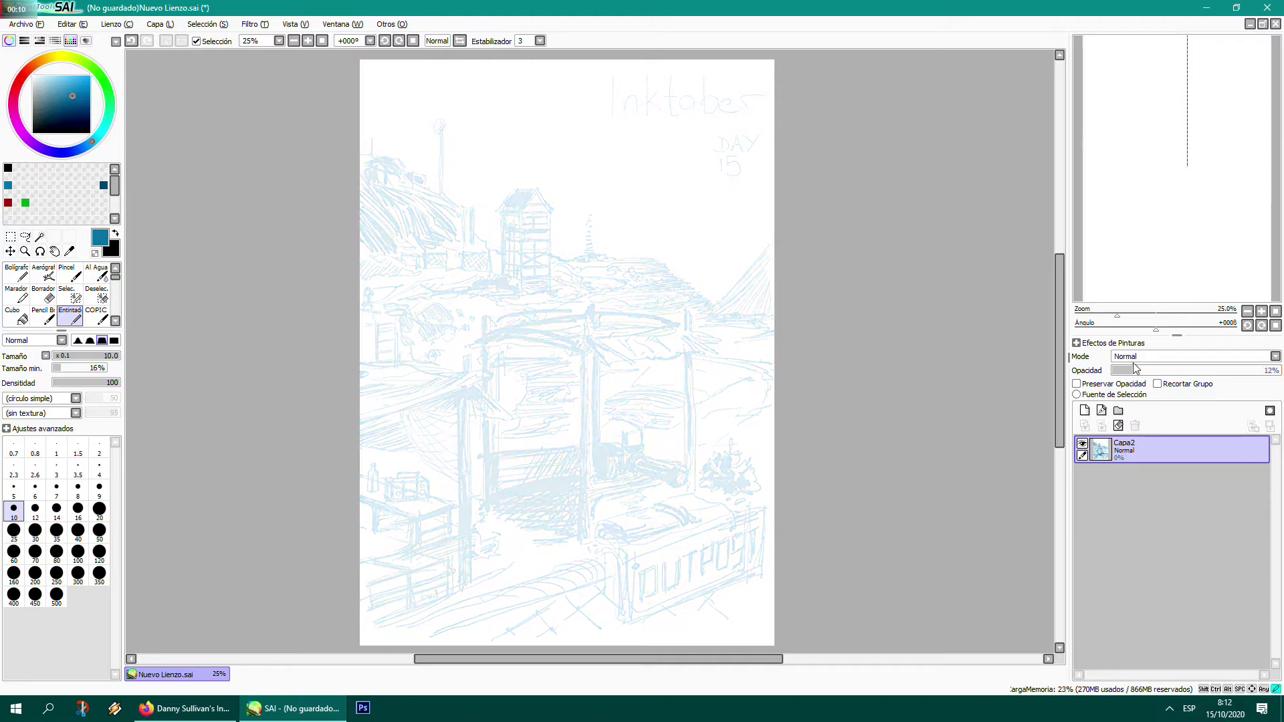
- Add a new layer above the faded sketch and ink the stepped wall edge between the hillside and the watchtower
{"action": "left_click", "coordinate": [1083, 410]}
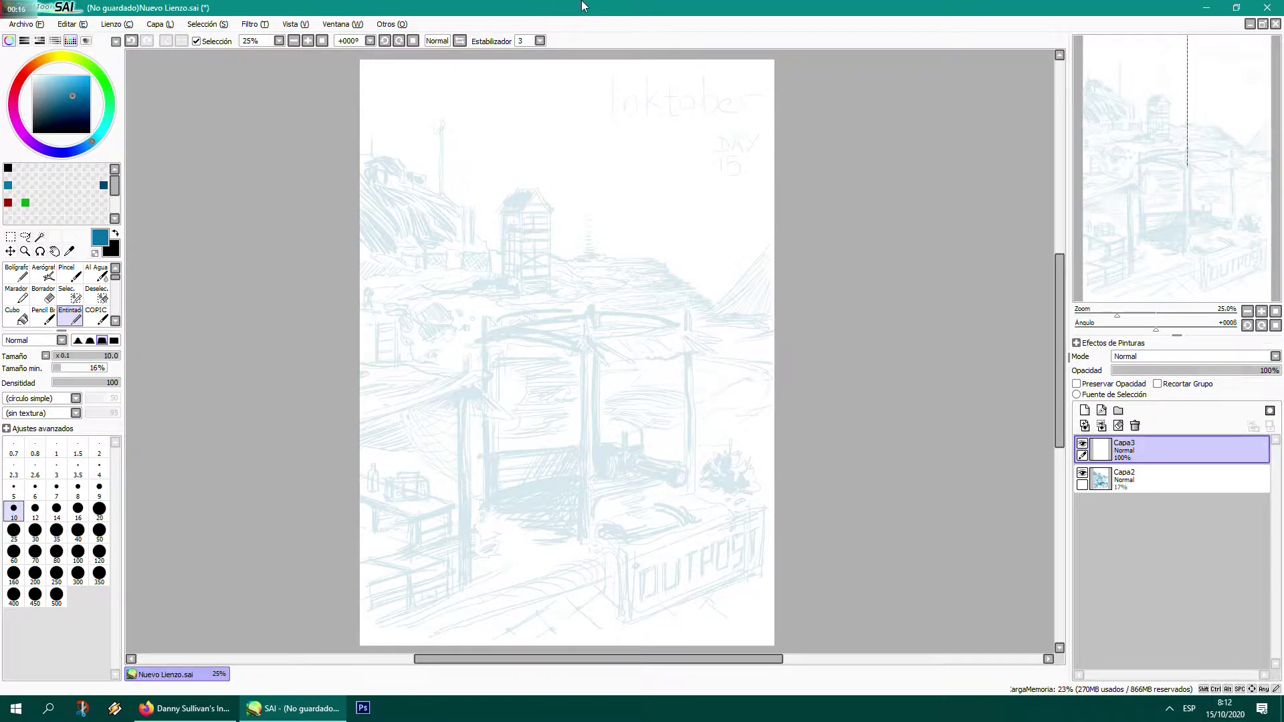
{"action": "key", "text": "ctrl+plus"}
{"action": "key", "text": "ctrl+plus"}
{"action": "key", "text": "ctrl+plus"}
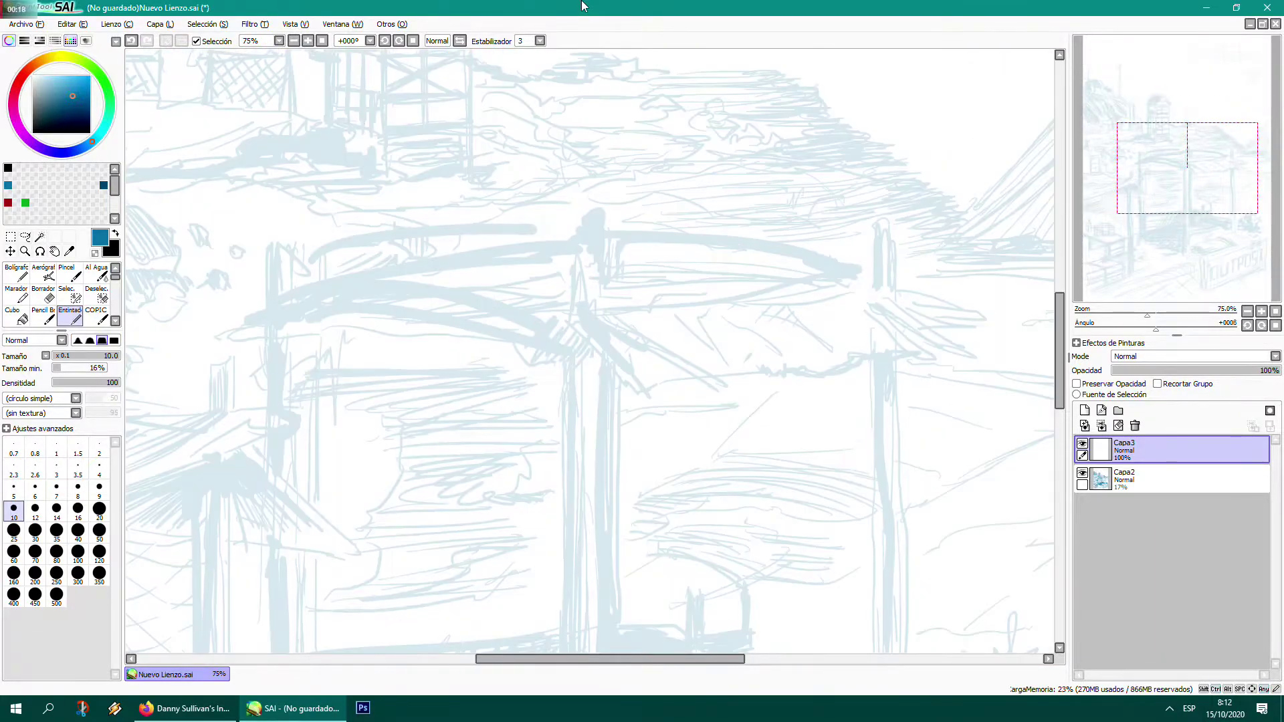
{"action": "left_click_drag", "start_coordinate": [503, 167], "coordinate": [677, 535]}
{"action": "mouse_move", "coordinate": [487, 439]}
{"action": "left_mouse_down"}
{"action": "mouse_move", "coordinate": [586, 390]}
{"action": "mouse_move", "coordinate": [846, 385]}
{"action": "mouse_move", "coordinate": [666, 380]}
{"action": "left_mouse_up"}
{"action": "scroll", "coordinate": [846, 385], "scroll_direction": "up", "scroll_amount": 1}
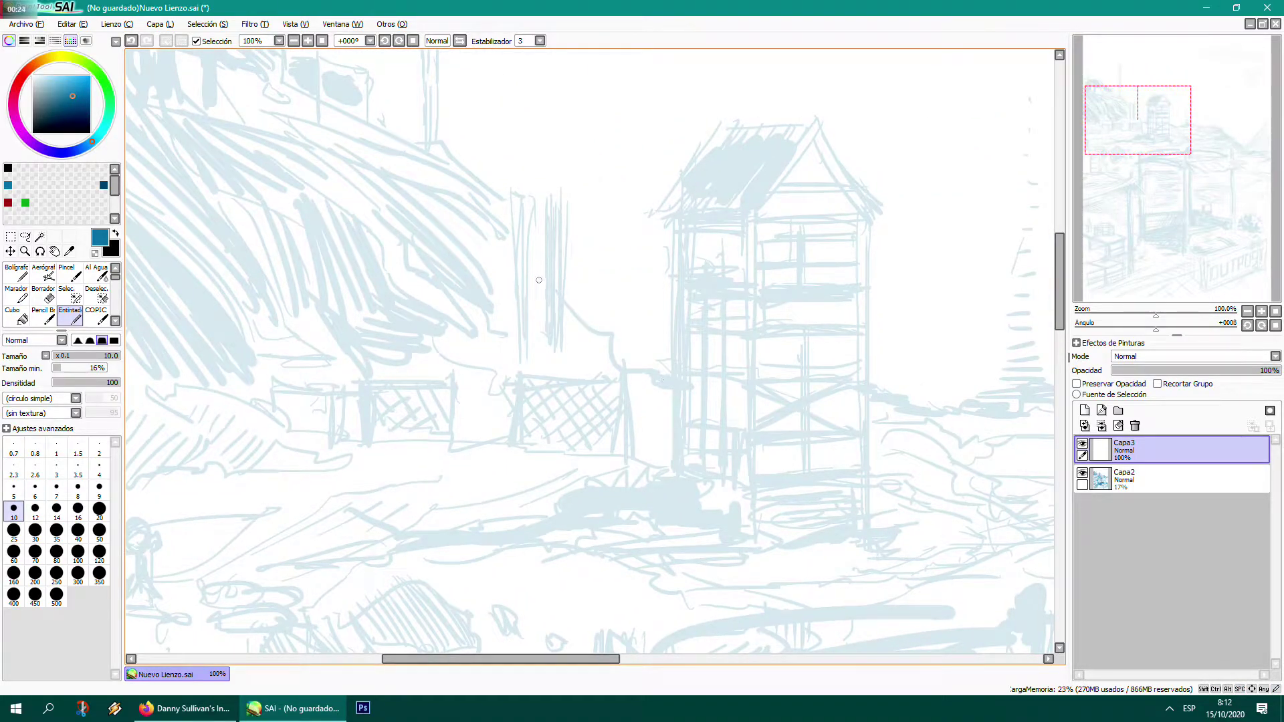
{"action": "left_click_drag", "start_coordinate": [558, 207], "coordinate": [559, 305]}
{"action": "left_click_drag", "start_coordinate": [557, 207], "coordinate": [502, 194]}
{"action": "mouse_move", "coordinate": [559, 294]}
{"action": "left_mouse_down"}
{"action": "mouse_move", "coordinate": [609, 339]}
{"action": "mouse_move", "coordinate": [582, 327]}
{"action": "mouse_move", "coordinate": [614, 331]}
{"action": "mouse_move", "coordinate": [625, 451]}
{"action": "left_mouse_up"}
{"action": "mouse_move", "coordinate": [625, 370]}
{"action": "left_mouse_down"}
{"action": "mouse_move", "coordinate": [622, 448]}
{"action": "mouse_move", "coordinate": [623, 425]}
{"action": "mouse_move", "coordinate": [630, 461]}
{"action": "mouse_move", "coordinate": [666, 471]}
{"action": "left_mouse_up"}
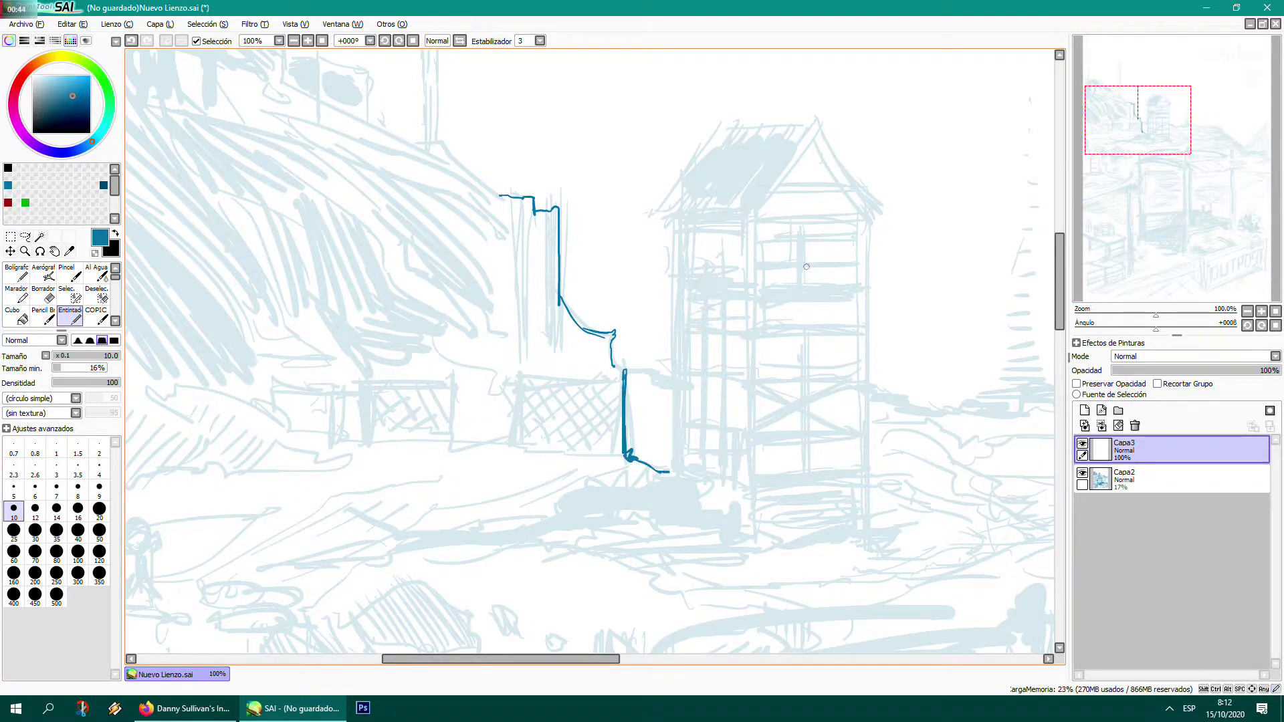
- Ink the watchtower's front roof edge, its vertical posts and the rubble around its base
{"action": "left_click_drag", "start_coordinate": [817, 128], "coordinate": [874, 212]}
{"action": "mouse_move", "coordinate": [817, 131]}
{"action": "left_mouse_down"}
{"action": "mouse_move", "coordinate": [869, 214]}
{"action": "mouse_move", "coordinate": [871, 526]}
{"action": "mouse_move", "coordinate": [911, 516]}
{"action": "mouse_move", "coordinate": [883, 506]}
{"action": "mouse_move", "coordinate": [844, 540]}
{"action": "mouse_move", "coordinate": [766, 552]}
{"action": "mouse_move", "coordinate": [899, 538]}
{"action": "left_mouse_up"}
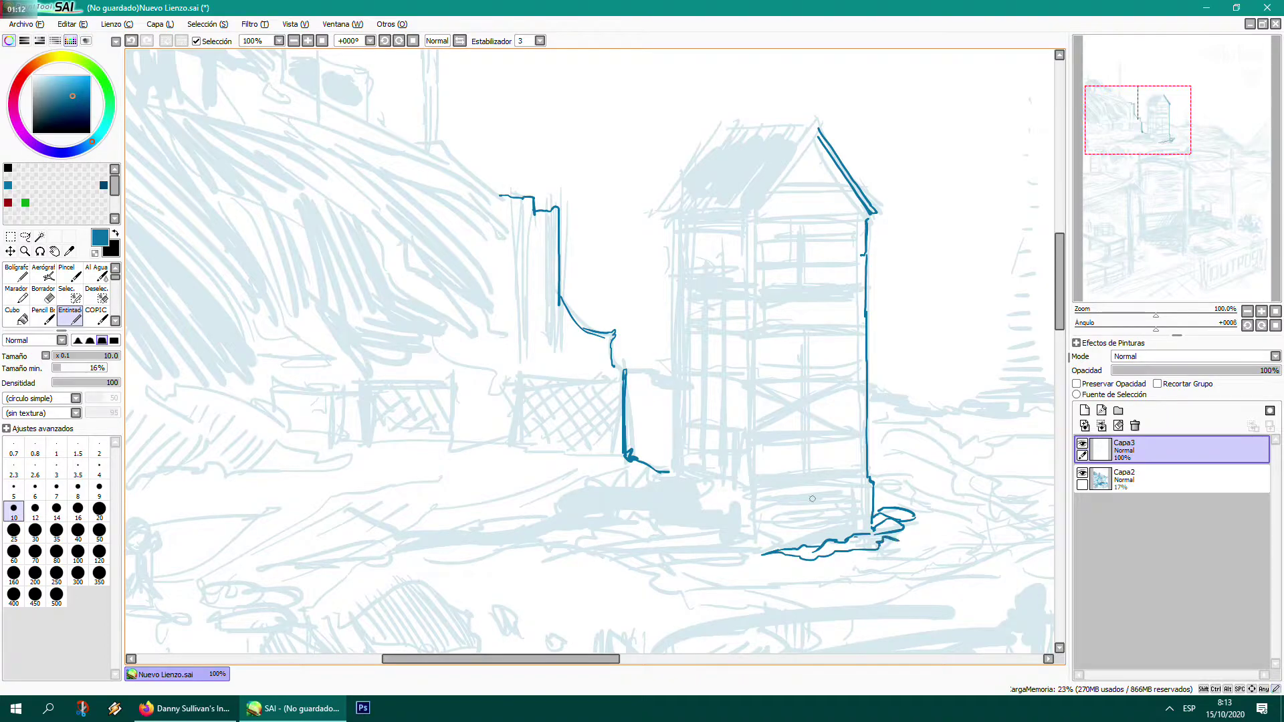
{"action": "left_click_drag", "start_coordinate": [755, 486], "coordinate": [751, 543]}
{"action": "left_click_drag", "start_coordinate": [719, 287], "coordinate": [720, 524]}
{"action": "left_click_drag", "start_coordinate": [702, 280], "coordinate": [701, 523]}
{"action": "mouse_move", "coordinate": [719, 286]}
{"action": "left_mouse_down"}
{"action": "mouse_move", "coordinate": [704, 274]}
{"action": "mouse_move", "coordinate": [730, 282]}
{"action": "mouse_move", "coordinate": [690, 276]}
{"action": "left_mouse_up"}
{"action": "left_click_drag", "start_coordinate": [680, 232], "coordinate": [680, 289]}
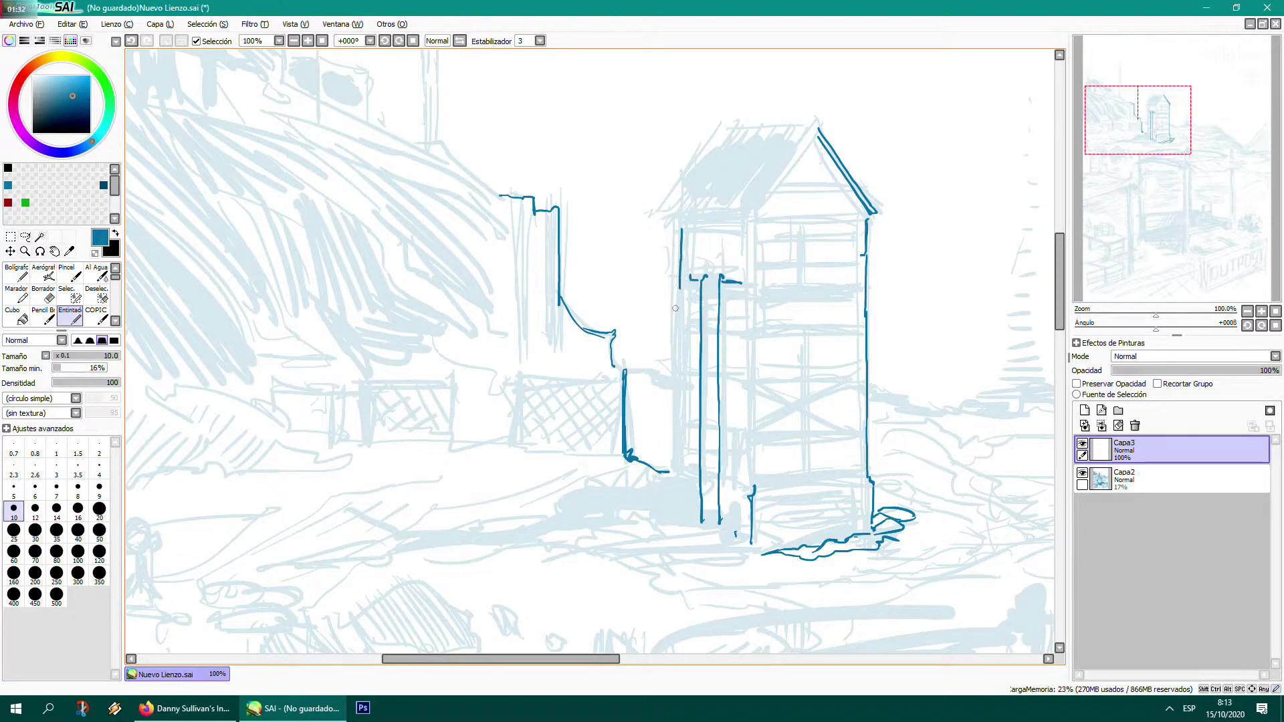
{"action": "mouse_move", "coordinate": [681, 231]}
{"action": "left_mouse_down"}
{"action": "mouse_move", "coordinate": [677, 503]}
{"action": "mouse_move", "coordinate": [685, 494]}
{"action": "mouse_move", "coordinate": [652, 478]}
{"action": "mouse_move", "coordinate": [547, 518]}
{"action": "mouse_move", "coordinate": [619, 509]}
{"action": "mouse_move", "coordinate": [722, 524]}
{"action": "mouse_move", "coordinate": [735, 511]}
{"action": "mouse_move", "coordinate": [731, 542]}
{"action": "mouse_move", "coordinate": [709, 527]}
{"action": "left_mouse_up"}
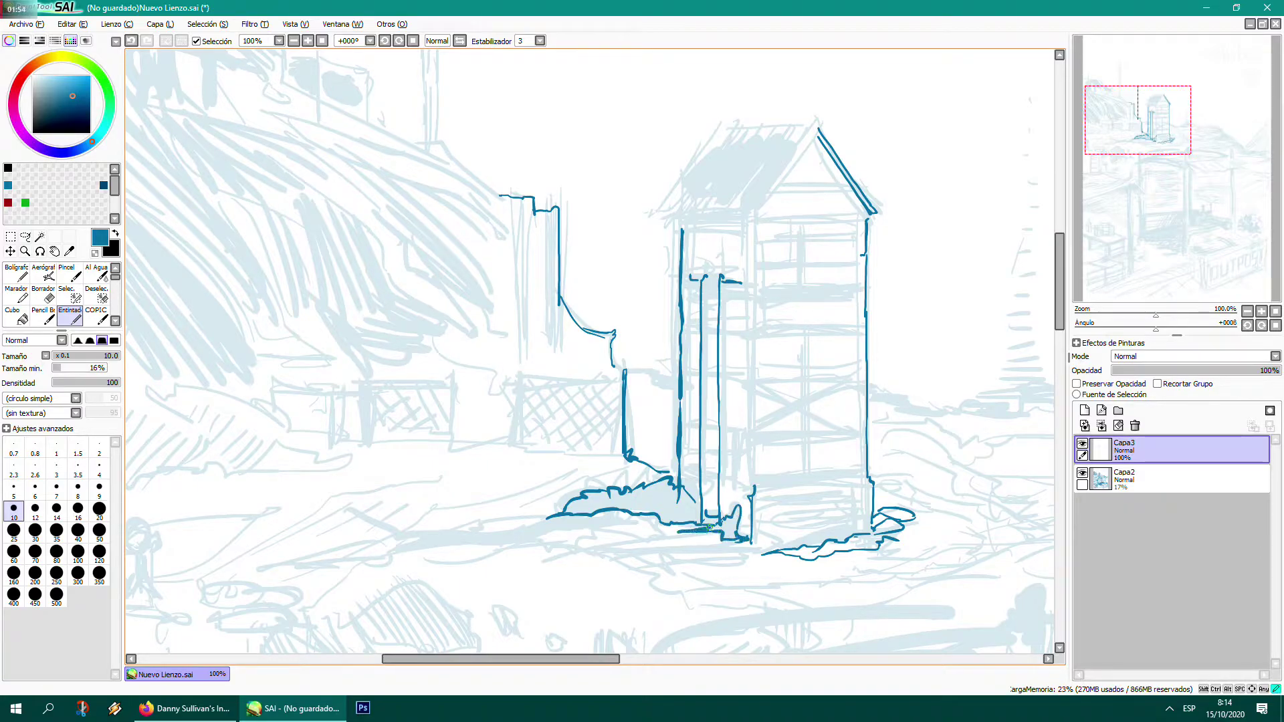
- Ink the first fence post beside the wall and the ground lines running along the foot of the fence
{"action": "left_click_drag", "start_coordinate": [515, 380], "coordinate": [517, 443]}
{"action": "left_click_drag", "start_coordinate": [620, 452], "coordinate": [539, 449]}
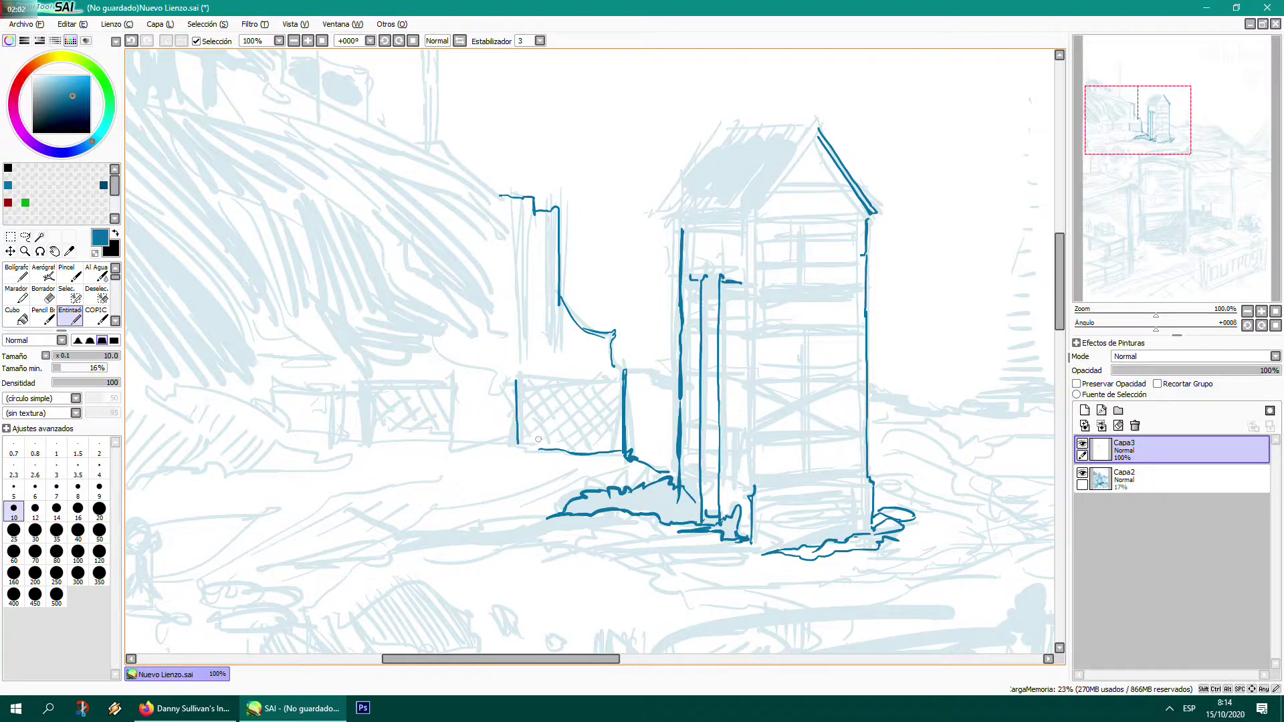
{"action": "mouse_move", "coordinate": [541, 446]}
{"action": "left_mouse_down"}
{"action": "mouse_move", "coordinate": [410, 435]}
{"action": "mouse_move", "coordinate": [274, 445]}
{"action": "left_mouse_up"}
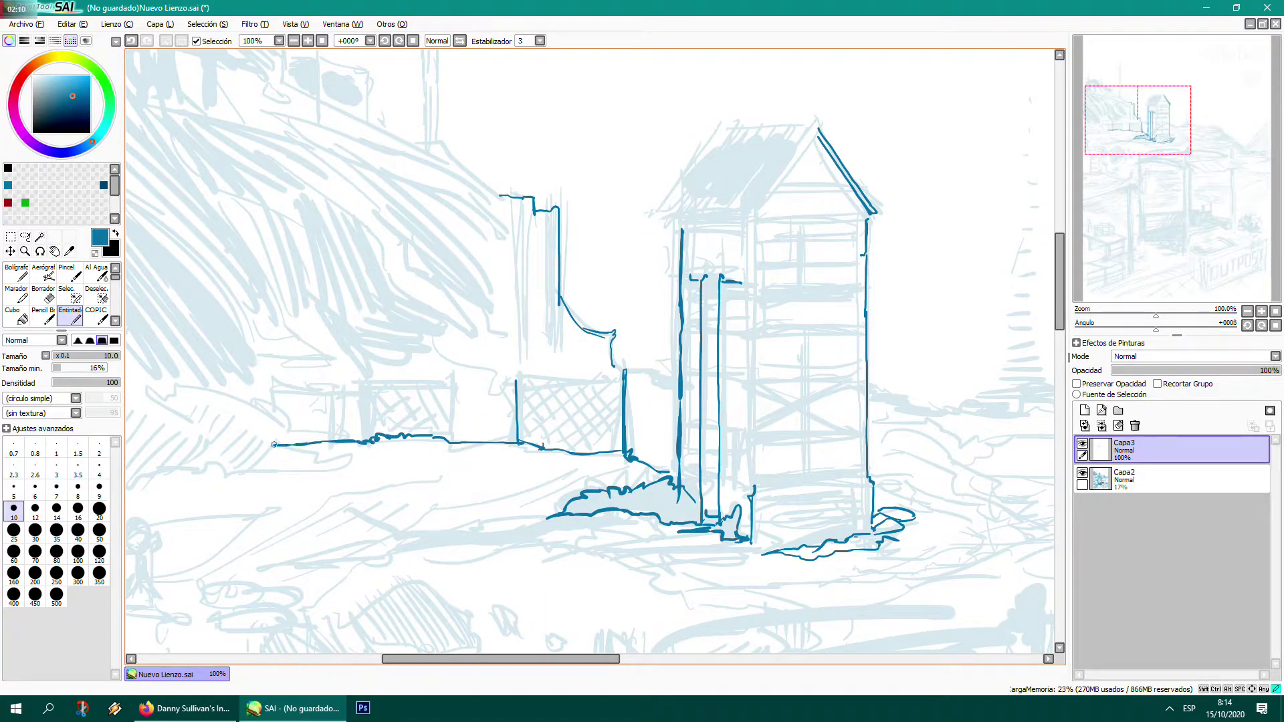
{"action": "left_click_drag", "start_coordinate": [344, 461], "coordinate": [131, 475]}
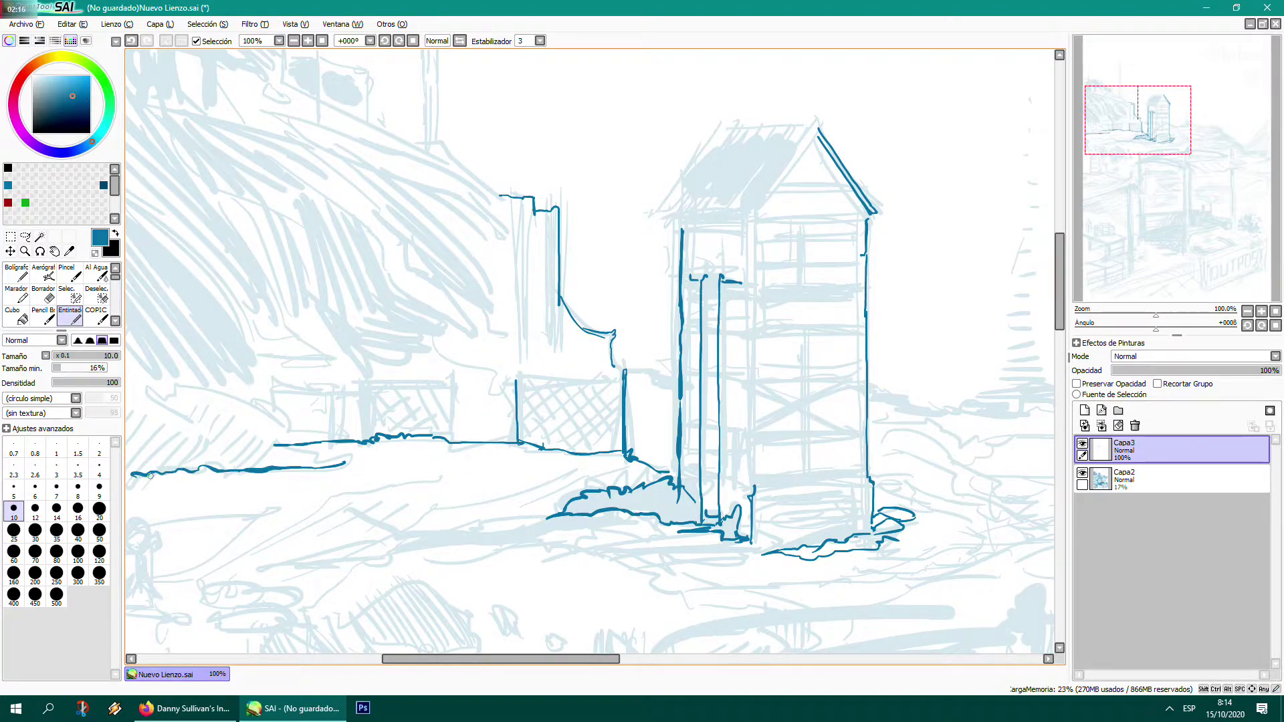
{"action": "left_click_drag", "start_coordinate": [281, 457], "coordinate": [504, 438]}
- Ink the small hilltop hut with the figure inside it and the hillside contour descending to the stepped wall
{"action": "key", "text": "ctrl+minus"}
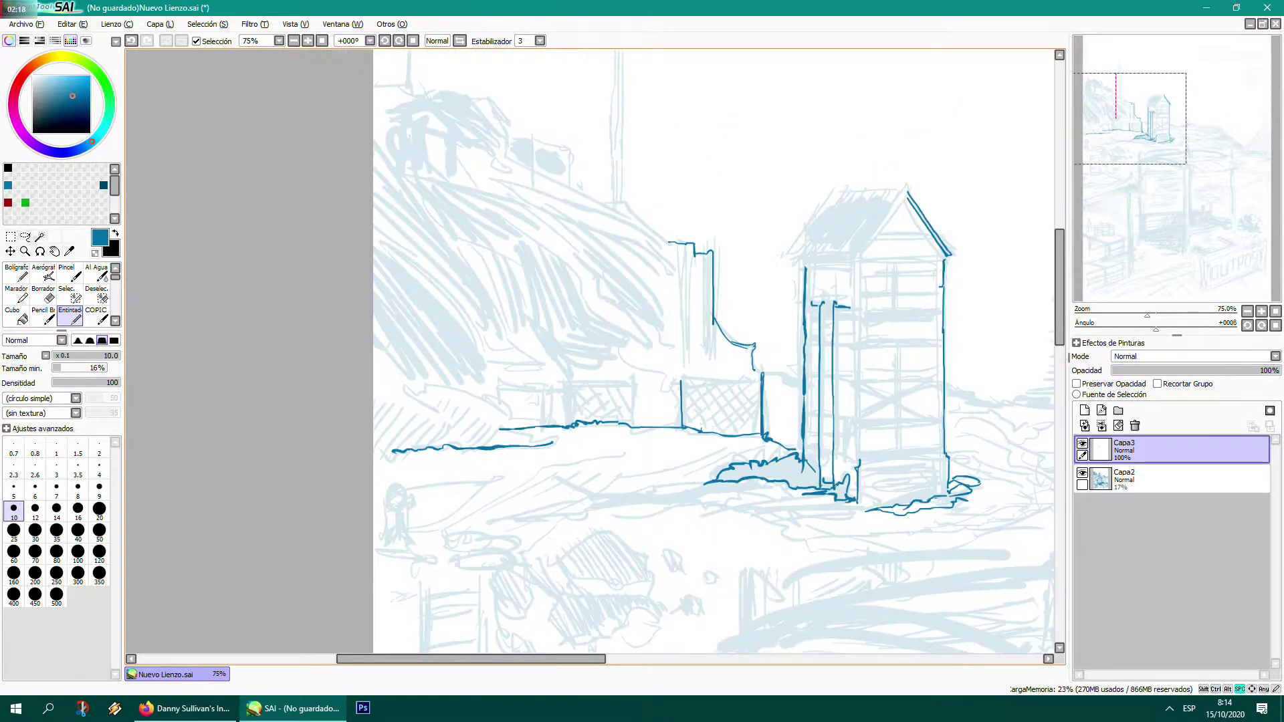
{"action": "left_click_drag", "start_coordinate": [546, 399], "coordinate": [522, 512]}
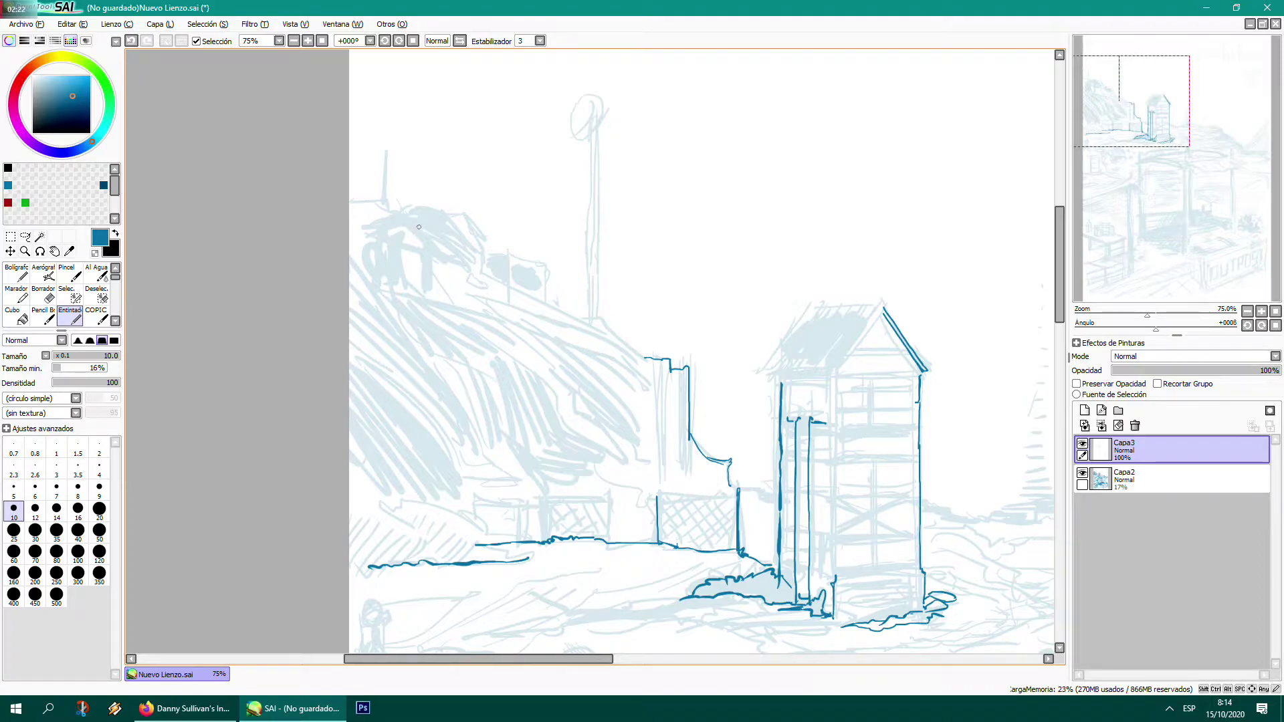
{"action": "mouse_move", "coordinate": [405, 216]}
{"action": "left_mouse_down"}
{"action": "mouse_move", "coordinate": [431, 239]}
{"action": "mouse_move", "coordinate": [418, 289]}
{"action": "left_mouse_up"}
{"action": "mouse_move", "coordinate": [403, 214]}
{"action": "left_mouse_down"}
{"action": "mouse_move", "coordinate": [371, 232]}
{"action": "mouse_move", "coordinate": [420, 248]}
{"action": "mouse_move", "coordinate": [394, 238]}
{"action": "left_mouse_up"}
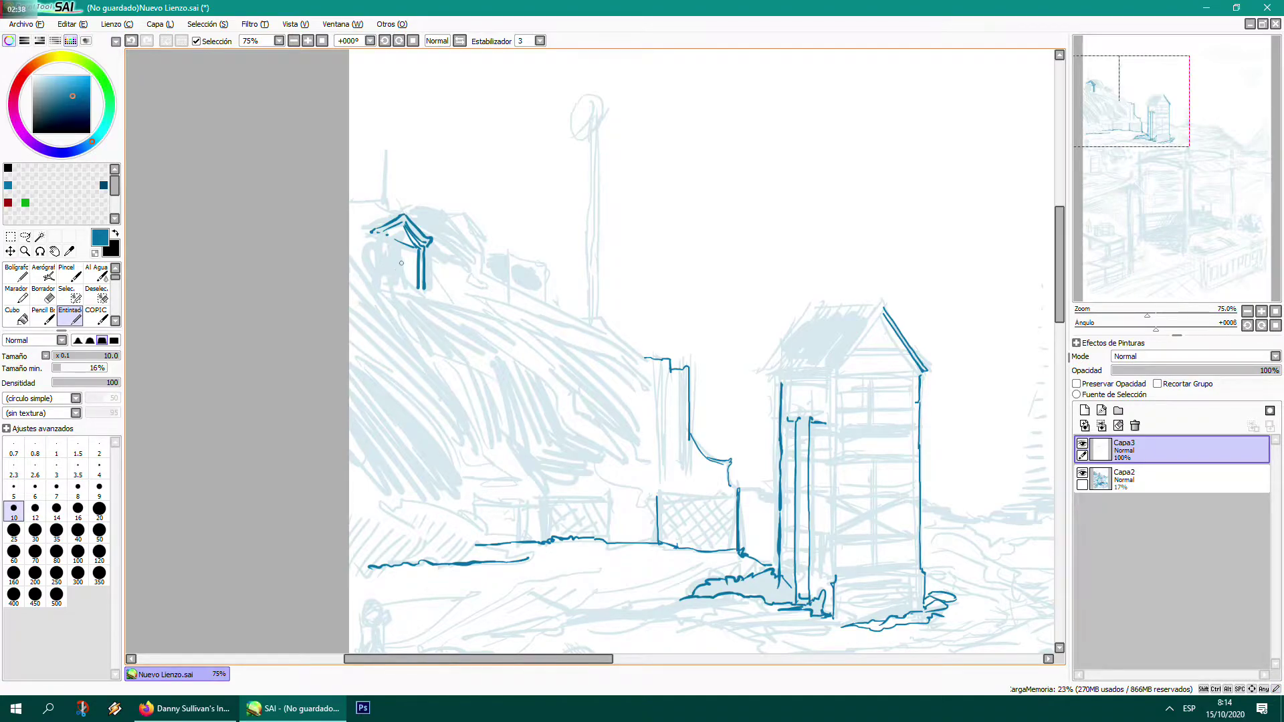
{"action": "left_click_drag", "start_coordinate": [393, 251], "coordinate": [395, 252]}
{"action": "left_click_drag", "start_coordinate": [393, 266], "coordinate": [402, 282]}
{"action": "mouse_move", "coordinate": [401, 286]}
{"action": "left_mouse_down"}
{"action": "mouse_move", "coordinate": [515, 326]}
{"action": "mouse_move", "coordinate": [450, 299]}
{"action": "mouse_move", "coordinate": [632, 339]}
{"action": "mouse_move", "coordinate": [679, 464]}
{"action": "mouse_move", "coordinate": [658, 541]}
{"action": "left_mouse_up"}
- Ink the remaining fence posts and rail, plus the rocks and slope lines at the foot of the hill
{"action": "left_click_drag", "start_coordinate": [608, 496], "coordinate": [608, 536]}
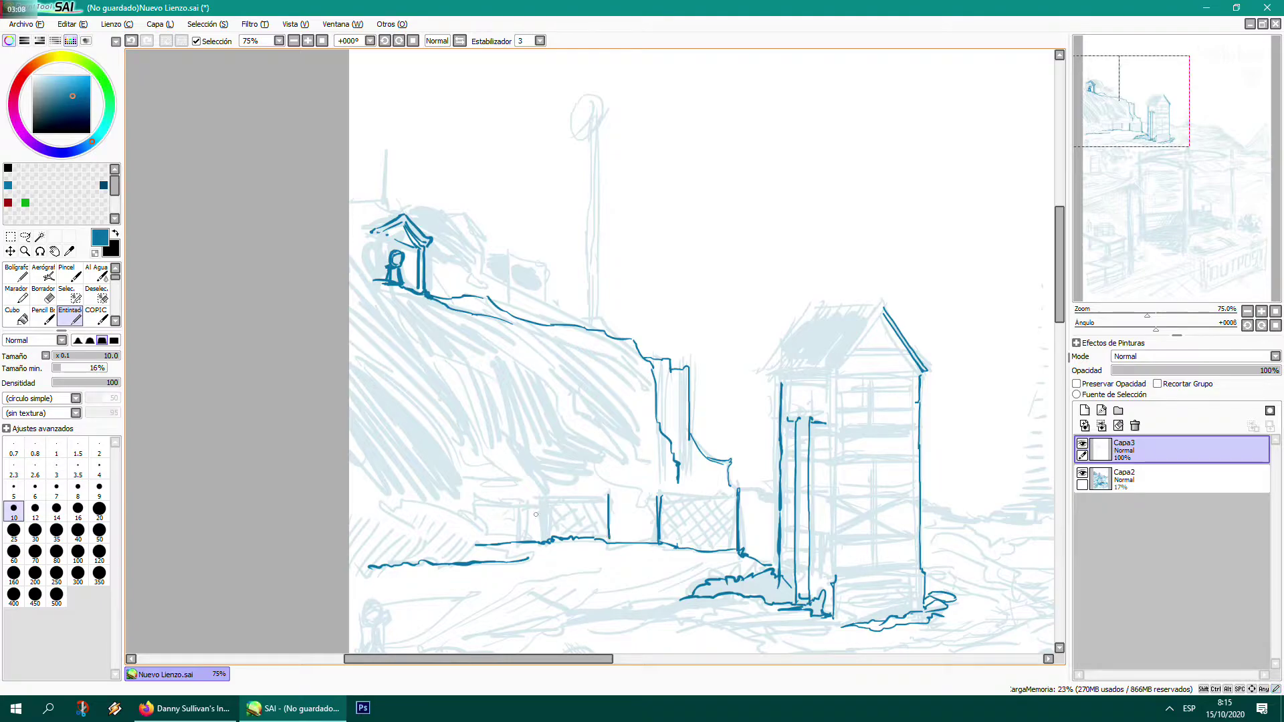
{"action": "left_click_drag", "start_coordinate": [543, 500], "coordinate": [543, 536]}
{"action": "left_click_drag", "start_coordinate": [538, 500], "coordinate": [471, 502]}
{"action": "mouse_move", "coordinate": [498, 544]}
{"action": "left_mouse_down"}
{"action": "mouse_move", "coordinate": [473, 532]}
{"action": "mouse_move", "coordinate": [470, 513]}
{"action": "mouse_move", "coordinate": [461, 554]}
{"action": "mouse_move", "coordinate": [391, 526]}
{"action": "mouse_move", "coordinate": [415, 528]}
{"action": "mouse_move", "coordinate": [426, 550]}
{"action": "mouse_move", "coordinate": [412, 554]}
{"action": "mouse_move", "coordinate": [407, 500]}
{"action": "mouse_move", "coordinate": [359, 429]}
{"action": "mouse_move", "coordinate": [403, 496]}
{"action": "left_mouse_up"}
{"action": "mouse_move", "coordinate": [420, 446]}
{"action": "left_mouse_down"}
{"action": "mouse_move", "coordinate": [370, 382]}
{"action": "mouse_move", "coordinate": [441, 468]}
{"action": "mouse_move", "coordinate": [354, 354]}
{"action": "mouse_move", "coordinate": [402, 452]}
{"action": "mouse_move", "coordinate": [366, 408]}
{"action": "mouse_move", "coordinate": [364, 457]}
{"action": "mouse_move", "coordinate": [391, 506]}
{"action": "mouse_move", "coordinate": [380, 500]}
{"action": "mouse_move", "coordinate": [387, 514]}
{"action": "mouse_move", "coordinate": [372, 518]}
{"action": "mouse_move", "coordinate": [390, 520]}
{"action": "left_mouse_up"}
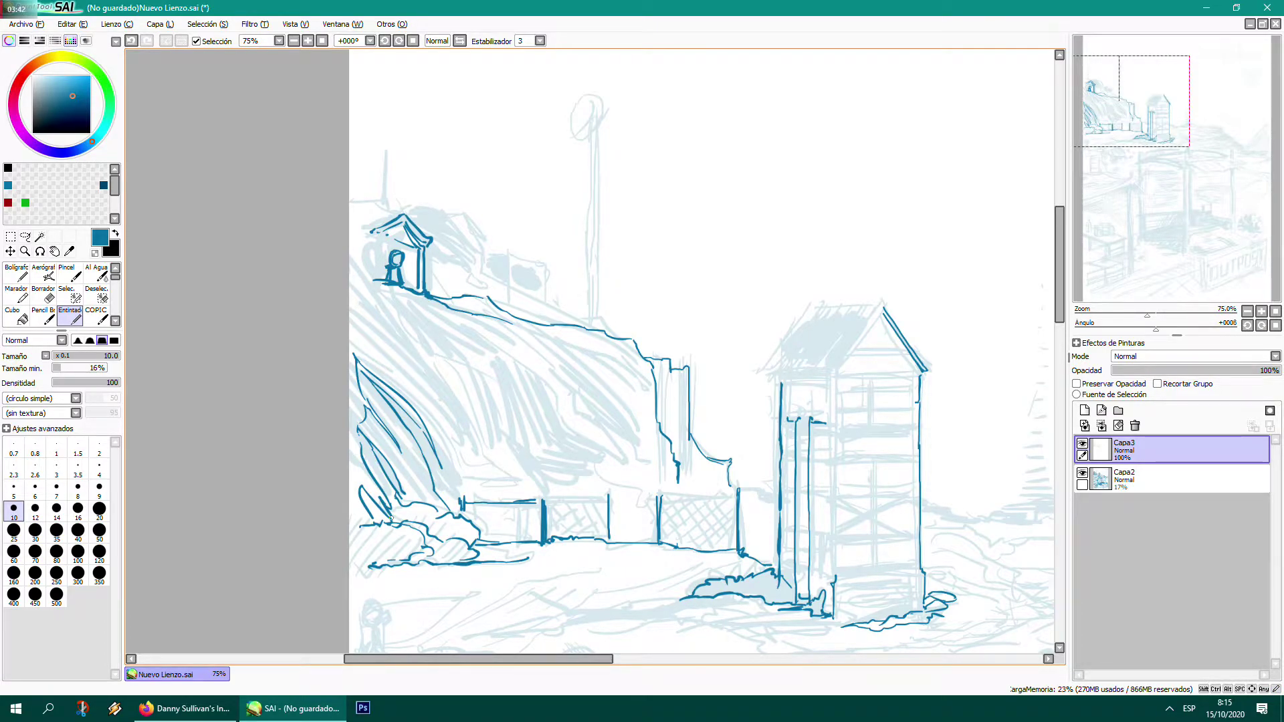
- Ink the ragged cloth canopy of the shelter and the tip of the post rising above it
{"action": "left_click_drag", "start_coordinate": [635, 461], "coordinate": [334, 349]}
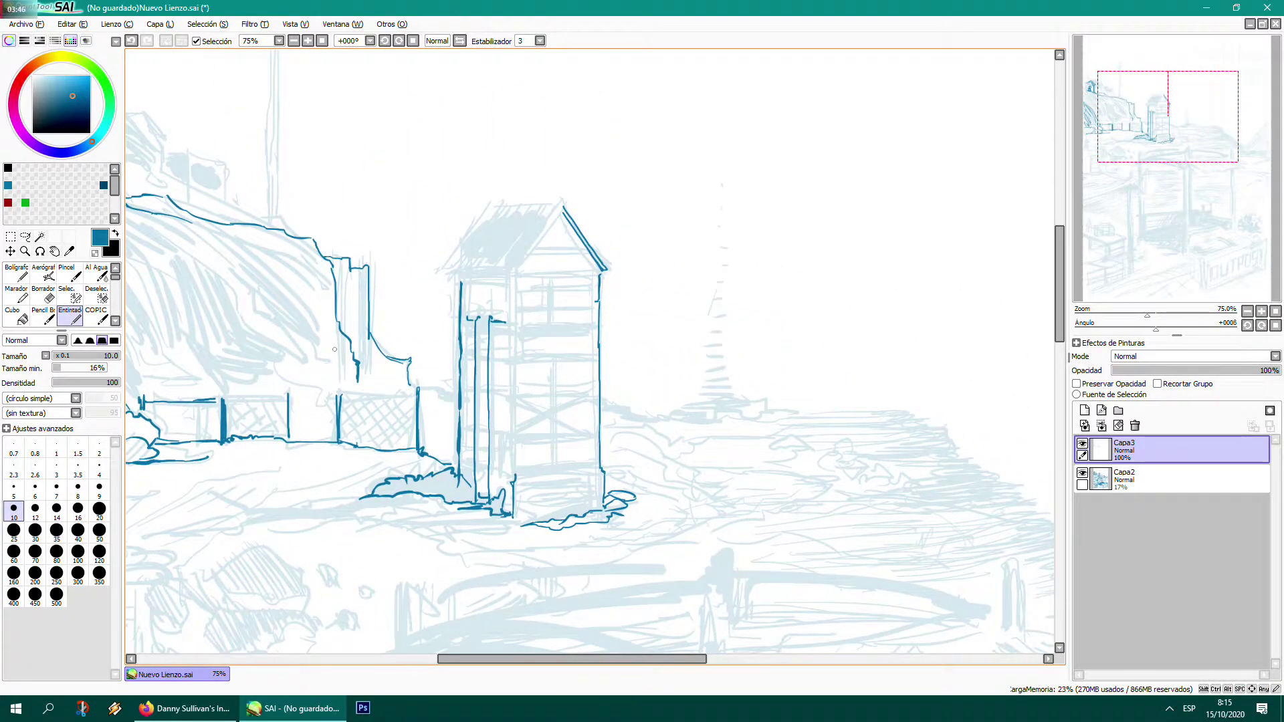
{"action": "left_click_drag", "start_coordinate": [554, 418], "coordinate": [242, 53]}
{"action": "left_click_drag", "start_coordinate": [535, 334], "coordinate": [498, 213]}
{"action": "left_click_drag", "start_coordinate": [569, 283], "coordinate": [577, 310]}
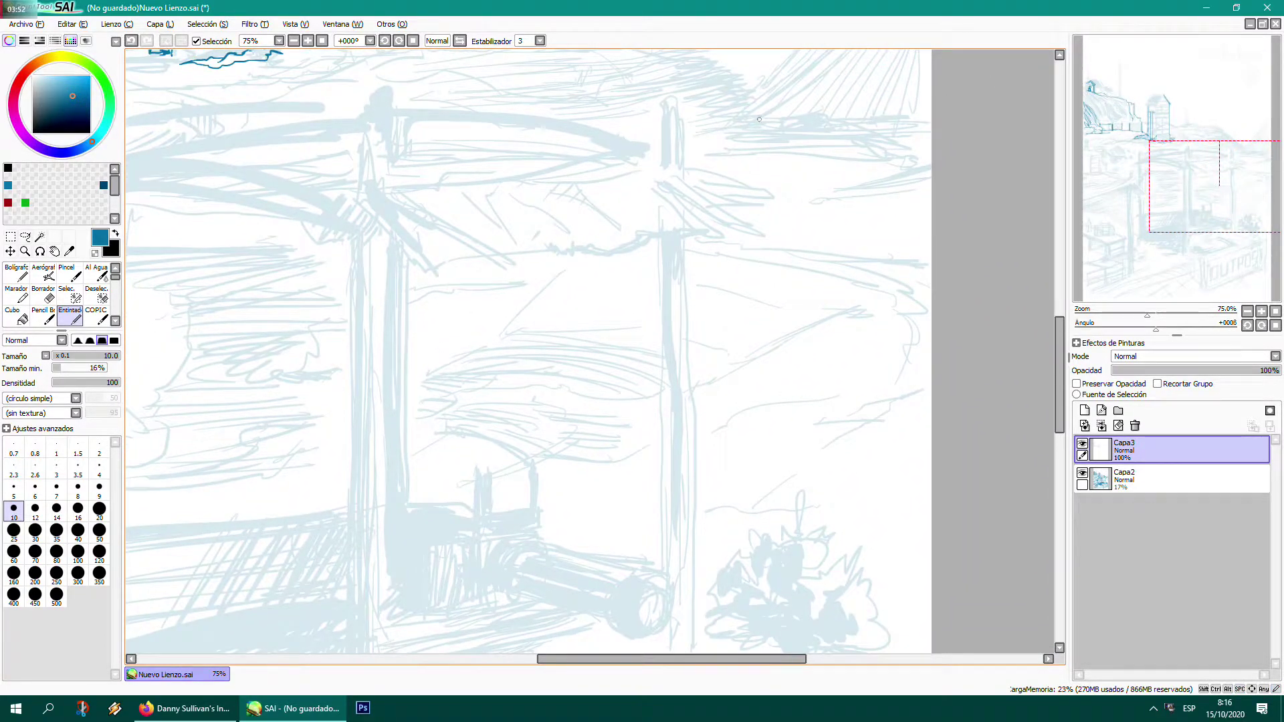
{"action": "mouse_move", "coordinate": [685, 106]}
{"action": "left_mouse_down"}
{"action": "mouse_move", "coordinate": [674, 168]}
{"action": "mouse_move", "coordinate": [683, 159]}
{"action": "mouse_move", "coordinate": [775, 197]}
{"action": "mouse_move", "coordinate": [747, 211]}
{"action": "mouse_move", "coordinate": [760, 200]}
{"action": "mouse_move", "coordinate": [776, 237]}
{"action": "mouse_move", "coordinate": [628, 234]}
{"action": "mouse_move", "coordinate": [666, 237]}
{"action": "mouse_move", "coordinate": [439, 281]}
{"action": "mouse_move", "coordinate": [382, 206]}
{"action": "mouse_move", "coordinate": [348, 197]}
{"action": "mouse_move", "coordinate": [366, 171]}
{"action": "left_mouse_up"}
{"action": "mouse_move", "coordinate": [681, 96]}
{"action": "left_mouse_down"}
{"action": "mouse_move", "coordinate": [660, 101]}
{"action": "mouse_move", "coordinate": [658, 159]}
{"action": "left_mouse_up"}
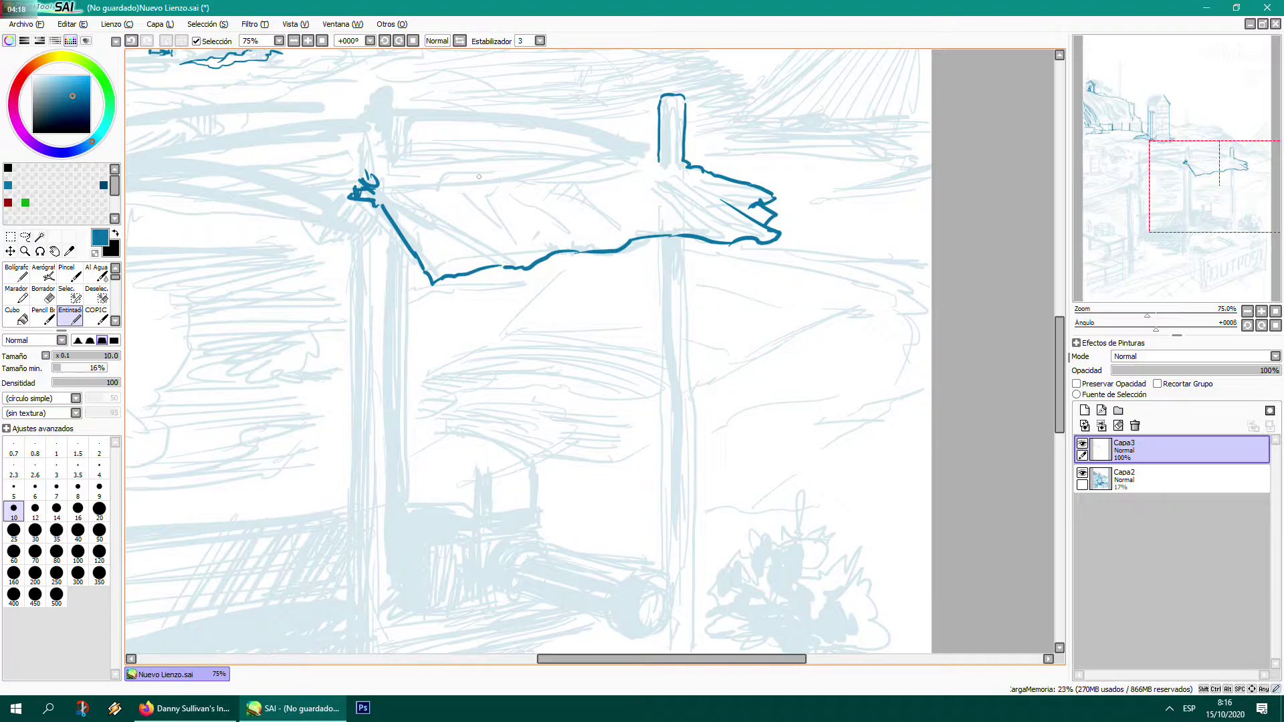
- Ink the round open end of the cylinder under the canopy as a double ring
{"action": "key", "text": "ctrl+minus"}
{"action": "left_click_drag", "start_coordinate": [406, 196], "coordinate": [414, 143]}
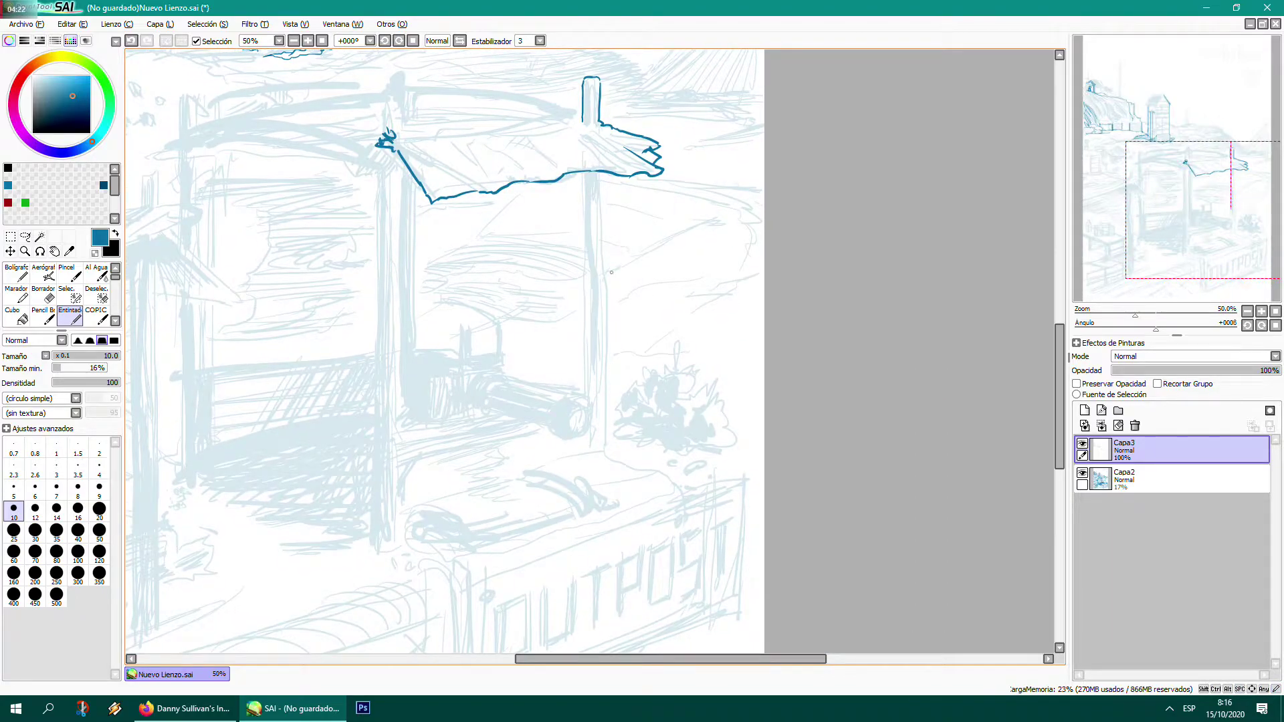
{"action": "scroll", "coordinate": [611, 272], "scroll_direction": "up", "scroll_amount": 2}
{"action": "left_click_drag", "start_coordinate": [571, 489], "coordinate": [760, 215]}
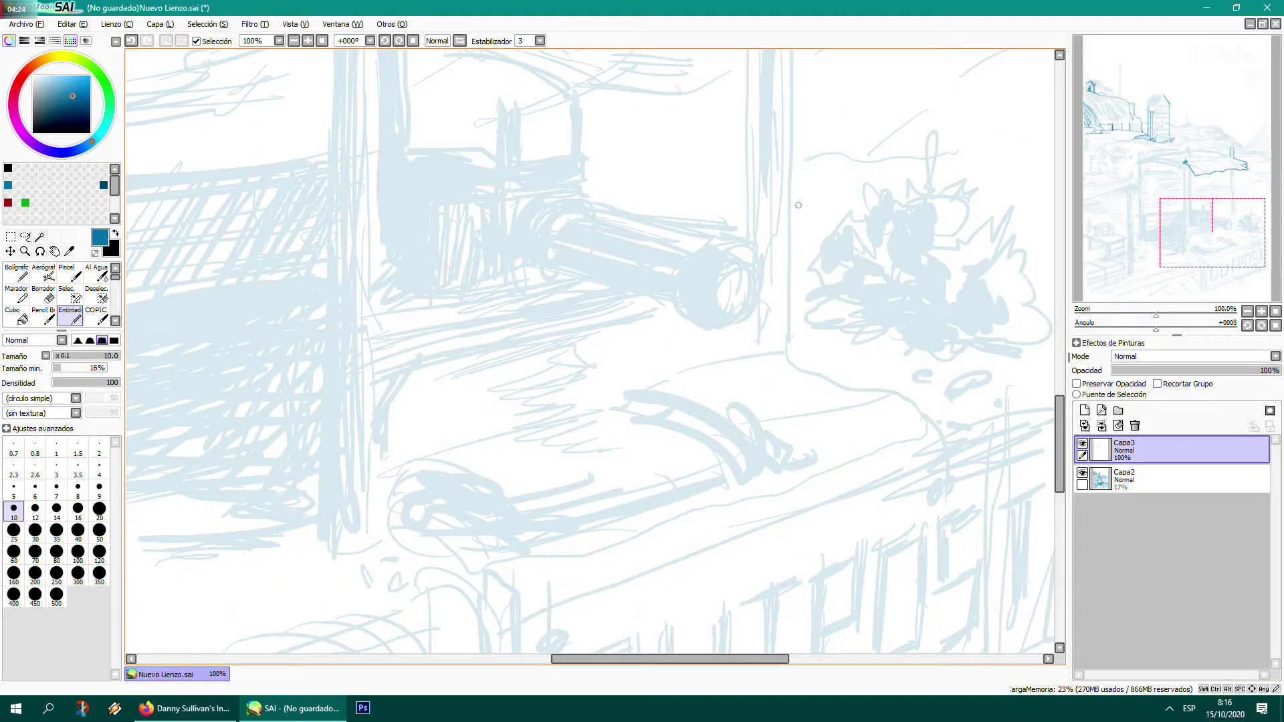
{"action": "mouse_move", "coordinate": [750, 241]}
{"action": "left_mouse_down"}
{"action": "mouse_move", "coordinate": [719, 237]}
{"action": "mouse_move", "coordinate": [759, 257]}
{"action": "mouse_move", "coordinate": [750, 317]}
{"action": "left_mouse_up"}
{"action": "mouse_move", "coordinate": [718, 238]}
{"action": "left_mouse_down"}
{"action": "mouse_move", "coordinate": [695, 258]}
{"action": "mouse_move", "coordinate": [687, 297]}
{"action": "mouse_move", "coordinate": [707, 326]}
{"action": "mouse_move", "coordinate": [690, 287]}
{"action": "left_mouse_up"}
{"action": "left_click_drag", "start_coordinate": [753, 259], "coordinate": [732, 247]}
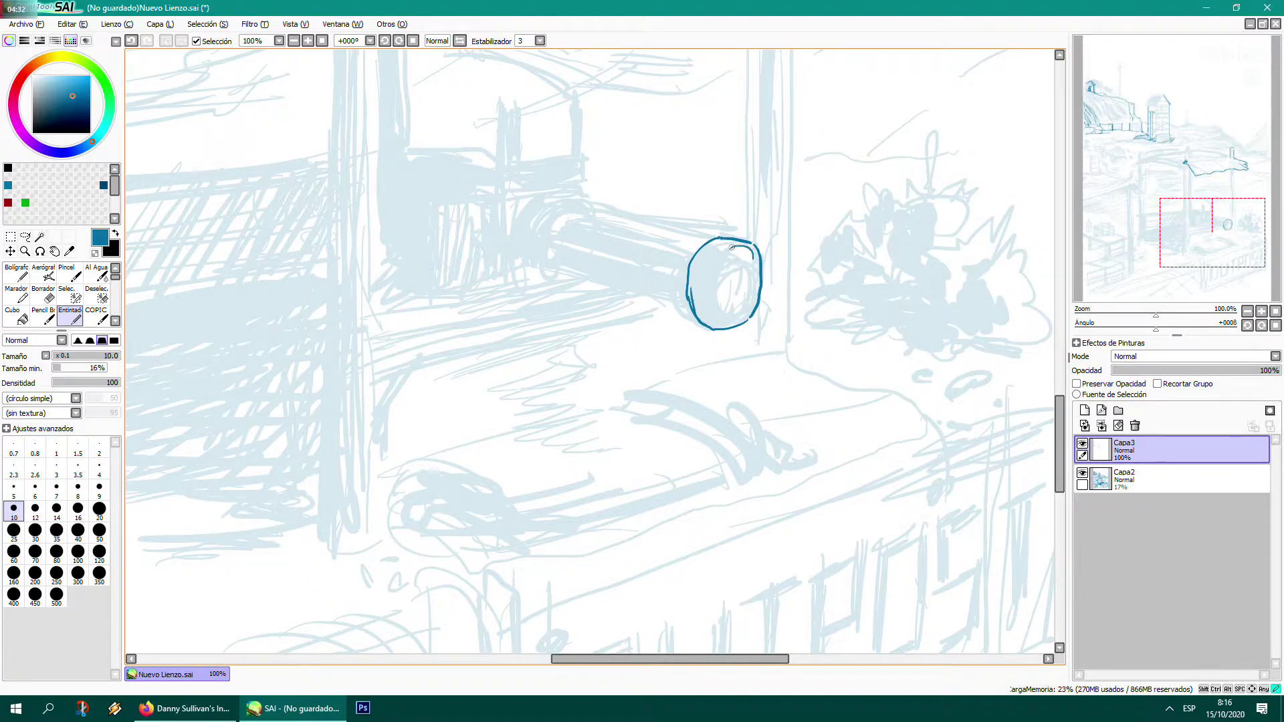
{"action": "mouse_move", "coordinate": [716, 304]}
{"action": "left_mouse_down"}
{"action": "mouse_move", "coordinate": [754, 289]}
{"action": "mouse_move", "coordinate": [750, 251]}
{"action": "mouse_move", "coordinate": [681, 278]}
{"action": "left_mouse_up"}
- Ink the collar at the cylinder's rear end and the upright bracket holding it
{"action": "mouse_move", "coordinate": [583, 199]}
{"action": "left_mouse_down"}
{"action": "mouse_move", "coordinate": [599, 205]}
{"action": "mouse_move", "coordinate": [564, 203]}
{"action": "mouse_move", "coordinate": [542, 226]}
{"action": "mouse_move", "coordinate": [559, 223]}
{"action": "mouse_move", "coordinate": [560, 276]}
{"action": "left_mouse_up"}
{"action": "mouse_move", "coordinate": [542, 226]}
{"action": "left_mouse_down"}
{"action": "mouse_move", "coordinate": [543, 277]}
{"action": "mouse_move", "coordinate": [563, 280]}
{"action": "left_mouse_up"}
{"action": "mouse_move", "coordinate": [522, 232]}
{"action": "left_mouse_down"}
{"action": "mouse_move", "coordinate": [522, 268]}
{"action": "mouse_move", "coordinate": [538, 269]}
{"action": "mouse_move", "coordinate": [521, 227]}
{"action": "mouse_move", "coordinate": [533, 209]}
{"action": "left_mouse_up"}
{"action": "left_click_drag", "start_coordinate": [583, 155], "coordinate": [579, 193]}
{"action": "mouse_move", "coordinate": [584, 111]}
{"action": "left_mouse_down"}
{"action": "mouse_move", "coordinate": [582, 156]}
{"action": "mouse_move", "coordinate": [574, 146]}
{"action": "mouse_move", "coordinate": [513, 160]}
{"action": "left_mouse_up"}
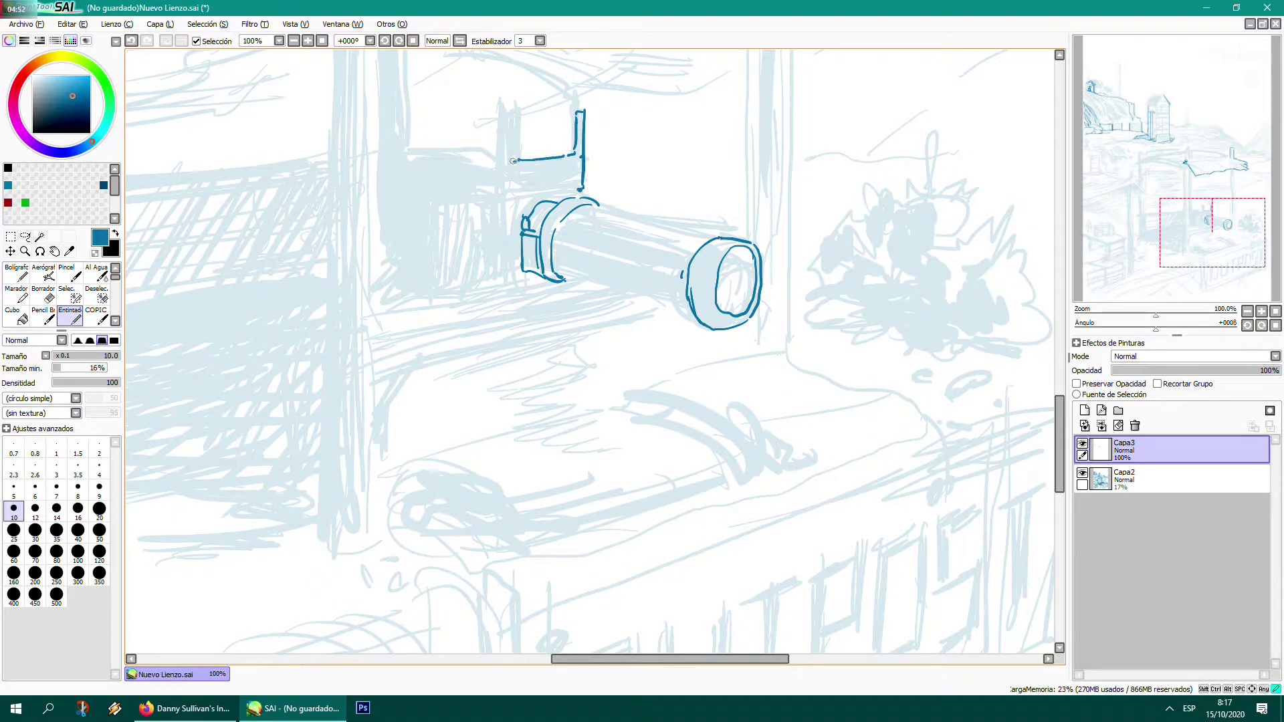
{"action": "left_click_drag", "start_coordinate": [514, 115], "coordinate": [508, 282]}
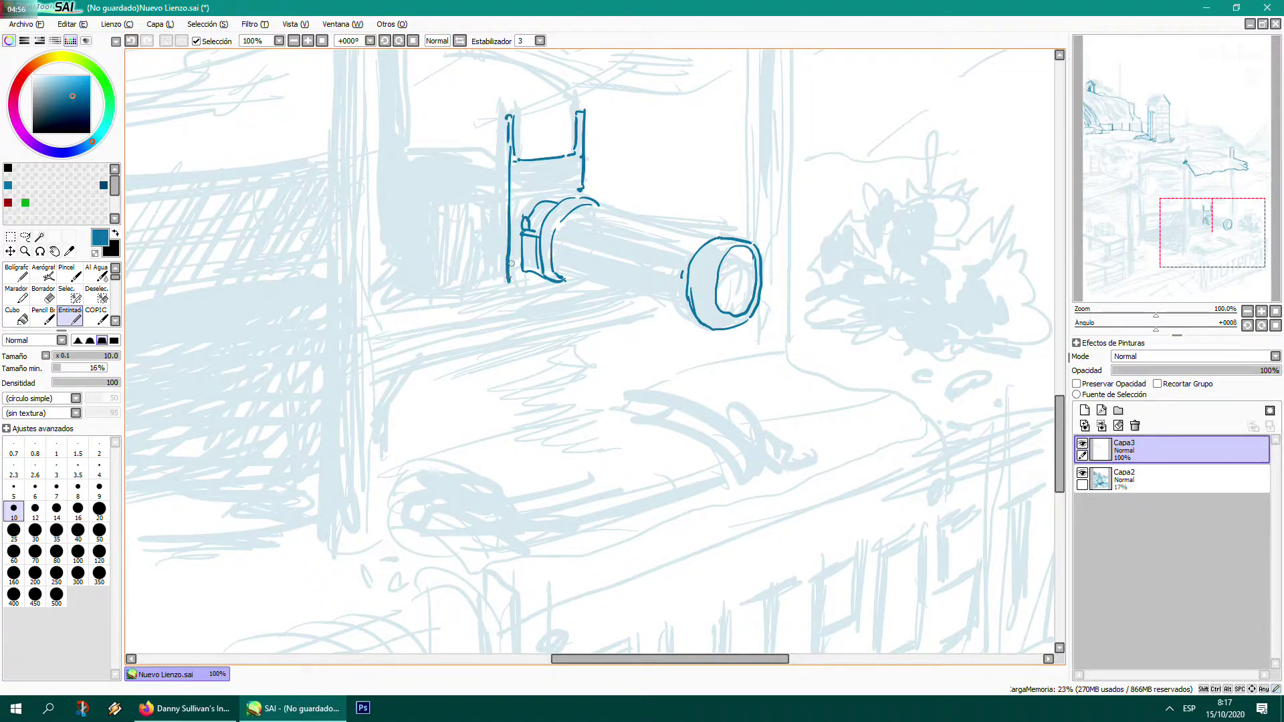
{"action": "mouse_move", "coordinate": [570, 193]}
{"action": "left_mouse_down"}
{"action": "mouse_move", "coordinate": [513, 197]}
{"action": "mouse_move", "coordinate": [520, 257]}
{"action": "left_mouse_up"}
{"action": "mouse_move", "coordinate": [505, 195]}
{"action": "left_mouse_down"}
{"action": "mouse_move", "coordinate": [485, 201]}
{"action": "mouse_move", "coordinate": [487, 262]}
{"action": "mouse_move", "coordinate": [508, 200]}
{"action": "left_mouse_up"}
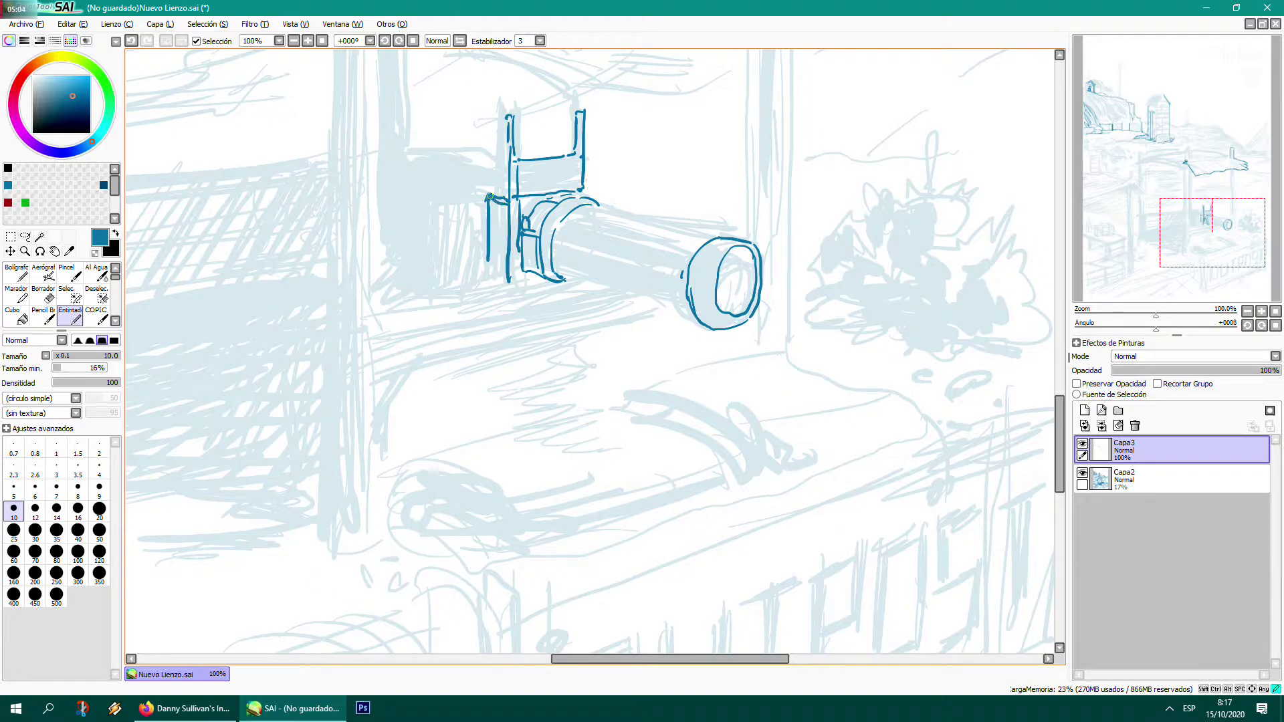
{"action": "left_click_drag", "start_coordinate": [487, 268], "coordinate": [497, 280]}
- Ink the outline of the long padded roll lying above the OUTPOST sign, including its rounded near end
{"action": "mouse_move", "coordinate": [636, 405]}
{"action": "left_mouse_down"}
{"action": "mouse_move", "coordinate": [677, 404]}
{"action": "mouse_move", "coordinate": [767, 447]}
{"action": "mouse_move", "coordinate": [766, 461]}
{"action": "mouse_move", "coordinate": [671, 510]}
{"action": "mouse_move", "coordinate": [511, 559]}
{"action": "mouse_move", "coordinate": [582, 542]}
{"action": "left_mouse_up"}
{"action": "left_click_drag", "start_coordinate": [490, 556], "coordinate": [397, 540]}
{"action": "mouse_move", "coordinate": [490, 557]}
{"action": "left_mouse_down"}
{"action": "mouse_move", "coordinate": [414, 489]}
{"action": "mouse_move", "coordinate": [383, 503]}
{"action": "mouse_move", "coordinate": [393, 475]}
{"action": "left_mouse_up"}
{"action": "mouse_move", "coordinate": [634, 403]}
{"action": "left_mouse_down"}
{"action": "mouse_move", "coordinate": [510, 430]}
{"action": "mouse_move", "coordinate": [388, 478]}
{"action": "left_mouse_up"}
{"action": "mouse_move", "coordinate": [608, 399]}
{"action": "left_mouse_down"}
{"action": "mouse_move", "coordinate": [562, 416]}
{"action": "mouse_move", "coordinate": [669, 383]}
{"action": "left_mouse_up"}
{"action": "left_click_drag", "start_coordinate": [786, 356], "coordinate": [663, 384]}
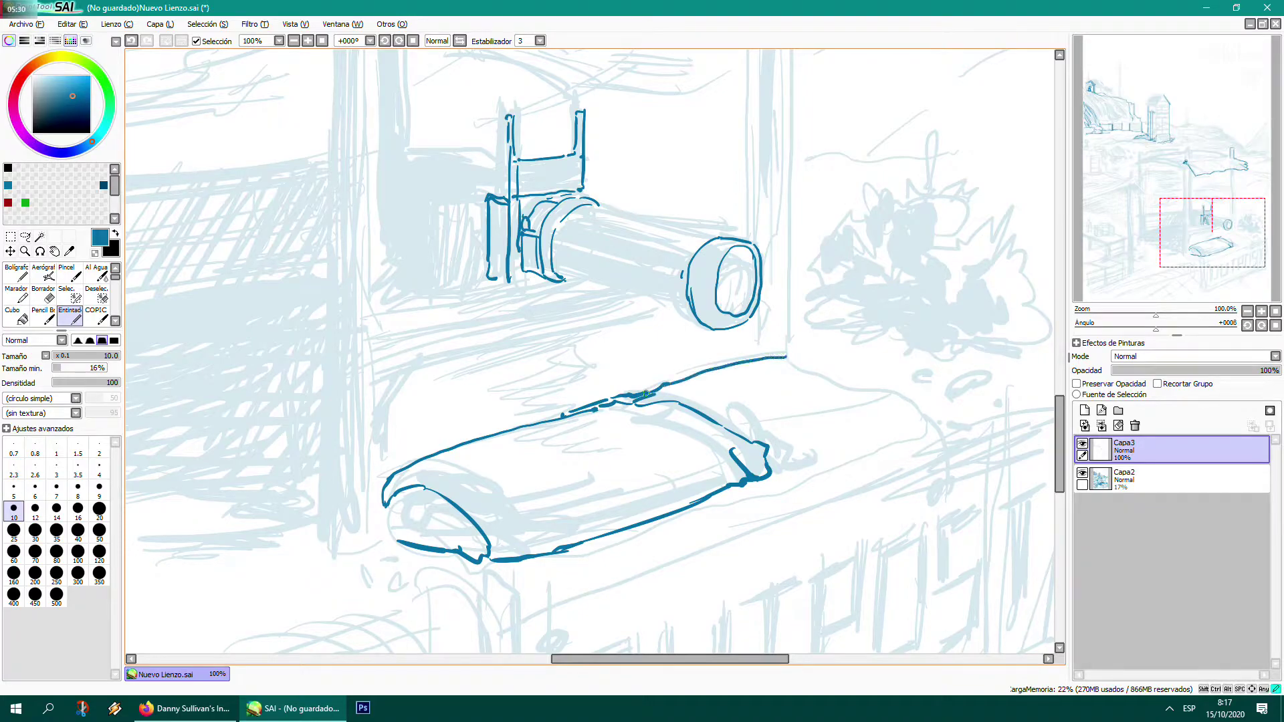
{"action": "mouse_move", "coordinate": [786, 358]}
{"action": "left_mouse_down"}
{"action": "mouse_move", "coordinate": [913, 428]}
{"action": "mouse_move", "coordinate": [770, 475]}
{"action": "left_mouse_up"}
{"action": "left_click_drag", "start_coordinate": [894, 434], "coordinate": [737, 518]}
- Ink the ledge line below the padded roll and the spiky bush behind it with its inner leaves
{"action": "mouse_move", "coordinate": [737, 517]}
{"action": "left_mouse_down"}
{"action": "mouse_move", "coordinate": [933, 432]}
{"action": "mouse_move", "coordinate": [946, 393]}
{"action": "mouse_move", "coordinate": [984, 367]}
{"action": "mouse_move", "coordinate": [889, 364]}
{"action": "left_mouse_up"}
{"action": "mouse_move", "coordinate": [933, 349]}
{"action": "left_mouse_down"}
{"action": "mouse_move", "coordinate": [792, 334]}
{"action": "mouse_move", "coordinate": [822, 282]}
{"action": "mouse_move", "coordinate": [821, 252]}
{"action": "mouse_move", "coordinate": [843, 242]}
{"action": "mouse_move", "coordinate": [849, 201]}
{"action": "mouse_move", "coordinate": [884, 255]}
{"action": "mouse_move", "coordinate": [939, 184]}
{"action": "mouse_move", "coordinate": [921, 270]}
{"action": "mouse_move", "coordinate": [944, 289]}
{"action": "mouse_move", "coordinate": [928, 310]}
{"action": "mouse_move", "coordinate": [879, 271]}
{"action": "mouse_move", "coordinate": [837, 273]}
{"action": "mouse_move", "coordinate": [856, 286]}
{"action": "mouse_move", "coordinate": [824, 291]}
{"action": "mouse_move", "coordinate": [829, 324]}
{"action": "mouse_move", "coordinate": [865, 338]}
{"action": "mouse_move", "coordinate": [925, 325]}
{"action": "mouse_move", "coordinate": [916, 349]}
{"action": "mouse_move", "coordinate": [956, 330]}
{"action": "mouse_move", "coordinate": [949, 346]}
{"action": "mouse_move", "coordinate": [980, 270]}
{"action": "mouse_move", "coordinate": [1013, 260]}
{"action": "mouse_move", "coordinate": [1008, 330]}
{"action": "mouse_move", "coordinate": [969, 307]}
{"action": "mouse_move", "coordinate": [972, 341]}
{"action": "mouse_move", "coordinate": [1036, 341]}
{"action": "left_mouse_up"}
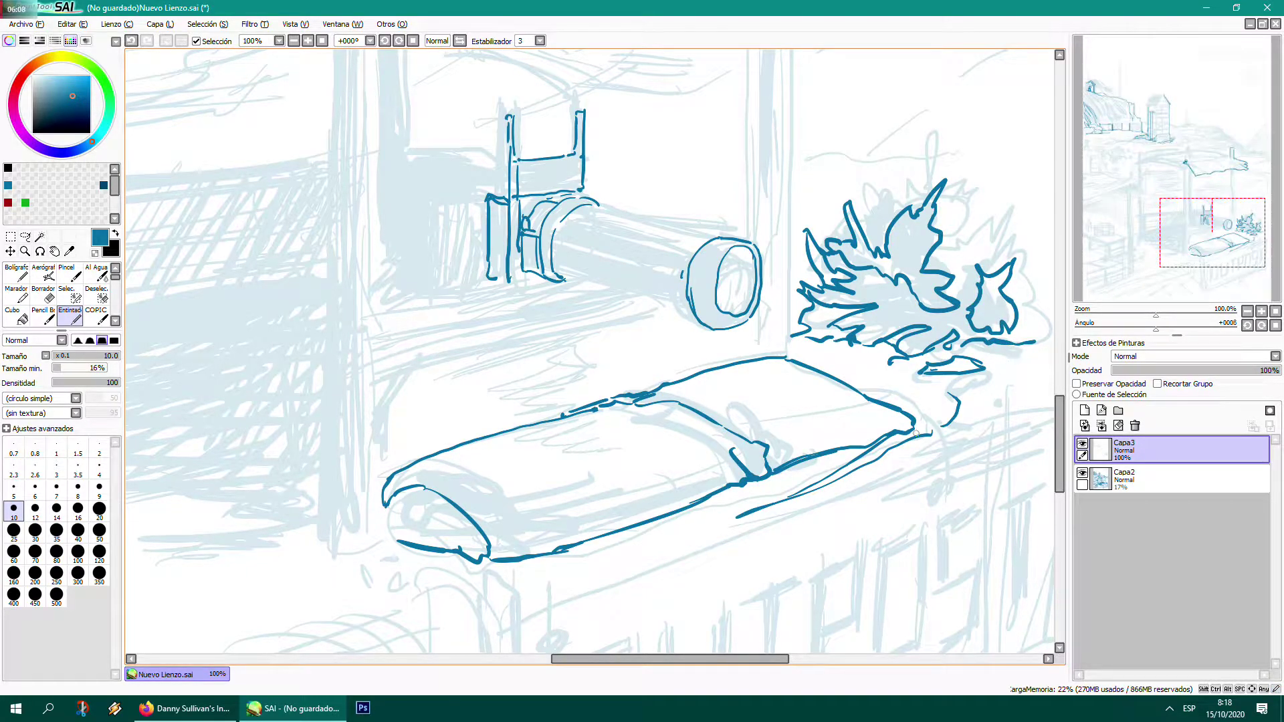
{"action": "left_click_drag", "start_coordinate": [916, 433], "coordinate": [671, 468]}
{"action": "mouse_move", "coordinate": [779, 374]}
{"action": "left_mouse_down"}
{"action": "mouse_move", "coordinate": [796, 376]}
{"action": "mouse_move", "coordinate": [805, 355]}
{"action": "mouse_move", "coordinate": [778, 361]}
{"action": "mouse_move", "coordinate": [770, 348]}
{"action": "left_mouse_up"}
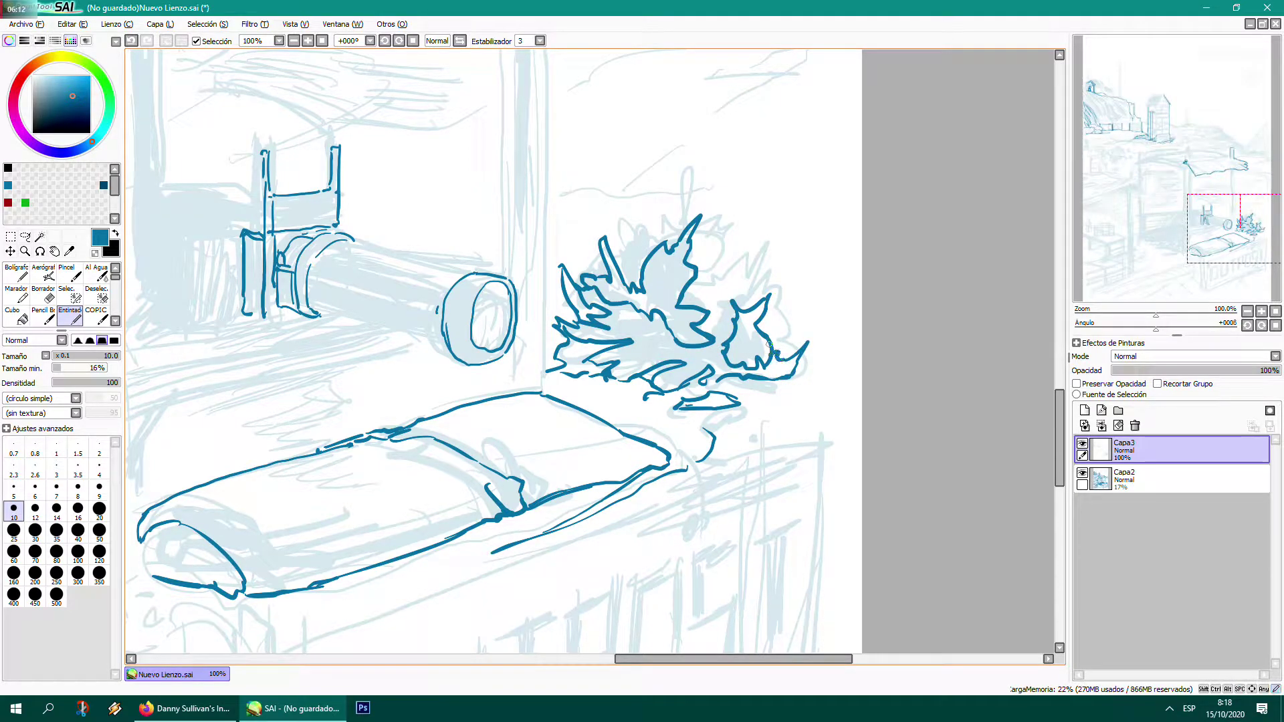
{"action": "mouse_move", "coordinate": [738, 306]}
{"action": "left_mouse_down"}
{"action": "mouse_move", "coordinate": [750, 258]}
{"action": "mouse_move", "coordinate": [695, 289]}
{"action": "mouse_move", "coordinate": [714, 270]}
{"action": "mouse_move", "coordinate": [697, 245]}
{"action": "mouse_move", "coordinate": [657, 246]}
{"action": "mouse_move", "coordinate": [648, 289]}
{"action": "left_mouse_up"}
{"action": "left_click_drag", "start_coordinate": [658, 270], "coordinate": [660, 310]}
{"action": "left_click_drag", "start_coordinate": [666, 296], "coordinate": [666, 307]}
- Ink the strap across the padded roll and the fabric creases beside it
{"action": "mouse_move", "coordinate": [473, 471]}
{"action": "left_mouse_down"}
{"action": "mouse_move", "coordinate": [391, 446]}
{"action": "mouse_move", "coordinate": [488, 506]}
{"action": "mouse_move", "coordinate": [442, 432]}
{"action": "left_mouse_up"}
{"action": "left_click_drag", "start_coordinate": [528, 476], "coordinate": [547, 486]}
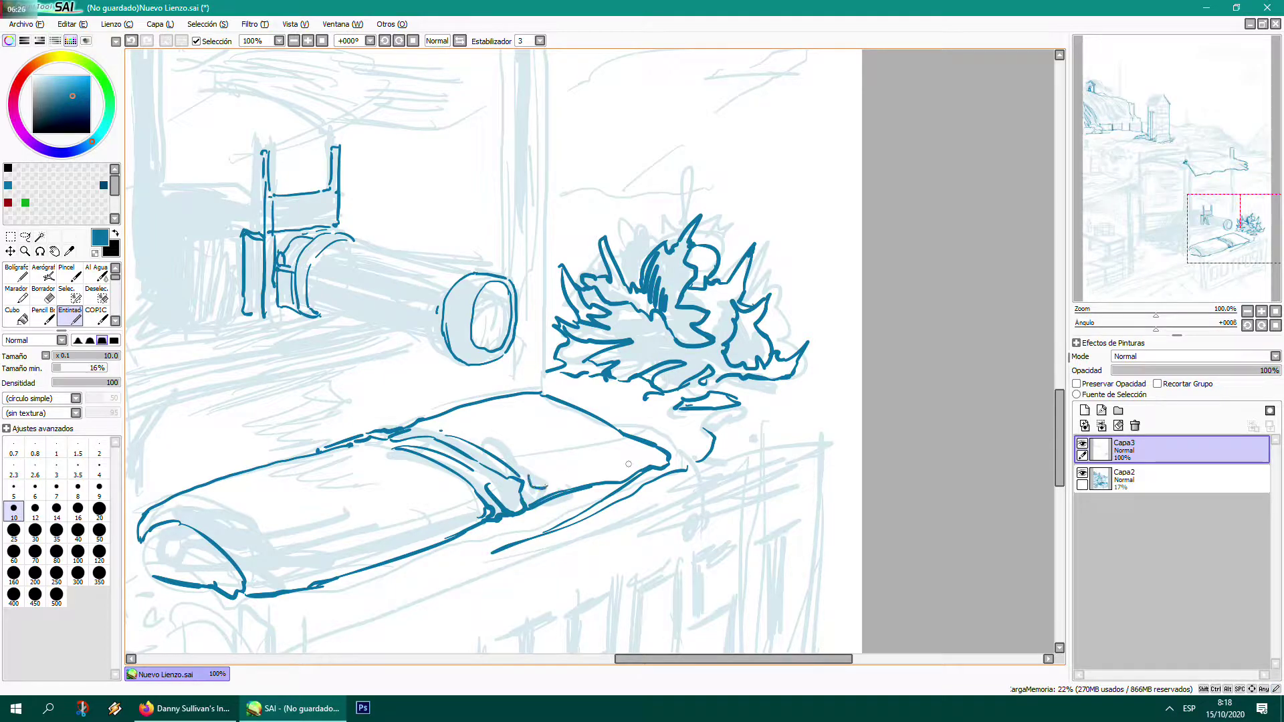
{"action": "left_click_drag", "start_coordinate": [625, 454], "coordinate": [549, 470]}
{"action": "left_click_drag", "start_coordinate": [615, 431], "coordinate": [551, 456]}
- Ink the lower part of the shelter's front wooden post with its jagged foot and the ground line around it
{"action": "left_click_drag", "start_coordinate": [422, 484], "coordinate": [709, 489]}
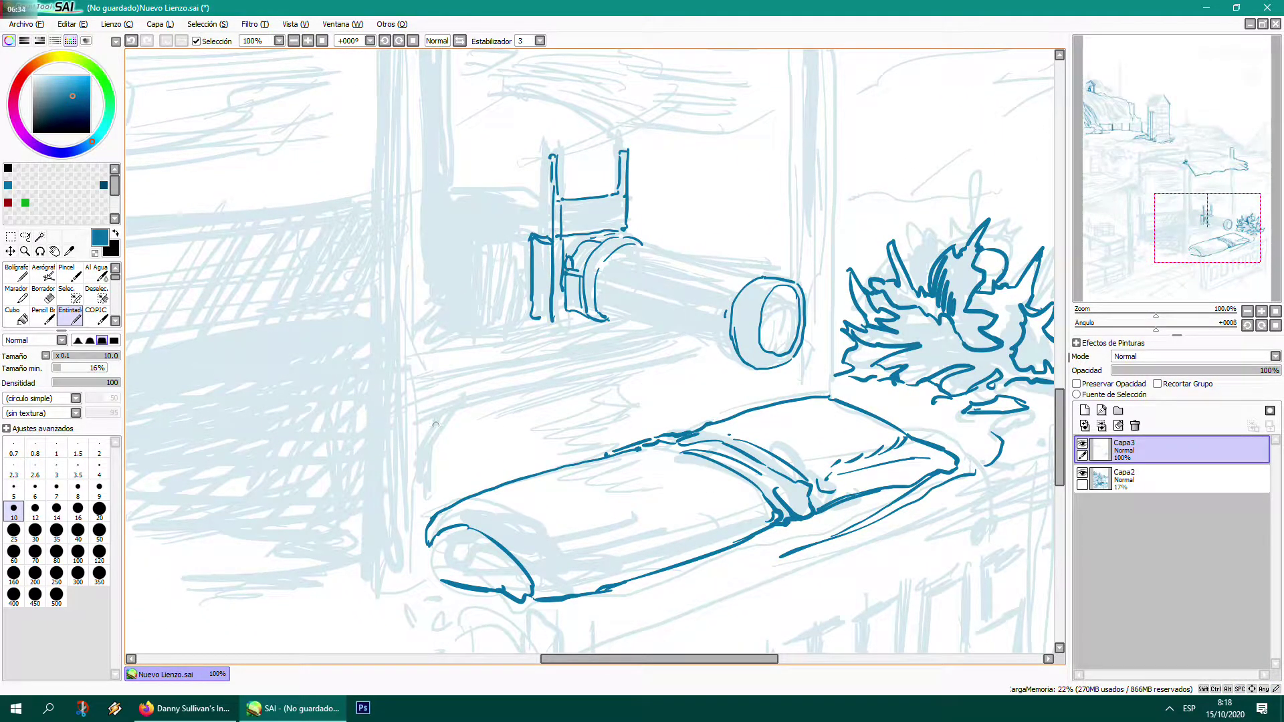
{"action": "mouse_move", "coordinate": [445, 413]}
{"action": "left_mouse_down"}
{"action": "mouse_move", "coordinate": [422, 460]}
{"action": "mouse_move", "coordinate": [426, 573]}
{"action": "left_mouse_up"}
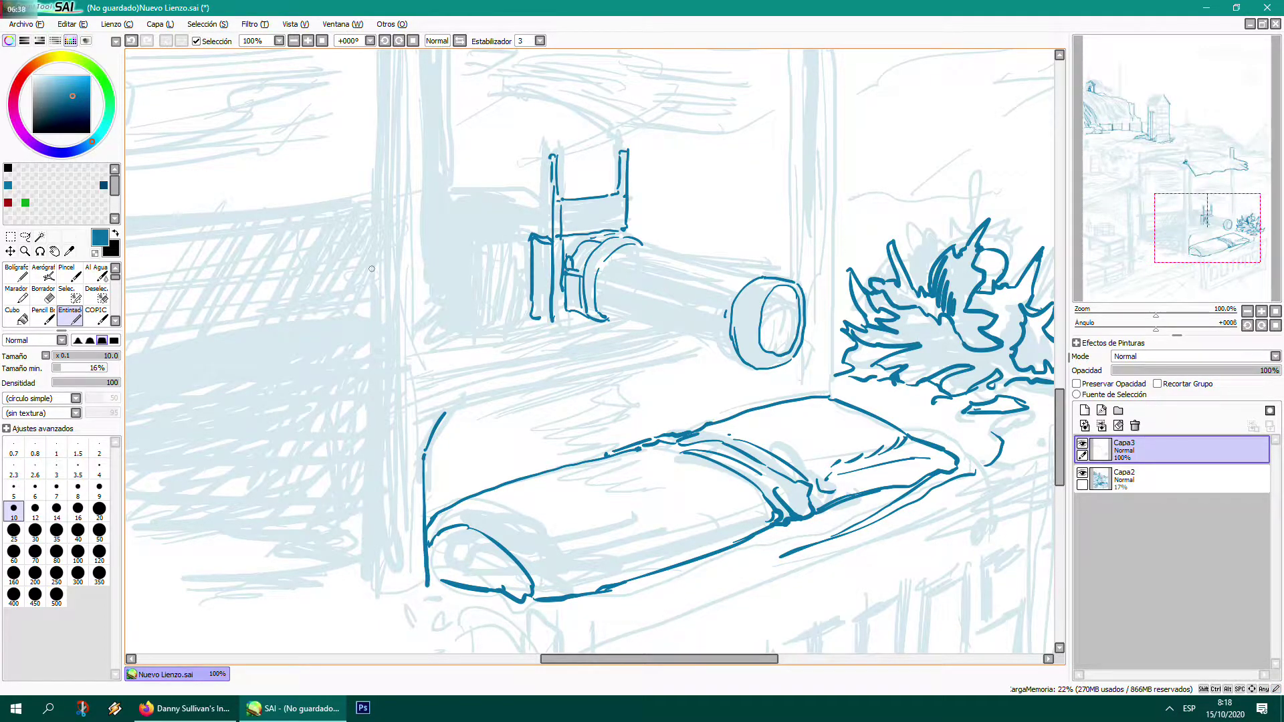
{"action": "mouse_move", "coordinate": [369, 201]}
{"action": "left_mouse_down"}
{"action": "mouse_move", "coordinate": [367, 580]}
{"action": "mouse_move", "coordinate": [442, 592]}
{"action": "left_mouse_up"}
{"action": "mouse_move", "coordinate": [431, 603]}
{"action": "left_mouse_down"}
{"action": "mouse_move", "coordinate": [376, 621]}
{"action": "mouse_move", "coordinate": [243, 589]}
{"action": "mouse_move", "coordinate": [311, 584]}
{"action": "left_mouse_up"}
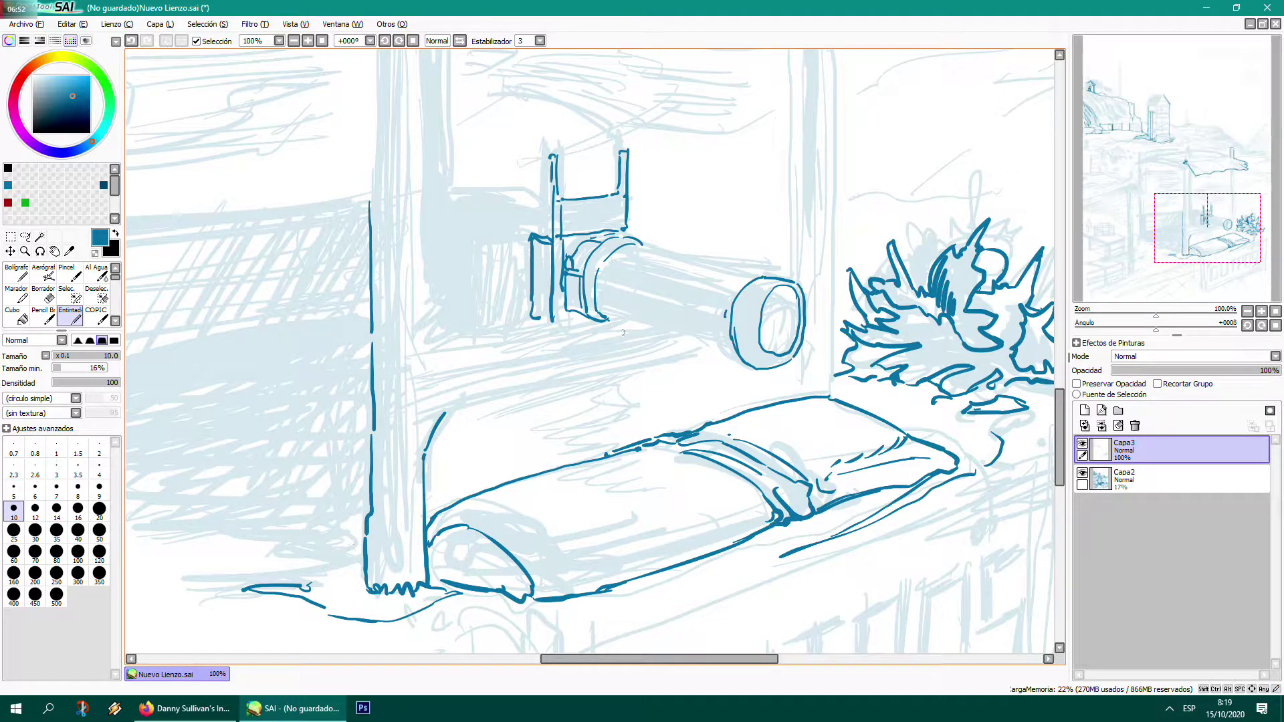
- Ink the edge line beneath the cylinder, then its long upper and lower sides and the mount's rear lines
{"action": "left_click_drag", "start_coordinate": [643, 323], "coordinate": [420, 351]}
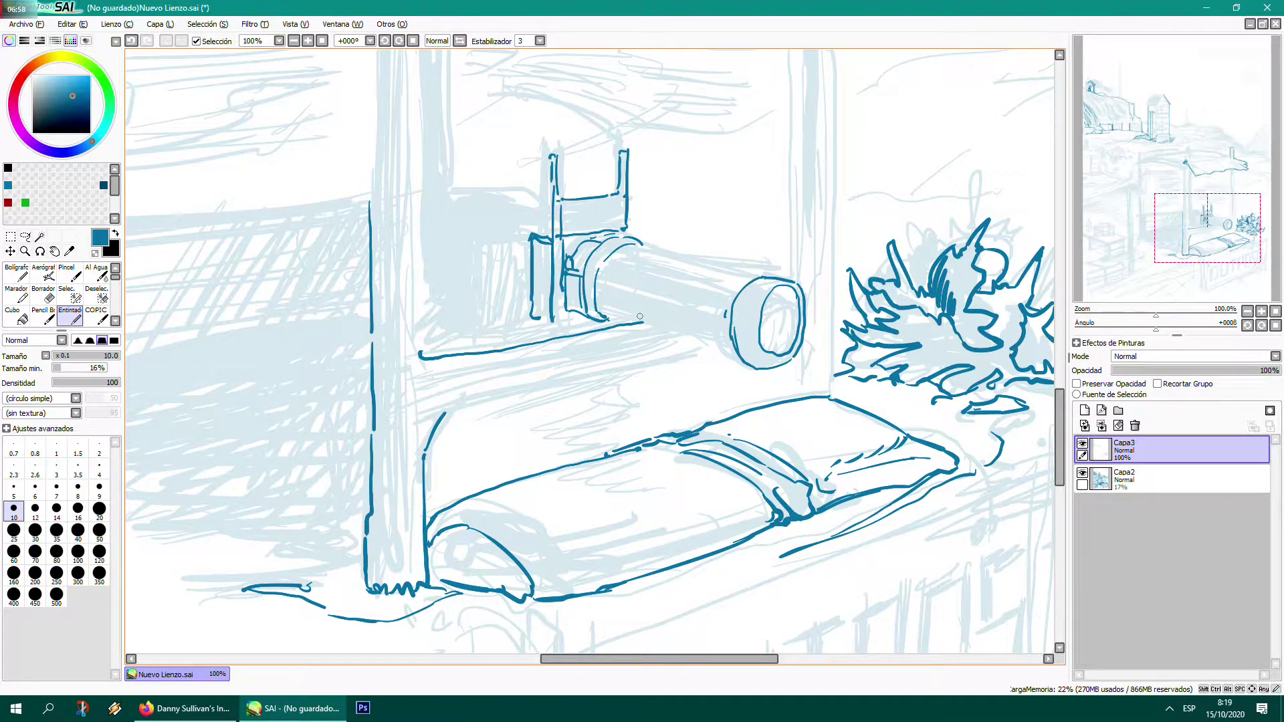
{"action": "left_click_drag", "start_coordinate": [759, 274], "coordinate": [630, 246]}
{"action": "mouse_move", "coordinate": [730, 345]}
{"action": "left_mouse_down"}
{"action": "mouse_move", "coordinate": [599, 310]}
{"action": "mouse_move", "coordinate": [605, 320]}
{"action": "mouse_move", "coordinate": [617, 282]}
{"action": "mouse_move", "coordinate": [574, 289]}
{"action": "mouse_move", "coordinate": [554, 321]}
{"action": "mouse_move", "coordinate": [562, 288]}
{"action": "mouse_move", "coordinate": [565, 323]}
{"action": "left_mouse_up"}
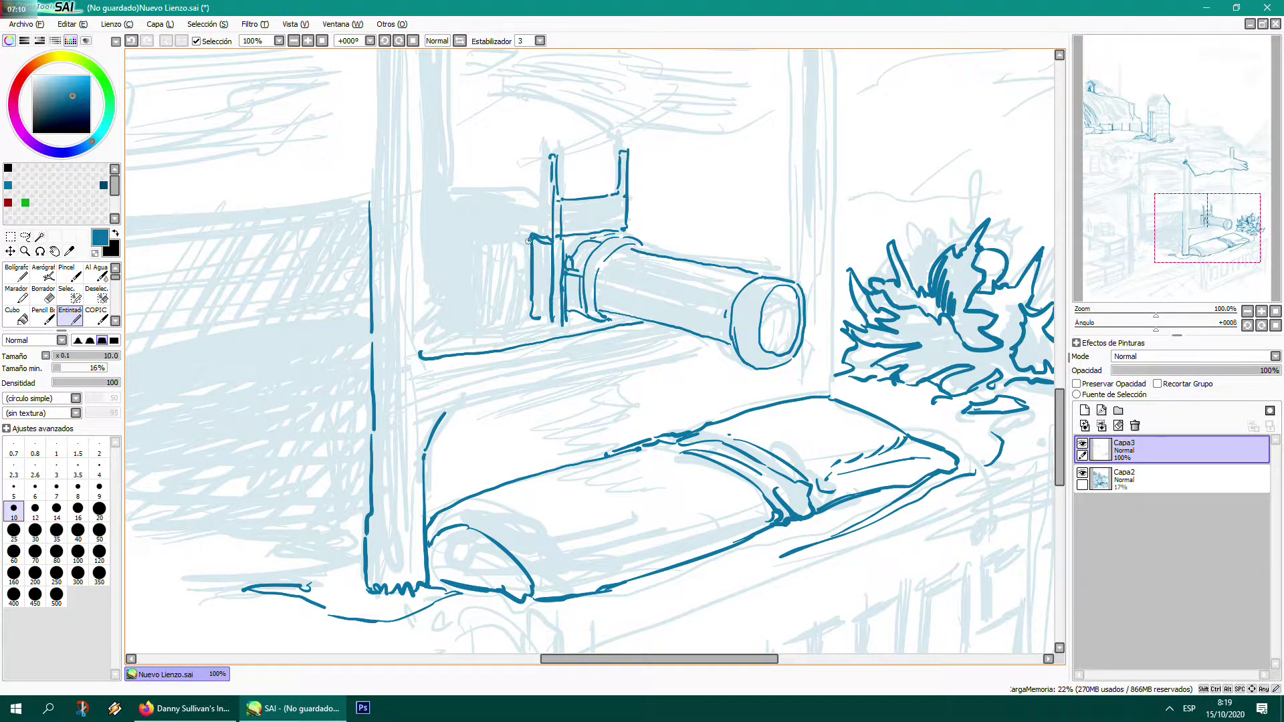
{"action": "mouse_move", "coordinate": [545, 240]}
{"action": "left_mouse_down"}
{"action": "mouse_move", "coordinate": [533, 317]}
{"action": "mouse_move", "coordinate": [551, 361]}
{"action": "mouse_move", "coordinate": [535, 371]}
{"action": "left_mouse_up"}
- Ink both sides of the shelter's rear post from the canopy down to the ground beside the bush
{"action": "scroll", "coordinate": [531, 295], "scroll_direction": "down", "scroll_amount": 3}
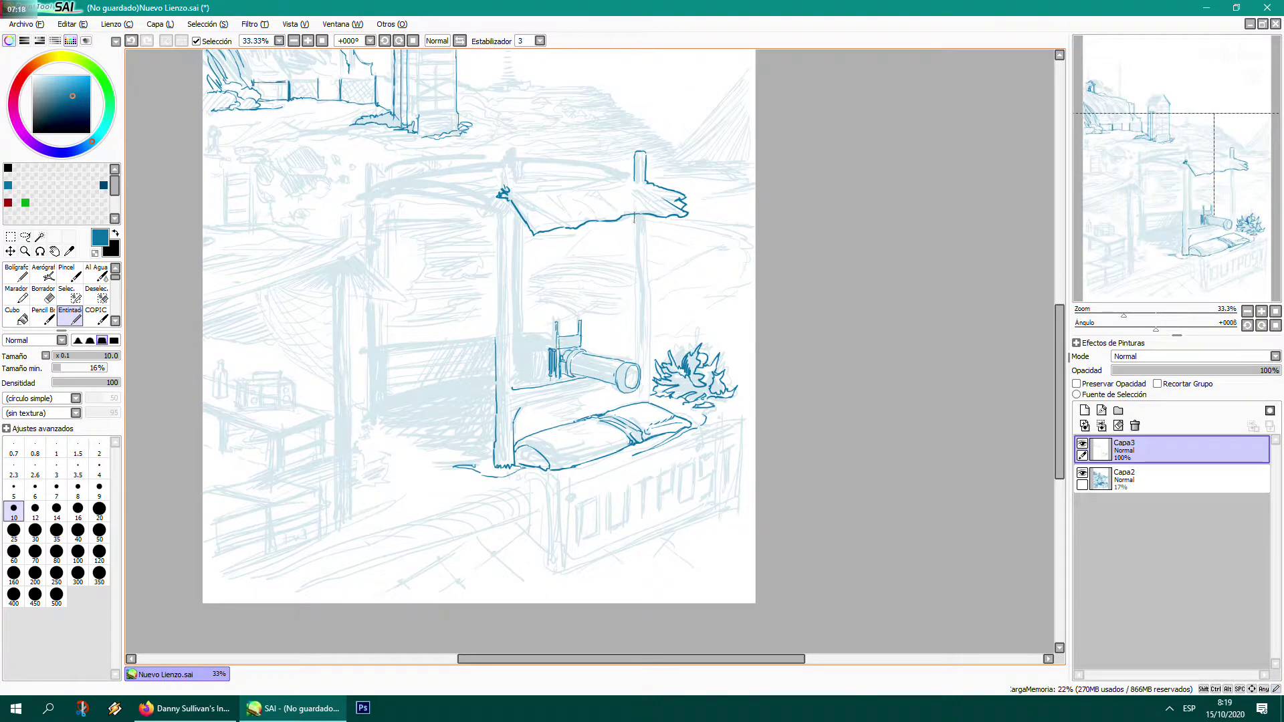
{"action": "left_click_drag", "start_coordinate": [632, 217], "coordinate": [633, 280]}
{"action": "left_click_drag", "start_coordinate": [634, 351], "coordinate": [633, 359]}
{"action": "mouse_move", "coordinate": [643, 222]}
{"action": "left_mouse_down"}
{"action": "mouse_move", "coordinate": [649, 401]}
{"action": "mouse_move", "coordinate": [684, 418]}
{"action": "mouse_move", "coordinate": [725, 405]}
{"action": "left_mouse_up"}
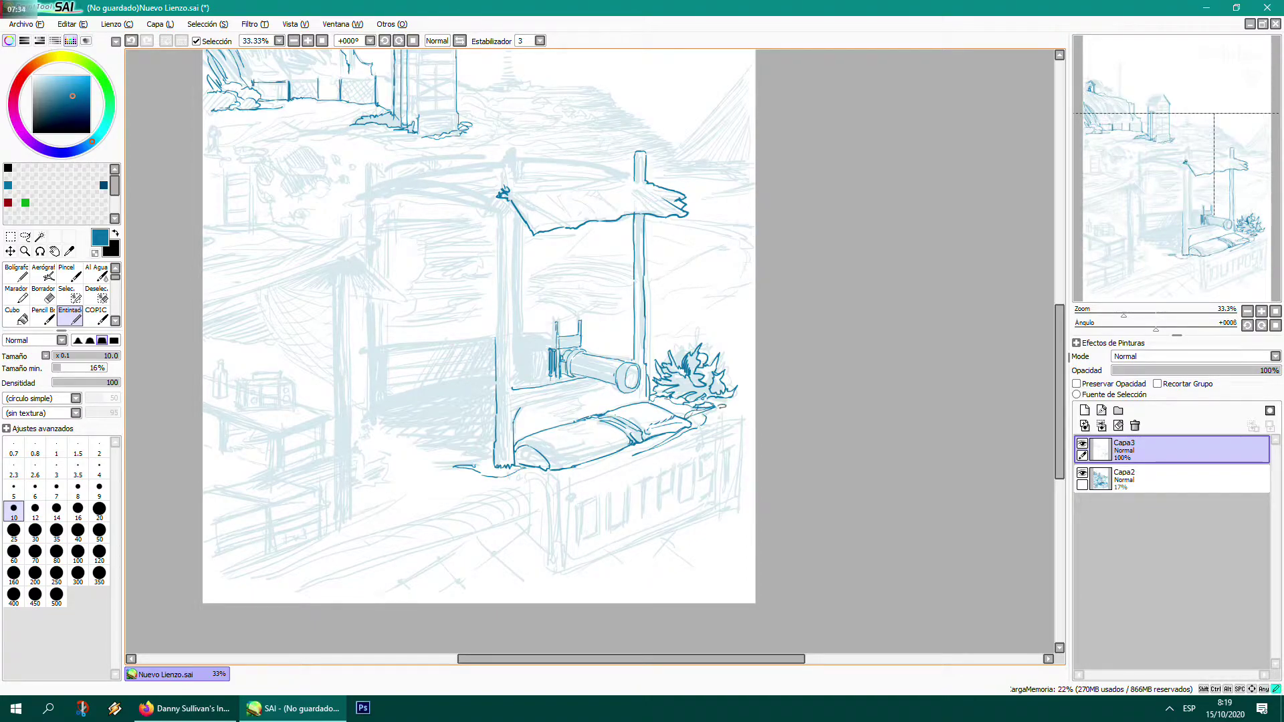
- Ink the wavy background contour beyond the rear post, and the front post's tip with the canopy section stretching left from it
{"action": "mouse_move", "coordinate": [705, 292]}
{"action": "left_mouse_down"}
{"action": "mouse_move", "coordinate": [741, 266]}
{"action": "mouse_move", "coordinate": [738, 224]}
{"action": "left_mouse_up"}
{"action": "left_click_drag", "start_coordinate": [514, 165], "coordinate": [516, 193]}
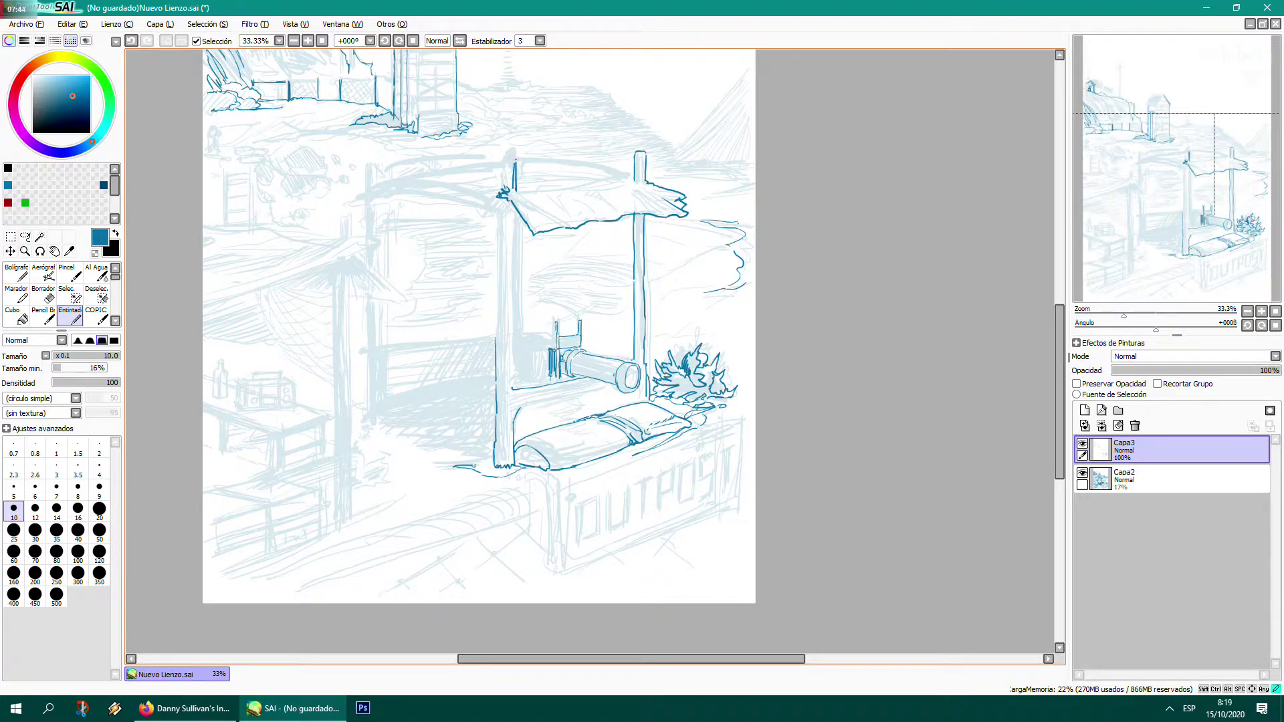
{"action": "mouse_move", "coordinate": [501, 164]}
{"action": "left_mouse_down"}
{"action": "mouse_move", "coordinate": [483, 224]}
{"action": "mouse_move", "coordinate": [354, 198]}
{"action": "left_mouse_up"}
{"action": "mouse_move", "coordinate": [478, 194]}
{"action": "left_mouse_down"}
{"action": "mouse_move", "coordinate": [370, 177]}
{"action": "mouse_move", "coordinate": [432, 193]}
{"action": "mouse_move", "coordinate": [414, 204]}
{"action": "left_mouse_up"}
{"action": "mouse_move", "coordinate": [415, 203]}
{"action": "left_mouse_down"}
{"action": "mouse_move", "coordinate": [490, 200]}
{"action": "mouse_move", "coordinate": [461, 215]}
{"action": "left_mouse_up"}
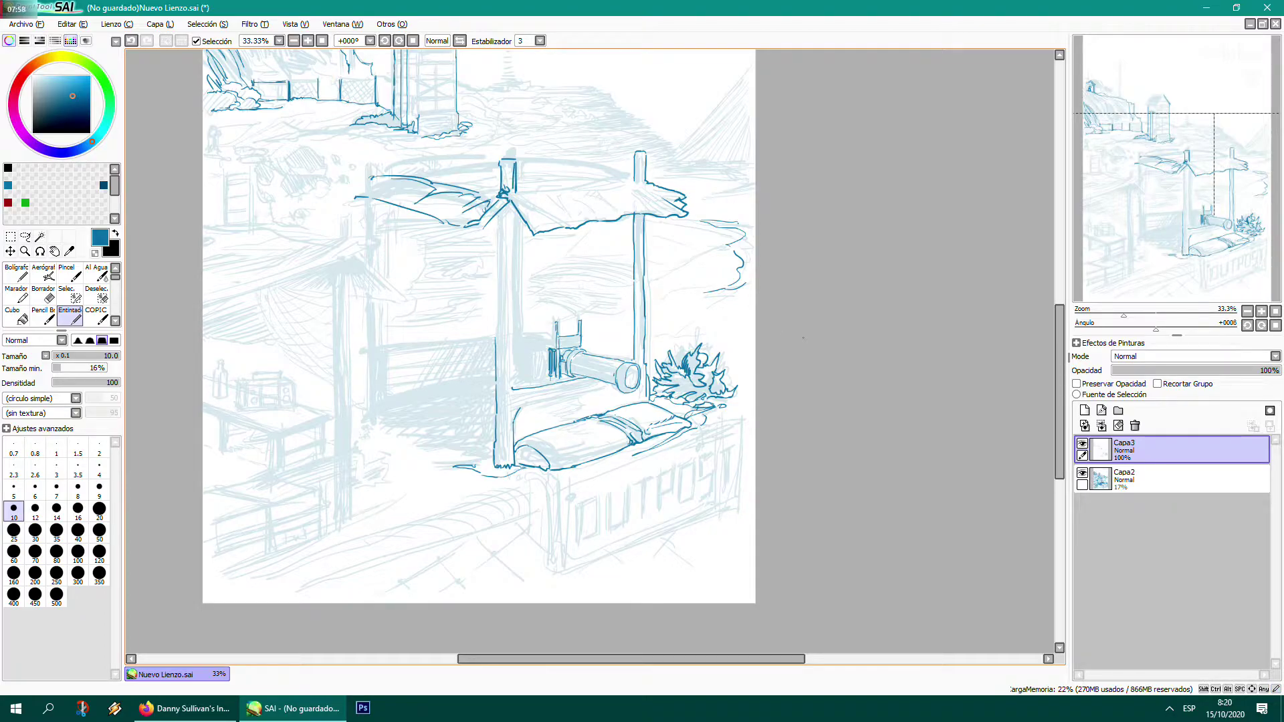
- Ink both long sides of the shelter's front post from the canopy down to its already inked lower part
{"action": "left_click_drag", "start_coordinate": [1057, 403], "coordinate": [1051, 350]}
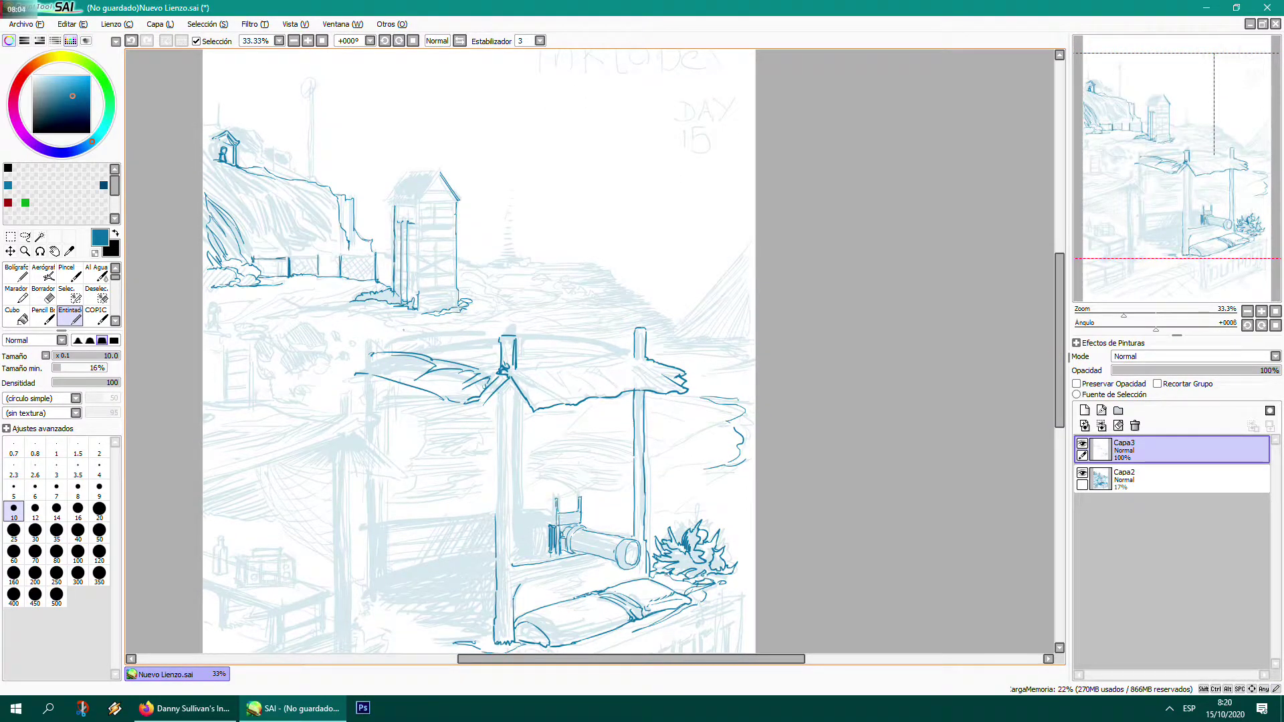
{"action": "key", "text": "ctrl+plus"}
{"action": "left_click_drag", "start_coordinate": [528, 451], "coordinate": [530, 246]}
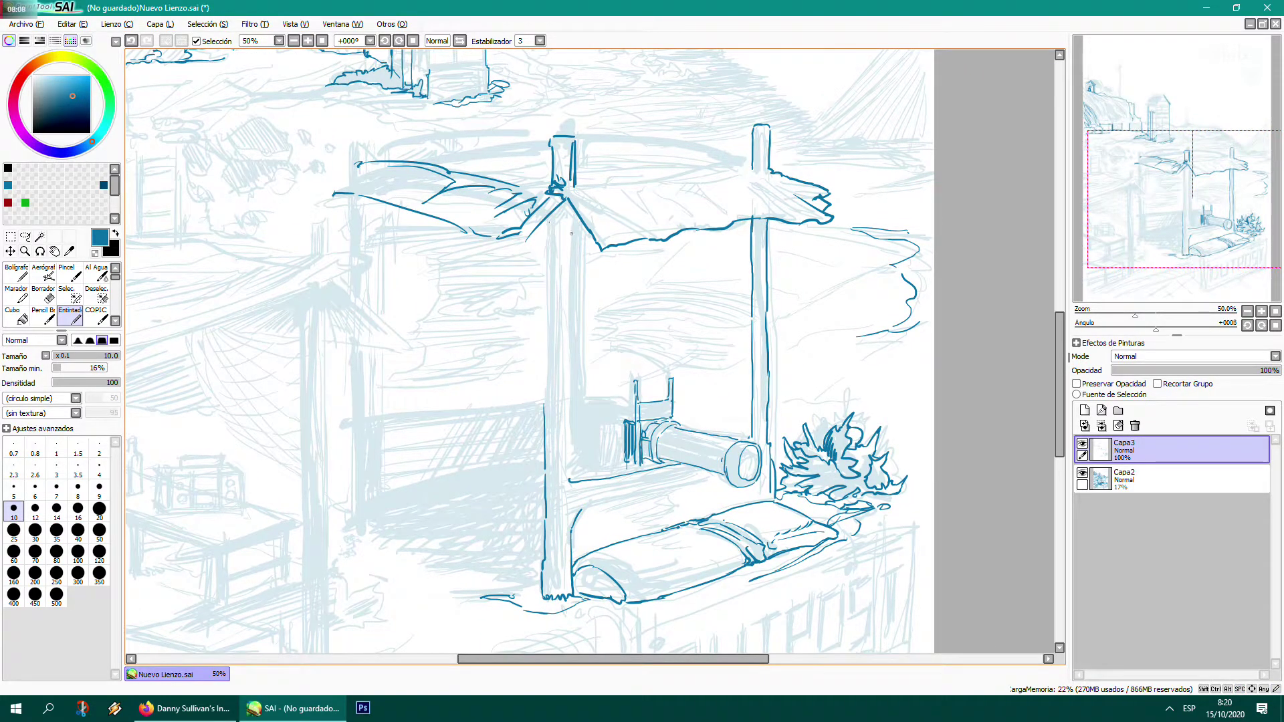
{"action": "left_click_drag", "start_coordinate": [570, 224], "coordinate": [571, 378]}
{"action": "left_click_drag", "start_coordinate": [570, 318], "coordinate": [569, 578]}
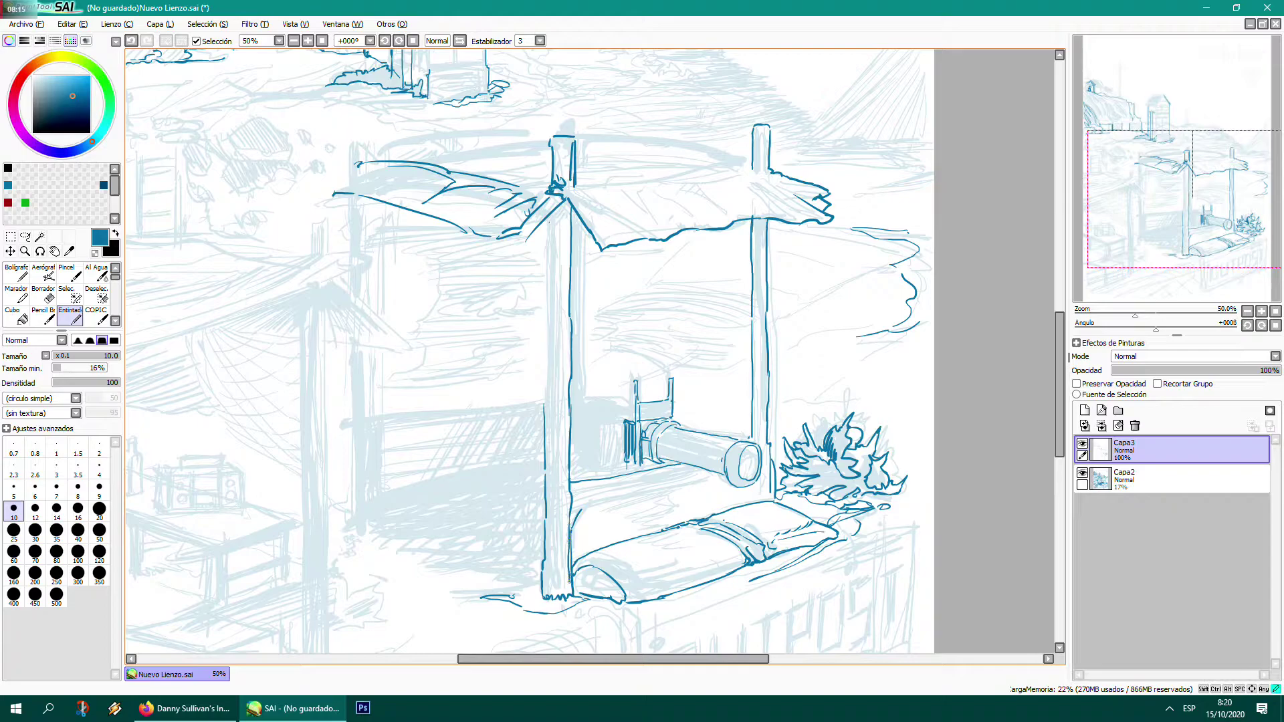
{"action": "mouse_move", "coordinate": [563, 443]}
{"action": "left_mouse_down"}
{"action": "mouse_move", "coordinate": [557, 585]}
{"action": "mouse_move", "coordinate": [551, 439]}
{"action": "left_mouse_up"}
{"action": "left_click_drag", "start_coordinate": [555, 511], "coordinate": [554, 453]}
{"action": "left_click_drag", "start_coordinate": [552, 456], "coordinate": [547, 341]}
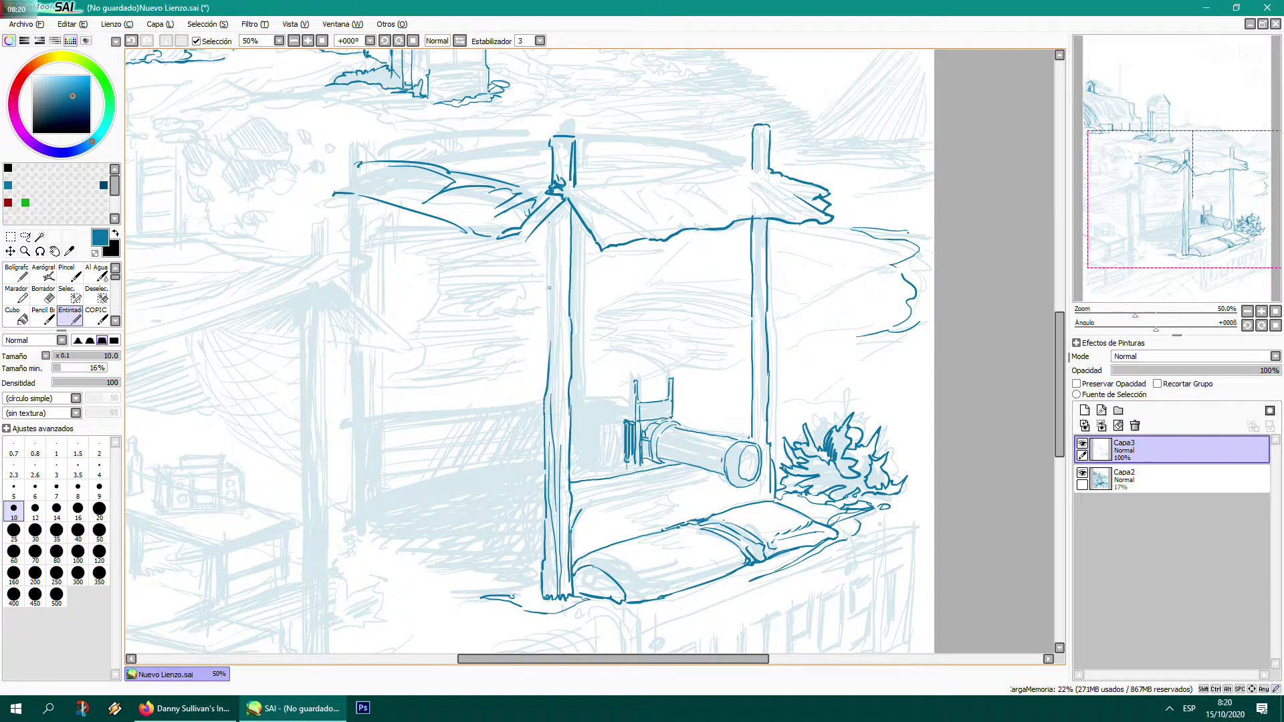
{"action": "left_click_drag", "start_coordinate": [547, 224], "coordinate": [549, 356]}
- Add short shading strokes on the front and rear posts just below the canopy, and wood grain down the front post
{"action": "left_click_drag", "start_coordinate": [765, 217], "coordinate": [761, 266]}
{"action": "left_click_drag", "start_coordinate": [758, 218], "coordinate": [752, 267]}
{"action": "mouse_move", "coordinate": [564, 212]}
{"action": "left_mouse_down"}
{"action": "mouse_move", "coordinate": [554, 279]}
{"action": "mouse_move", "coordinate": [552, 235]}
{"action": "left_mouse_up"}
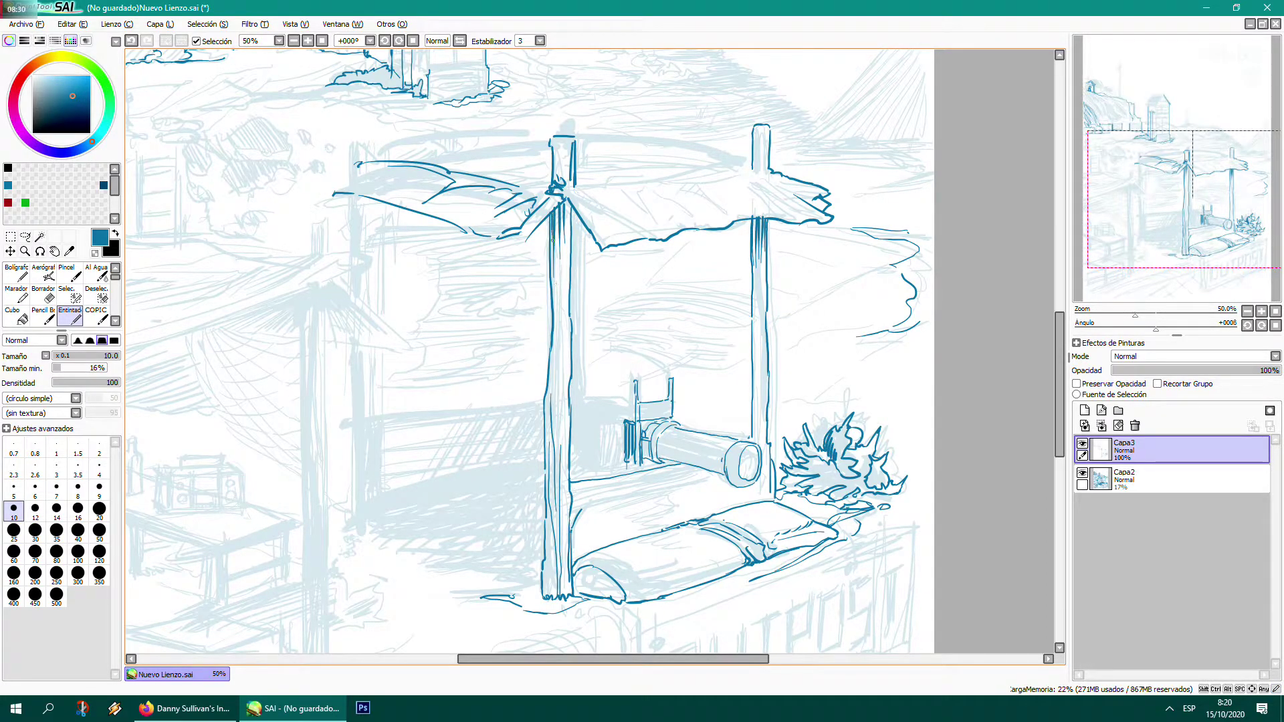
{"action": "left_click_drag", "start_coordinate": [559, 308], "coordinate": [556, 419]}
{"action": "left_click_drag", "start_coordinate": [555, 353], "coordinate": [551, 458]}
{"action": "mouse_move", "coordinate": [545, 395]}
{"action": "left_mouse_down"}
{"action": "mouse_move", "coordinate": [546, 471]}
{"action": "mouse_move", "coordinate": [556, 485]}
{"action": "mouse_move", "coordinate": [558, 461]}
{"action": "mouse_move", "coordinate": [564, 495]}
{"action": "left_mouse_up"}
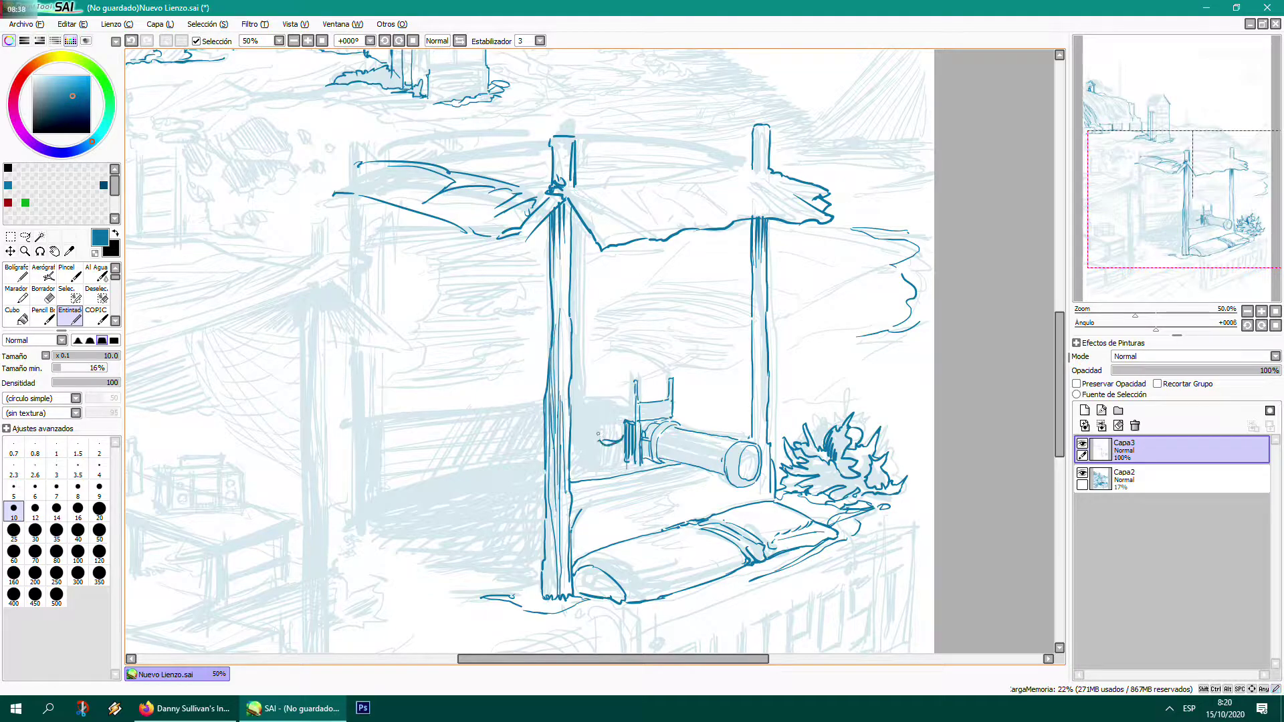
- Ink the small dark parts of the mount between the cylinder's rear end and the front post
{"action": "mouse_move", "coordinate": [621, 443]}
{"action": "left_mouse_down"}
{"action": "mouse_move", "coordinate": [597, 424]}
{"action": "mouse_move", "coordinate": [607, 436]}
{"action": "left_mouse_up"}
{"action": "left_click_drag", "start_coordinate": [615, 447], "coordinate": [605, 476]}
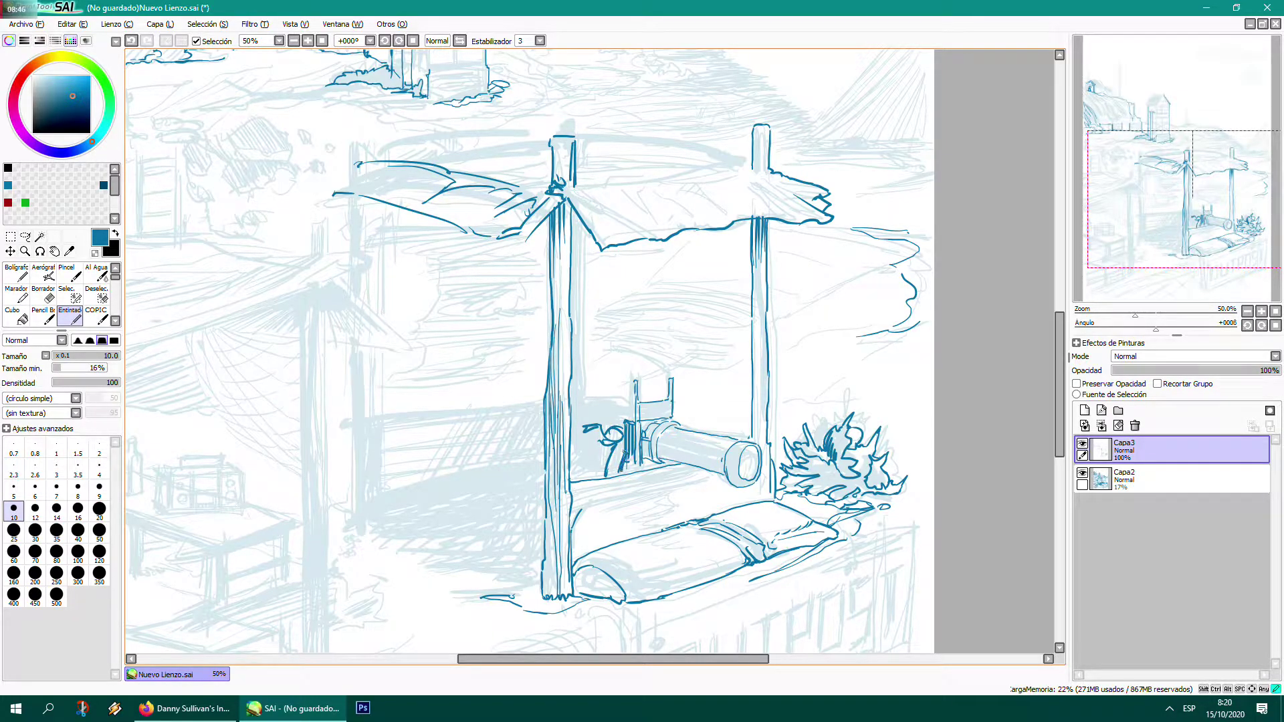
{"action": "left_click_drag", "start_coordinate": [621, 456], "coordinate": [590, 477]}
{"action": "left_click_drag", "start_coordinate": [605, 419], "coordinate": [624, 425]}
- Ink the far-left post's tip with the canopy's ragged end, and the hanging flap of the neighbouring awning below it
{"action": "mouse_move", "coordinate": [361, 133]}
{"action": "left_mouse_down"}
{"action": "mouse_move", "coordinate": [359, 158]}
{"action": "mouse_move", "coordinate": [359, 129]}
{"action": "mouse_move", "coordinate": [346, 131]}
{"action": "mouse_move", "coordinate": [312, 196]}
{"action": "left_mouse_up"}
{"action": "mouse_move", "coordinate": [312, 195]}
{"action": "left_mouse_down"}
{"action": "mouse_move", "coordinate": [346, 175]}
{"action": "mouse_move", "coordinate": [328, 190]}
{"action": "left_mouse_up"}
{"action": "mouse_move", "coordinate": [333, 192]}
{"action": "left_mouse_down"}
{"action": "mouse_move", "coordinate": [364, 175]}
{"action": "mouse_move", "coordinate": [304, 201]}
{"action": "mouse_move", "coordinate": [317, 201]}
{"action": "mouse_move", "coordinate": [310, 186]}
{"action": "mouse_move", "coordinate": [350, 217]}
{"action": "mouse_move", "coordinate": [368, 300]}
{"action": "mouse_move", "coordinate": [404, 334]}
{"action": "mouse_move", "coordinate": [366, 347]}
{"action": "mouse_move", "coordinate": [328, 326]}
{"action": "mouse_move", "coordinate": [332, 311]}
{"action": "mouse_move", "coordinate": [391, 337]}
{"action": "left_mouse_up"}
{"action": "left_click_drag", "start_coordinate": [343, 301], "coordinate": [384, 333]}
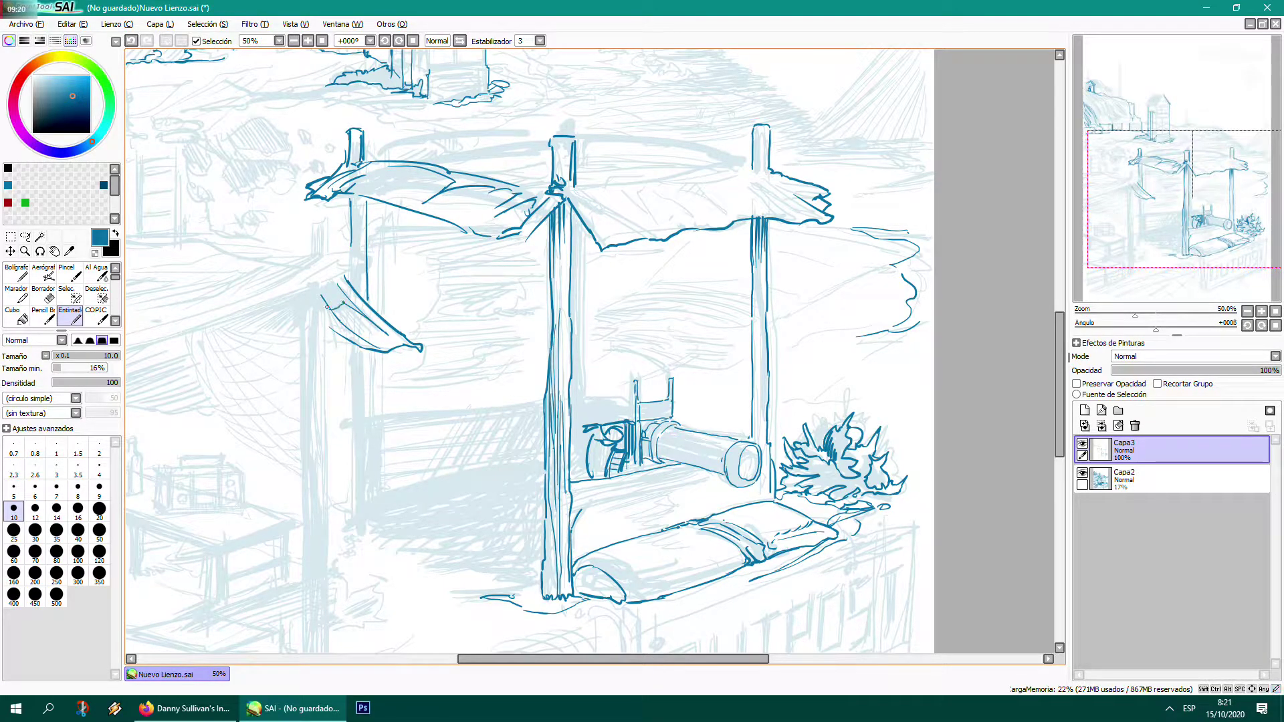
- Ink the left awning's pointed peak, its post tip and the sloping edge and folds beneath
{"action": "mouse_move", "coordinate": [345, 273]}
{"action": "left_mouse_down"}
{"action": "mouse_move", "coordinate": [323, 282]}
{"action": "mouse_move", "coordinate": [364, 262]}
{"action": "left_mouse_up"}
{"action": "left_click_drag", "start_coordinate": [364, 262], "coordinate": [327, 265]}
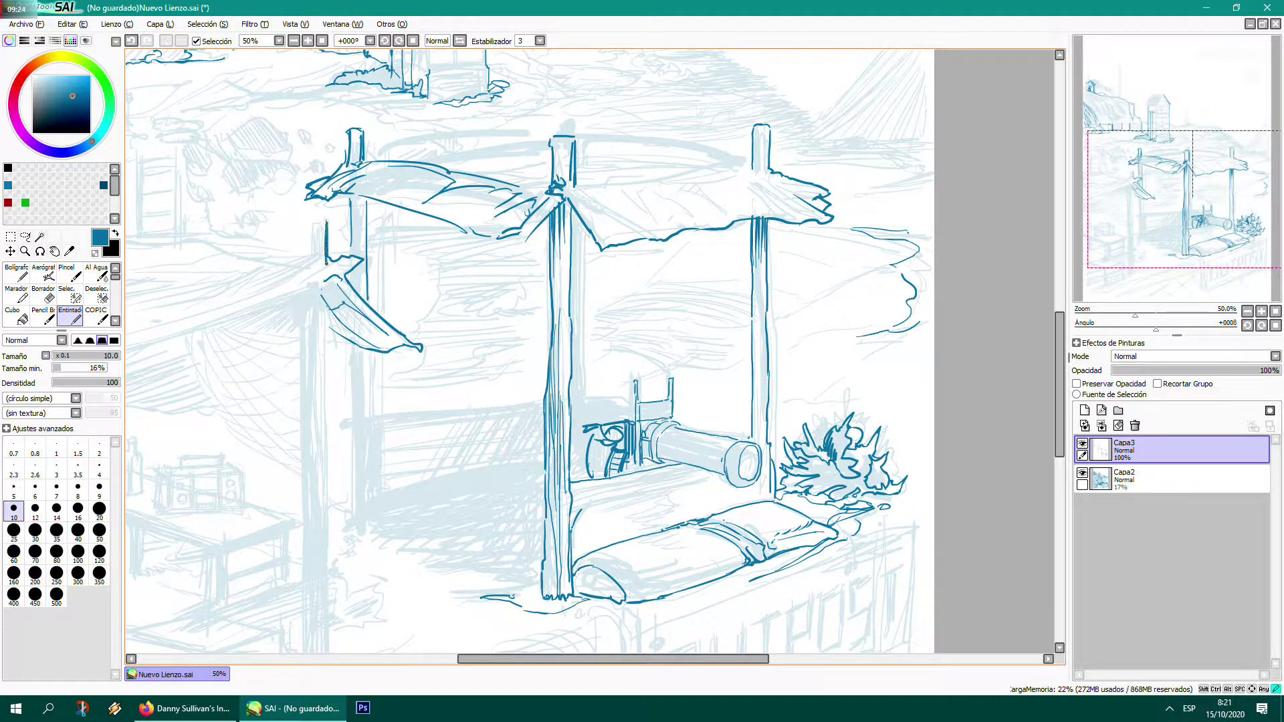
{"action": "mouse_move", "coordinate": [305, 221]}
{"action": "left_mouse_down"}
{"action": "mouse_move", "coordinate": [303, 270]}
{"action": "mouse_move", "coordinate": [271, 305]}
{"action": "mouse_move", "coordinate": [158, 342]}
{"action": "mouse_move", "coordinate": [360, 259]}
{"action": "mouse_move", "coordinate": [368, 323]}
{"action": "left_mouse_up"}
- Ink both sides of the left awning's post with the tufted ground at its foot, plus the nearby crate's top edge and corner
{"action": "mouse_move", "coordinate": [330, 278]}
{"action": "left_mouse_down"}
{"action": "mouse_move", "coordinate": [361, 320]}
{"action": "mouse_move", "coordinate": [342, 322]}
{"action": "mouse_move", "coordinate": [328, 351]}
{"action": "mouse_move", "coordinate": [328, 500]}
{"action": "left_mouse_up"}
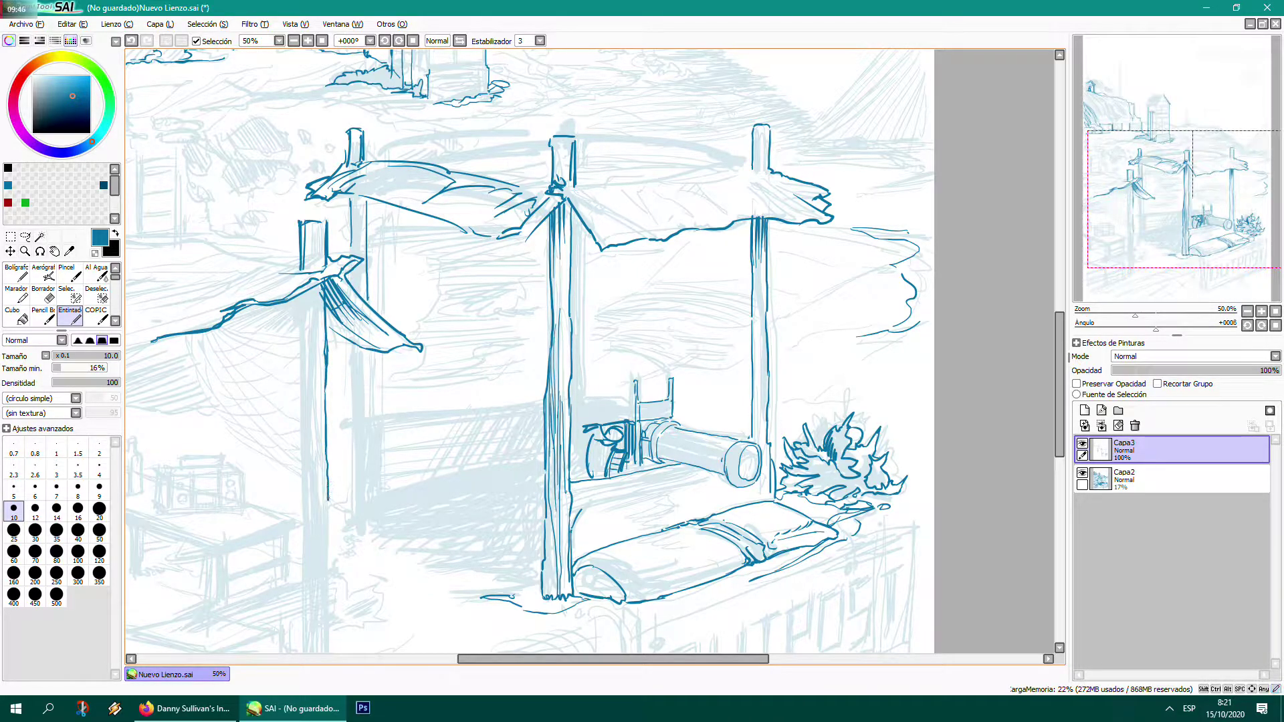
{"action": "mouse_move", "coordinate": [488, 539]}
{"action": "left_mouse_down"}
{"action": "mouse_move", "coordinate": [630, 369]}
{"action": "mouse_move", "coordinate": [686, 411]}
{"action": "left_mouse_up"}
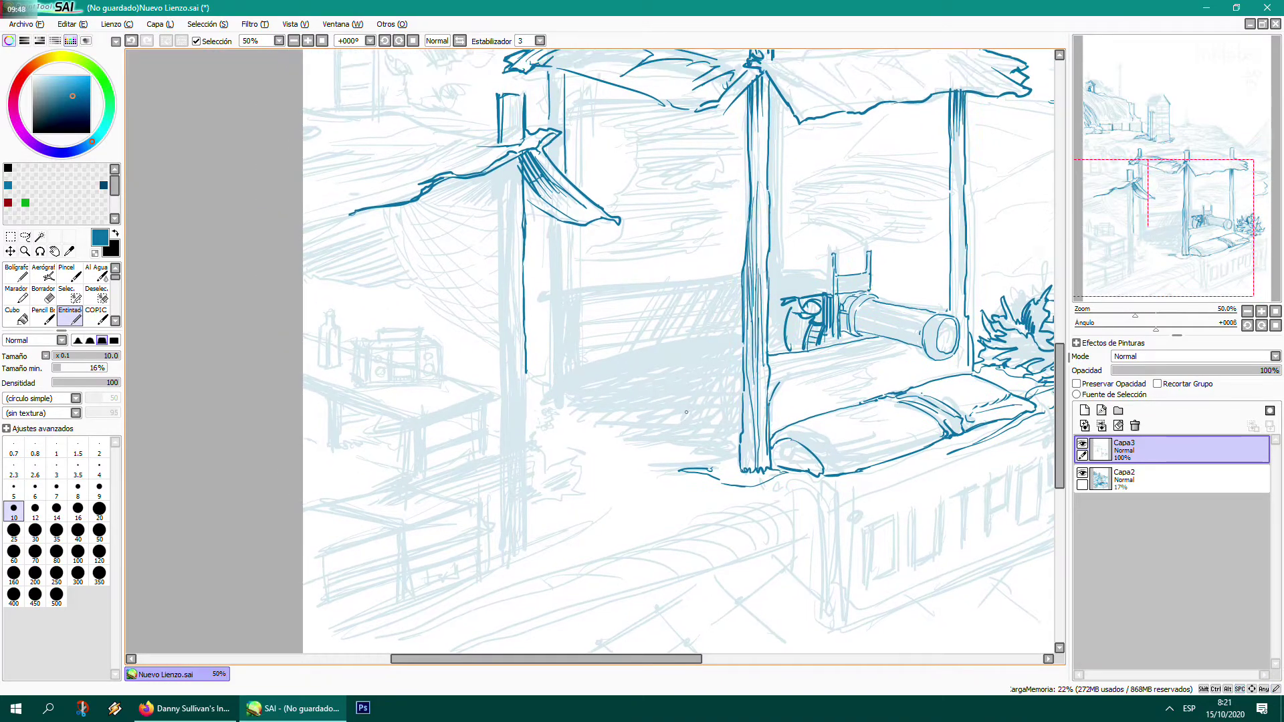
{"action": "left_click_drag", "start_coordinate": [497, 171], "coordinate": [503, 449]}
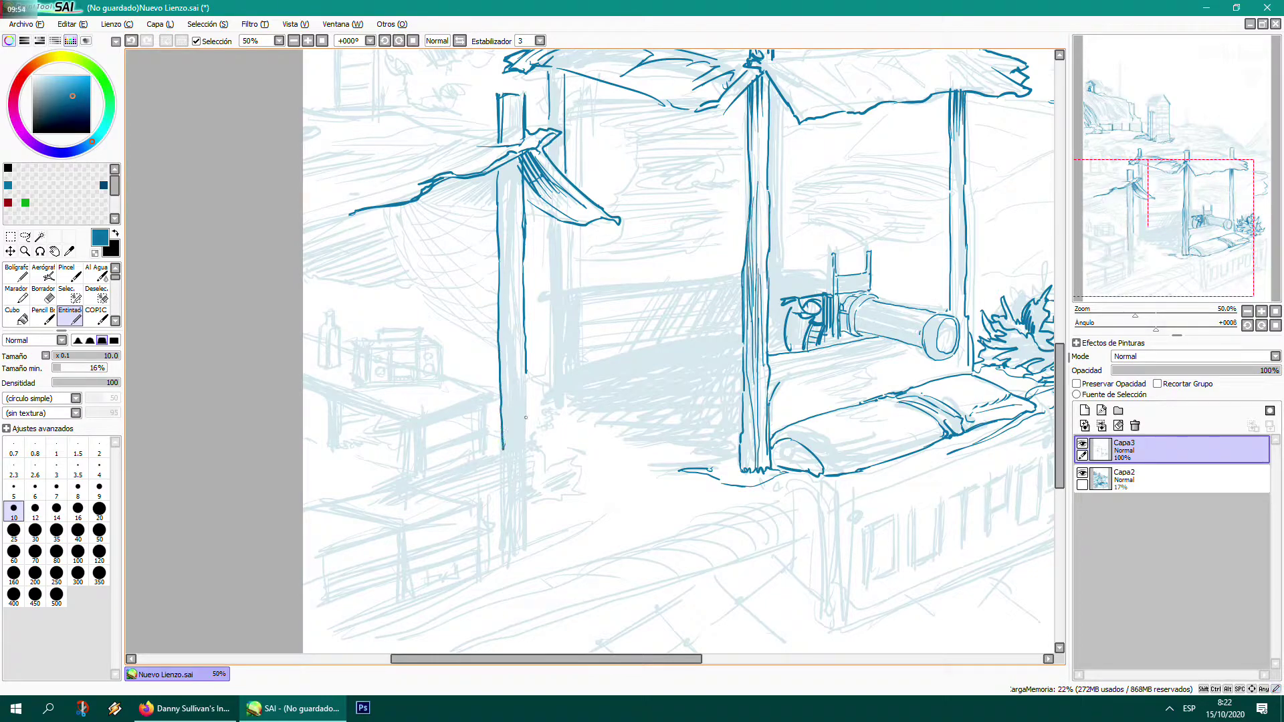
{"action": "mouse_move", "coordinate": [528, 374]}
{"action": "left_mouse_down"}
{"action": "mouse_move", "coordinate": [528, 527]}
{"action": "mouse_move", "coordinate": [563, 532]}
{"action": "mouse_move", "coordinate": [555, 556]}
{"action": "mouse_move", "coordinate": [516, 564]}
{"action": "left_mouse_up"}
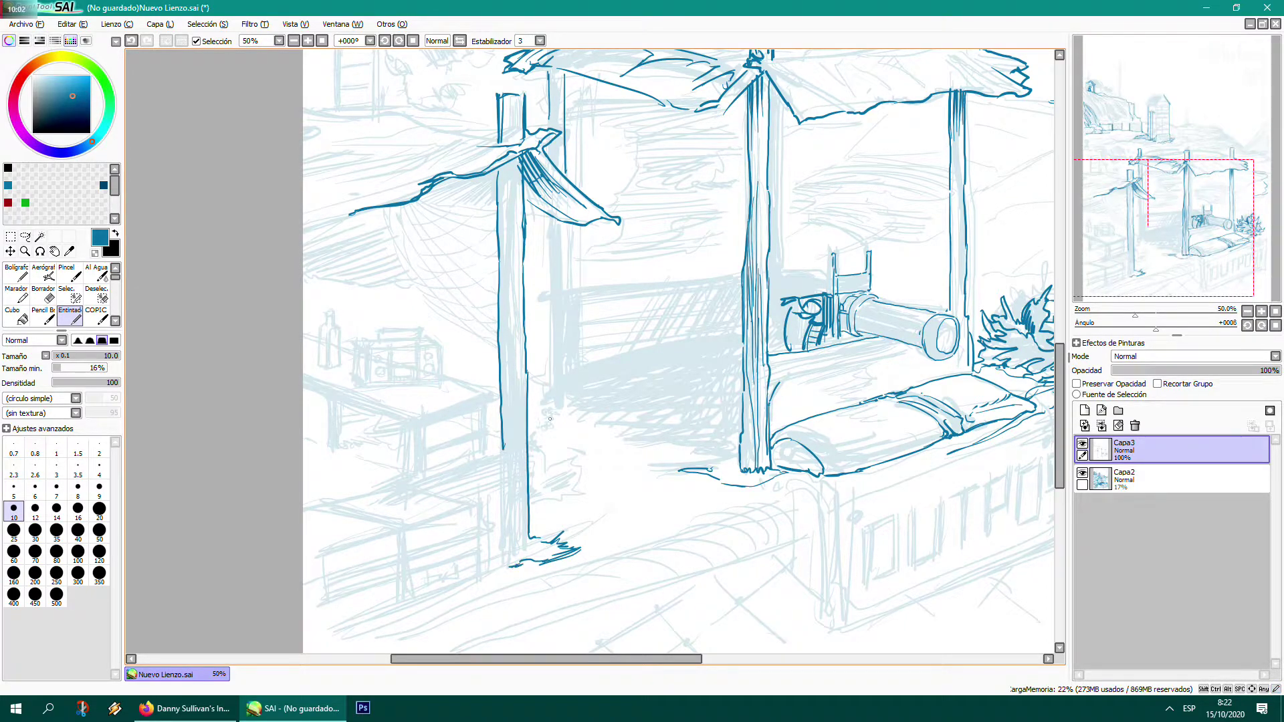
{"action": "mouse_move", "coordinate": [500, 443]}
{"action": "left_mouse_down"}
{"action": "mouse_move", "coordinate": [501, 541]}
{"action": "mouse_move", "coordinate": [491, 532]}
{"action": "mouse_move", "coordinate": [476, 566]}
{"action": "mouse_move", "coordinate": [460, 565]}
{"action": "left_mouse_up"}
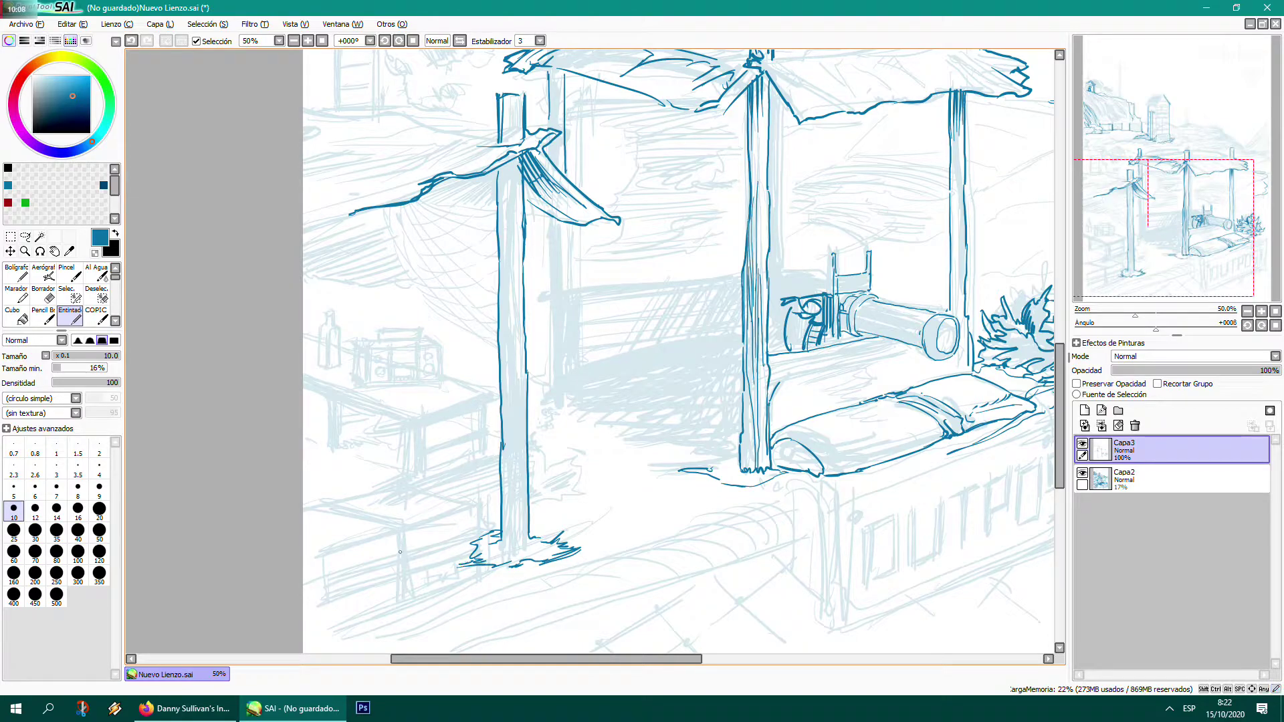
{"action": "left_click_drag", "start_coordinate": [405, 533], "coordinate": [408, 599]}
{"action": "left_click_drag", "start_coordinate": [405, 533], "coordinate": [313, 502]}
- Ink the radio's vertical panel lines, top edge and the two handle supports
{"action": "scroll", "coordinate": [441, 385], "scroll_direction": "up", "scroll_amount": 3}
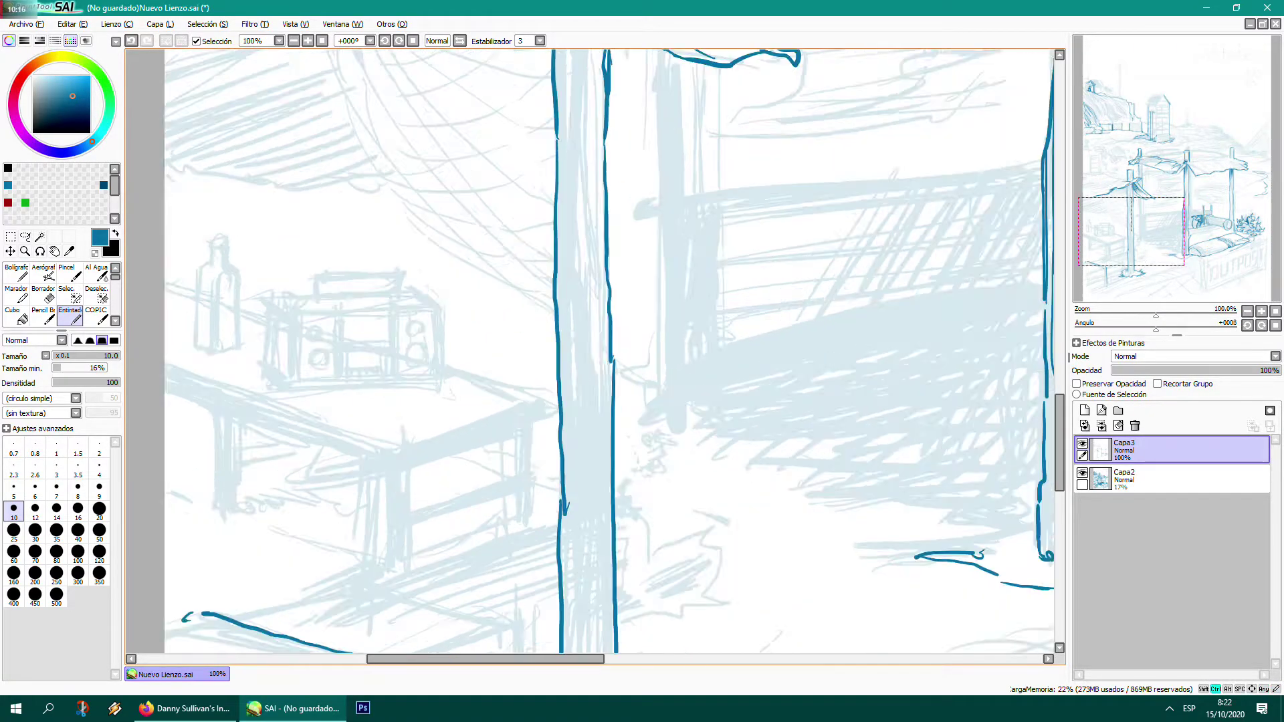
{"action": "left_click_drag", "start_coordinate": [447, 384], "coordinate": [698, 374]}
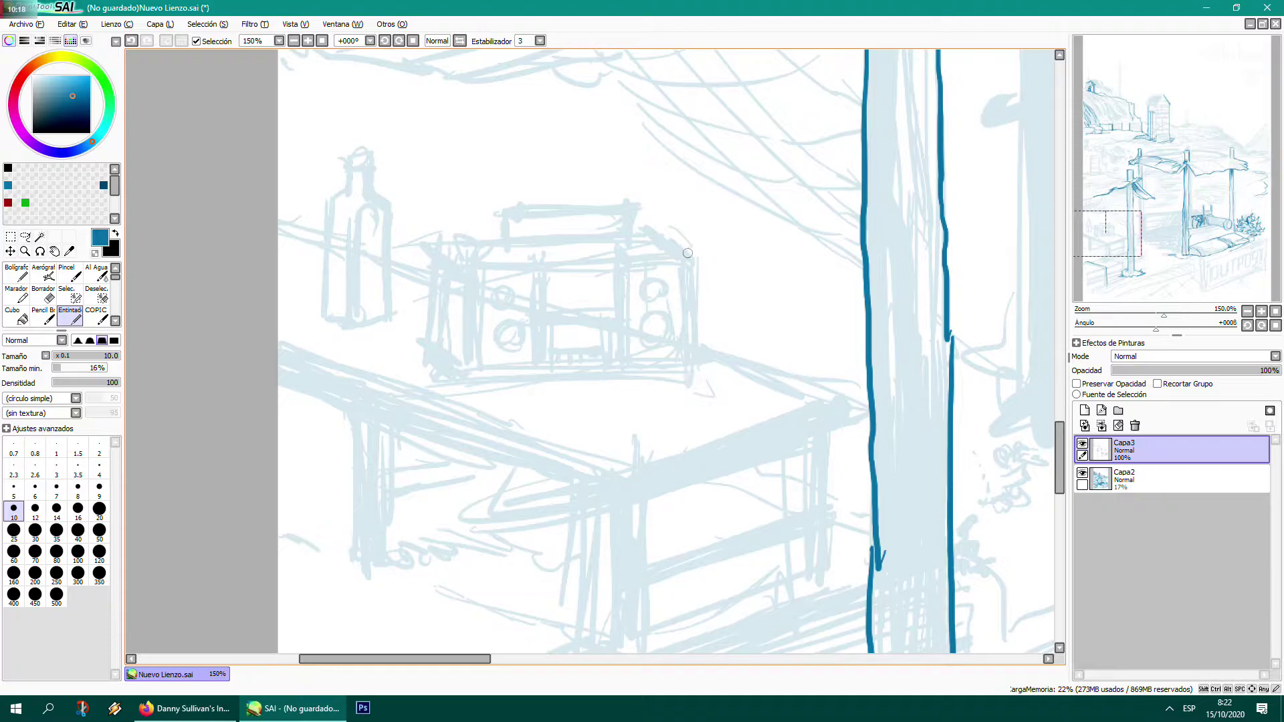
{"action": "left_click_drag", "start_coordinate": [688, 255], "coordinate": [686, 366]}
{"action": "left_click_drag", "start_coordinate": [623, 262], "coordinate": [623, 362]}
{"action": "left_click_drag", "start_coordinate": [536, 268], "coordinate": [538, 365]}
{"action": "left_click_drag", "start_coordinate": [473, 267], "coordinate": [471, 365]}
{"action": "mouse_move", "coordinate": [673, 247]}
{"action": "left_mouse_down"}
{"action": "mouse_move", "coordinate": [683, 251]}
{"action": "mouse_move", "coordinate": [613, 240]}
{"action": "mouse_move", "coordinate": [446, 249]}
{"action": "mouse_move", "coordinate": [510, 246]}
{"action": "mouse_move", "coordinate": [506, 203]}
{"action": "left_mouse_up"}
{"action": "left_click_drag", "start_coordinate": [526, 251], "coordinate": [521, 248]}
{"action": "mouse_move", "coordinate": [615, 246]}
{"action": "left_mouse_down"}
{"action": "mouse_move", "coordinate": [640, 237]}
{"action": "mouse_move", "coordinate": [641, 199]}
{"action": "left_mouse_up"}
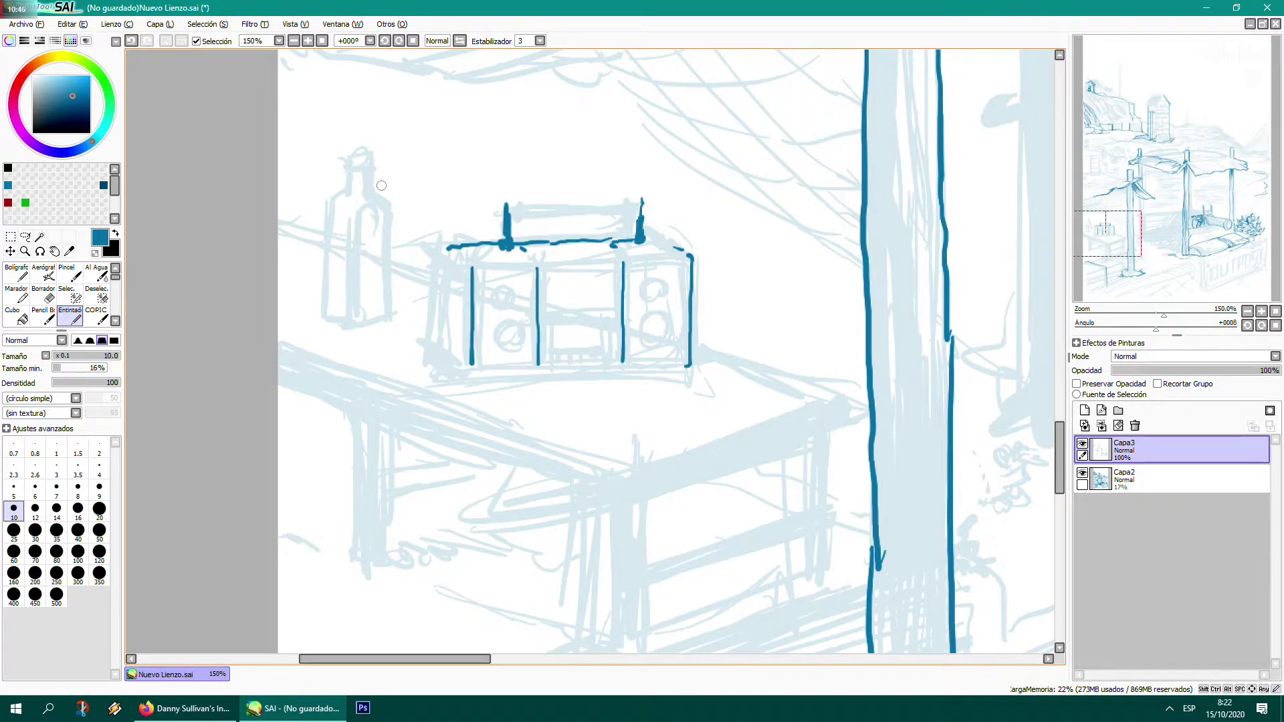
- Ink the bottle beside the radio with its cap, neck, shoulders and body
{"action": "mouse_move", "coordinate": [371, 173]}
{"action": "left_mouse_down"}
{"action": "mouse_move", "coordinate": [387, 203]}
{"action": "mouse_move", "coordinate": [385, 309]}
{"action": "left_mouse_up"}
{"action": "mouse_move", "coordinate": [347, 217]}
{"action": "left_mouse_down"}
{"action": "mouse_move", "coordinate": [348, 316]}
{"action": "mouse_move", "coordinate": [355, 286]}
{"action": "mouse_move", "coordinate": [354, 317]}
{"action": "mouse_move", "coordinate": [390, 316]}
{"action": "mouse_move", "coordinate": [327, 317]}
{"action": "mouse_move", "coordinate": [323, 266]}
{"action": "mouse_move", "coordinate": [322, 314]}
{"action": "left_mouse_up"}
{"action": "mouse_move", "coordinate": [323, 213]}
{"action": "left_mouse_down"}
{"action": "mouse_move", "coordinate": [373, 148]}
{"action": "mouse_move", "coordinate": [344, 154]}
{"action": "mouse_move", "coordinate": [378, 197]}
{"action": "mouse_move", "coordinate": [361, 200]}
{"action": "mouse_move", "coordinate": [379, 200]}
{"action": "mouse_move", "coordinate": [378, 275]}
{"action": "mouse_move", "coordinate": [326, 220]}
{"action": "left_mouse_up"}
- Ink the table's right leg and the upper and lower lines of its short-side edge board
{"action": "left_click_drag", "start_coordinate": [841, 388], "coordinate": [827, 588]}
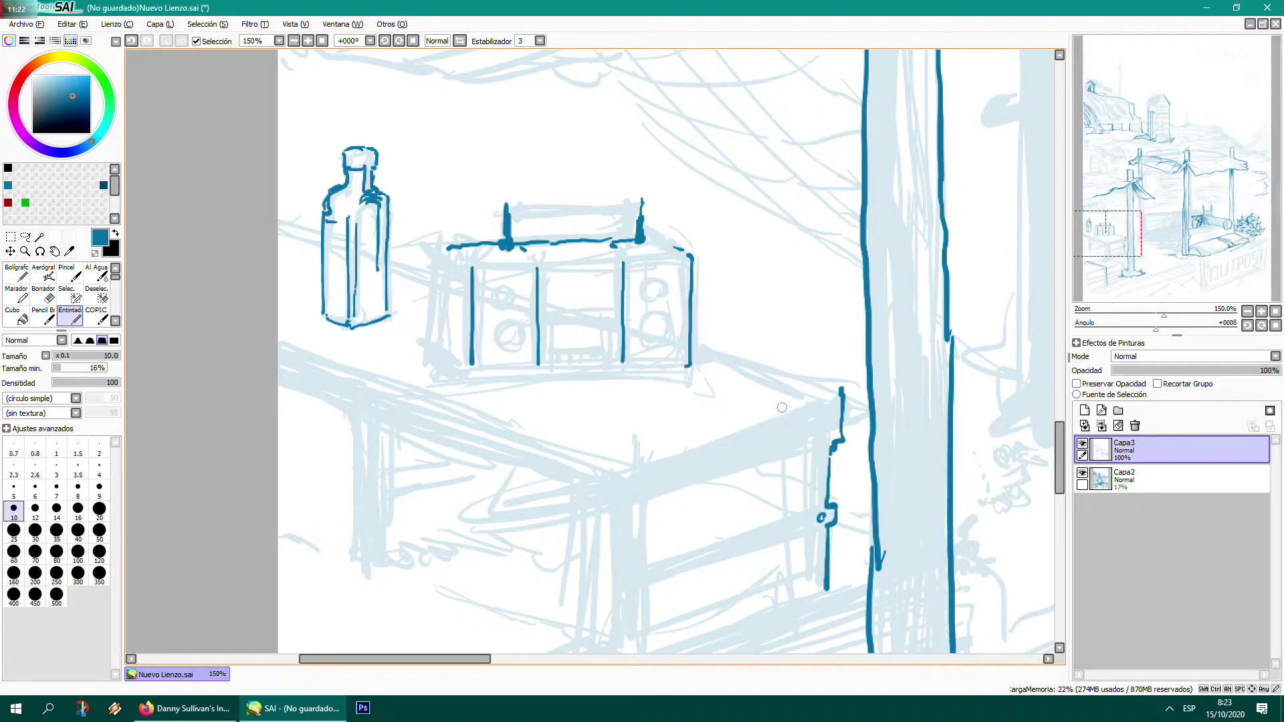
{"action": "left_click_drag", "start_coordinate": [841, 396], "coordinate": [605, 479]}
{"action": "mouse_move", "coordinate": [832, 443]}
{"action": "left_mouse_down"}
{"action": "mouse_move", "coordinate": [616, 514]}
{"action": "mouse_move", "coordinate": [597, 486]}
{"action": "mouse_move", "coordinate": [610, 519]}
{"action": "left_mouse_up"}
- Extend the left awning's upper and lower edges to the canvas border and add fold lines near its peak
{"action": "scroll", "coordinate": [611, 519], "scroll_direction": "down", "scroll_amount": 4}
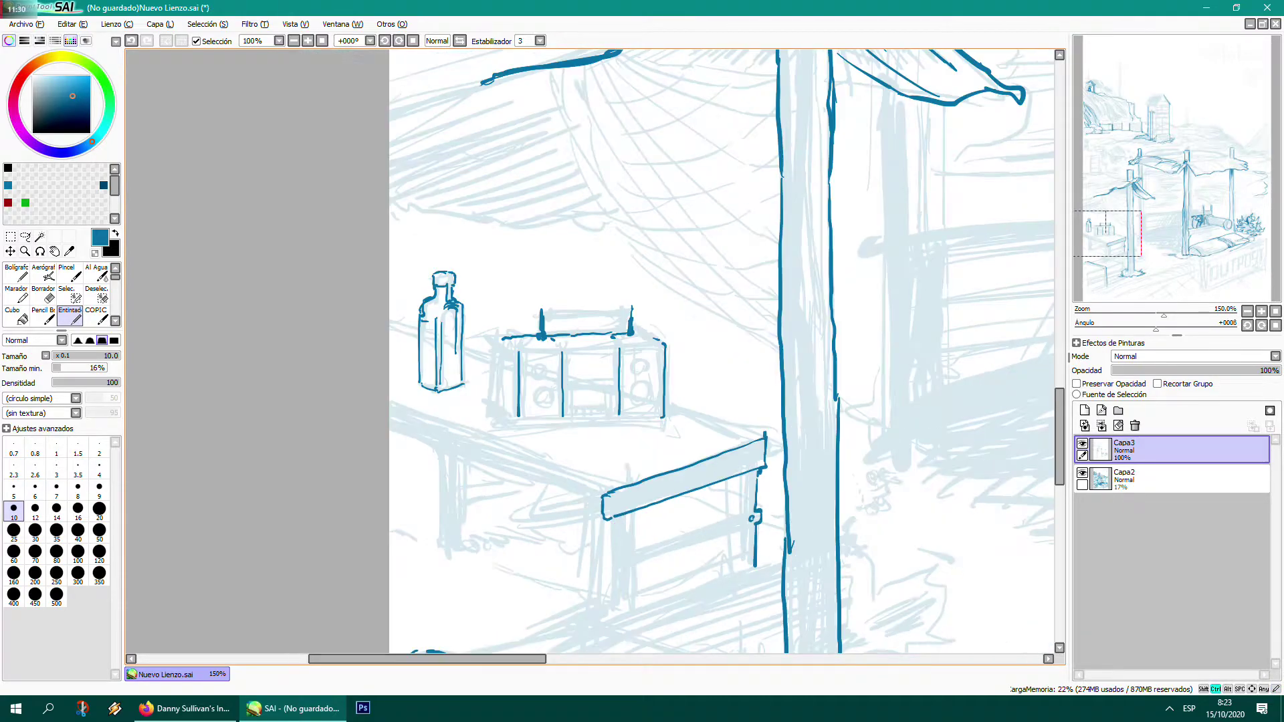
{"action": "left_click_drag", "start_coordinate": [611, 519], "coordinate": [545, 494]}
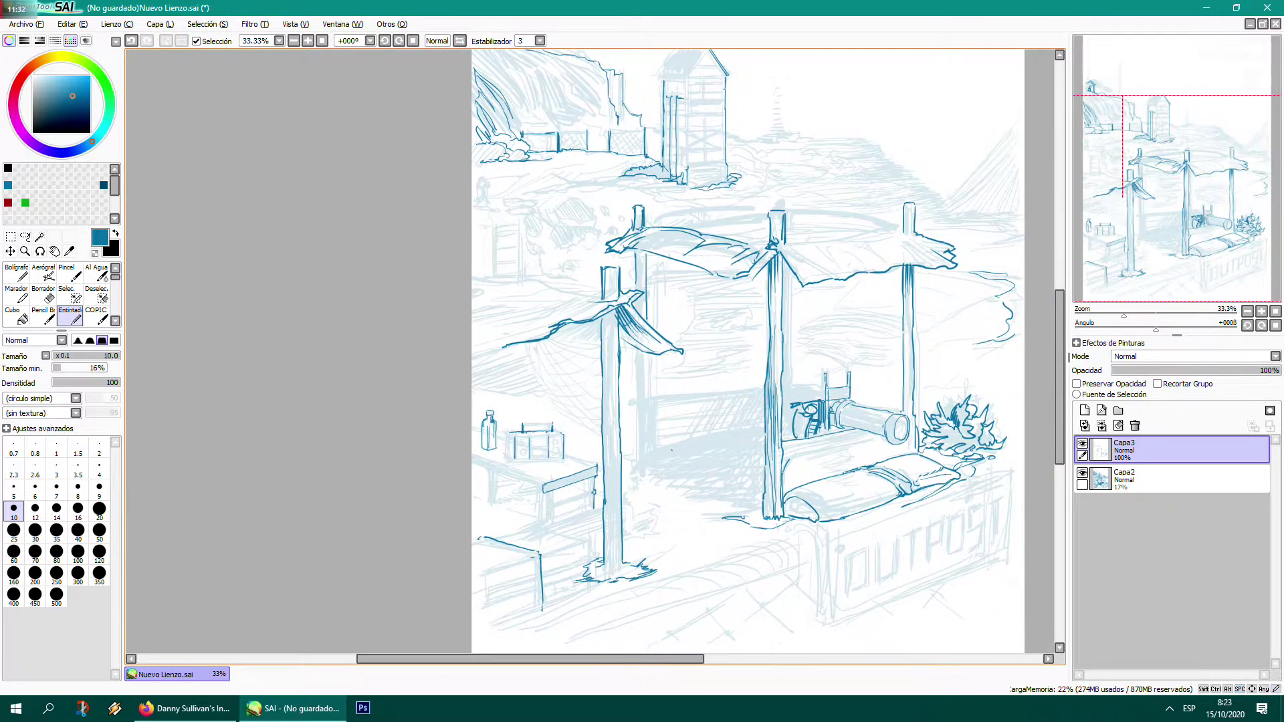
{"action": "left_click_drag", "start_coordinate": [501, 347], "coordinate": [472, 355]}
{"action": "mouse_move", "coordinate": [566, 339]}
{"action": "left_mouse_down"}
{"action": "mouse_move", "coordinate": [545, 337]}
{"action": "mouse_move", "coordinate": [515, 282]}
{"action": "mouse_move", "coordinate": [457, 279]}
{"action": "left_mouse_up"}
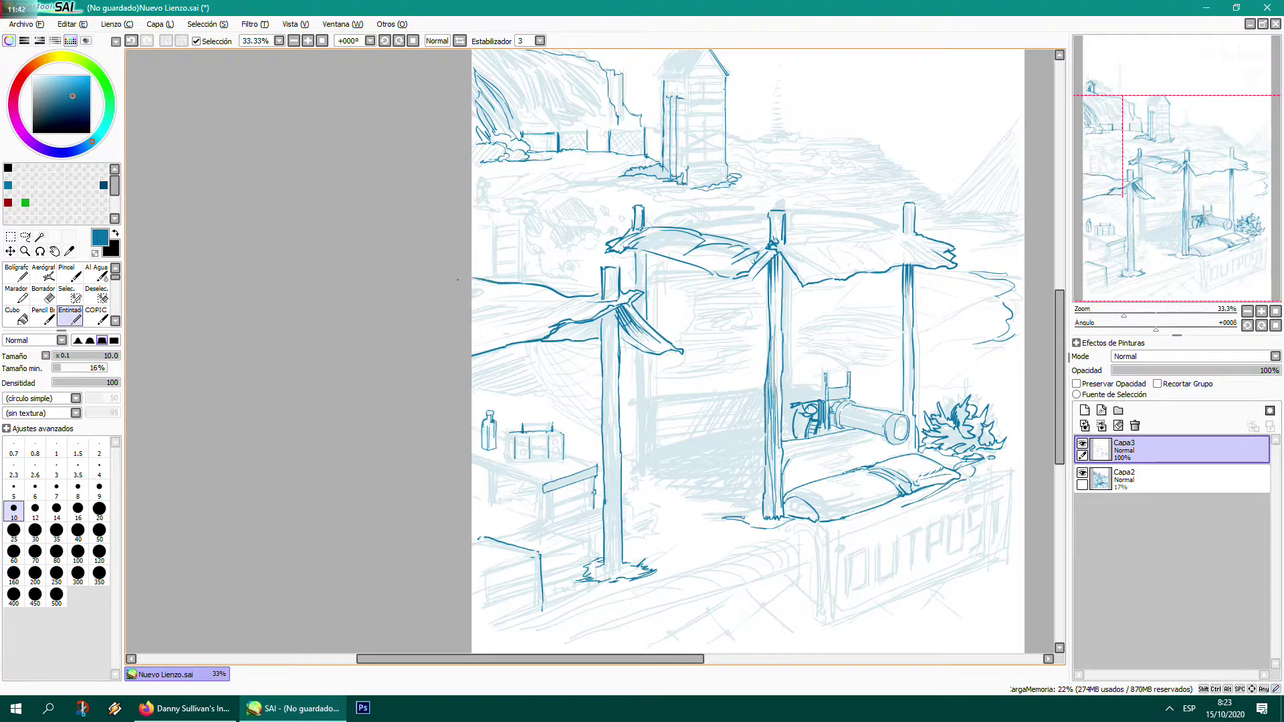
{"action": "mouse_move", "coordinate": [572, 302]}
{"action": "left_mouse_down"}
{"action": "mouse_move", "coordinate": [534, 312]}
{"action": "mouse_move", "coordinate": [550, 303]}
{"action": "mouse_move", "coordinate": [529, 308]}
{"action": "mouse_move", "coordinate": [503, 290]}
{"action": "left_mouse_up"}
- Ink the lower part of the shelter's back-left post and its foot, behind the left awning's post
{"action": "left_click_drag", "start_coordinate": [754, 262], "coordinate": [573, 232]}
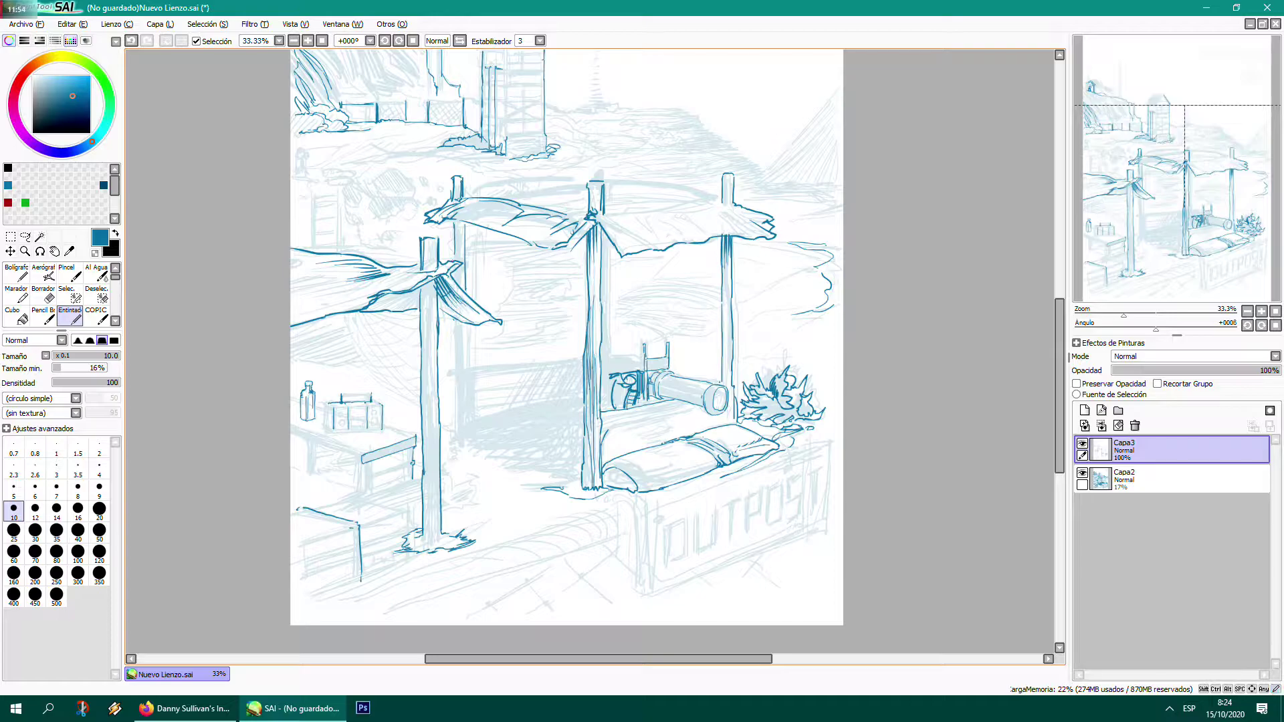
{"action": "left_click_drag", "start_coordinate": [454, 316], "coordinate": [454, 381]}
{"action": "left_click_drag", "start_coordinate": [448, 403], "coordinate": [457, 450]}
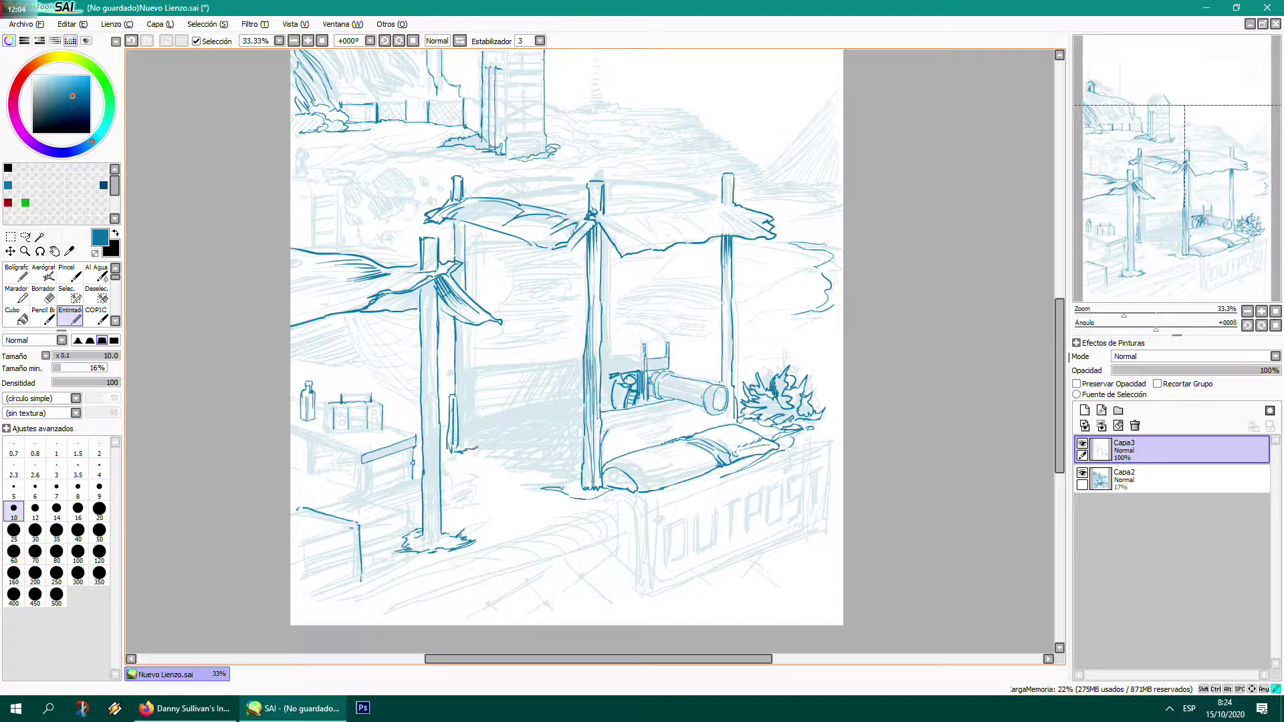
{"action": "left_click_drag", "start_coordinate": [471, 403], "coordinate": [475, 455]}
- Draw wood grain lines along the left awning's post from below the awning down to its foot
{"action": "left_click_drag", "start_coordinate": [433, 525], "coordinate": [431, 476]}
{"action": "mouse_move", "coordinate": [433, 429]}
{"action": "left_mouse_down"}
{"action": "mouse_move", "coordinate": [426, 297]}
{"action": "mouse_move", "coordinate": [423, 317]}
{"action": "left_mouse_up"}
{"action": "left_click_drag", "start_coordinate": [430, 429], "coordinate": [428, 531]}
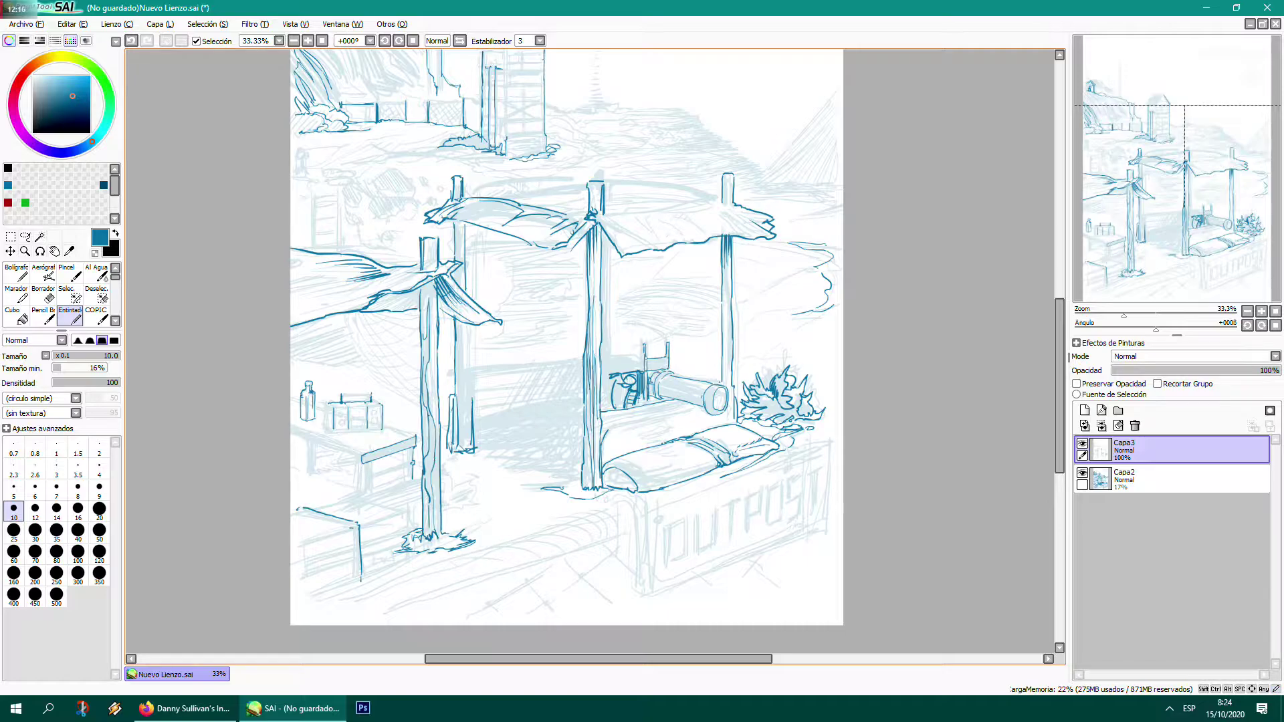
{"action": "left_click_drag", "start_coordinate": [429, 412], "coordinate": [432, 454]}
- Ink the tabletop's long edges and the front and left legs, and darken the board under the tabletop
{"action": "mouse_move", "coordinate": [311, 442]}
{"action": "left_mouse_down"}
{"action": "mouse_move", "coordinate": [328, 450]}
{"action": "mouse_move", "coordinate": [291, 427]}
{"action": "left_mouse_up"}
{"action": "left_click_drag", "start_coordinate": [359, 453], "coordinate": [290, 427]}
{"action": "left_click_drag", "start_coordinate": [366, 464], "coordinate": [367, 492]}
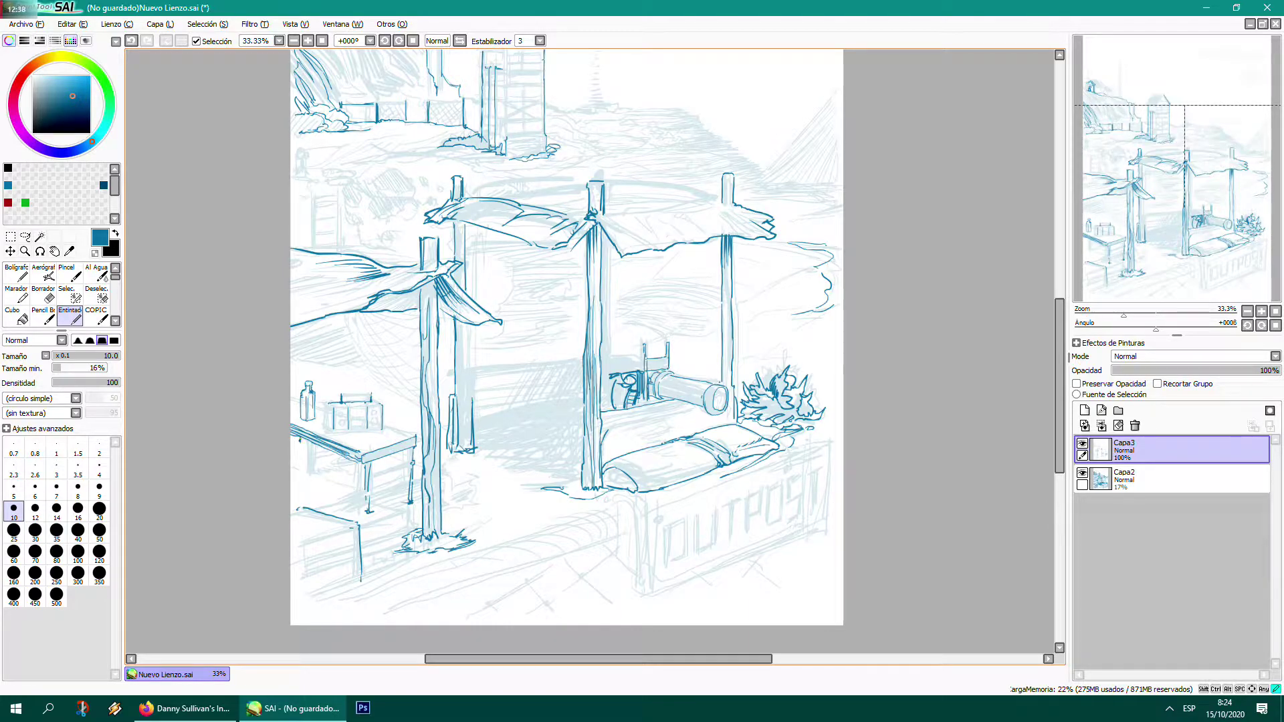
{"action": "left_click_drag", "start_coordinate": [299, 439], "coordinate": [298, 491]}
{"action": "mouse_move", "coordinate": [360, 454]}
{"action": "left_mouse_down"}
{"action": "mouse_move", "coordinate": [415, 440]}
{"action": "mouse_move", "coordinate": [401, 444]}
{"action": "left_mouse_up"}
{"action": "mouse_move", "coordinate": [365, 457]}
{"action": "left_mouse_down"}
{"action": "mouse_move", "coordinate": [415, 437]}
{"action": "mouse_move", "coordinate": [374, 455]}
{"action": "left_mouse_up"}
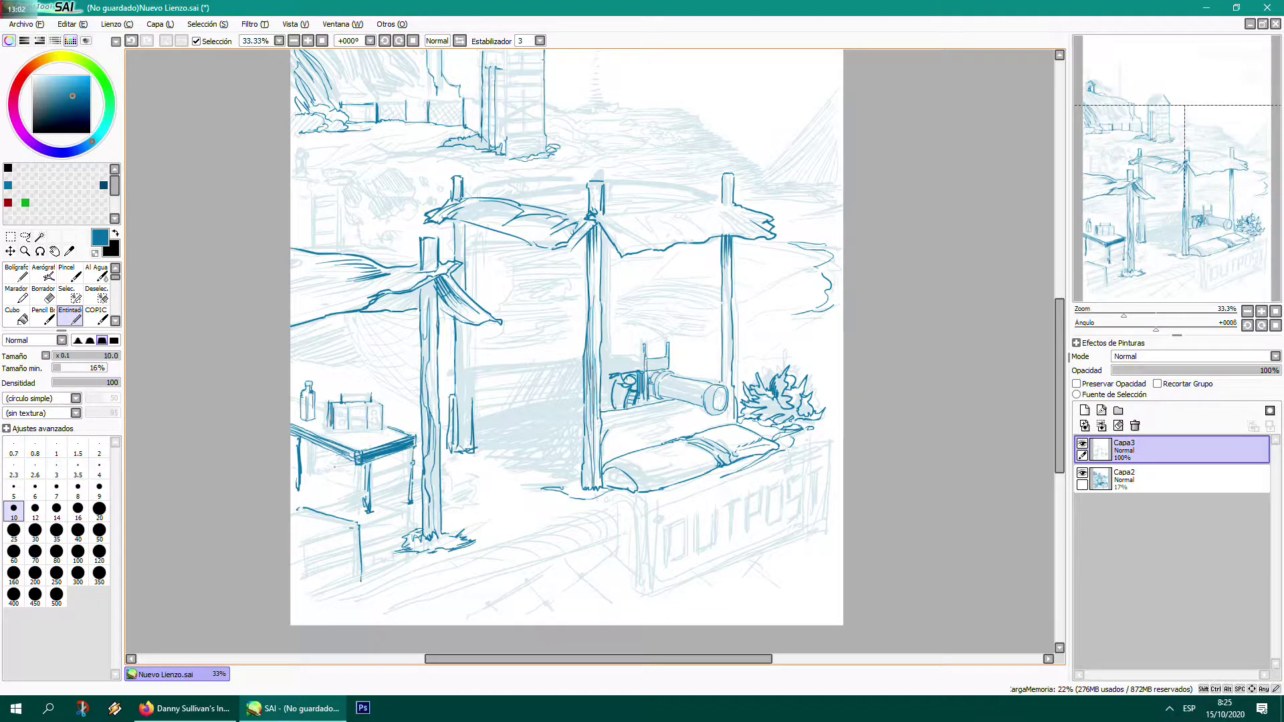
- Ink the right side of the shelter's back-left post and the outer edge of the strip beside the front post
{"action": "left_click_drag", "start_coordinate": [450, 443], "coordinate": [404, 439]}
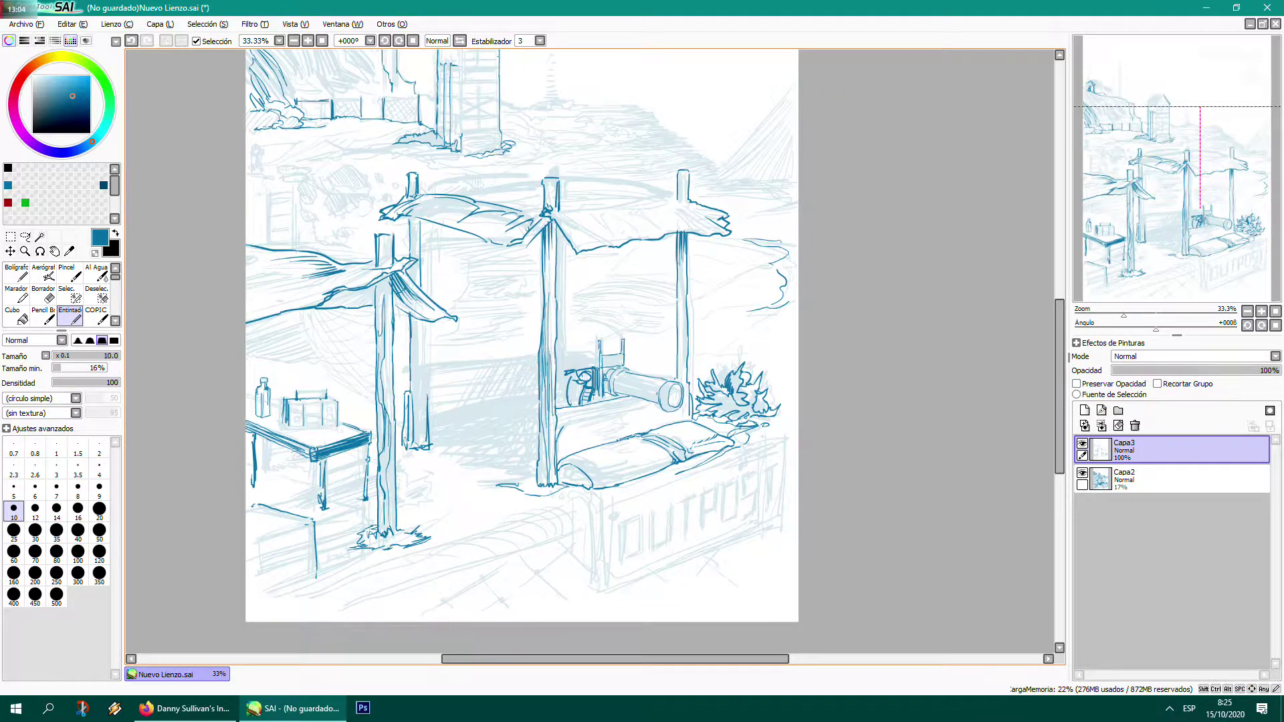
{"action": "left_click_drag", "start_coordinate": [423, 321], "coordinate": [423, 363]}
{"action": "left_click_drag", "start_coordinate": [566, 238], "coordinate": [564, 283]}
- Set the brush size to 25 and fill the strip beside the front post solid down to the cylinder's mount
{"action": "left_click", "coordinate": [13, 531]}
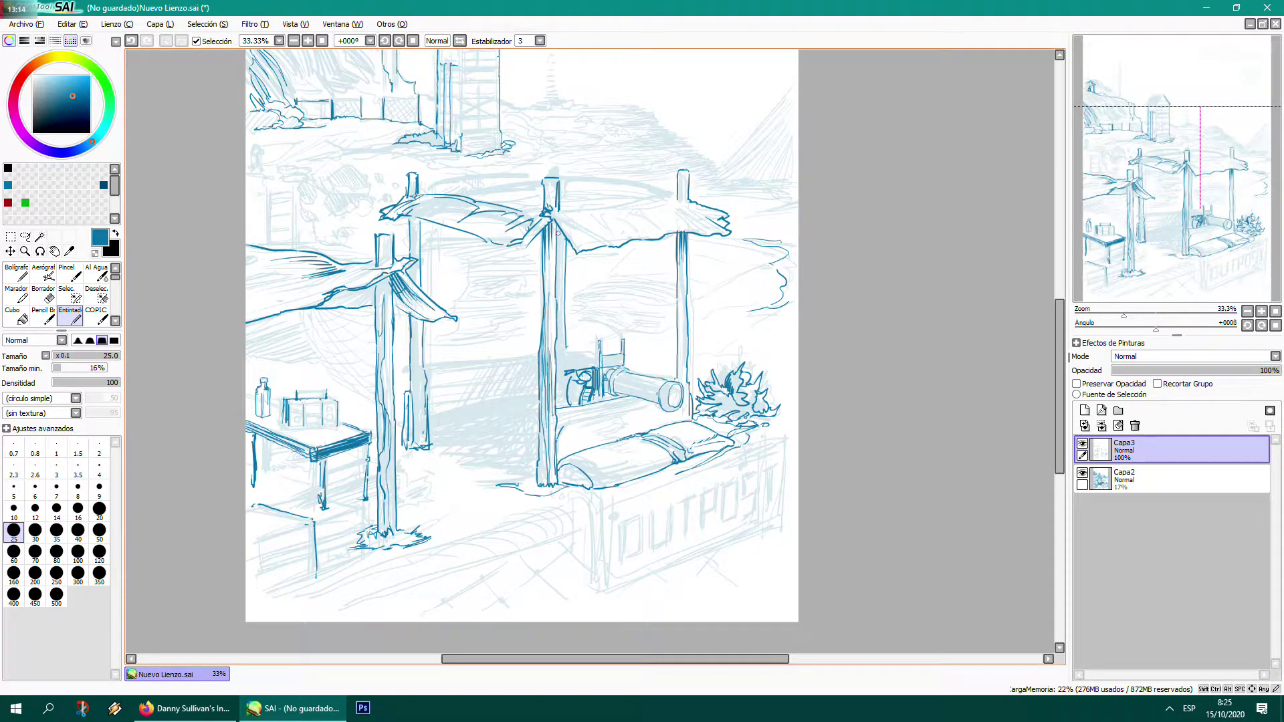
{"action": "left_click_drag", "start_coordinate": [558, 228], "coordinate": [560, 291]}
{"action": "left_click_drag", "start_coordinate": [561, 235], "coordinate": [559, 325]}
{"action": "mouse_move", "coordinate": [557, 259]}
{"action": "left_mouse_down"}
{"action": "mouse_move", "coordinate": [562, 363]}
{"action": "mouse_move", "coordinate": [597, 367]}
{"action": "left_mouse_up"}
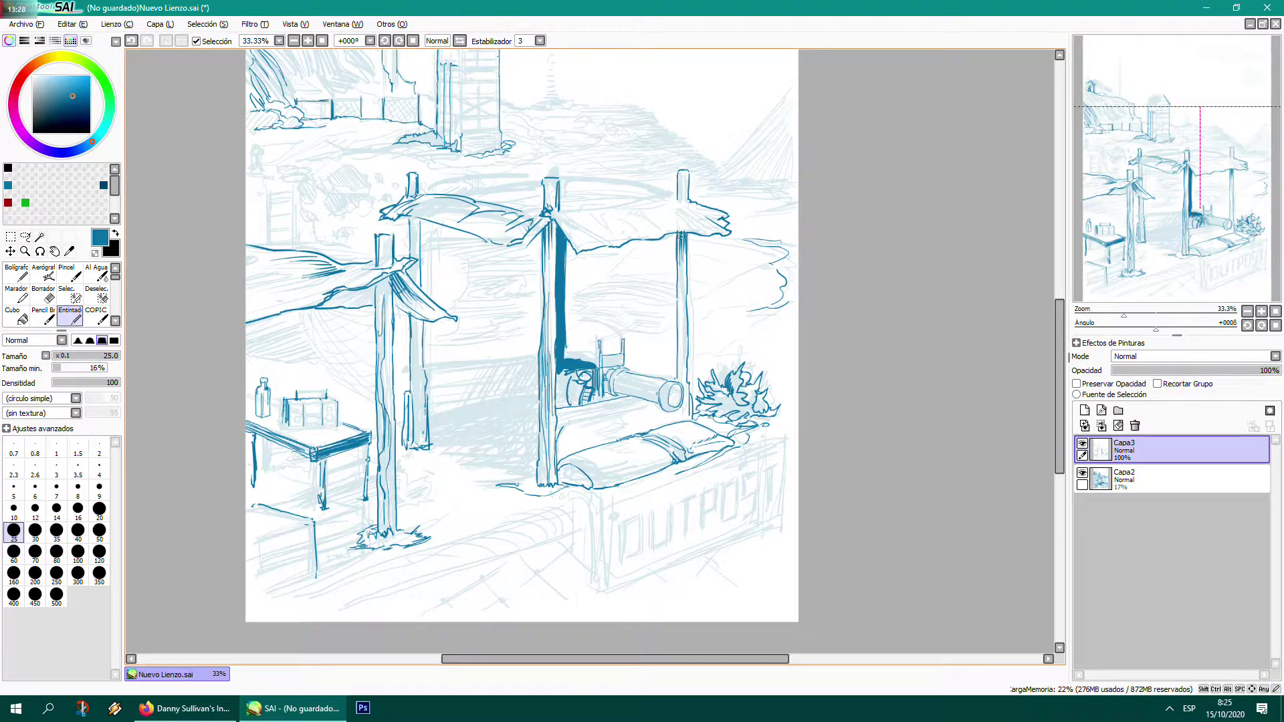
- Add solid shadows to the rear post, the front and back-left post tops, and beneath the left awning's peak
{"action": "mouse_move", "coordinate": [677, 261]}
{"action": "left_mouse_down"}
{"action": "mouse_move", "coordinate": [678, 302]}
{"action": "mouse_move", "coordinate": [677, 243]}
{"action": "mouse_move", "coordinate": [681, 375]}
{"action": "left_mouse_up"}
{"action": "mouse_move", "coordinate": [552, 221]}
{"action": "left_mouse_down"}
{"action": "mouse_move", "coordinate": [550, 301]}
{"action": "mouse_move", "coordinate": [545, 250]}
{"action": "left_mouse_up"}
{"action": "mouse_move", "coordinate": [553, 185]}
{"action": "left_mouse_down"}
{"action": "mouse_move", "coordinate": [547, 211]}
{"action": "mouse_move", "coordinate": [551, 187]}
{"action": "left_mouse_up"}
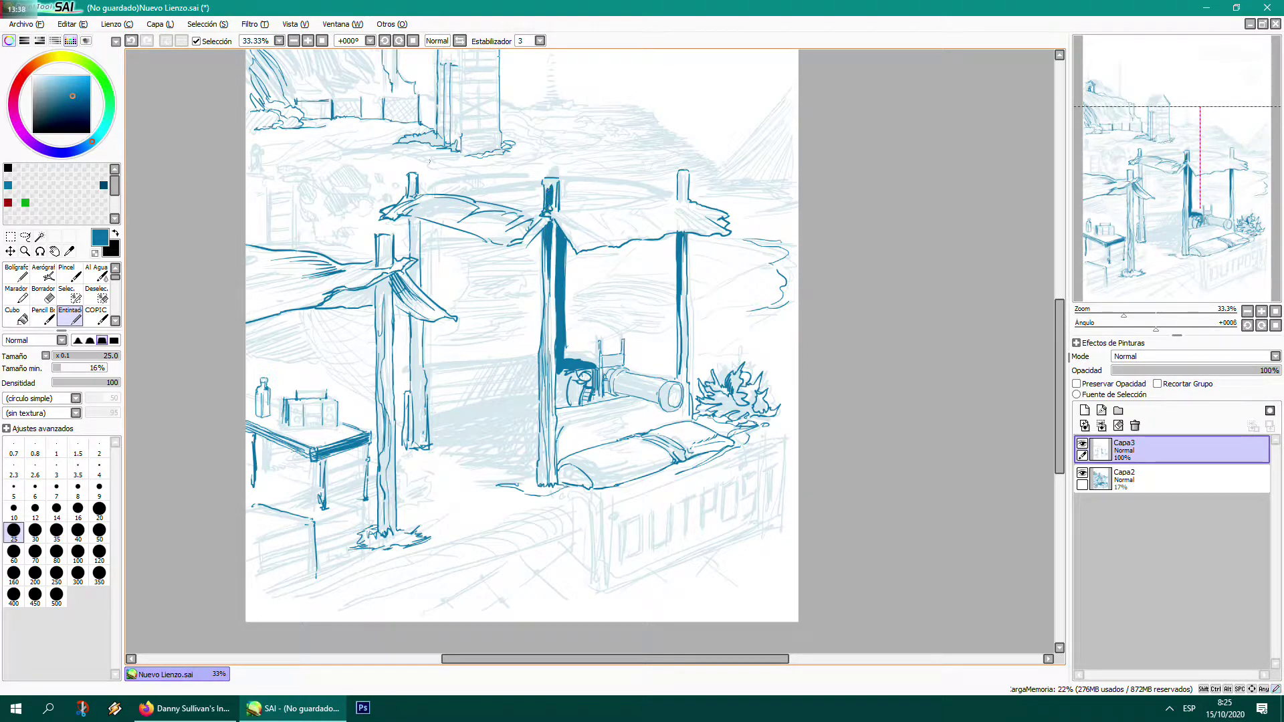
{"action": "mouse_move", "coordinate": [416, 216]}
{"action": "left_mouse_down"}
{"action": "mouse_move", "coordinate": [410, 255]}
{"action": "mouse_move", "coordinate": [418, 233]}
{"action": "left_mouse_up"}
{"action": "mouse_move", "coordinate": [417, 232]}
{"action": "left_mouse_down"}
{"action": "mouse_move", "coordinate": [417, 250]}
{"action": "mouse_move", "coordinate": [413, 180]}
{"action": "left_mouse_up"}
{"action": "mouse_move", "coordinate": [388, 280]}
{"action": "left_mouse_down"}
{"action": "mouse_move", "coordinate": [383, 298]}
{"action": "mouse_move", "coordinate": [378, 282]}
{"action": "mouse_move", "coordinate": [369, 303]}
{"action": "mouse_move", "coordinate": [350, 292]}
{"action": "mouse_move", "coordinate": [342, 303]}
{"action": "mouse_move", "coordinate": [371, 305]}
{"action": "left_mouse_up"}
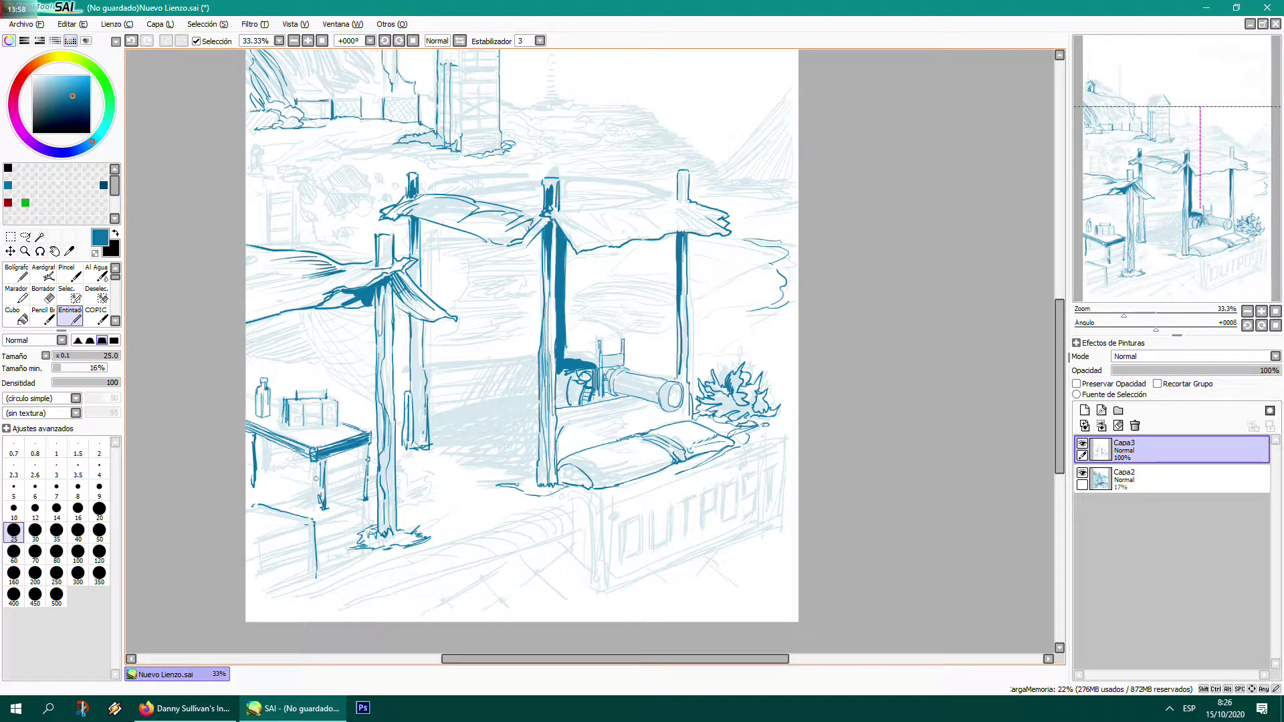
- Thicken the table's legs with solid dark strokes and ink the braces between them
{"action": "left_click_drag", "start_coordinate": [316, 461], "coordinate": [319, 515]}
{"action": "left_click_drag", "start_coordinate": [365, 443], "coordinate": [369, 501]}
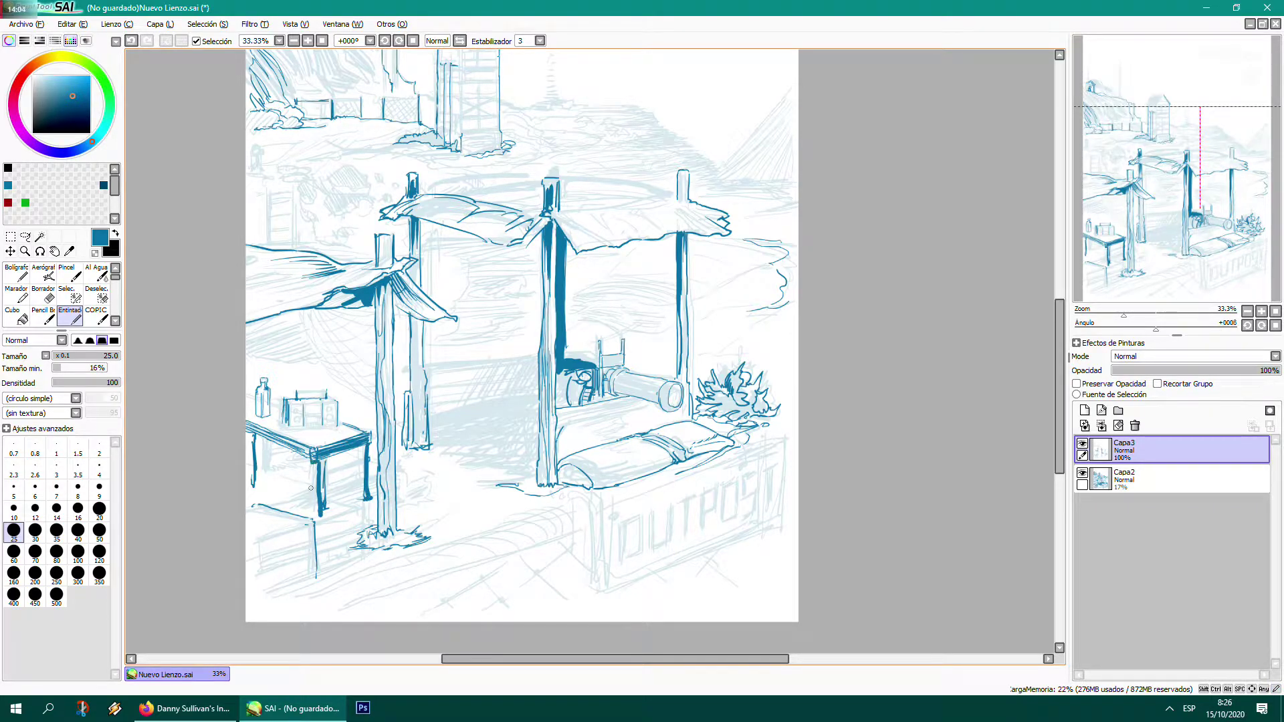
{"action": "mouse_move", "coordinate": [255, 485]}
{"action": "left_mouse_down"}
{"action": "mouse_move", "coordinate": [253, 436]}
{"action": "mouse_move", "coordinate": [313, 476]}
{"action": "mouse_move", "coordinate": [365, 470]}
{"action": "mouse_move", "coordinate": [329, 465]}
{"action": "left_mouse_up"}
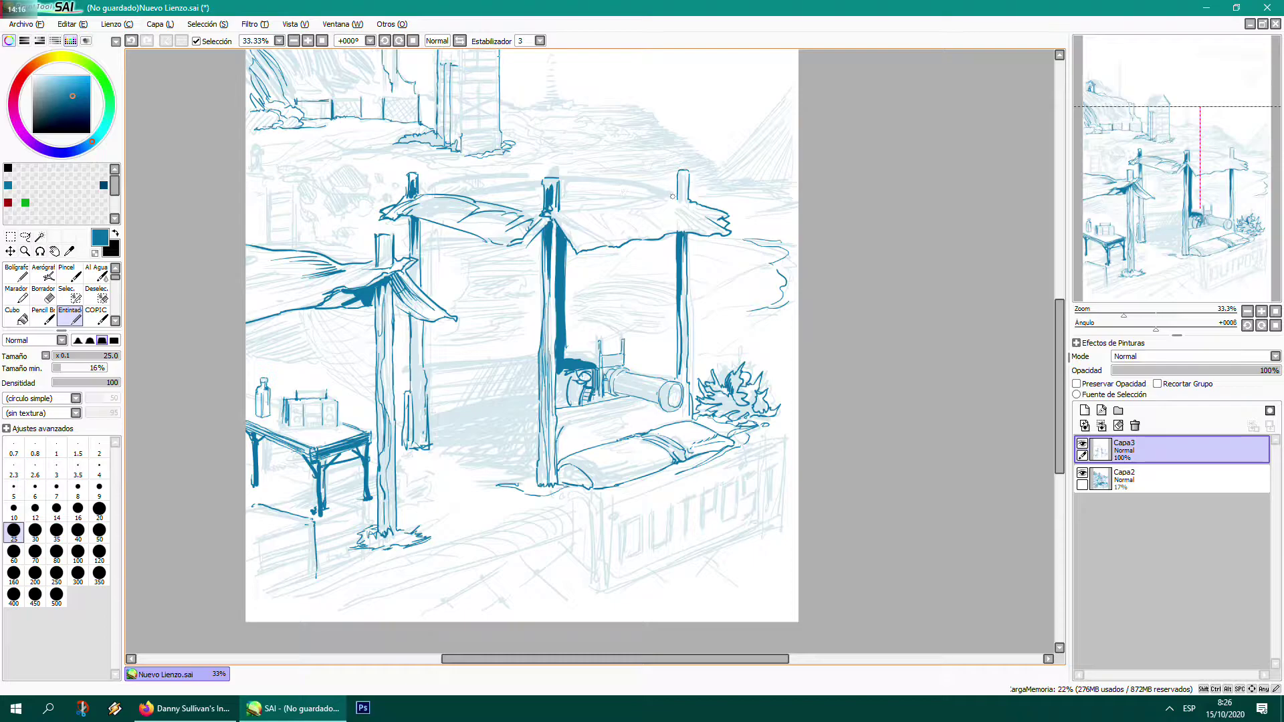
- Fill the cliff face below the hilltop hut with solid shadow strokes and darken the distant shoreline's jagged edge
{"action": "left_click_drag", "start_coordinate": [536, 155], "coordinate": [705, 302]}
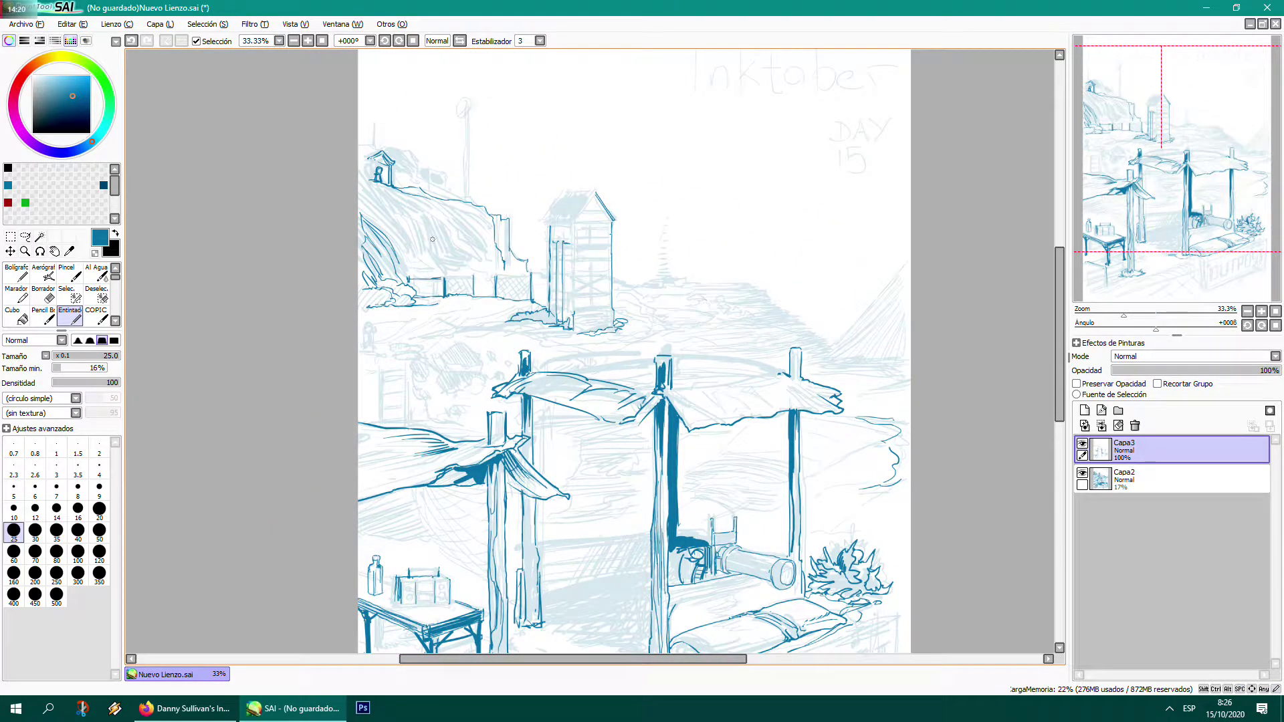
{"action": "left_click_drag", "start_coordinate": [379, 229], "coordinate": [409, 265]}
{"action": "mouse_move", "coordinate": [371, 220]}
{"action": "left_mouse_down"}
{"action": "mouse_move", "coordinate": [407, 260]}
{"action": "mouse_move", "coordinate": [369, 220]}
{"action": "mouse_move", "coordinate": [407, 261]}
{"action": "mouse_move", "coordinate": [373, 219]}
{"action": "mouse_move", "coordinate": [409, 256]}
{"action": "mouse_move", "coordinate": [390, 221]}
{"action": "mouse_move", "coordinate": [430, 258]}
{"action": "left_mouse_up"}
{"action": "mouse_move", "coordinate": [410, 215]}
{"action": "left_mouse_down"}
{"action": "mouse_move", "coordinate": [375, 189]}
{"action": "mouse_move", "coordinate": [401, 213]}
{"action": "mouse_move", "coordinate": [372, 194]}
{"action": "mouse_move", "coordinate": [365, 185]}
{"action": "left_mouse_up"}
{"action": "mouse_move", "coordinate": [381, 213]}
{"action": "left_mouse_down"}
{"action": "mouse_move", "coordinate": [358, 192]}
{"action": "mouse_move", "coordinate": [392, 193]}
{"action": "left_mouse_up"}
{"action": "mouse_move", "coordinate": [421, 216]}
{"action": "left_mouse_down"}
{"action": "mouse_move", "coordinate": [476, 259]}
{"action": "mouse_move", "coordinate": [453, 256]}
{"action": "mouse_move", "coordinate": [465, 256]}
{"action": "mouse_move", "coordinate": [448, 250]}
{"action": "mouse_move", "coordinate": [447, 226]}
{"action": "mouse_move", "coordinate": [446, 259]}
{"action": "mouse_move", "coordinate": [441, 226]}
{"action": "mouse_move", "coordinate": [439, 260]}
{"action": "mouse_move", "coordinate": [431, 230]}
{"action": "mouse_move", "coordinate": [434, 258]}
{"action": "mouse_move", "coordinate": [436, 220]}
{"action": "mouse_move", "coordinate": [422, 211]}
{"action": "mouse_move", "coordinate": [428, 237]}
{"action": "left_mouse_up"}
{"action": "left_click_drag", "start_coordinate": [368, 186], "coordinate": [475, 223]}
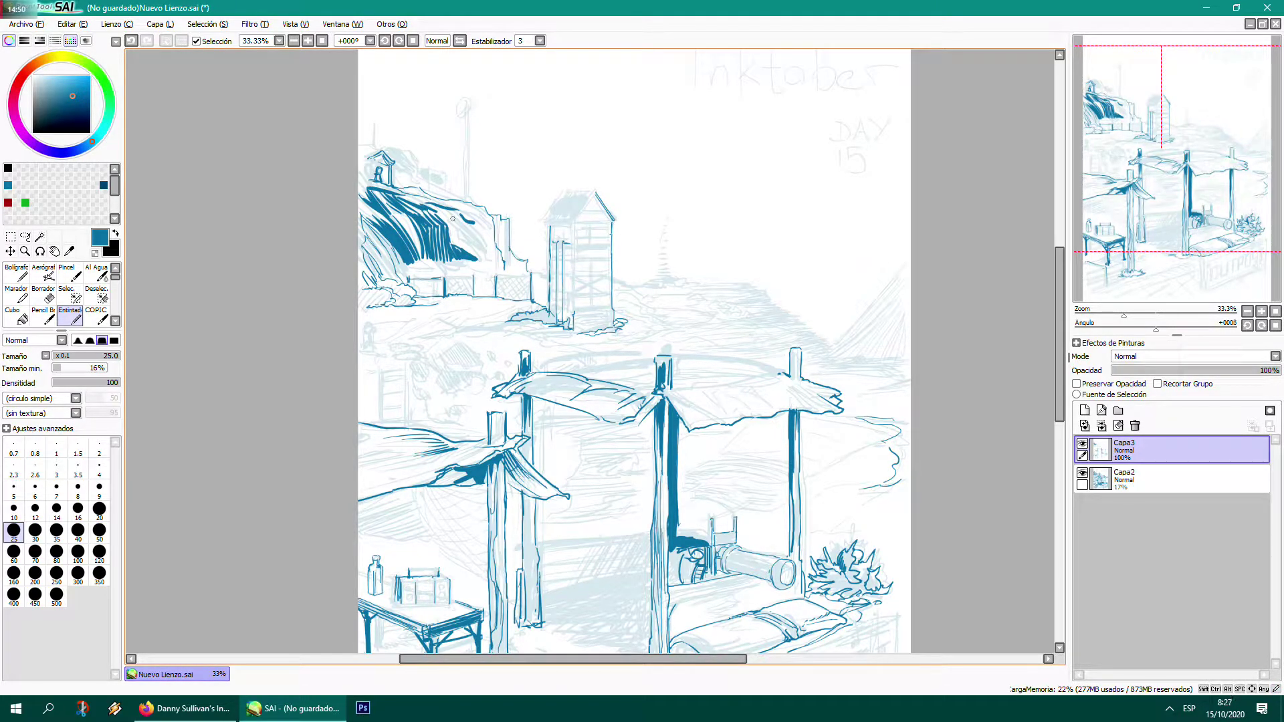
{"action": "mouse_move", "coordinate": [904, 381]}
{"action": "left_mouse_down"}
{"action": "mouse_move", "coordinate": [867, 368]}
{"action": "mouse_move", "coordinate": [889, 360]}
{"action": "mouse_move", "coordinate": [823, 358]}
{"action": "mouse_move", "coordinate": [819, 336]}
{"action": "mouse_move", "coordinate": [787, 318]}
{"action": "mouse_move", "coordinate": [727, 322]}
{"action": "mouse_move", "coordinate": [780, 315]}
{"action": "mouse_move", "coordinate": [737, 319]}
{"action": "mouse_move", "coordinate": [774, 309]}
{"action": "mouse_move", "coordinate": [724, 288]}
{"action": "mouse_move", "coordinate": [748, 286]}
{"action": "mouse_move", "coordinate": [686, 285]}
{"action": "mouse_move", "coordinate": [743, 284]}
{"action": "mouse_move", "coordinate": [615, 288]}
{"action": "left_mouse_up"}
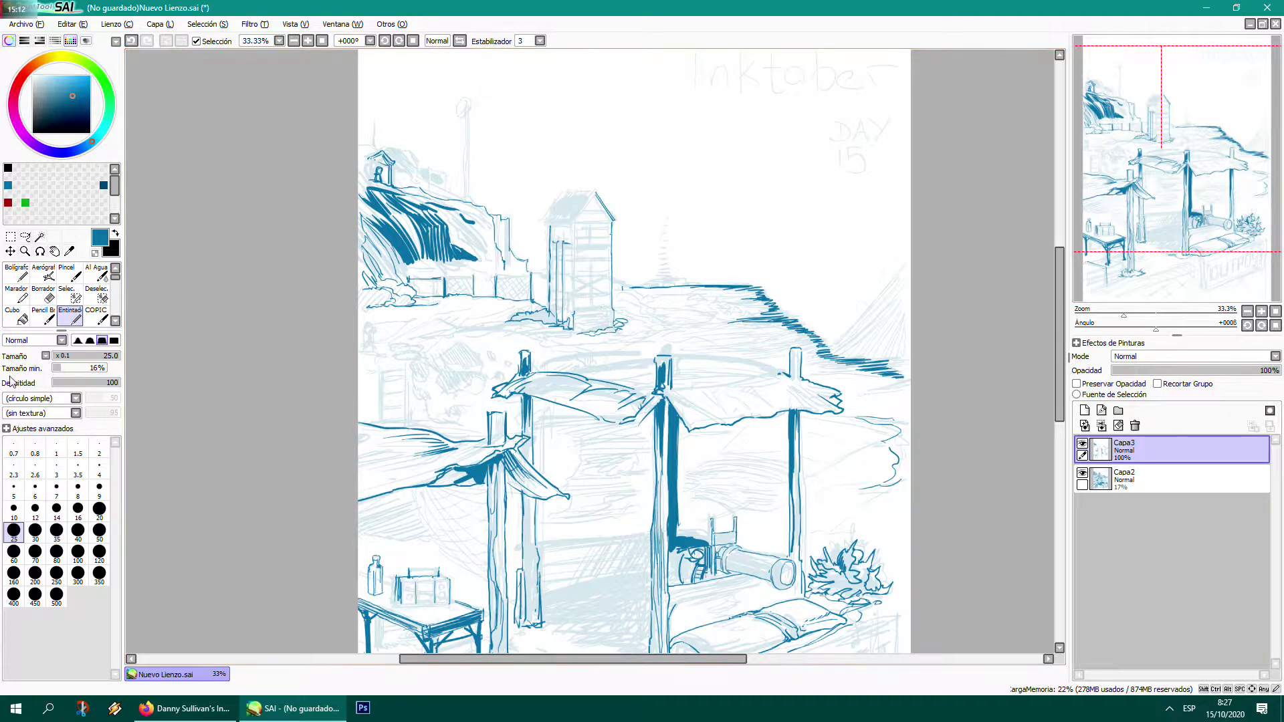
- Set the brush size to 10 and hatch the distant mountain at the page's right edge with slanted lines
{"action": "left_click", "coordinate": [13, 510]}
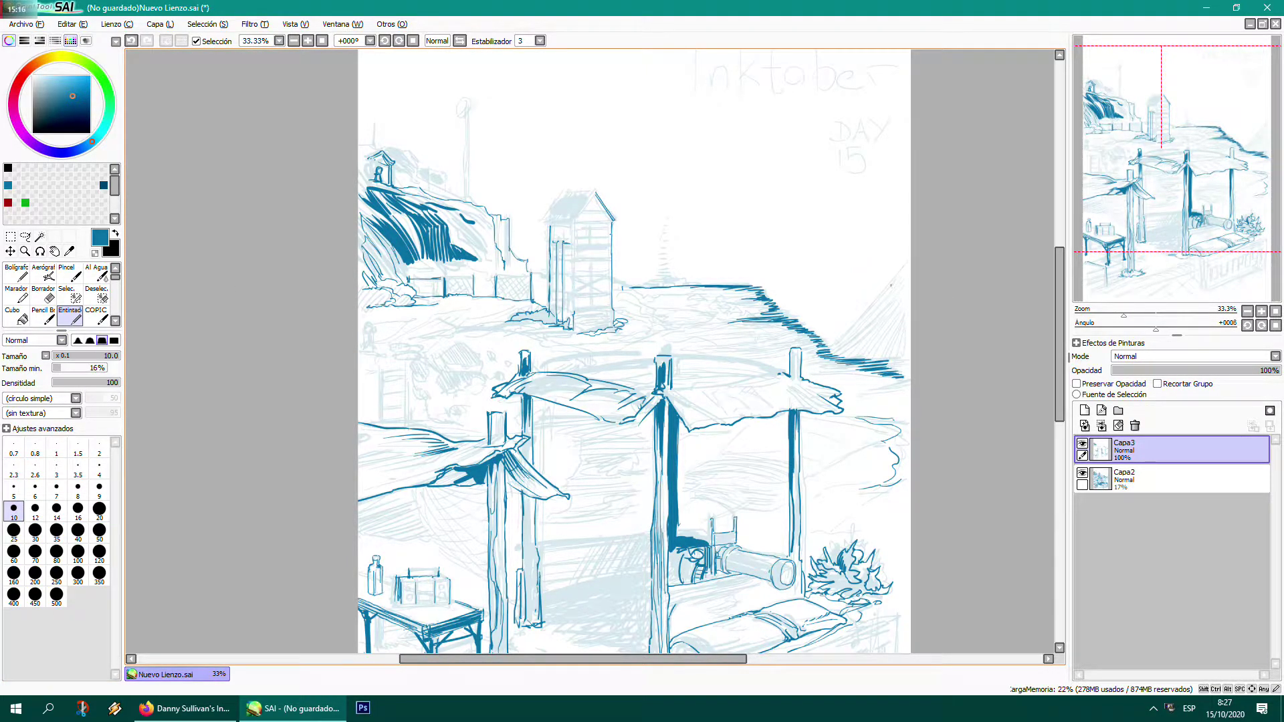
{"action": "left_click_drag", "start_coordinate": [906, 265], "coordinate": [842, 342]}
{"action": "mouse_move", "coordinate": [906, 266]}
{"action": "left_mouse_down"}
{"action": "mouse_move", "coordinate": [839, 348]}
{"action": "mouse_move", "coordinate": [850, 341]}
{"action": "left_mouse_up"}
{"action": "left_click_drag", "start_coordinate": [907, 273], "coordinate": [841, 354]}
{"action": "left_click_drag", "start_coordinate": [907, 276], "coordinate": [853, 357]}
{"action": "left_click_drag", "start_coordinate": [907, 289], "coordinate": [867, 359]}
{"action": "left_click_drag", "start_coordinate": [908, 299], "coordinate": [882, 357]}
{"action": "mouse_move", "coordinate": [908, 315]}
{"action": "left_mouse_down"}
{"action": "mouse_move", "coordinate": [891, 355]}
{"action": "mouse_move", "coordinate": [899, 371]}
{"action": "left_mouse_up"}
{"action": "left_click_drag", "start_coordinate": [908, 361], "coordinate": [899, 375]}
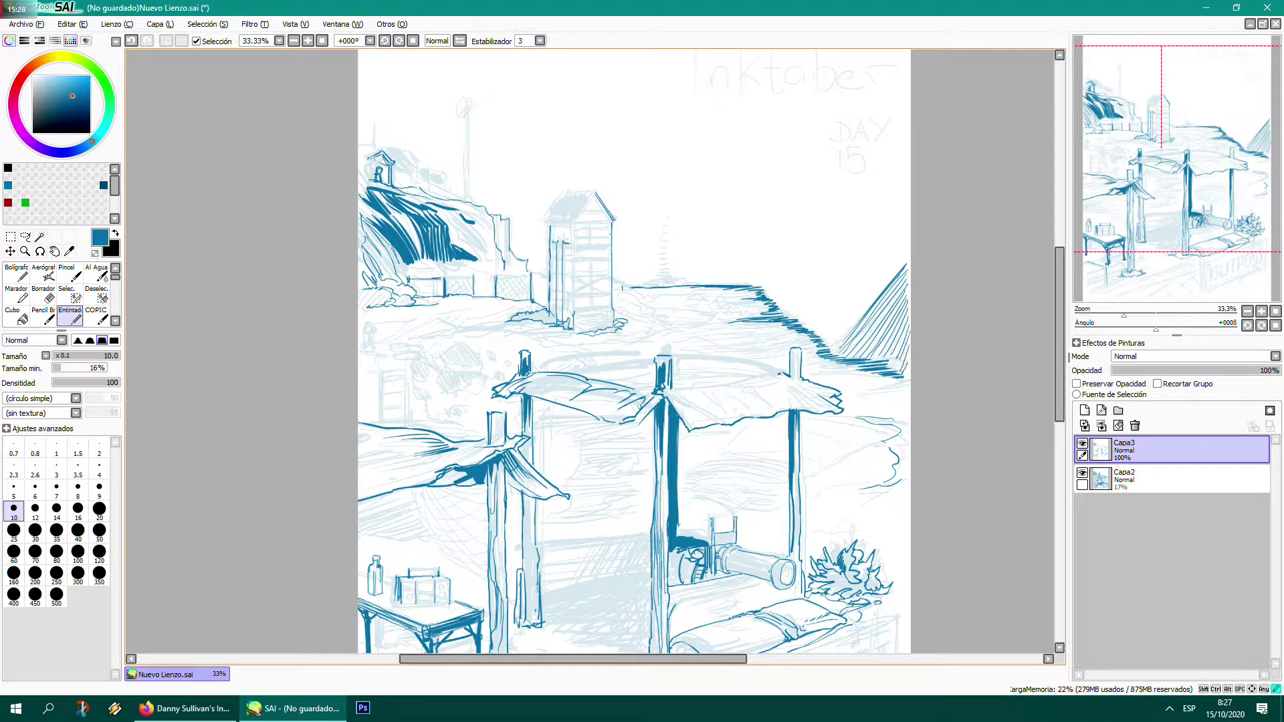
{"action": "left_click_drag", "start_coordinate": [856, 327], "coordinate": [836, 347]}
- Ink the distant spire with short horizontal dashes, plus the ground contours and ripples between the watchtower and shoreline
{"action": "mouse_move", "coordinate": [656, 277]}
{"action": "left_mouse_down"}
{"action": "mouse_move", "coordinate": [673, 275]}
{"action": "mouse_move", "coordinate": [662, 235]}
{"action": "left_mouse_up"}
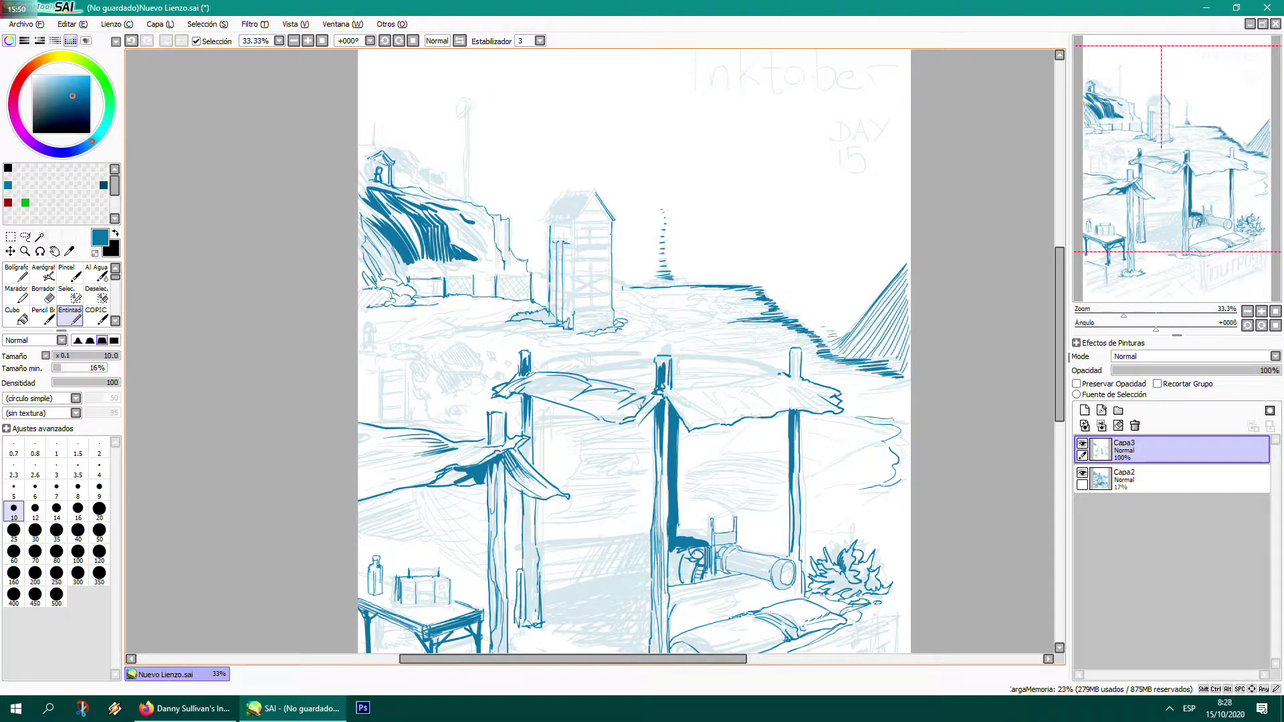
{"action": "mouse_move", "coordinate": [625, 323]}
{"action": "left_mouse_down"}
{"action": "mouse_move", "coordinate": [664, 328]}
{"action": "mouse_move", "coordinate": [625, 305]}
{"action": "left_mouse_up"}
{"action": "mouse_move", "coordinate": [644, 292]}
{"action": "left_mouse_down"}
{"action": "mouse_move", "coordinate": [718, 297]}
{"action": "mouse_move", "coordinate": [692, 328]}
{"action": "mouse_move", "coordinate": [887, 393]}
{"action": "mouse_move", "coordinate": [873, 396]}
{"action": "left_mouse_up"}
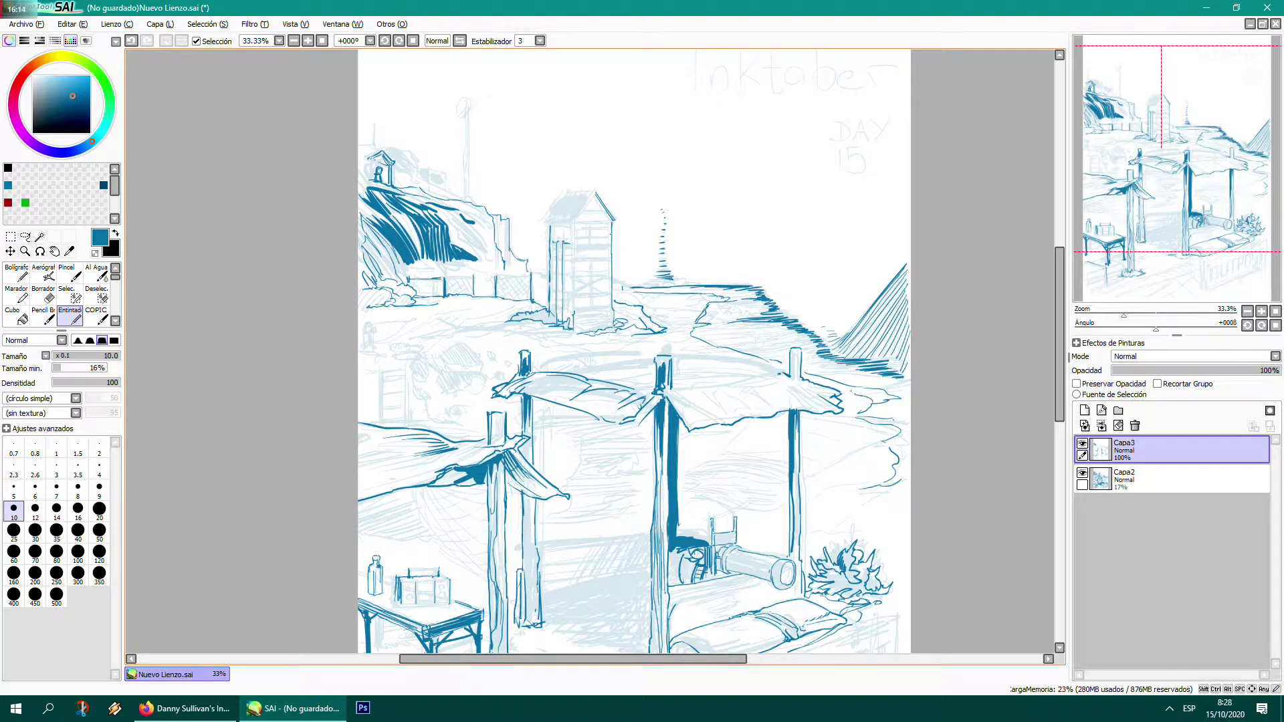
{"action": "mouse_move", "coordinate": [701, 300]}
{"action": "left_mouse_down"}
{"action": "mouse_move", "coordinate": [638, 298]}
{"action": "mouse_move", "coordinate": [670, 312]}
{"action": "left_mouse_up"}
{"action": "left_click_drag", "start_coordinate": [672, 308], "coordinate": [667, 298]}
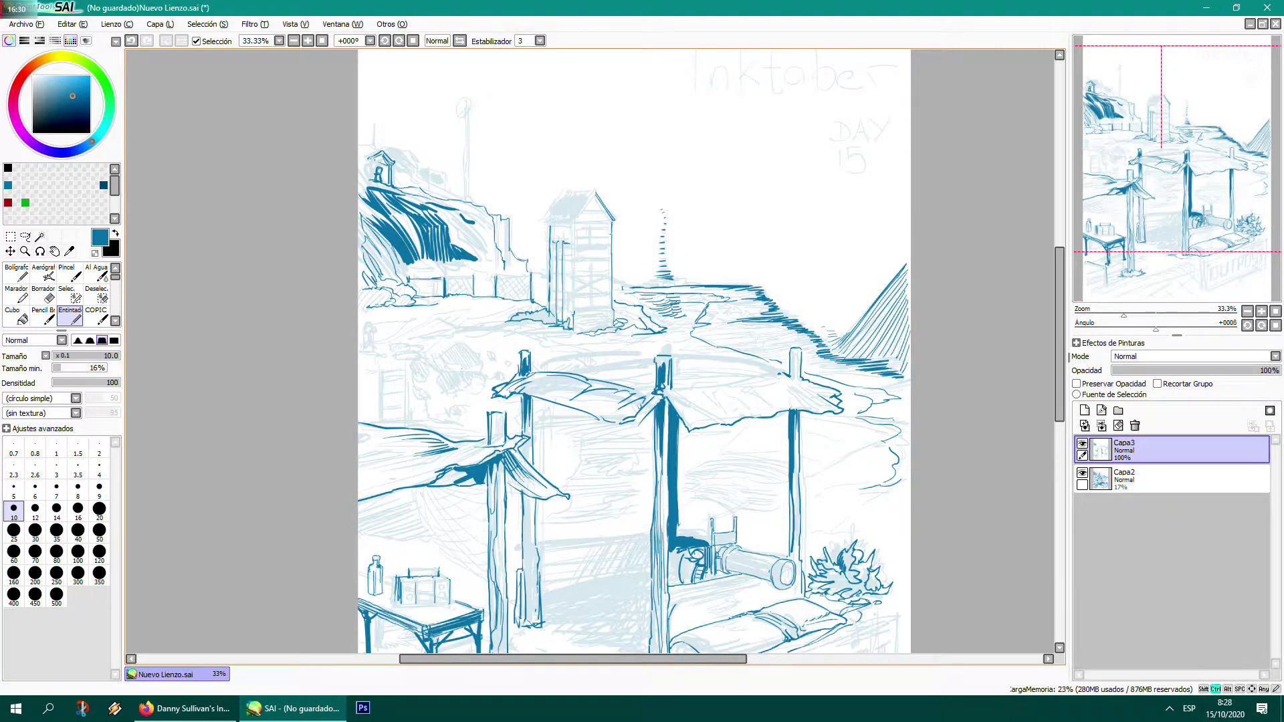
- Ink the right awning's upper edge and the rear post top behind it with solid shading
{"action": "left_click_drag", "start_coordinate": [461, 369], "coordinate": [411, 304]}
{"action": "key", "text": "ctrl+plus"}
{"action": "key", "text": "ctrl+plus"}
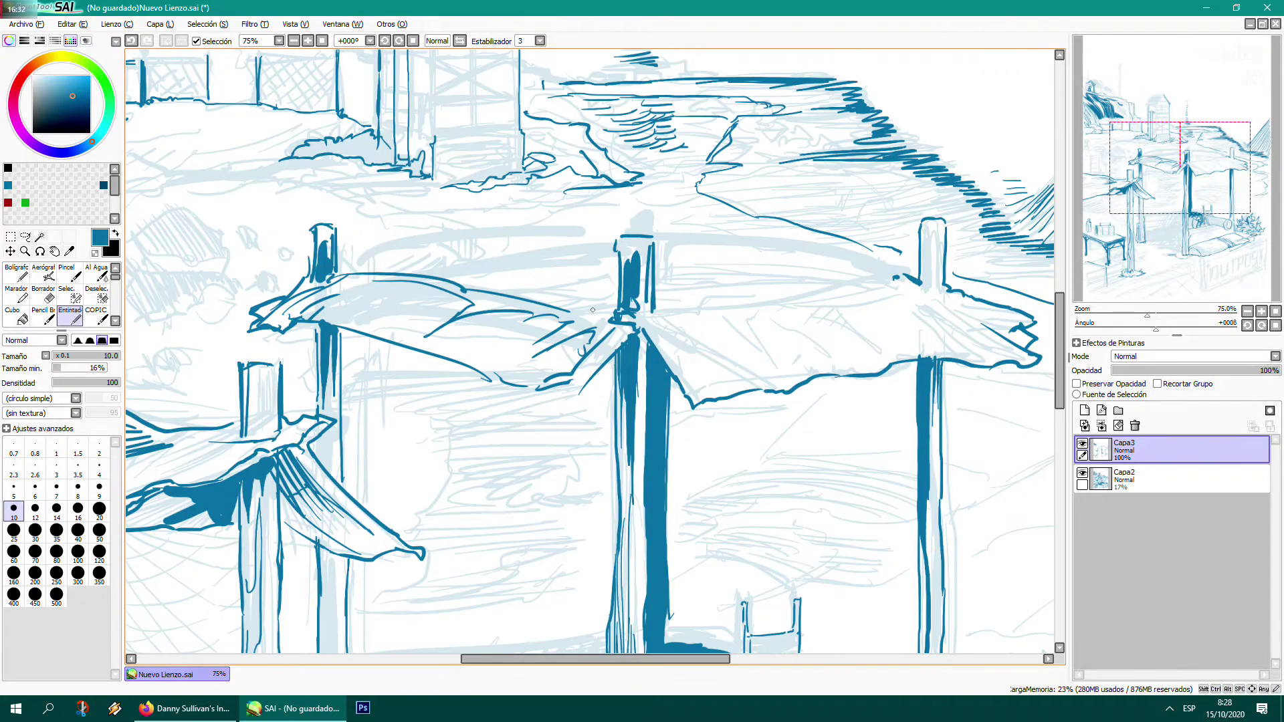
{"action": "mouse_move", "coordinate": [905, 274]}
{"action": "left_mouse_down"}
{"action": "mouse_move", "coordinate": [817, 243]}
{"action": "mouse_move", "coordinate": [668, 236]}
{"action": "mouse_move", "coordinate": [672, 205]}
{"action": "mouse_move", "coordinate": [653, 198]}
{"action": "mouse_move", "coordinate": [677, 210]}
{"action": "mouse_move", "coordinate": [645, 231]}
{"action": "mouse_move", "coordinate": [670, 215]}
{"action": "mouse_move", "coordinate": [670, 235]}
{"action": "left_mouse_up"}
{"action": "left_click_drag", "start_coordinate": [664, 206], "coordinate": [661, 231]}
{"action": "mouse_move", "coordinate": [653, 200]}
{"action": "left_mouse_down"}
{"action": "mouse_move", "coordinate": [662, 240]}
{"action": "mouse_move", "coordinate": [724, 245]}
{"action": "left_mouse_up"}
- Ink fold lines across the right awning, from its outer corner inward to the middle of the cloth
{"action": "mouse_move", "coordinate": [826, 251]}
{"action": "left_mouse_down"}
{"action": "mouse_move", "coordinate": [869, 269]}
{"action": "mouse_move", "coordinate": [955, 353]}
{"action": "left_mouse_up"}
{"action": "left_click_drag", "start_coordinate": [889, 285], "coordinate": [987, 367]}
{"action": "mouse_move", "coordinate": [879, 351]}
{"action": "left_mouse_down"}
{"action": "mouse_move", "coordinate": [804, 306]}
{"action": "mouse_move", "coordinate": [882, 355]}
{"action": "left_mouse_up"}
{"action": "left_click_drag", "start_coordinate": [765, 310], "coordinate": [830, 360]}
{"action": "mouse_move", "coordinate": [743, 304]}
{"action": "left_mouse_down"}
{"action": "mouse_move", "coordinate": [749, 333]}
{"action": "mouse_move", "coordinate": [780, 363]}
{"action": "mouse_move", "coordinate": [722, 305]}
{"action": "mouse_move", "coordinate": [883, 277]}
{"action": "mouse_move", "coordinate": [782, 250]}
{"action": "mouse_move", "coordinate": [692, 247]}
{"action": "left_mouse_up"}
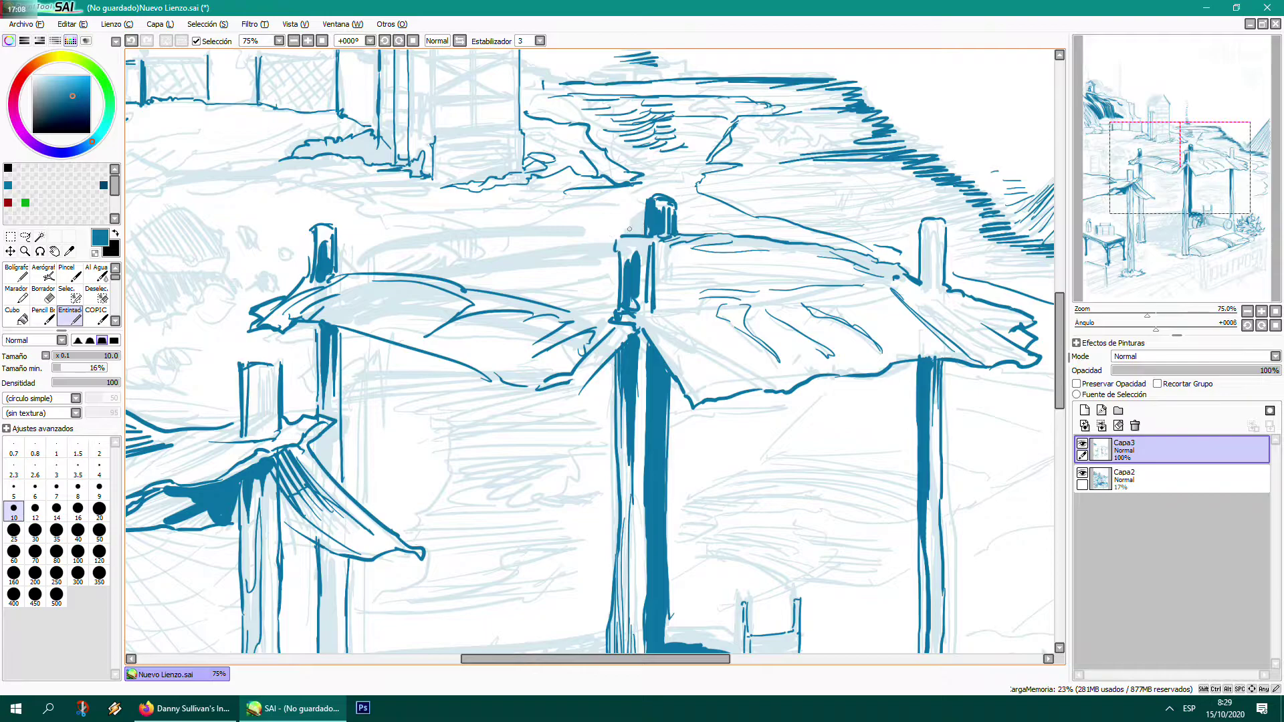
- Ink the upper edge and folds of the main awning's section left of the central post
{"action": "left_click_drag", "start_coordinate": [616, 237], "coordinate": [371, 273]}
{"action": "mouse_move", "coordinate": [528, 252]}
{"action": "left_mouse_down"}
{"action": "mouse_move", "coordinate": [423, 271]}
{"action": "mouse_move", "coordinate": [582, 275]}
{"action": "mouse_move", "coordinate": [456, 280]}
{"action": "mouse_move", "coordinate": [496, 286]}
{"action": "left_mouse_up"}
{"action": "mouse_move", "coordinate": [401, 285]}
{"action": "left_mouse_down"}
{"action": "mouse_move", "coordinate": [357, 329]}
{"action": "mouse_move", "coordinate": [382, 333]}
{"action": "left_mouse_up"}
- Hatch the left awning's front post top with vertical strokes and darken the back-left post behind it
{"action": "mouse_move", "coordinate": [278, 371]}
{"action": "left_mouse_down"}
{"action": "mouse_move", "coordinate": [276, 435]}
{"action": "mouse_move", "coordinate": [258, 436]}
{"action": "left_mouse_up"}
{"action": "left_click_drag", "start_coordinate": [261, 371], "coordinate": [255, 440]}
{"action": "mouse_move", "coordinate": [254, 370]}
{"action": "left_mouse_down"}
{"action": "mouse_move", "coordinate": [254, 437]}
{"action": "mouse_move", "coordinate": [244, 371]}
{"action": "mouse_move", "coordinate": [249, 439]}
{"action": "mouse_move", "coordinate": [276, 430]}
{"action": "mouse_move", "coordinate": [263, 364]}
{"action": "mouse_move", "coordinate": [278, 363]}
{"action": "mouse_move", "coordinate": [244, 366]}
{"action": "left_mouse_up"}
{"action": "left_click_drag", "start_coordinate": [330, 340], "coordinate": [330, 470]}
{"action": "left_click_drag", "start_coordinate": [334, 425], "coordinate": [335, 474]}
{"action": "left_click_drag", "start_coordinate": [336, 364], "coordinate": [334, 391]}
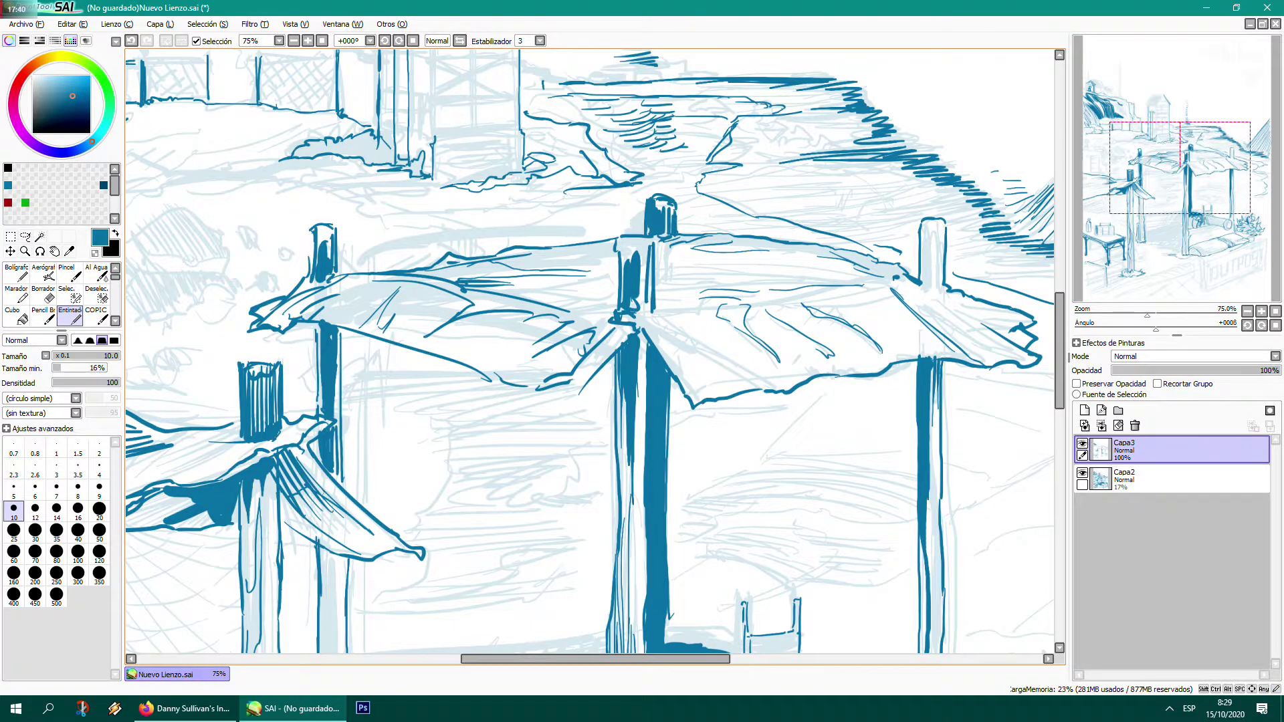
- Darken the folds of the left awning's hanging flap and shade the front post beneath its peak
{"action": "left_click_drag", "start_coordinate": [283, 450], "coordinate": [373, 532]}
{"action": "left_click_drag", "start_coordinate": [297, 482], "coordinate": [369, 530]}
{"action": "left_click_drag", "start_coordinate": [272, 474], "coordinate": [271, 587]}
{"action": "mouse_move", "coordinate": [276, 459]}
{"action": "left_mouse_down"}
{"action": "mouse_move", "coordinate": [274, 591]}
{"action": "mouse_move", "coordinate": [253, 580]}
{"action": "left_mouse_up"}
{"action": "left_click_drag", "start_coordinate": [247, 508], "coordinate": [242, 604]}
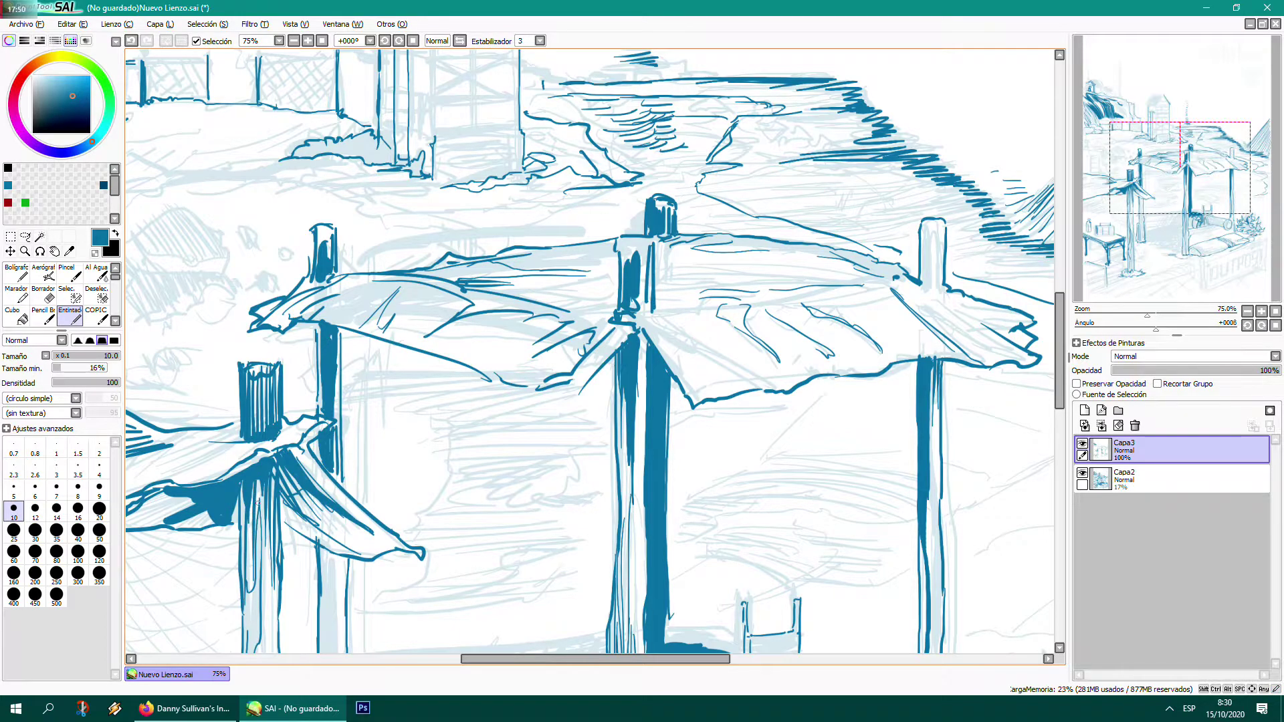
- Ink the inner edge line and small texture marks along the left awning
{"action": "scroll", "coordinate": [258, 503], "scroll_direction": "down", "scroll_amount": 3}
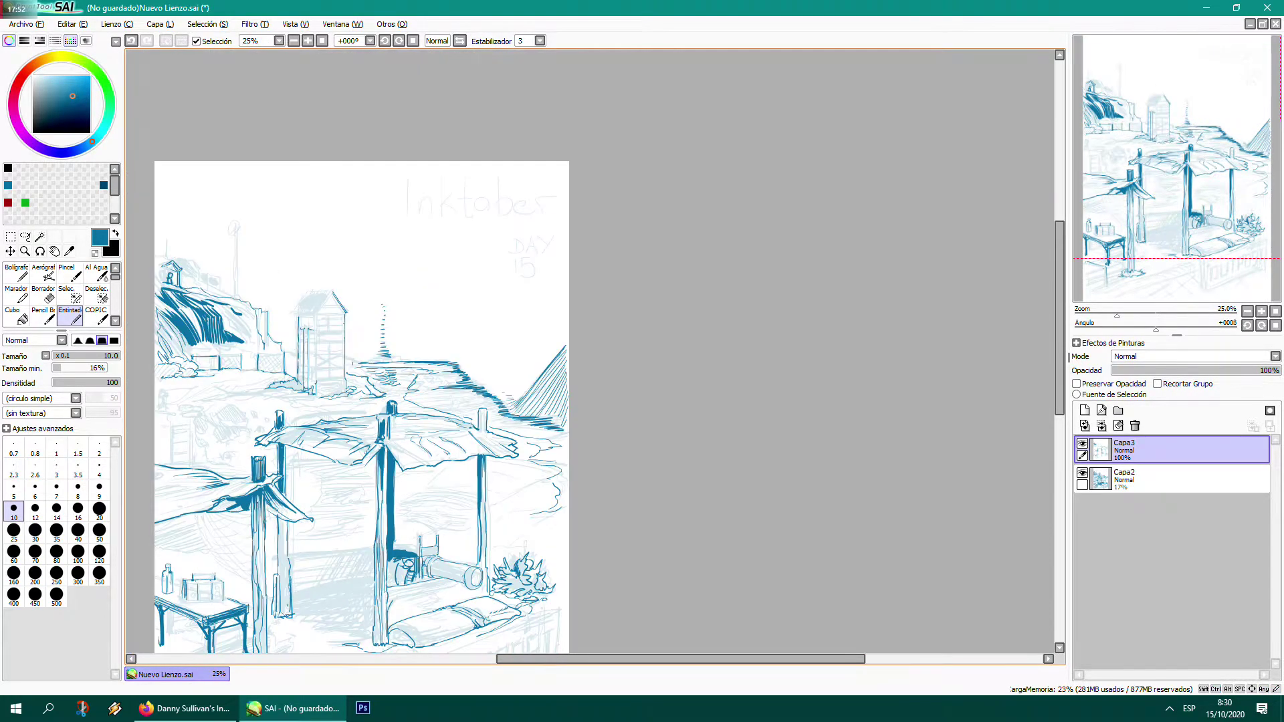
{"action": "left_click_drag", "start_coordinate": [258, 503], "coordinate": [467, 369]}
{"action": "scroll", "coordinate": [718, 364], "scroll_direction": "up", "scroll_amount": 4}
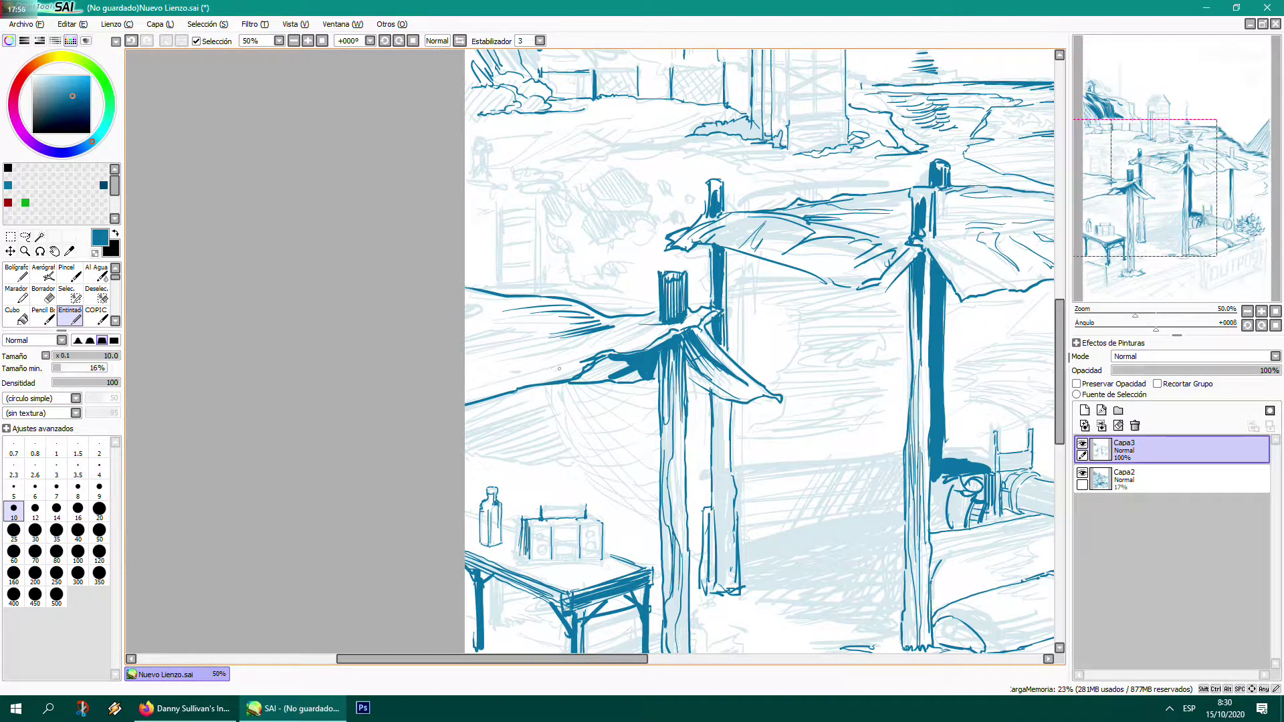
{"action": "left_click_drag", "start_coordinate": [559, 369], "coordinate": [523, 366]}
{"action": "left_click_drag", "start_coordinate": [635, 326], "coordinate": [465, 358]}
{"action": "left_click_drag", "start_coordinate": [565, 343], "coordinate": [556, 347]}
{"action": "mouse_move", "coordinate": [480, 361]}
{"action": "left_mouse_down"}
{"action": "mouse_move", "coordinate": [541, 375]}
{"action": "mouse_move", "coordinate": [490, 383]}
{"action": "left_mouse_up"}
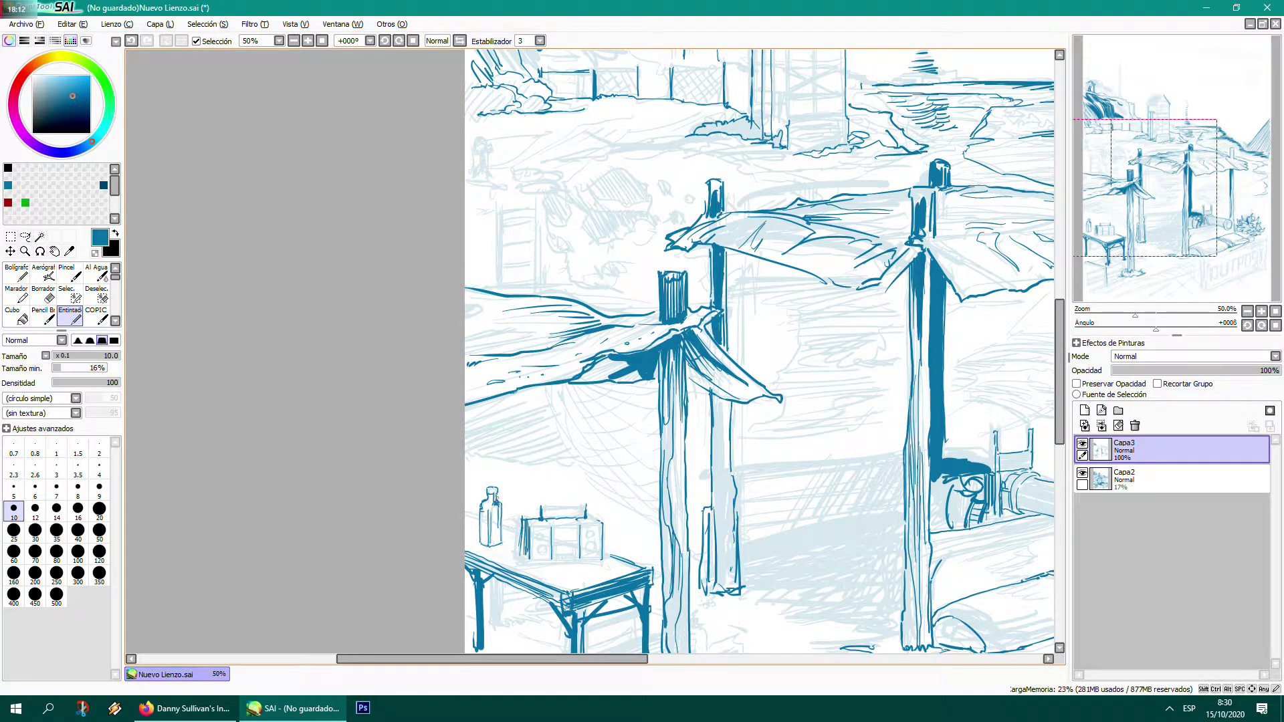
- Ink fold lines on the main awning's cloth just right of the central post's knot
{"action": "scroll", "coordinate": [495, 499], "scroll_direction": "down", "scroll_amount": 1}
{"action": "left_click_drag", "start_coordinate": [495, 499], "coordinate": [426, 558]}
{"action": "scroll", "coordinate": [567, 509], "scroll_direction": "up", "scroll_amount": 1}
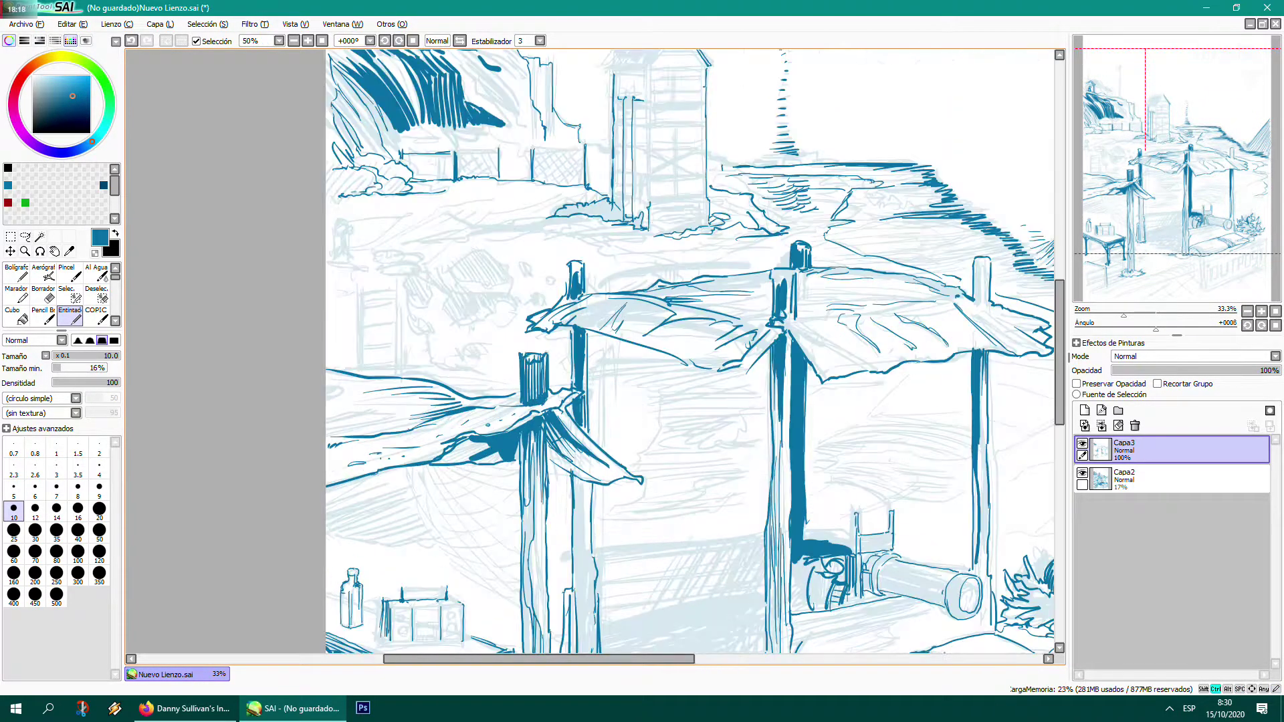
{"action": "left_click_drag", "start_coordinate": [568, 510], "coordinate": [465, 542]}
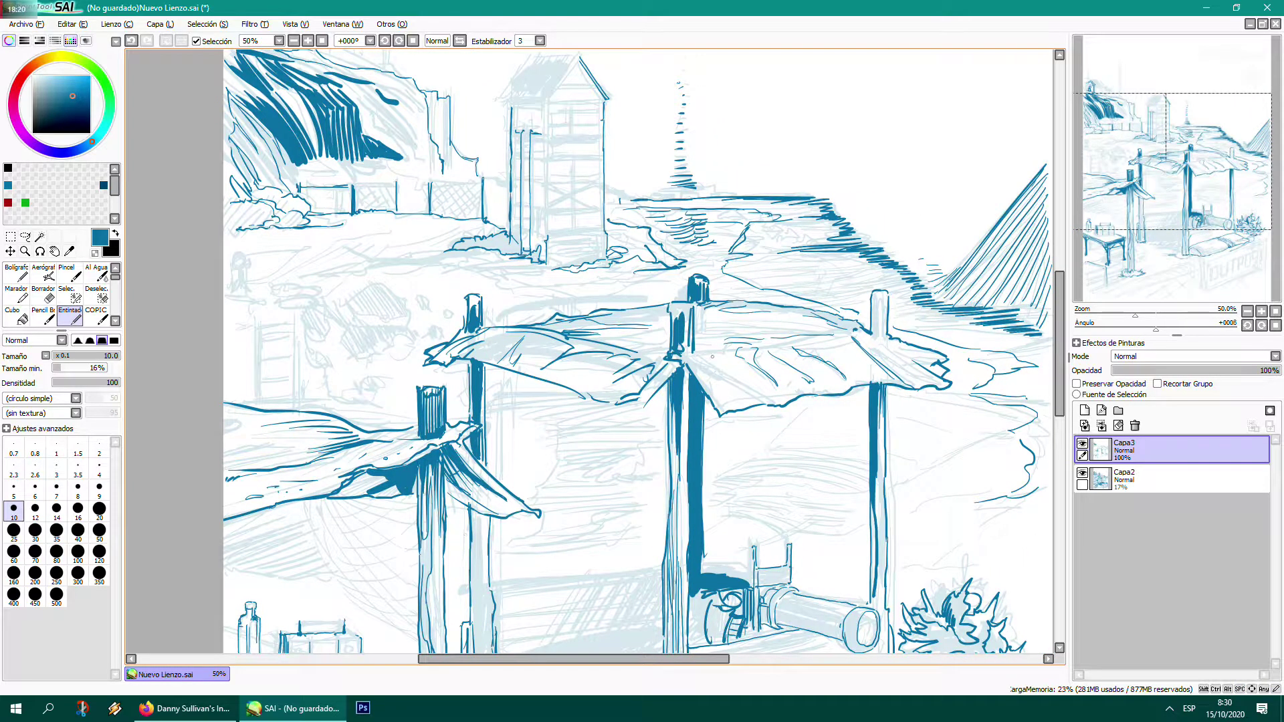
{"action": "left_click_drag", "start_coordinate": [684, 361], "coordinate": [724, 401]}
{"action": "left_click_drag", "start_coordinate": [697, 346], "coordinate": [751, 371]}
{"action": "left_click_drag", "start_coordinate": [750, 370], "coordinate": [699, 345]}
- Outline the rocks behind the left awning and ink the posts of the ruined structure beside them
{"action": "mouse_move", "coordinate": [405, 310]}
{"action": "left_mouse_down"}
{"action": "mouse_move", "coordinate": [370, 283]}
{"action": "mouse_move", "coordinate": [344, 302]}
{"action": "mouse_move", "coordinate": [369, 317]}
{"action": "mouse_move", "coordinate": [415, 315]}
{"action": "mouse_move", "coordinate": [422, 300]}
{"action": "mouse_move", "coordinate": [443, 312]}
{"action": "mouse_move", "coordinate": [426, 331]}
{"action": "mouse_move", "coordinate": [351, 324]}
{"action": "mouse_move", "coordinate": [400, 336]}
{"action": "mouse_move", "coordinate": [383, 358]}
{"action": "mouse_move", "coordinate": [413, 353]}
{"action": "mouse_move", "coordinate": [420, 337]}
{"action": "mouse_move", "coordinate": [349, 357]}
{"action": "mouse_move", "coordinate": [317, 300]}
{"action": "mouse_move", "coordinate": [254, 355]}
{"action": "mouse_move", "coordinate": [254, 403]}
{"action": "left_mouse_up"}
{"action": "mouse_move", "coordinate": [252, 317]}
{"action": "left_mouse_down"}
{"action": "mouse_move", "coordinate": [253, 395]}
{"action": "mouse_move", "coordinate": [241, 402]}
{"action": "mouse_move", "coordinate": [314, 393]}
{"action": "left_mouse_up"}
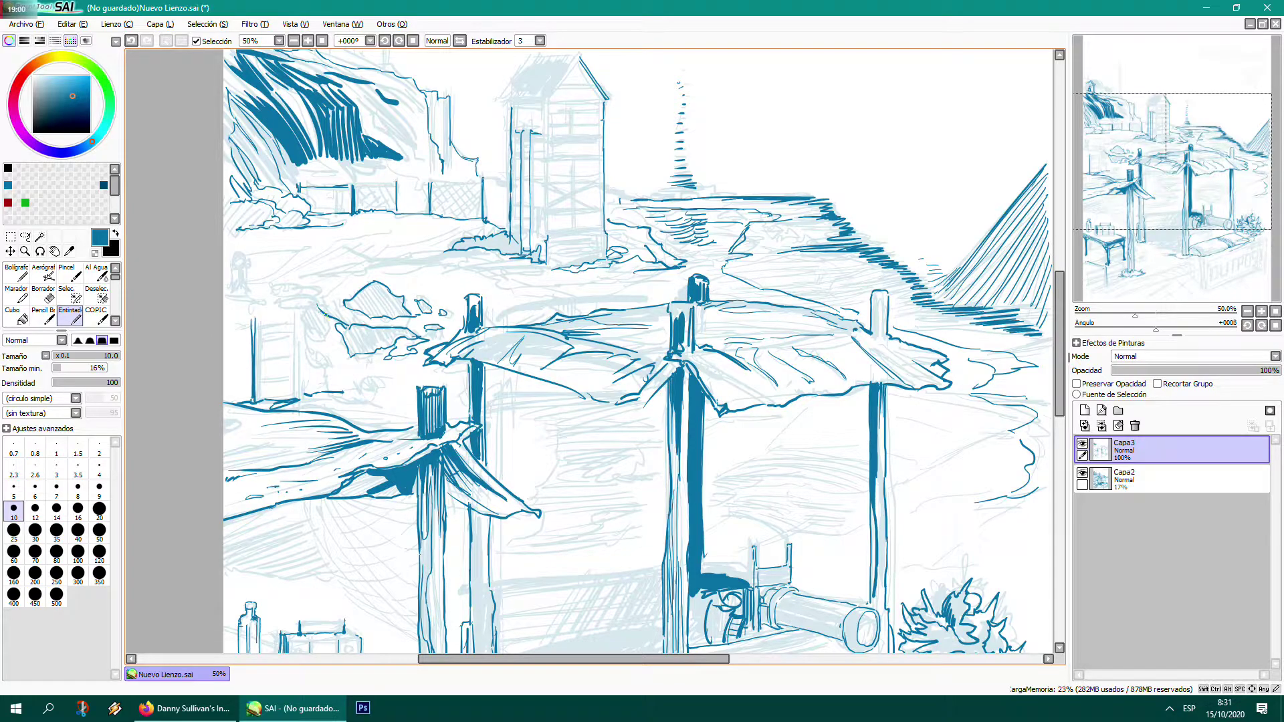
{"action": "mouse_move", "coordinate": [343, 394]}
{"action": "left_mouse_down"}
{"action": "mouse_move", "coordinate": [316, 290]}
{"action": "mouse_move", "coordinate": [293, 299]}
{"action": "mouse_move", "coordinate": [297, 346]}
{"action": "mouse_move", "coordinate": [254, 299]}
{"action": "left_mouse_up"}
- Ink the rocky outline beside the hilltop hut and the small building with its stairway down the slope
{"action": "mouse_move", "coordinate": [421, 206]}
{"action": "left_mouse_down"}
{"action": "mouse_move", "coordinate": [438, 339]}
{"action": "mouse_move", "coordinate": [436, 297]}
{"action": "left_mouse_up"}
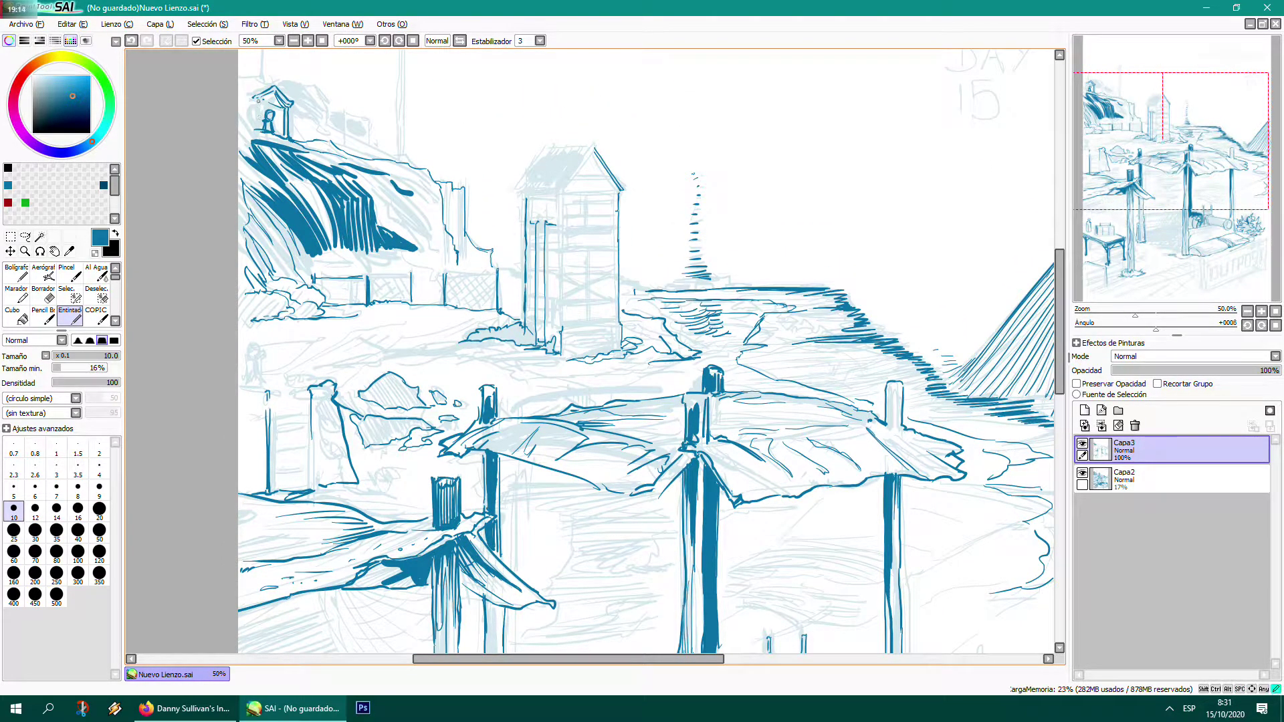
{"action": "mouse_move", "coordinate": [259, 101]}
{"action": "left_mouse_down"}
{"action": "mouse_move", "coordinate": [261, 132]}
{"action": "mouse_move", "coordinate": [239, 96]}
{"action": "left_mouse_up"}
{"action": "mouse_move", "coordinate": [344, 113]}
{"action": "left_mouse_down"}
{"action": "mouse_move", "coordinate": [366, 141]}
{"action": "mouse_move", "coordinate": [347, 130]}
{"action": "left_mouse_up"}
{"action": "left_click_drag", "start_coordinate": [343, 115], "coordinate": [330, 114]}
{"action": "left_click_drag", "start_coordinate": [332, 124], "coordinate": [382, 158]}
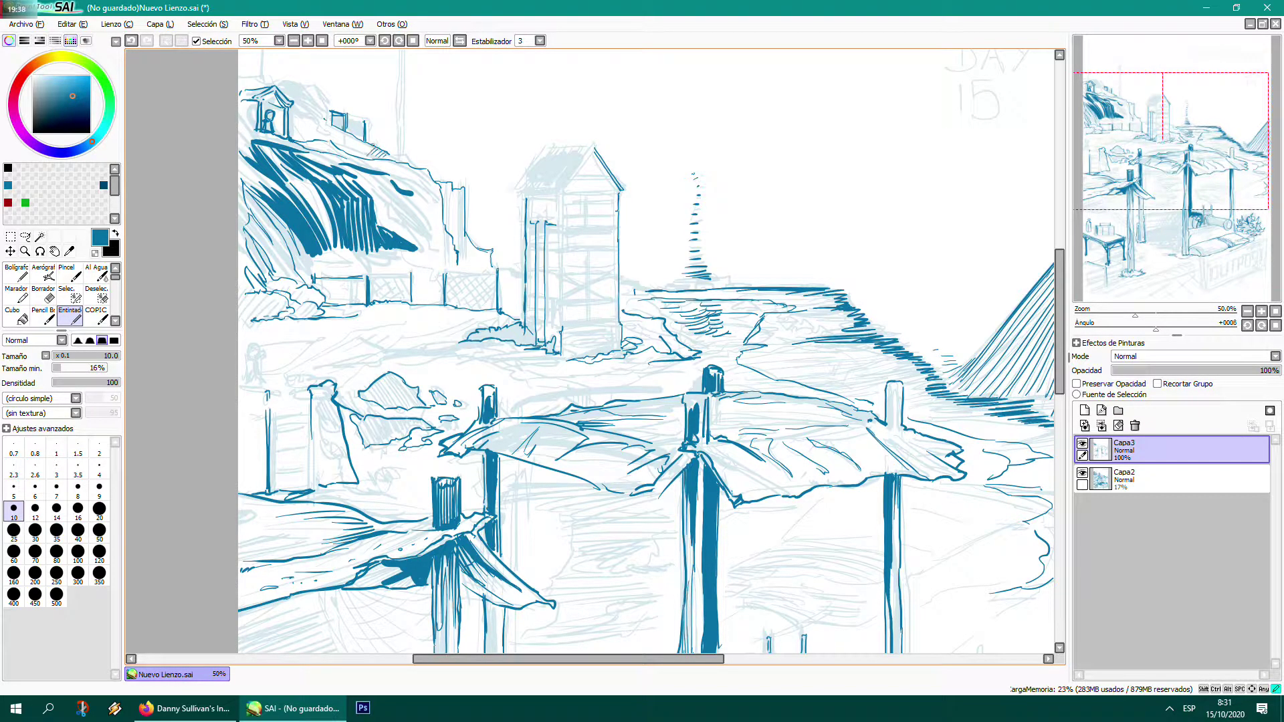
- Hatch the sloping path below the small hilltop building and shade the hut's roof with solid strokes
{"action": "left_click_drag", "start_coordinate": [359, 145], "coordinate": [330, 138]}
{"action": "mouse_move", "coordinate": [289, 93]}
{"action": "left_mouse_down"}
{"action": "mouse_move", "coordinate": [307, 108]}
{"action": "mouse_move", "coordinate": [321, 108]}
{"action": "mouse_move", "coordinate": [281, 85]}
{"action": "mouse_move", "coordinate": [297, 105]}
{"action": "mouse_move", "coordinate": [299, 85]}
{"action": "mouse_move", "coordinate": [327, 102]}
{"action": "mouse_move", "coordinate": [362, 137]}
{"action": "left_mouse_up"}
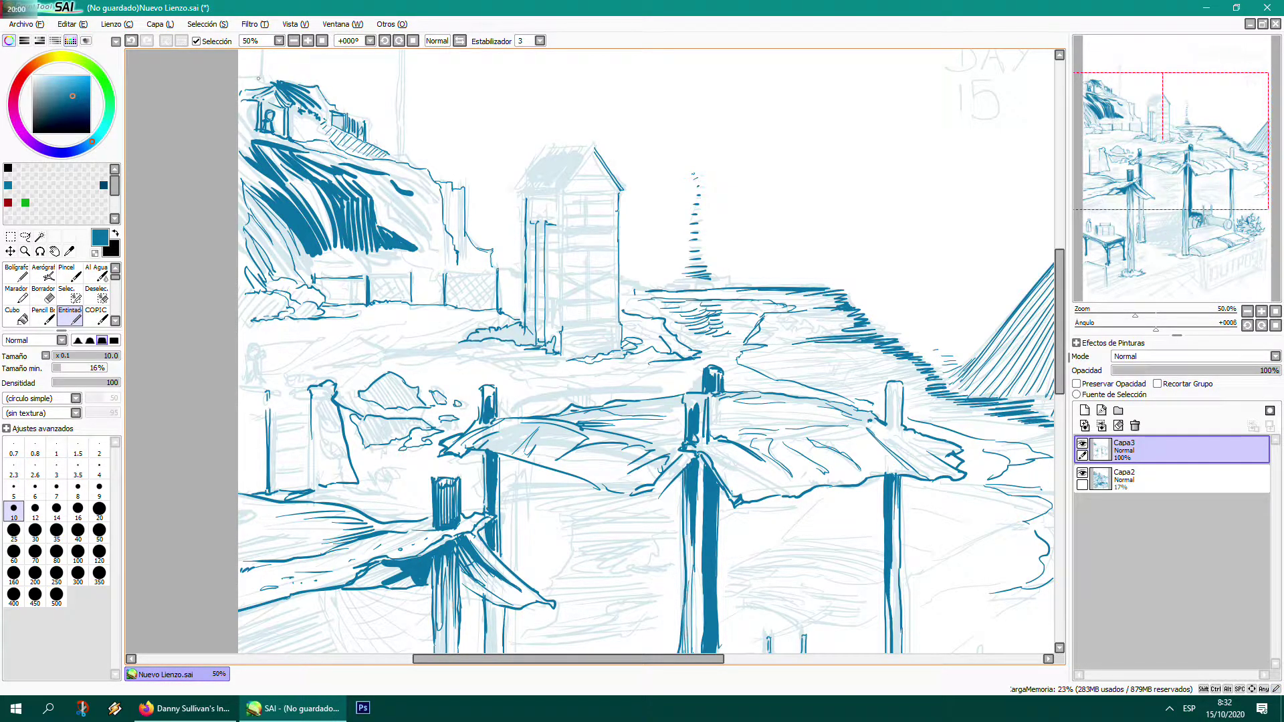
{"action": "left_click_drag", "start_coordinate": [270, 81], "coordinate": [267, 86]}
- Ink the ground contours below the fence, running from the watchtower's base out to a point on the left
{"action": "left_click_drag", "start_coordinate": [304, 178], "coordinate": [333, 241]}
{"action": "scroll", "coordinate": [351, 299], "scroll_direction": "up", "scroll_amount": 3}
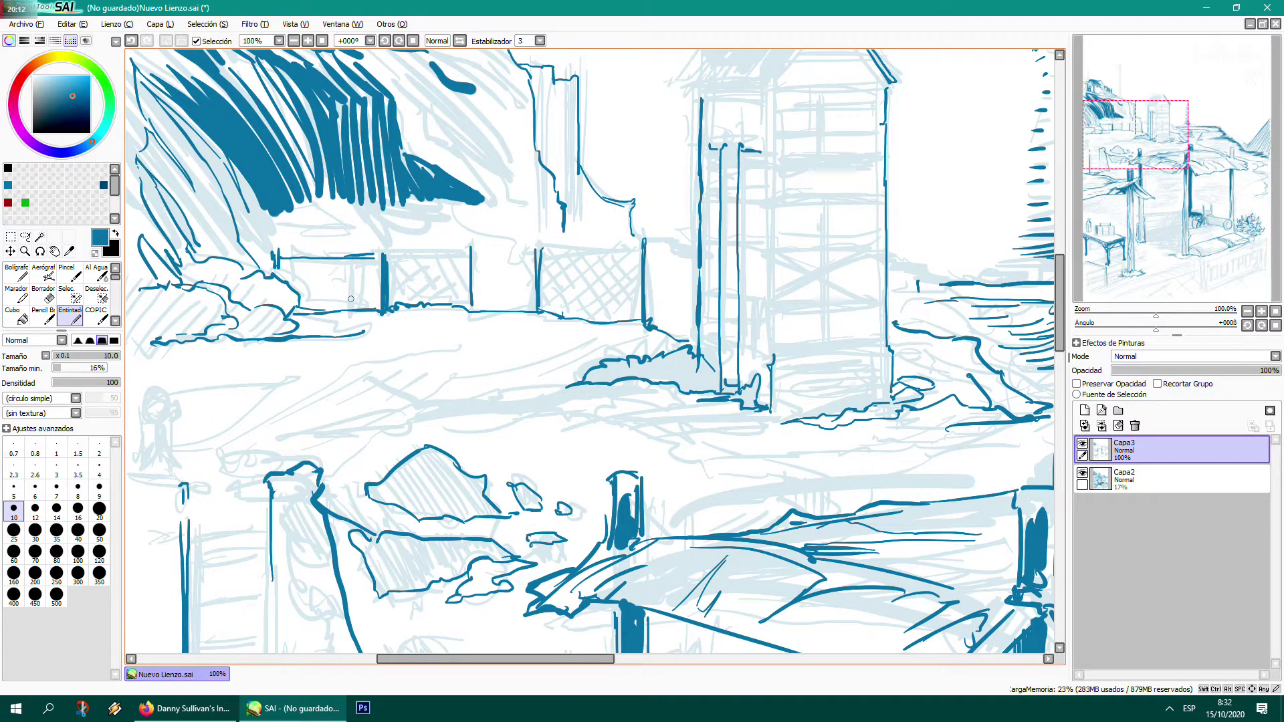
{"action": "mouse_move", "coordinate": [636, 319]}
{"action": "left_mouse_down"}
{"action": "mouse_move", "coordinate": [681, 333]}
{"action": "mouse_move", "coordinate": [538, 330]}
{"action": "left_mouse_up"}
{"action": "left_click_drag", "start_coordinate": [541, 329], "coordinate": [564, 328]}
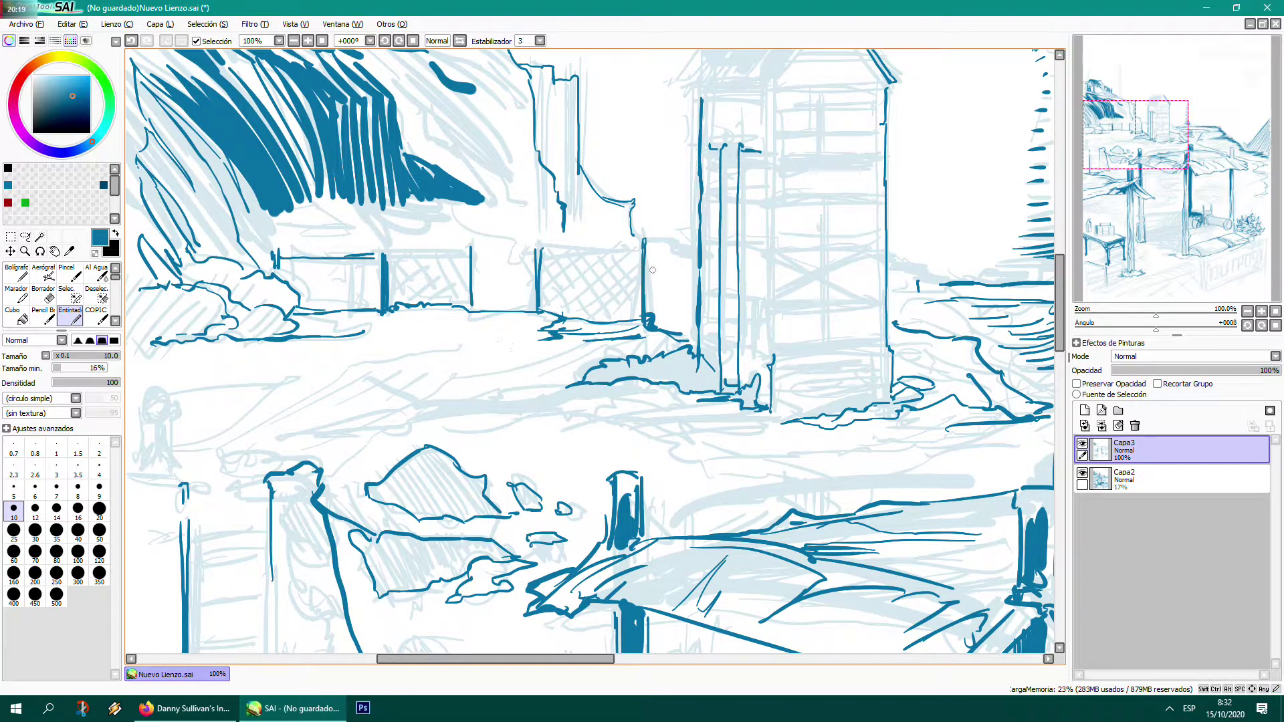
{"action": "mouse_move", "coordinate": [548, 339]}
{"action": "left_mouse_down"}
{"action": "mouse_move", "coordinate": [303, 383]}
{"action": "mouse_move", "coordinate": [571, 384]}
{"action": "left_mouse_up"}
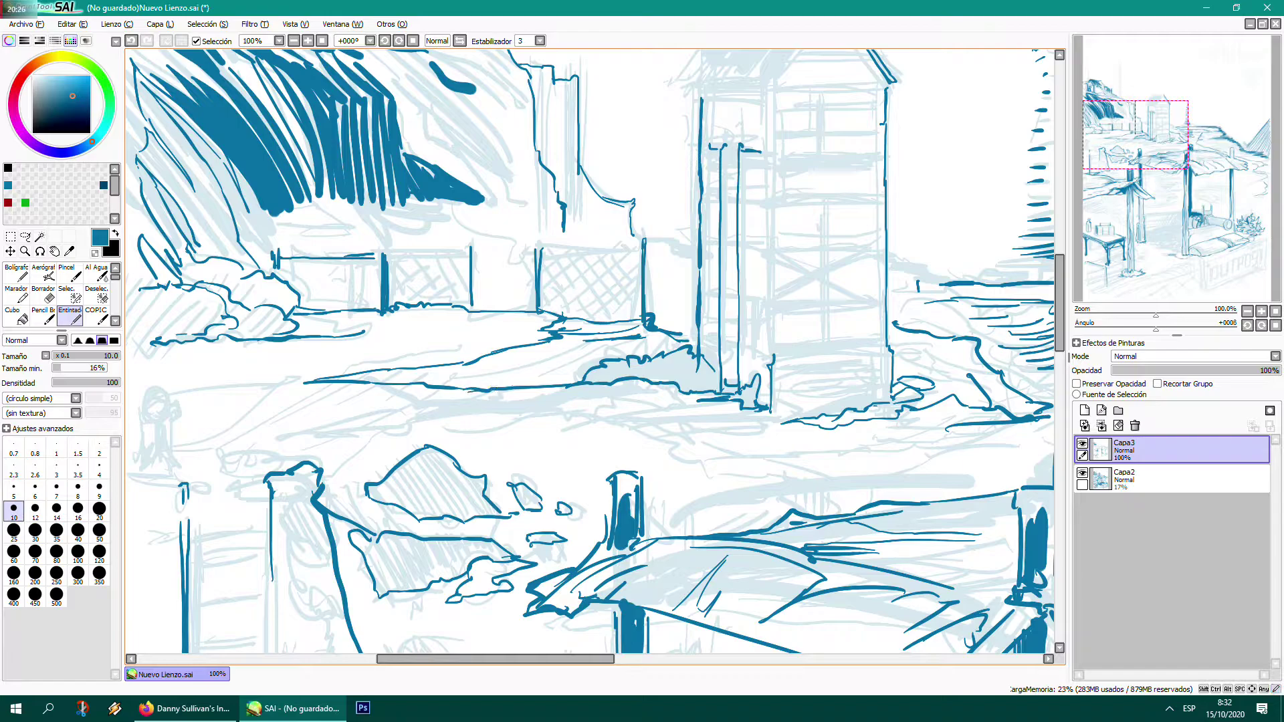
- Hatch the ground shadow left of the watchtower's base with closely spaced vertical strokes
{"action": "mouse_move", "coordinate": [670, 353]}
{"action": "left_mouse_down"}
{"action": "mouse_move", "coordinate": [646, 323]}
{"action": "mouse_move", "coordinate": [644, 357]}
{"action": "mouse_move", "coordinate": [637, 336]}
{"action": "mouse_move", "coordinate": [634, 356]}
{"action": "mouse_move", "coordinate": [588, 352]}
{"action": "mouse_move", "coordinate": [577, 380]}
{"action": "mouse_move", "coordinate": [564, 354]}
{"action": "mouse_move", "coordinate": [564, 385]}
{"action": "left_mouse_up"}
{"action": "mouse_move", "coordinate": [559, 334]}
{"action": "left_mouse_down"}
{"action": "mouse_move", "coordinate": [557, 385]}
{"action": "mouse_move", "coordinate": [531, 385]}
{"action": "left_mouse_up"}
{"action": "mouse_move", "coordinate": [524, 356]}
{"action": "left_mouse_down"}
{"action": "mouse_move", "coordinate": [523, 385]}
{"action": "mouse_move", "coordinate": [507, 387]}
{"action": "left_mouse_up"}
{"action": "mouse_move", "coordinate": [501, 357]}
{"action": "left_mouse_down"}
{"action": "mouse_move", "coordinate": [499, 387]}
{"action": "mouse_move", "coordinate": [478, 387]}
{"action": "left_mouse_up"}
{"action": "mouse_move", "coordinate": [473, 363]}
{"action": "left_mouse_down"}
{"action": "mouse_move", "coordinate": [471, 387]}
{"action": "mouse_move", "coordinate": [452, 387]}
{"action": "left_mouse_up"}
{"action": "left_click_drag", "start_coordinate": [447, 364], "coordinate": [443, 387]}
{"action": "left_click_drag", "start_coordinate": [439, 365], "coordinate": [431, 386]}
{"action": "left_click_drag", "start_coordinate": [426, 366], "coordinate": [421, 386]}
{"action": "mouse_move", "coordinate": [417, 367]}
{"action": "left_mouse_down"}
{"action": "mouse_move", "coordinate": [417, 386]}
{"action": "mouse_move", "coordinate": [403, 386]}
{"action": "left_mouse_up"}
{"action": "left_click_drag", "start_coordinate": [399, 368], "coordinate": [394, 386]}
{"action": "left_click_drag", "start_coordinate": [390, 369], "coordinate": [384, 385]}
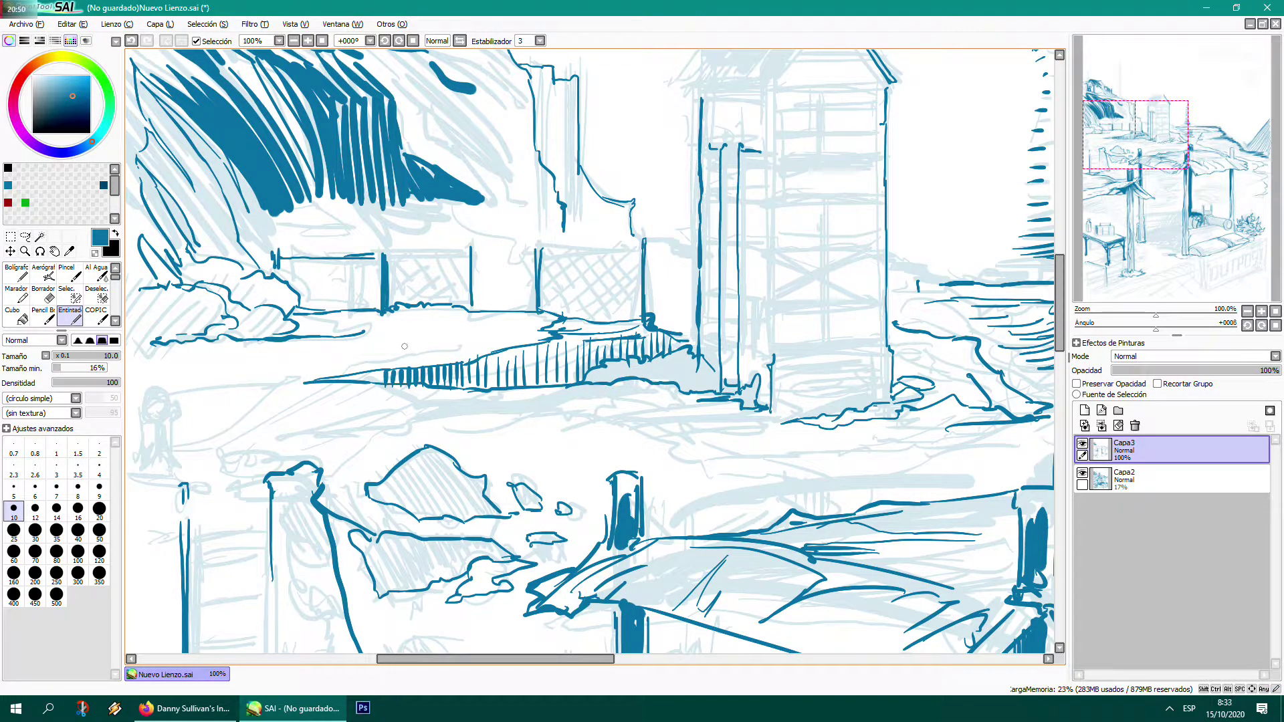
- Ink the fence's top rails and posts through to the watchtower, adding small ground strokes at its foot
{"action": "left_click_drag", "start_coordinate": [360, 256], "coordinate": [448, 257]}
{"action": "left_click_drag", "start_coordinate": [475, 254], "coordinate": [382, 256]}
{"action": "left_click_drag", "start_coordinate": [472, 249], "coordinate": [473, 313]}
{"action": "left_click_drag", "start_coordinate": [642, 249], "coordinate": [543, 255]}
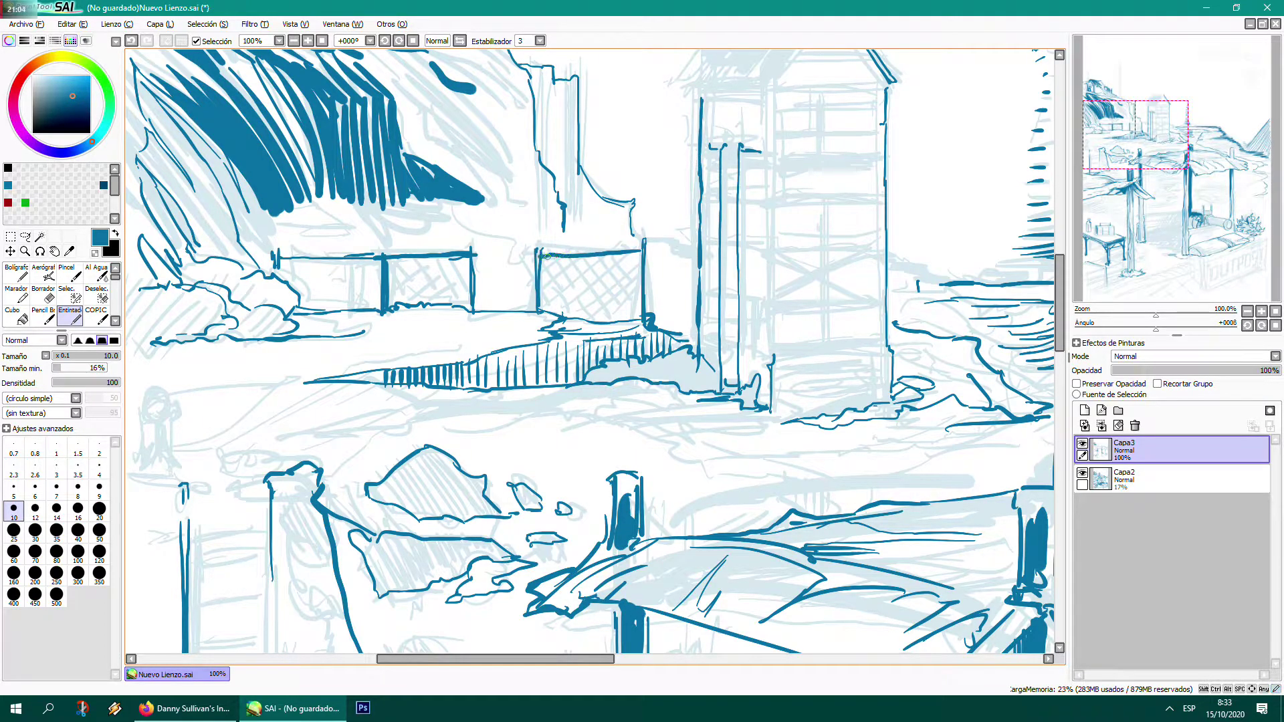
{"action": "mouse_move", "coordinate": [642, 250]}
{"action": "left_mouse_down"}
{"action": "mouse_move", "coordinate": [542, 256]}
{"action": "mouse_move", "coordinate": [641, 255]}
{"action": "left_mouse_up"}
{"action": "mouse_move", "coordinate": [654, 326]}
{"action": "left_mouse_down"}
{"action": "mouse_move", "coordinate": [693, 319]}
{"action": "mouse_move", "coordinate": [685, 340]}
{"action": "left_mouse_up"}
{"action": "left_click_drag", "start_coordinate": [691, 320], "coordinate": [683, 343]}
{"action": "mouse_move", "coordinate": [644, 253]}
{"action": "left_mouse_down"}
{"action": "mouse_move", "coordinate": [696, 251]}
{"action": "mouse_move", "coordinate": [639, 252]}
{"action": "left_mouse_up"}
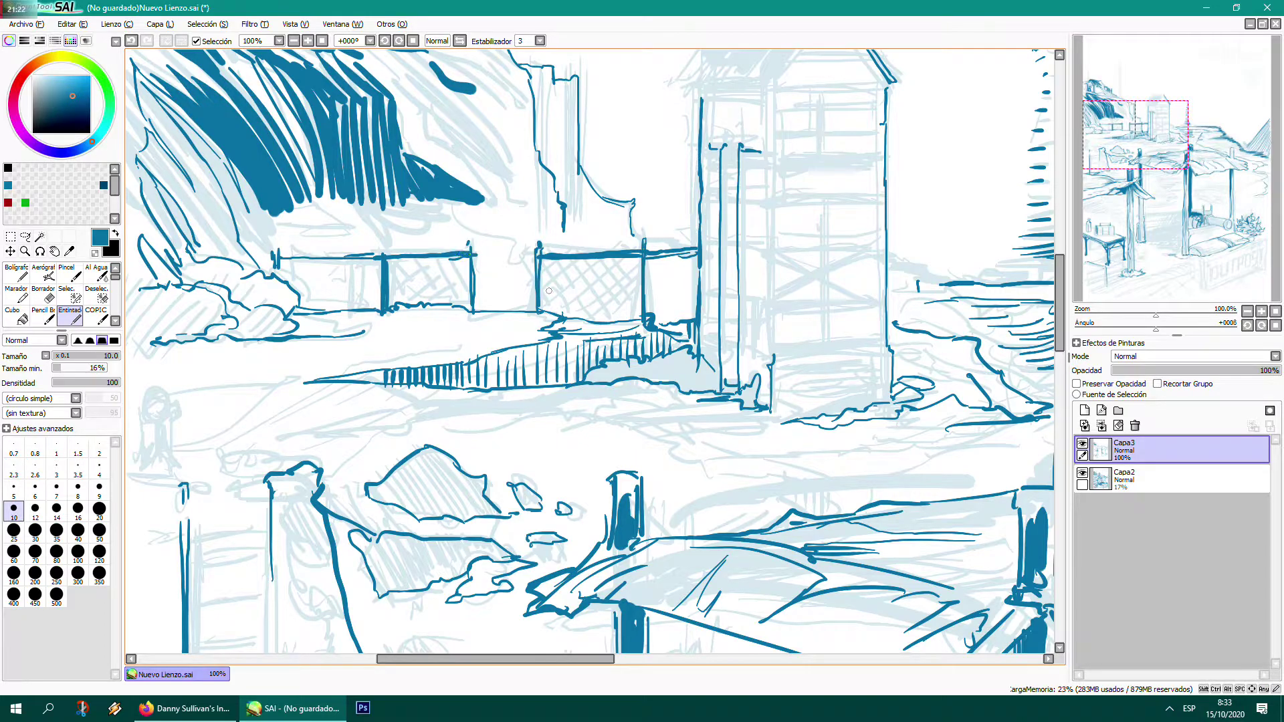
- Crosshatch the fence panel nearest the watchtower with diagonal lines to form its wire mesh
{"action": "left_click_drag", "start_coordinate": [562, 262], "coordinate": [543, 306]}
{"action": "mouse_move", "coordinate": [589, 264]}
{"action": "left_mouse_down"}
{"action": "mouse_move", "coordinate": [549, 314]}
{"action": "mouse_move", "coordinate": [563, 315]}
{"action": "left_mouse_up"}
{"action": "left_click_drag", "start_coordinate": [620, 261], "coordinate": [576, 316]}
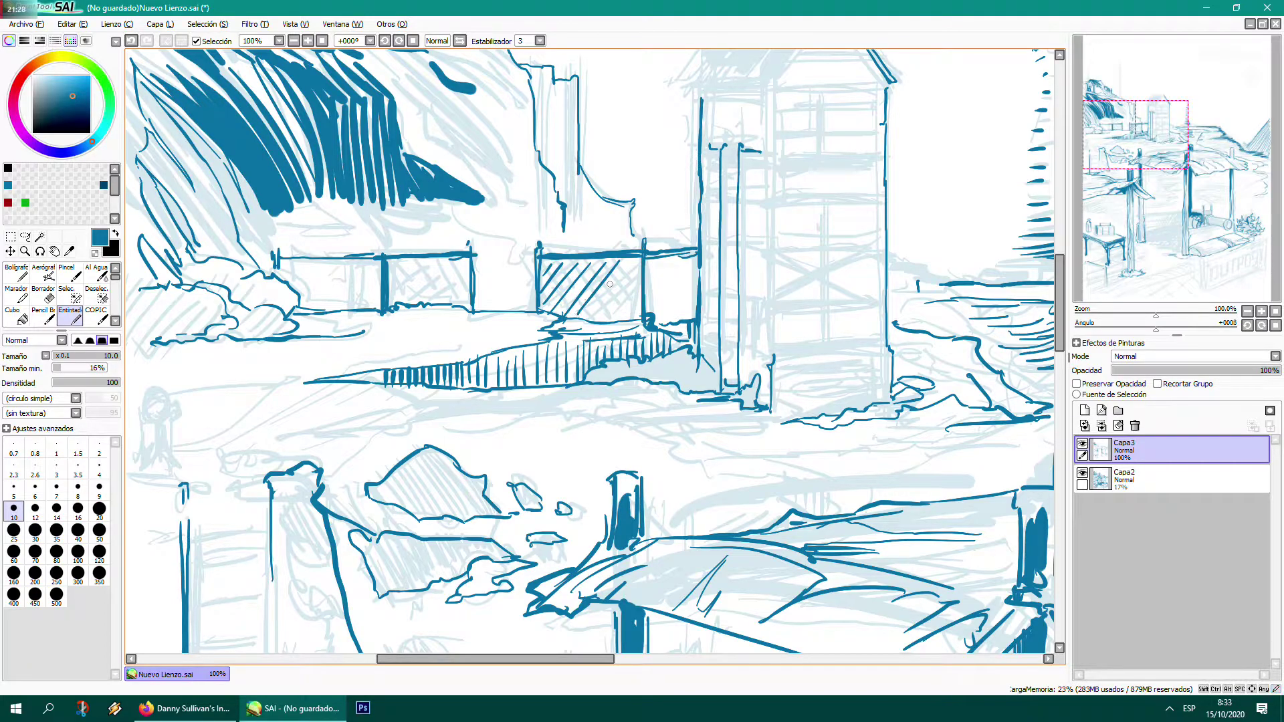
{"action": "left_click_drag", "start_coordinate": [627, 257], "coordinate": [586, 318]}
{"action": "mouse_move", "coordinate": [640, 259]}
{"action": "left_mouse_down"}
{"action": "mouse_move", "coordinate": [597, 315]}
{"action": "mouse_move", "coordinate": [638, 273]}
{"action": "mouse_move", "coordinate": [606, 315]}
{"action": "mouse_move", "coordinate": [637, 291]}
{"action": "mouse_move", "coordinate": [626, 314]}
{"action": "left_mouse_up"}
{"action": "mouse_move", "coordinate": [607, 266]}
{"action": "left_mouse_down"}
{"action": "mouse_move", "coordinate": [640, 287]}
{"action": "mouse_move", "coordinate": [627, 319]}
{"action": "left_mouse_up"}
{"action": "left_click_drag", "start_coordinate": [565, 264], "coordinate": [592, 315]}
{"action": "mouse_move", "coordinate": [543, 265]}
{"action": "left_mouse_down"}
{"action": "mouse_move", "coordinate": [547, 305]}
{"action": "mouse_move", "coordinate": [555, 269]}
{"action": "left_mouse_up"}
{"action": "left_click_drag", "start_coordinate": [632, 263], "coordinate": [645, 312]}
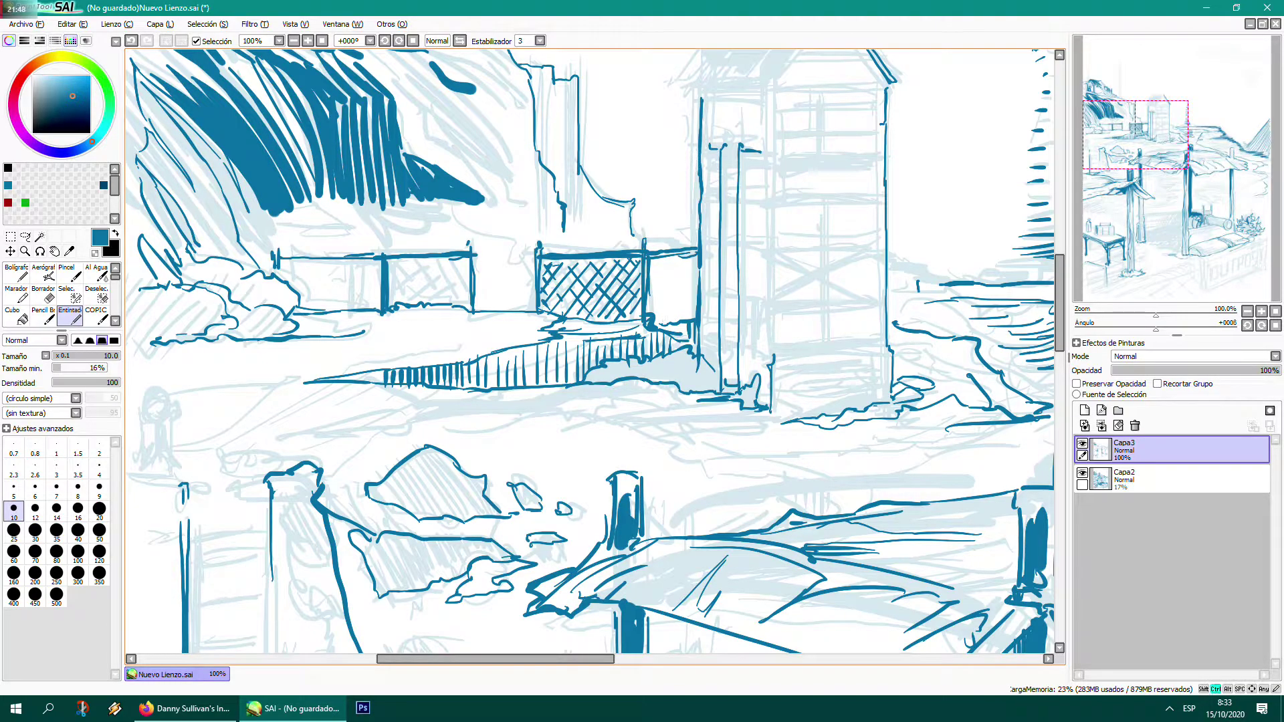
- Shade the small building beside the hilltop hut with dense vertical strokes
{"action": "key", "text": "ctrl+minus"}
{"action": "key", "text": "ctrl+minus"}
{"action": "left_click_drag", "start_coordinate": [663, 318], "coordinate": [709, 513]}
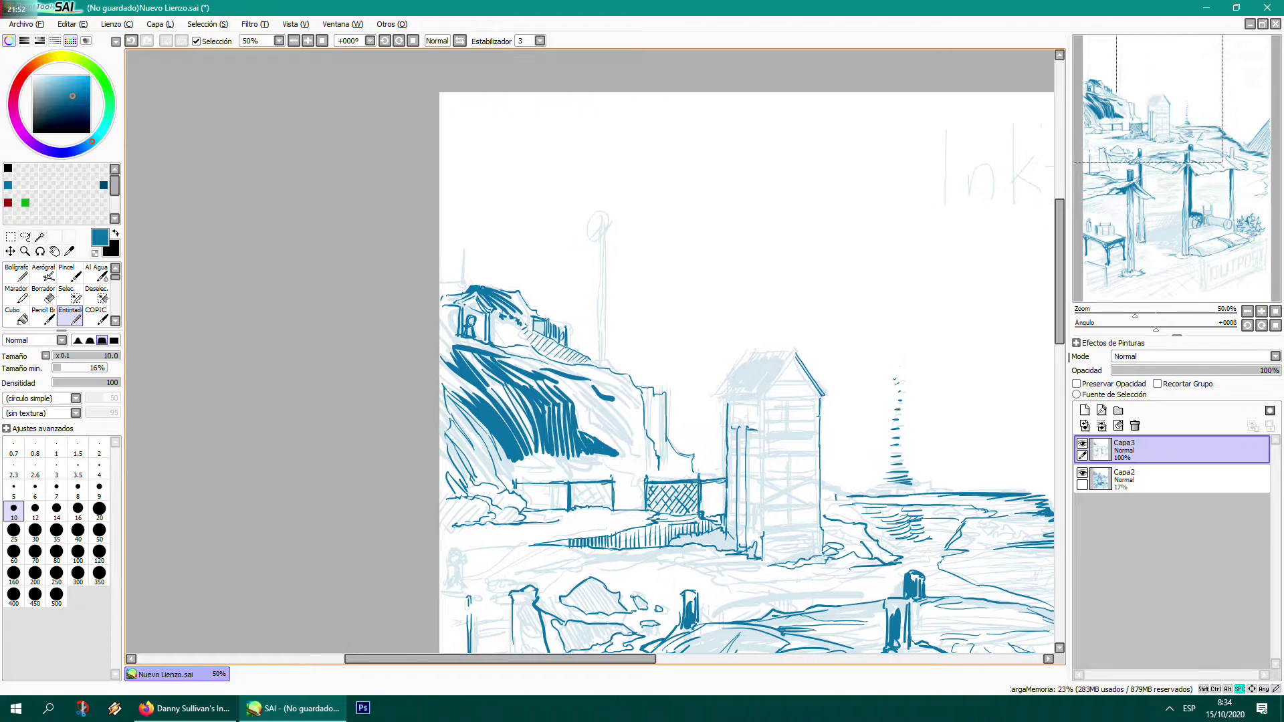
{"action": "left_click", "coordinate": [471, 330], "text": "ctrl"}
{"action": "left_click", "coordinate": [471, 331], "text": "ctrl"}
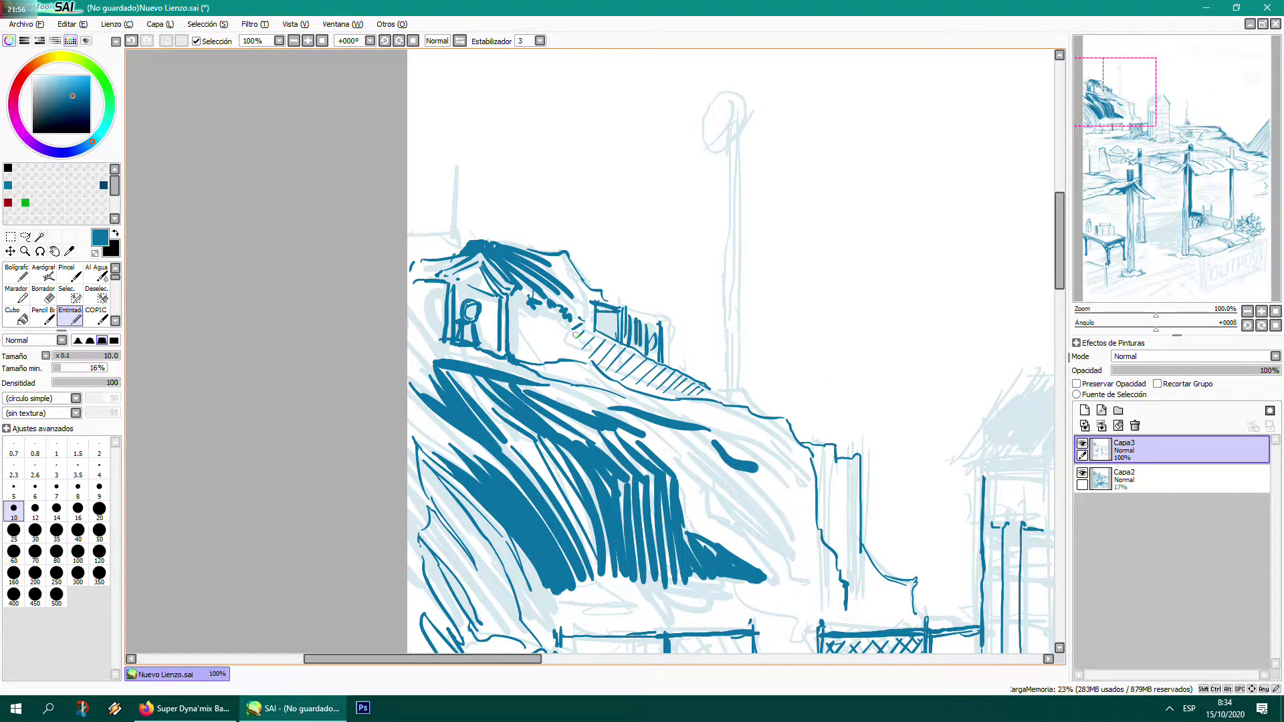
{"action": "mouse_move", "coordinate": [616, 315]}
{"action": "left_mouse_down"}
{"action": "mouse_move", "coordinate": [616, 340]}
{"action": "mouse_move", "coordinate": [599, 336]}
{"action": "left_mouse_up"}
{"action": "mouse_move", "coordinate": [597, 313]}
{"action": "left_mouse_down"}
{"action": "mouse_move", "coordinate": [629, 325]}
{"action": "mouse_move", "coordinate": [624, 312]}
{"action": "mouse_move", "coordinate": [659, 323]}
{"action": "mouse_move", "coordinate": [656, 359]}
{"action": "left_mouse_up"}
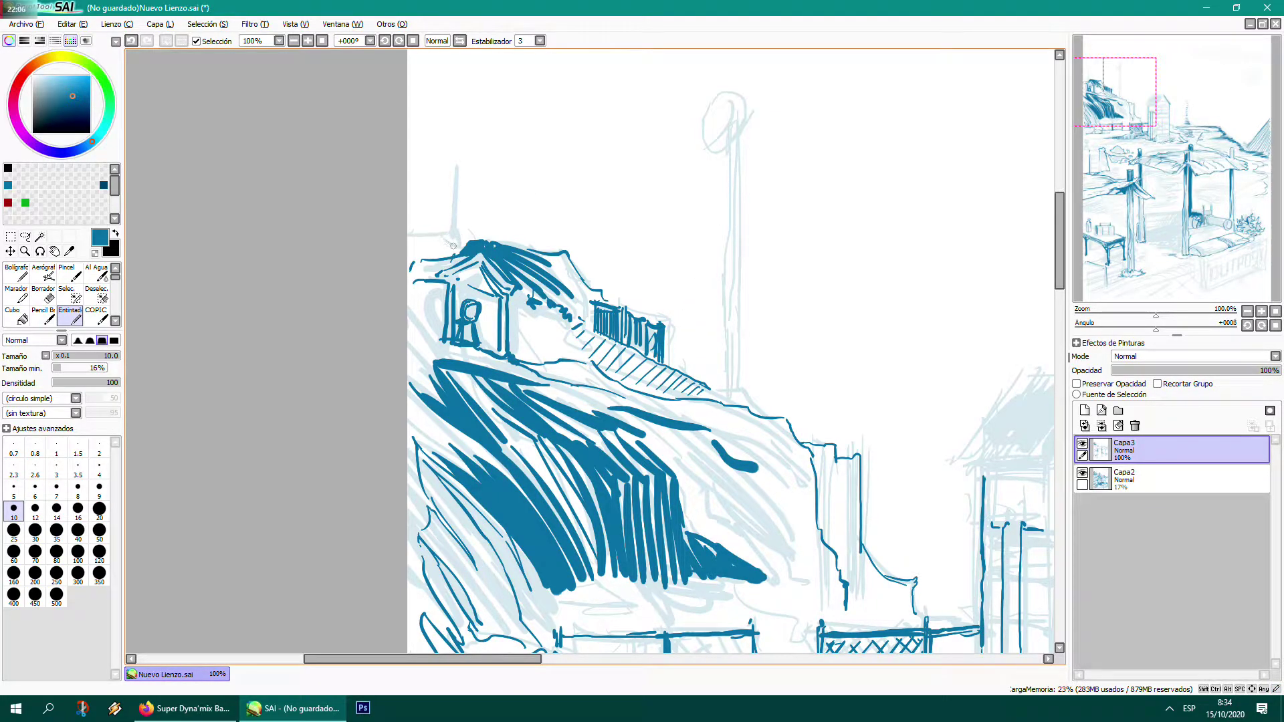
- Ink the dashed antenna above the hilltop hut and the tall pole on the ridge with its satellite dish
{"action": "mouse_move", "coordinate": [453, 248]}
{"action": "left_mouse_down"}
{"action": "mouse_move", "coordinate": [458, 235]}
{"action": "mouse_move", "coordinate": [425, 232]}
{"action": "mouse_move", "coordinate": [460, 232]}
{"action": "mouse_move", "coordinate": [461, 161]}
{"action": "left_mouse_up"}
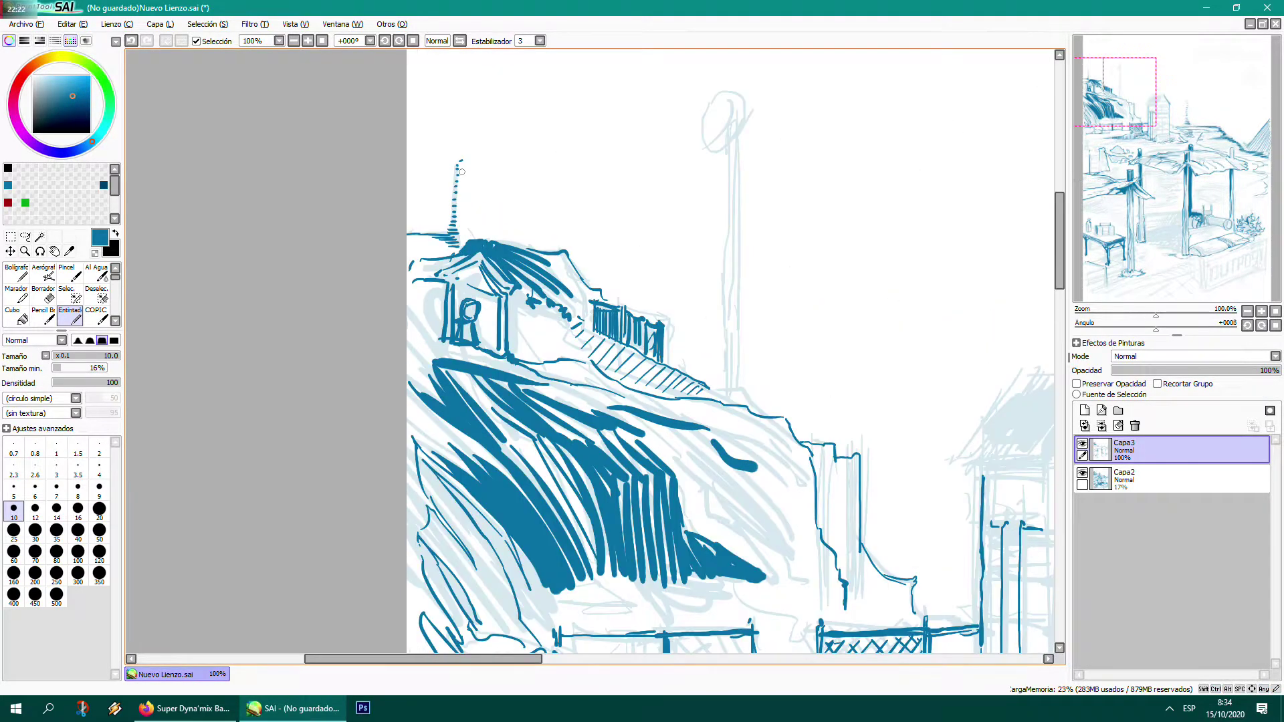
{"action": "left_click_drag", "start_coordinate": [650, 338], "coordinate": [584, 379]}
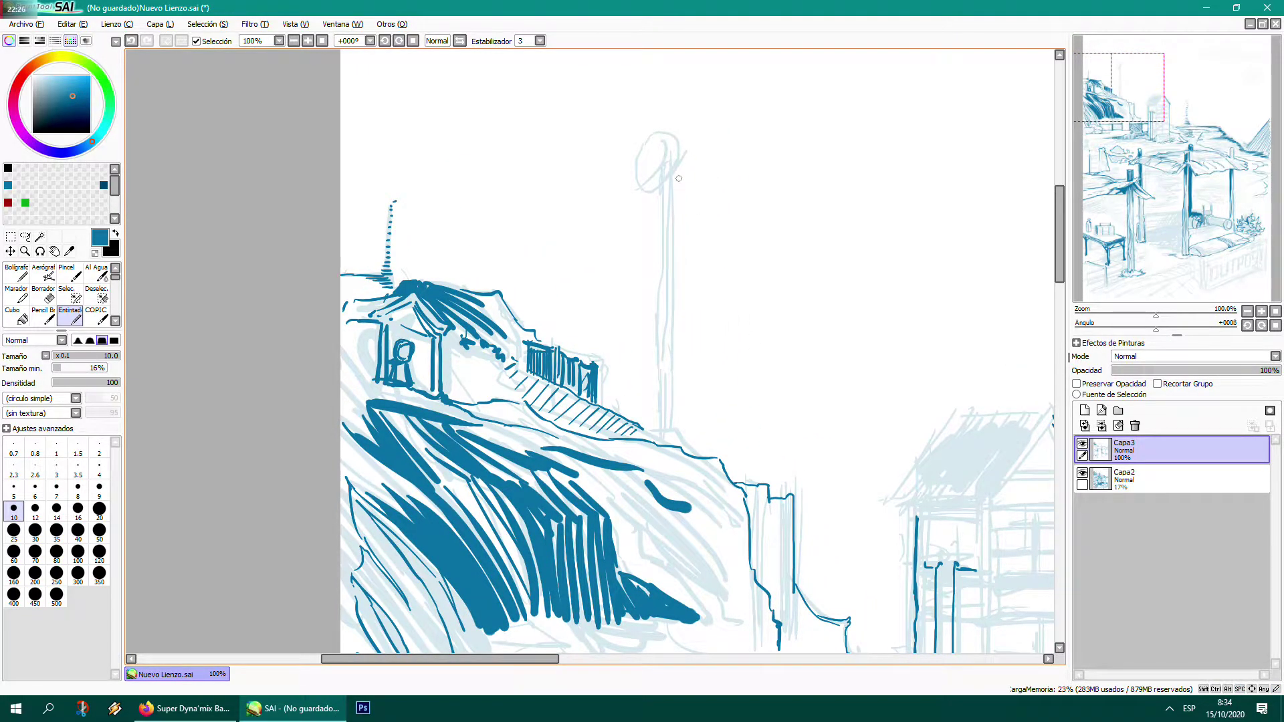
{"action": "left_click_drag", "start_coordinate": [676, 174], "coordinate": [670, 439]}
{"action": "mouse_move", "coordinate": [676, 165]}
{"action": "left_mouse_down"}
{"action": "mouse_move", "coordinate": [689, 139]}
{"action": "mouse_move", "coordinate": [640, 189]}
{"action": "left_mouse_up"}
{"action": "left_click_drag", "start_coordinate": [657, 121], "coordinate": [629, 178]}
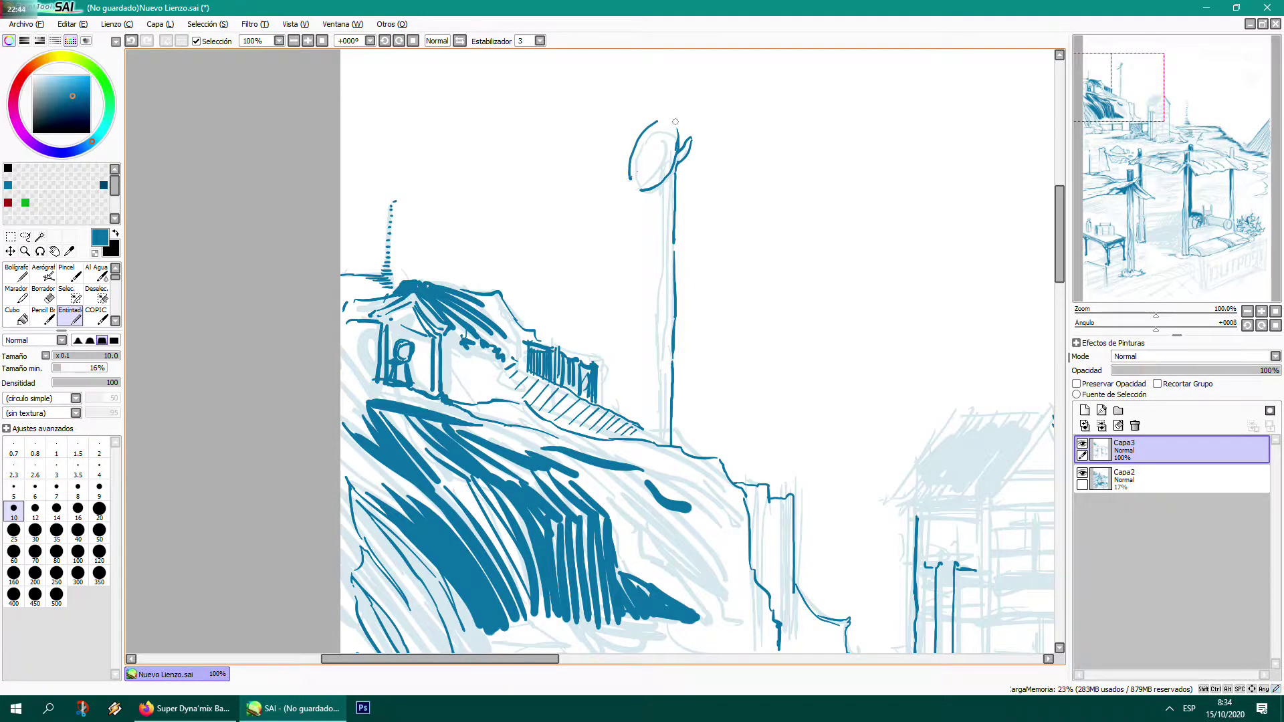
{"action": "left_click_drag", "start_coordinate": [668, 121], "coordinate": [640, 188]}
{"action": "mouse_move", "coordinate": [652, 148]}
{"action": "left_mouse_down"}
{"action": "mouse_move", "coordinate": [636, 138]}
{"action": "mouse_move", "coordinate": [647, 163]}
{"action": "mouse_move", "coordinate": [676, 146]}
{"action": "mouse_move", "coordinate": [654, 123]}
{"action": "mouse_move", "coordinate": [674, 126]}
{"action": "mouse_move", "coordinate": [673, 115]}
{"action": "left_mouse_up"}
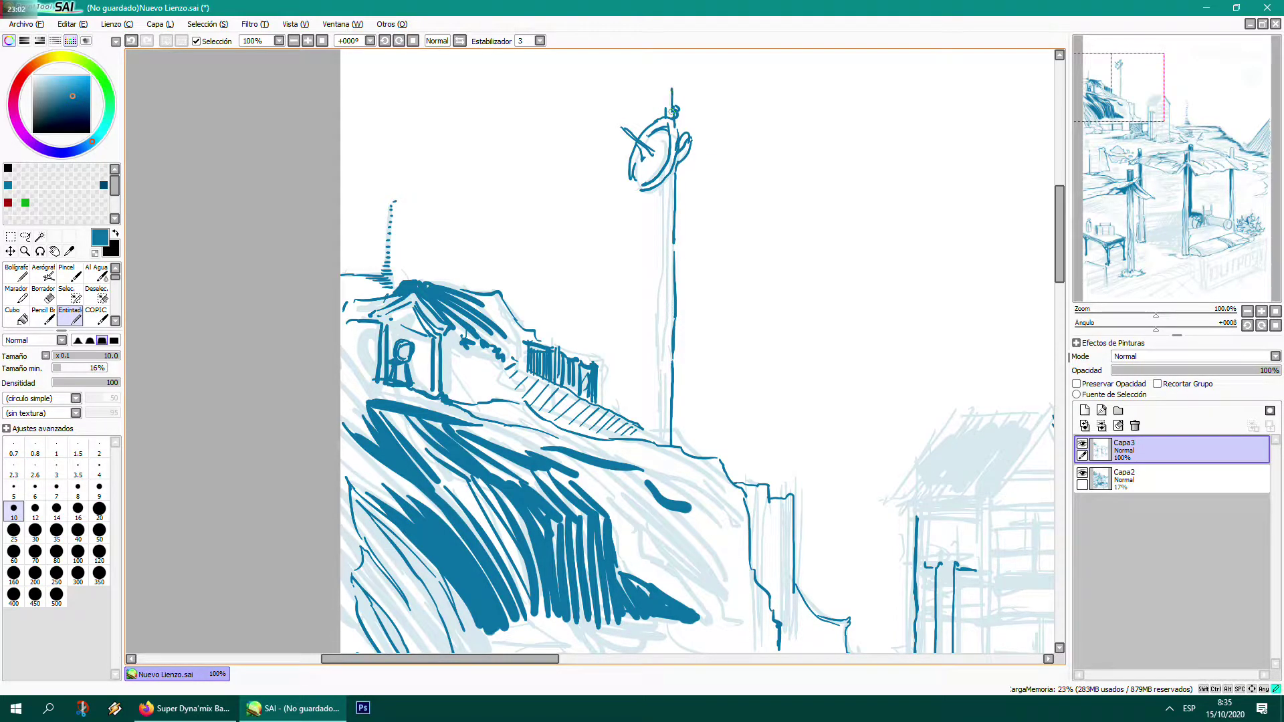
{"action": "left_click_drag", "start_coordinate": [637, 189], "coordinate": [657, 137]}
{"action": "left_click_drag", "start_coordinate": [651, 192], "coordinate": [658, 220]}
{"action": "left_click_drag", "start_coordinate": [657, 266], "coordinate": [656, 420]}
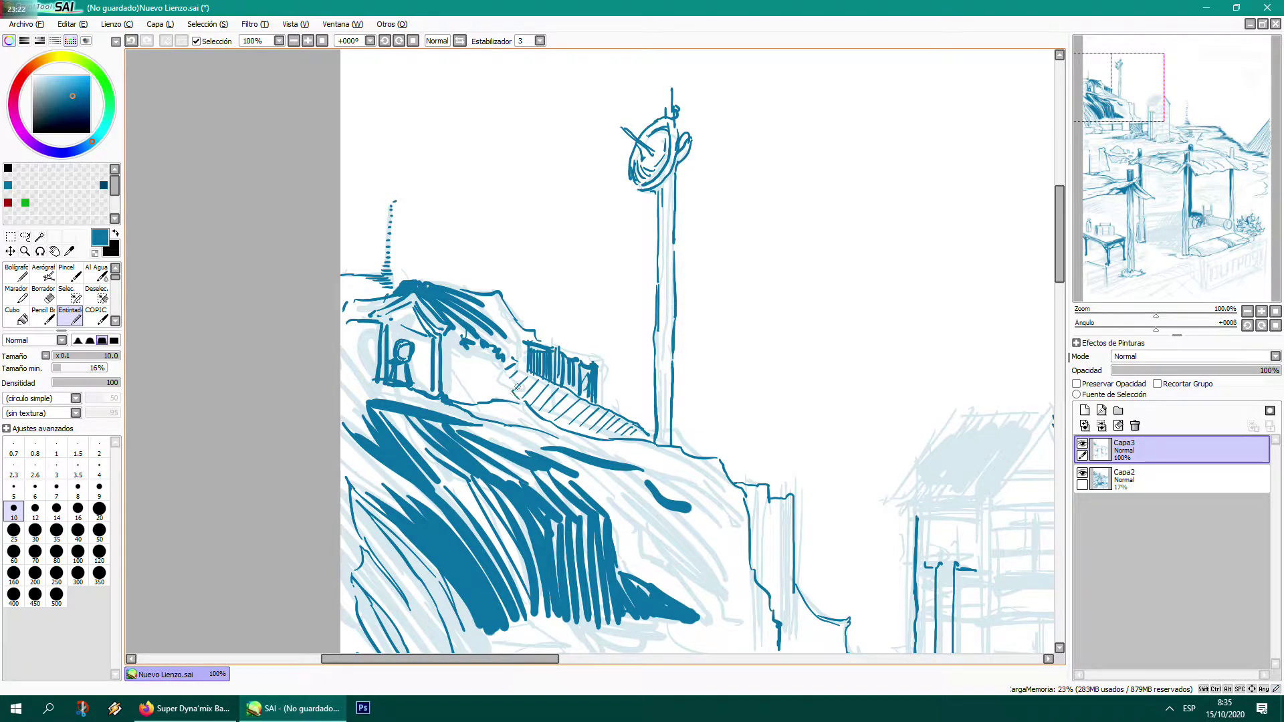
- Crosshatch the sloping fence beside the hilltop buildings to form its wire mesh
{"action": "mouse_move", "coordinate": [519, 372]}
{"action": "left_mouse_down"}
{"action": "mouse_move", "coordinate": [550, 415]}
{"action": "mouse_move", "coordinate": [609, 428]}
{"action": "left_mouse_up"}
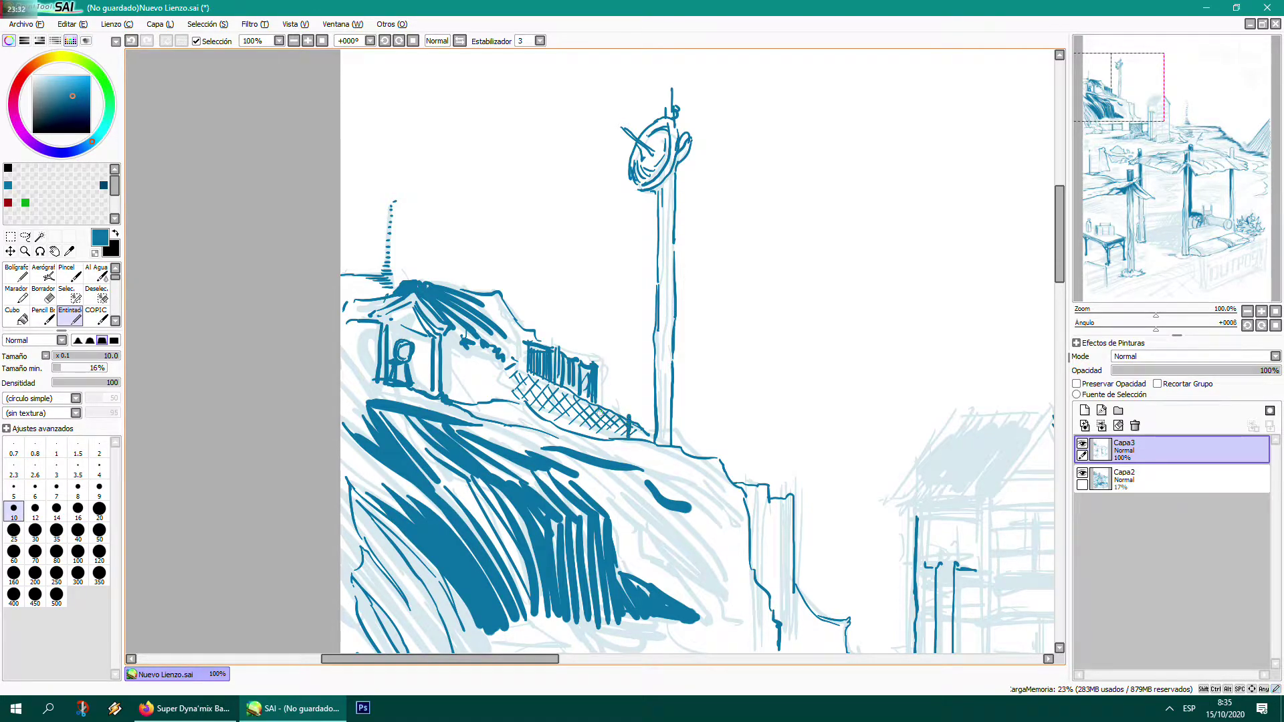
{"action": "mouse_move", "coordinate": [594, 402]}
{"action": "left_mouse_down"}
{"action": "mouse_move", "coordinate": [593, 422]}
{"action": "mouse_move", "coordinate": [594, 400]}
{"action": "mouse_move", "coordinate": [565, 420]}
{"action": "mouse_move", "coordinate": [566, 387]}
{"action": "mouse_move", "coordinate": [501, 389]}
{"action": "mouse_move", "coordinate": [506, 366]}
{"action": "mouse_move", "coordinate": [506, 387]}
{"action": "mouse_move", "coordinate": [465, 387]}
{"action": "mouse_move", "coordinate": [490, 379]}
{"action": "left_mouse_up"}
{"action": "mouse_move", "coordinate": [497, 366]}
{"action": "left_mouse_down"}
{"action": "mouse_move", "coordinate": [456, 340]}
{"action": "mouse_move", "coordinate": [479, 378]}
{"action": "mouse_move", "coordinate": [449, 343]}
{"action": "mouse_move", "coordinate": [471, 382]}
{"action": "mouse_move", "coordinate": [446, 353]}
{"action": "mouse_move", "coordinate": [467, 386]}
{"action": "mouse_move", "coordinate": [444, 376]}
{"action": "mouse_move", "coordinate": [455, 398]}
{"action": "mouse_move", "coordinate": [440, 380]}
{"action": "mouse_move", "coordinate": [451, 399]}
{"action": "mouse_move", "coordinate": [488, 398]}
{"action": "mouse_move", "coordinate": [470, 395]}
{"action": "mouse_move", "coordinate": [472, 415]}
{"action": "mouse_move", "coordinate": [639, 452]}
{"action": "mouse_move", "coordinate": [484, 152]}
{"action": "left_mouse_up"}
{"action": "scroll", "coordinate": [674, 481], "scroll_direction": "down", "scroll_amount": 3}
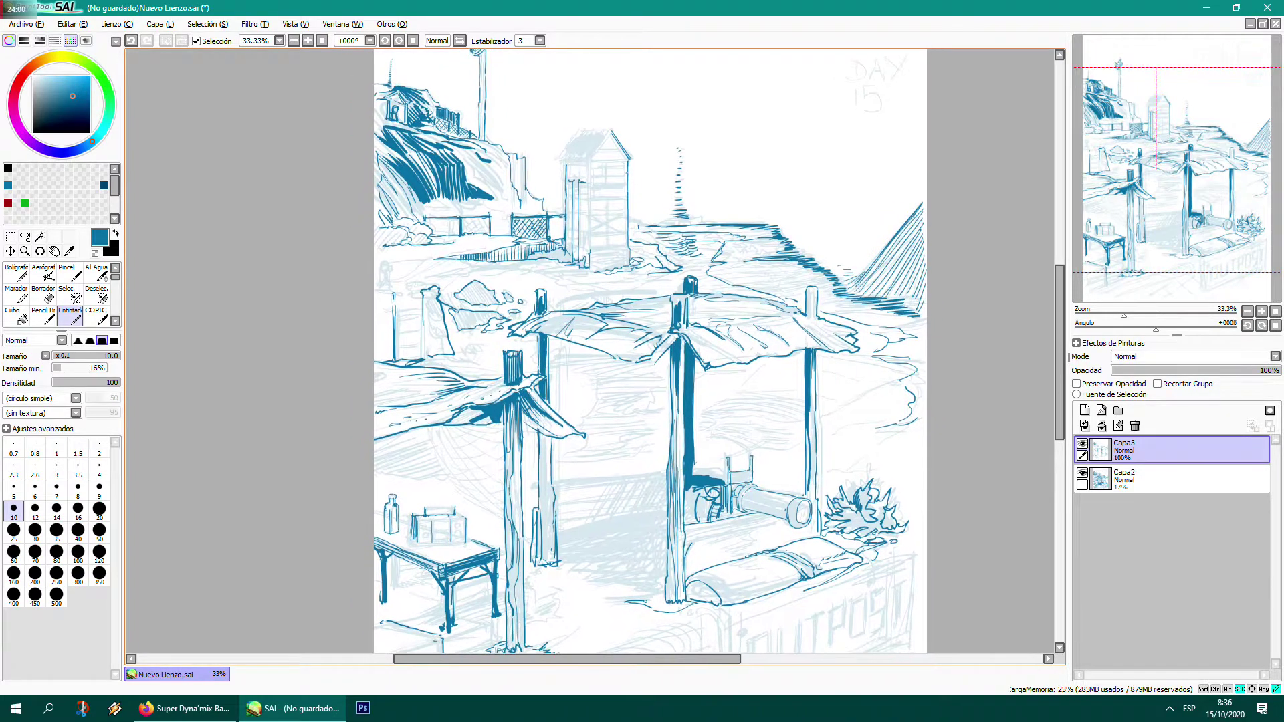
{"action": "left_click_drag", "start_coordinate": [614, 348], "coordinate": [594, 369]}
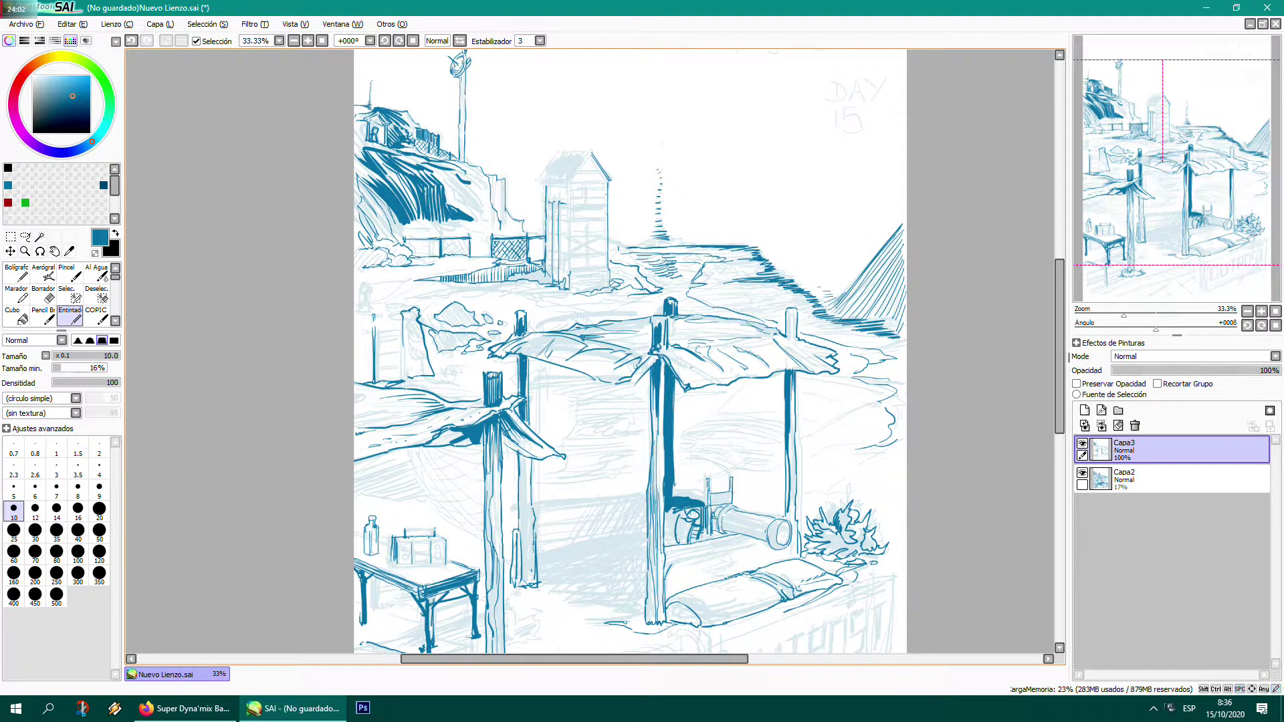
- Try adjusting the opacity of the faded sketch layer Capa2 and return to layer Capa3
{"action": "left_click", "coordinate": [1144, 476]}
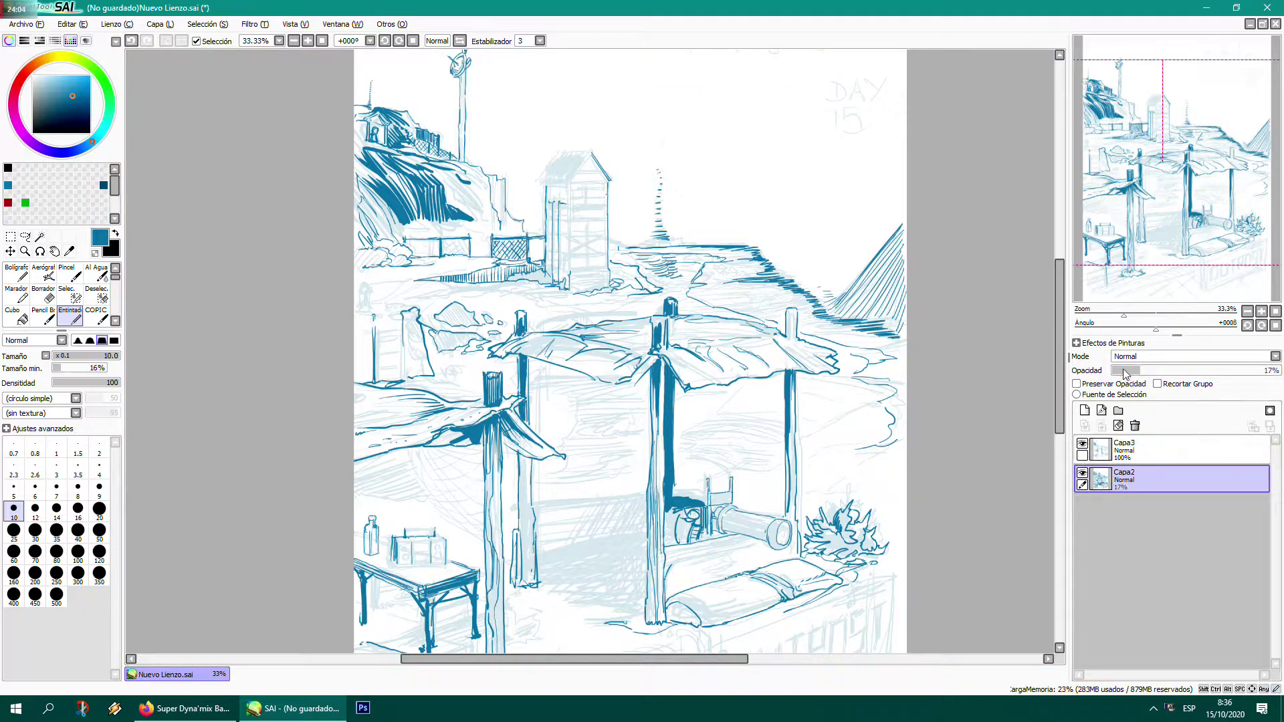
{"action": "left_click", "coordinate": [1120, 371]}
{"action": "left_click_drag", "start_coordinate": [1121, 371], "coordinate": [1140, 372]}
{"action": "left_click", "coordinate": [1177, 446]}
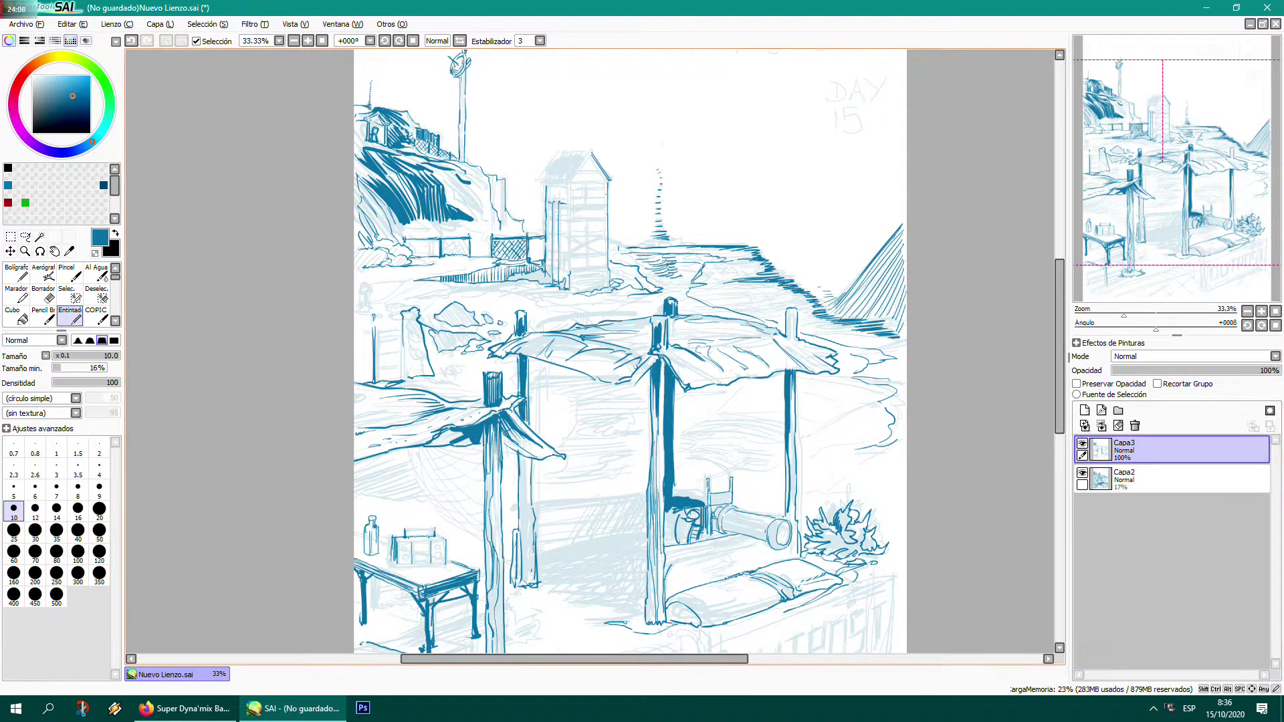
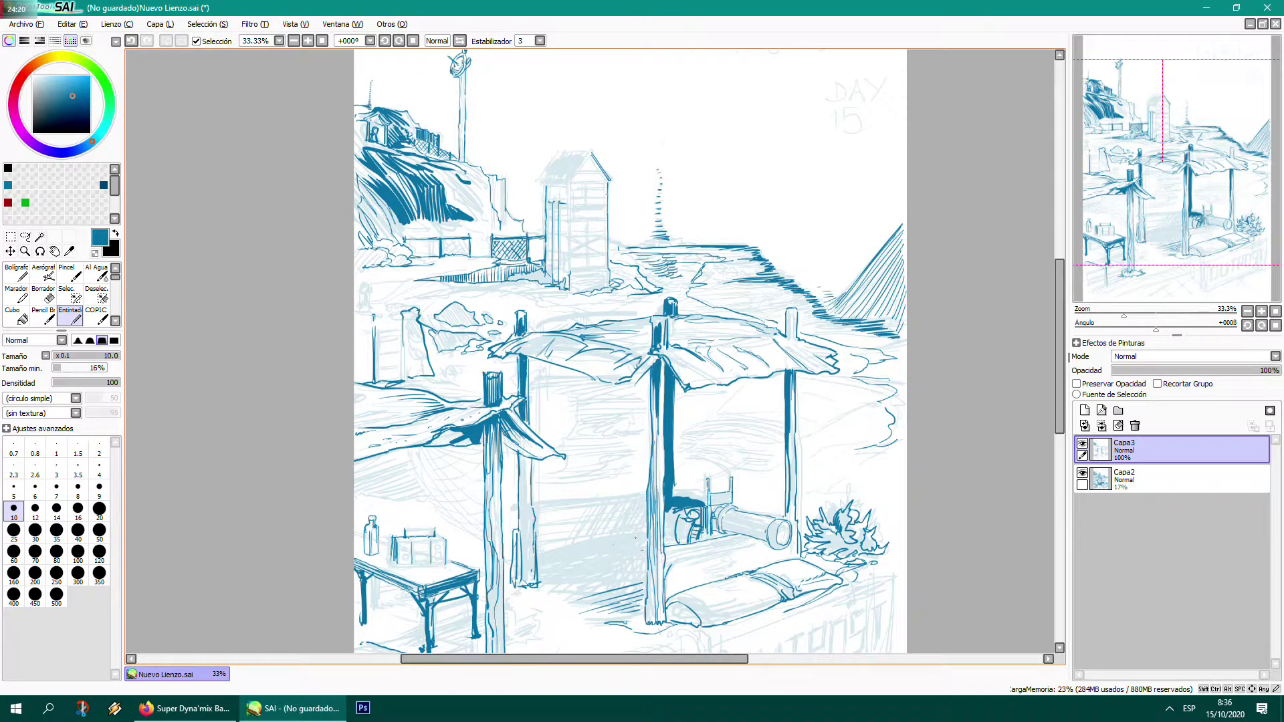
- Ink the low rail between the shelter's posts and hatch the floor shadow beneath it with long slanted strokes
{"action": "left_click_drag", "start_coordinate": [552, 573], "coordinate": [535, 577]}
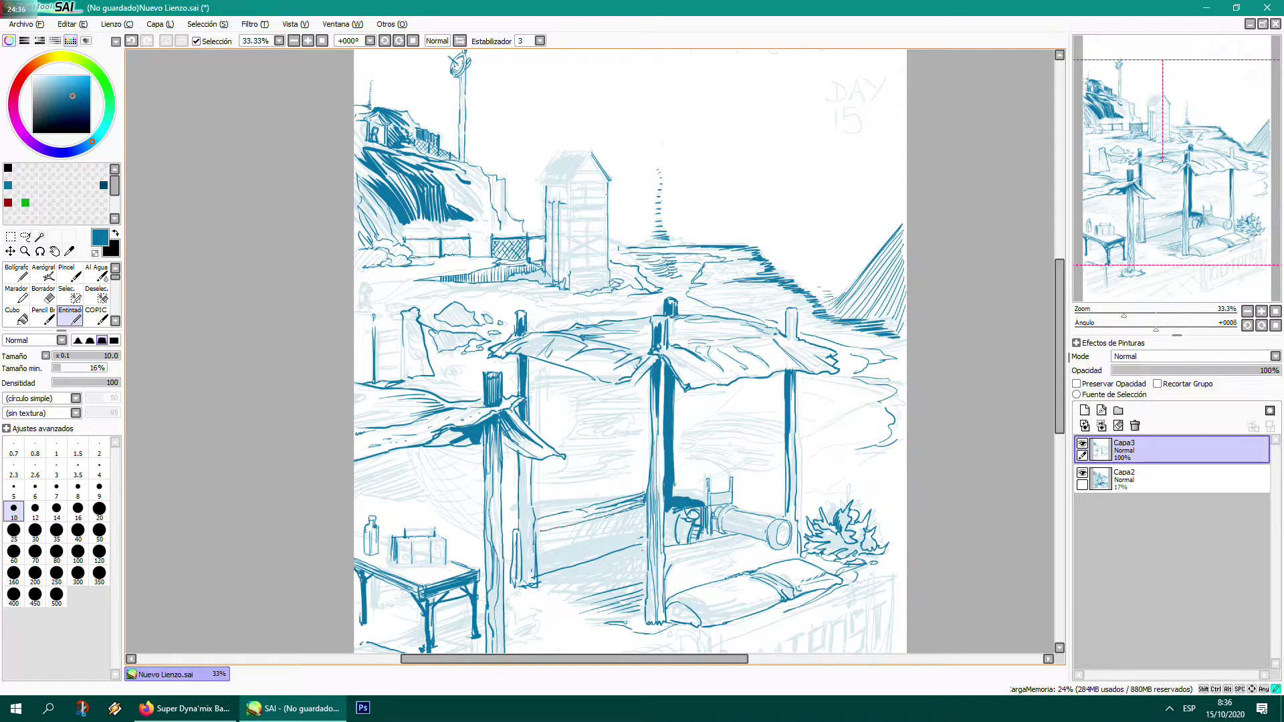
{"action": "mouse_move", "coordinate": [642, 504]}
{"action": "left_mouse_down"}
{"action": "mouse_move", "coordinate": [540, 535]}
{"action": "mouse_move", "coordinate": [538, 567]}
{"action": "left_mouse_up"}
{"action": "left_click_drag", "start_coordinate": [641, 547], "coordinate": [547, 575]}
{"action": "mouse_move", "coordinate": [637, 550]}
{"action": "left_mouse_down"}
{"action": "mouse_move", "coordinate": [537, 580]}
{"action": "mouse_move", "coordinate": [549, 599]}
{"action": "mouse_move", "coordinate": [623, 581]}
{"action": "mouse_move", "coordinate": [549, 604]}
{"action": "left_mouse_up"}
{"action": "left_click_drag", "start_coordinate": [644, 576], "coordinate": [556, 603]}
- Hatch the bracket above the gun barrel with vertical strokes and thicken its two uprights
{"action": "scroll", "coordinate": [770, 536], "scroll_direction": "up", "scroll_amount": 3}
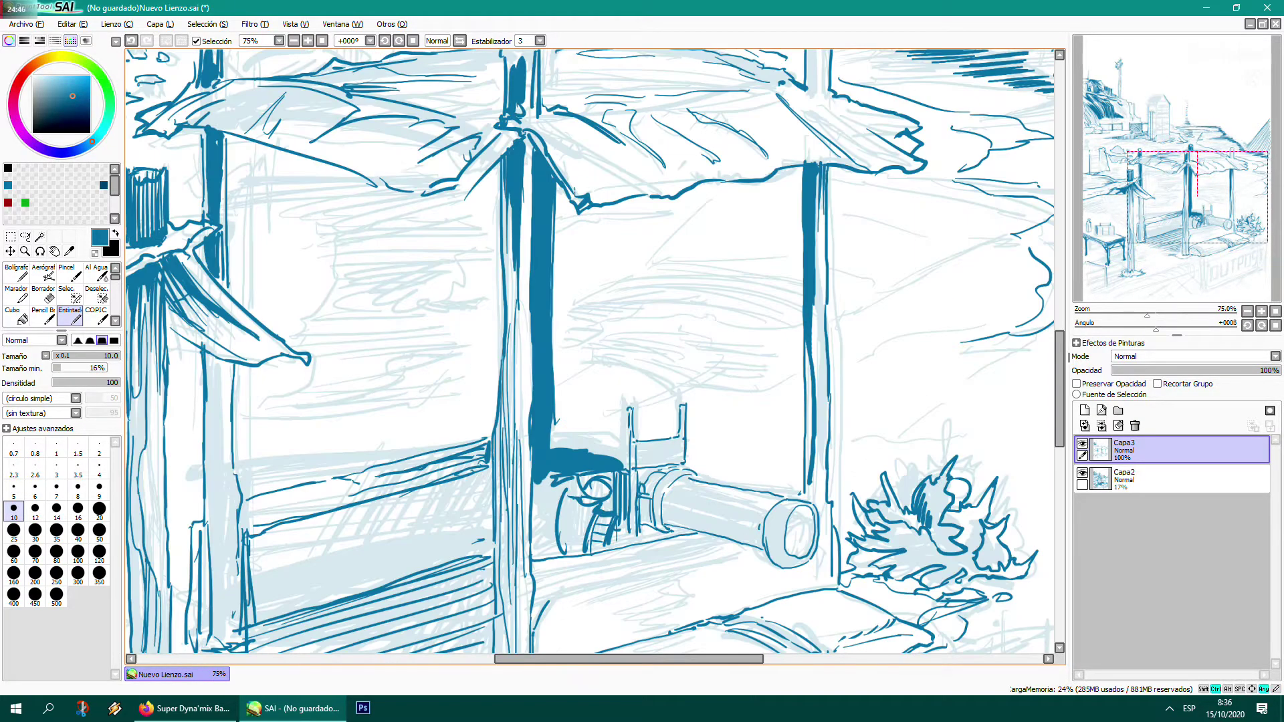
{"action": "scroll", "coordinate": [770, 536], "scroll_direction": "up", "scroll_amount": 2}
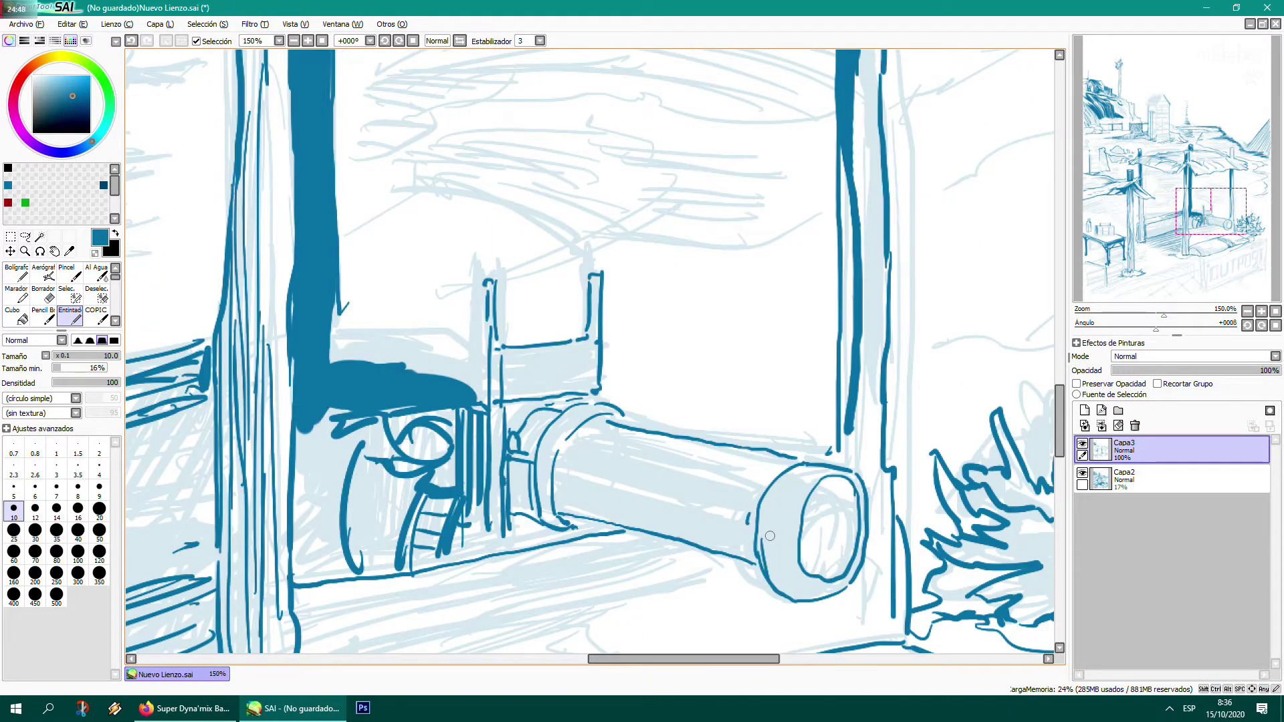
{"action": "left_click_drag", "start_coordinate": [621, 424], "coordinate": [624, 418]}
{"action": "left_click_drag", "start_coordinate": [592, 349], "coordinate": [583, 388]}
{"action": "mouse_move", "coordinate": [579, 344]}
{"action": "left_mouse_down"}
{"action": "mouse_move", "coordinate": [577, 387]}
{"action": "mouse_move", "coordinate": [558, 392]}
{"action": "left_mouse_up"}
{"action": "mouse_move", "coordinate": [553, 346]}
{"action": "left_mouse_down"}
{"action": "mouse_move", "coordinate": [537, 394]}
{"action": "mouse_move", "coordinate": [522, 355]}
{"action": "mouse_move", "coordinate": [515, 400]}
{"action": "left_mouse_up"}
{"action": "left_click_drag", "start_coordinate": [511, 353], "coordinate": [507, 399]}
{"action": "left_click_drag", "start_coordinate": [489, 279], "coordinate": [489, 408]}
{"action": "left_click_drag", "start_coordinate": [495, 338], "coordinate": [495, 411]}
{"action": "left_click_drag", "start_coordinate": [591, 276], "coordinate": [582, 346]}
{"action": "left_click_drag", "start_coordinate": [484, 324], "coordinate": [477, 351]}
{"action": "mouse_move", "coordinate": [589, 328]}
{"action": "left_mouse_down"}
{"action": "mouse_move", "coordinate": [591, 307]}
{"action": "mouse_move", "coordinate": [588, 346]}
{"action": "left_mouse_up"}
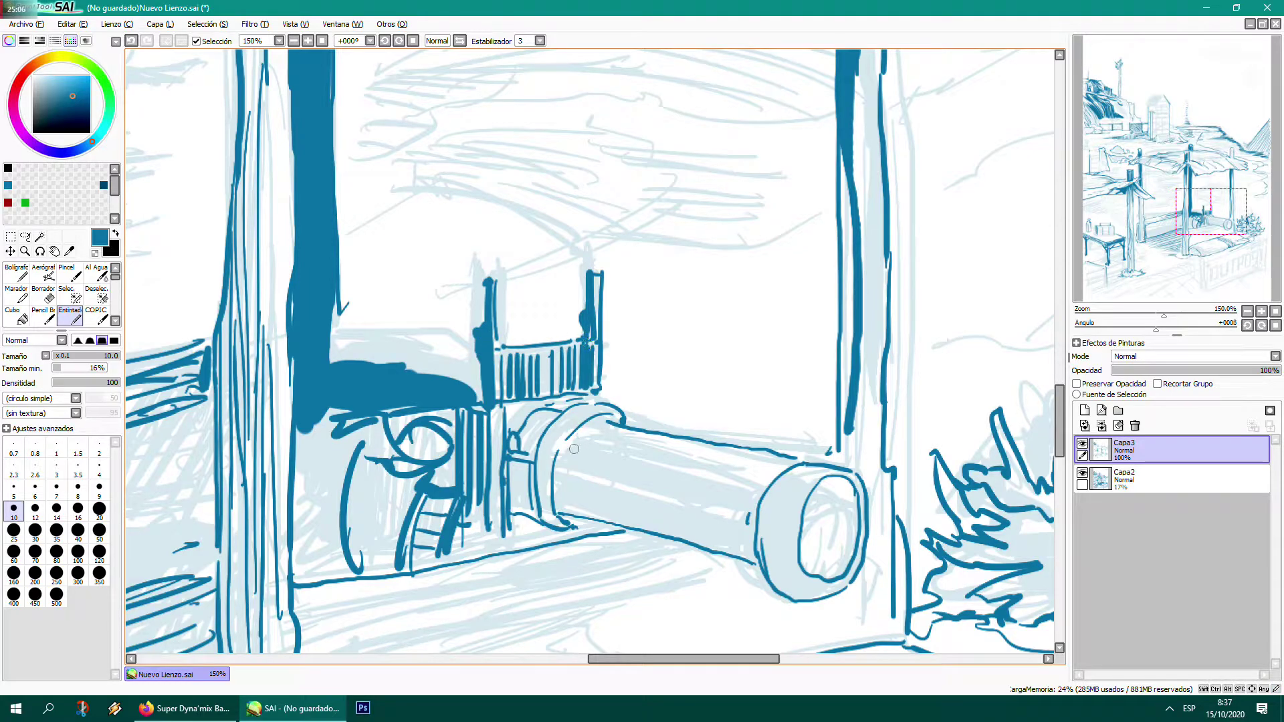
- Ink rows of short curved strokes along the gun barrel and shade its rear collar with curved lines
{"action": "mouse_move", "coordinate": [576, 437]}
{"action": "left_mouse_down"}
{"action": "mouse_move", "coordinate": [574, 469]}
{"action": "mouse_move", "coordinate": [583, 449]}
{"action": "mouse_move", "coordinate": [583, 469]}
{"action": "mouse_move", "coordinate": [603, 454]}
{"action": "mouse_move", "coordinate": [608, 475]}
{"action": "mouse_move", "coordinate": [617, 463]}
{"action": "mouse_move", "coordinate": [631, 477]}
{"action": "mouse_move", "coordinate": [628, 464]}
{"action": "mouse_move", "coordinate": [660, 483]}
{"action": "mouse_move", "coordinate": [660, 470]}
{"action": "mouse_move", "coordinate": [682, 491]}
{"action": "mouse_move", "coordinate": [690, 479]}
{"action": "mouse_move", "coordinate": [692, 495]}
{"action": "mouse_move", "coordinate": [699, 480]}
{"action": "mouse_move", "coordinate": [753, 509]}
{"action": "left_mouse_up"}
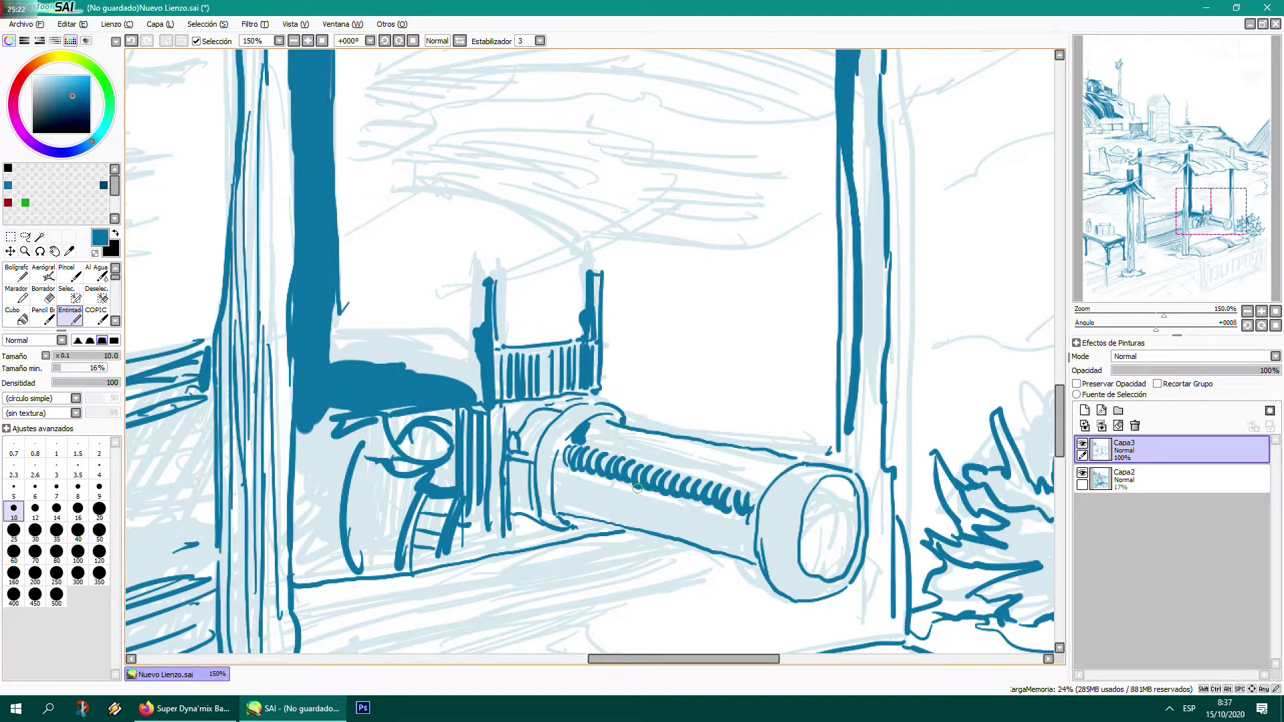
{"action": "mouse_move", "coordinate": [561, 487]}
{"action": "left_mouse_down"}
{"action": "mouse_move", "coordinate": [590, 501]}
{"action": "mouse_move", "coordinate": [611, 490]}
{"action": "mouse_move", "coordinate": [617, 506]}
{"action": "mouse_move", "coordinate": [656, 502]}
{"action": "mouse_move", "coordinate": [658, 517]}
{"action": "mouse_move", "coordinate": [709, 529]}
{"action": "mouse_move", "coordinate": [710, 518]}
{"action": "mouse_move", "coordinate": [718, 533]}
{"action": "mouse_move", "coordinate": [722, 520]}
{"action": "mouse_move", "coordinate": [749, 538]}
{"action": "mouse_move", "coordinate": [706, 524]}
{"action": "mouse_move", "coordinate": [719, 524]}
{"action": "mouse_move", "coordinate": [706, 498]}
{"action": "mouse_move", "coordinate": [734, 500]}
{"action": "mouse_move", "coordinate": [657, 472]}
{"action": "mouse_move", "coordinate": [719, 485]}
{"action": "mouse_move", "coordinate": [597, 452]}
{"action": "mouse_move", "coordinate": [752, 496]}
{"action": "left_mouse_up"}
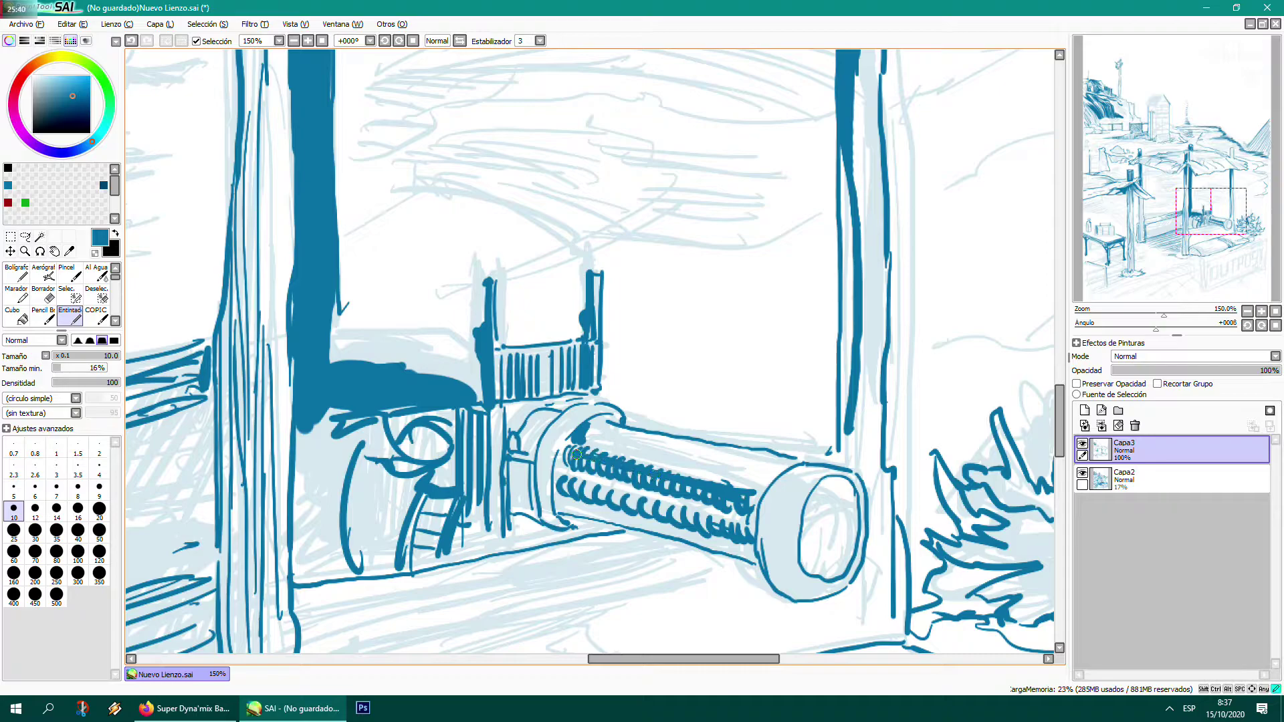
{"action": "mouse_move", "coordinate": [566, 453]}
{"action": "left_mouse_down"}
{"action": "mouse_move", "coordinate": [576, 447]}
{"action": "mouse_move", "coordinate": [546, 456]}
{"action": "mouse_move", "coordinate": [571, 419]}
{"action": "mouse_move", "coordinate": [543, 468]}
{"action": "left_mouse_up"}
{"action": "left_click_drag", "start_coordinate": [562, 418], "coordinate": [536, 476]}
{"action": "mouse_move", "coordinate": [577, 420]}
{"action": "left_mouse_down"}
{"action": "mouse_move", "coordinate": [545, 464]}
{"action": "mouse_move", "coordinate": [540, 513]}
{"action": "left_mouse_up"}
{"action": "mouse_move", "coordinate": [543, 463]}
{"action": "left_mouse_down"}
{"action": "mouse_move", "coordinate": [535, 504]}
{"action": "mouse_move", "coordinate": [540, 494]}
{"action": "left_mouse_up"}
{"action": "mouse_move", "coordinate": [581, 416]}
{"action": "left_mouse_down"}
{"action": "mouse_move", "coordinate": [566, 428]}
{"action": "mouse_move", "coordinate": [609, 421]}
{"action": "left_mouse_up"}
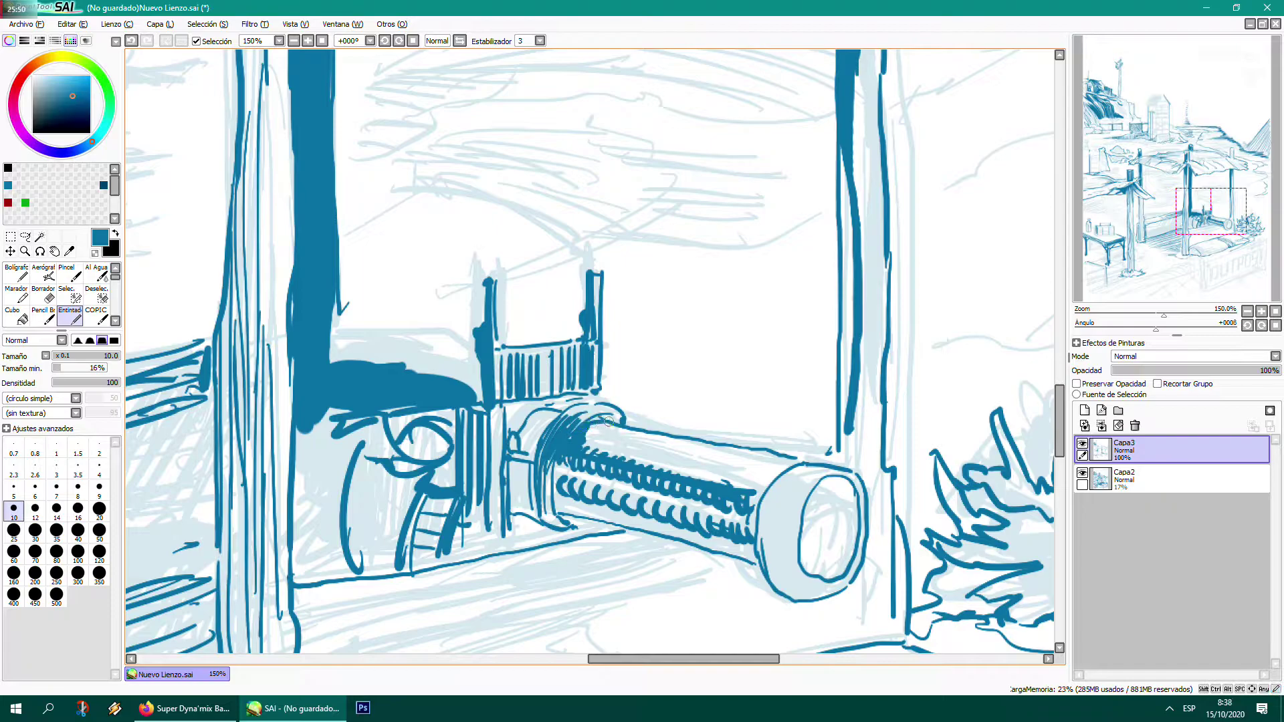
- Shade the ring around the gun's muzzle with curved strokes following its rim
{"action": "left_click_drag", "start_coordinate": [803, 484], "coordinate": [797, 495]}
{"action": "left_click_drag", "start_coordinate": [798, 492], "coordinate": [786, 578]}
{"action": "left_click_drag", "start_coordinate": [801, 499], "coordinate": [797, 583]}
{"action": "mouse_move", "coordinate": [794, 530]}
{"action": "left_mouse_down"}
{"action": "mouse_move", "coordinate": [807, 589]}
{"action": "mouse_move", "coordinate": [816, 580]}
{"action": "left_mouse_up"}
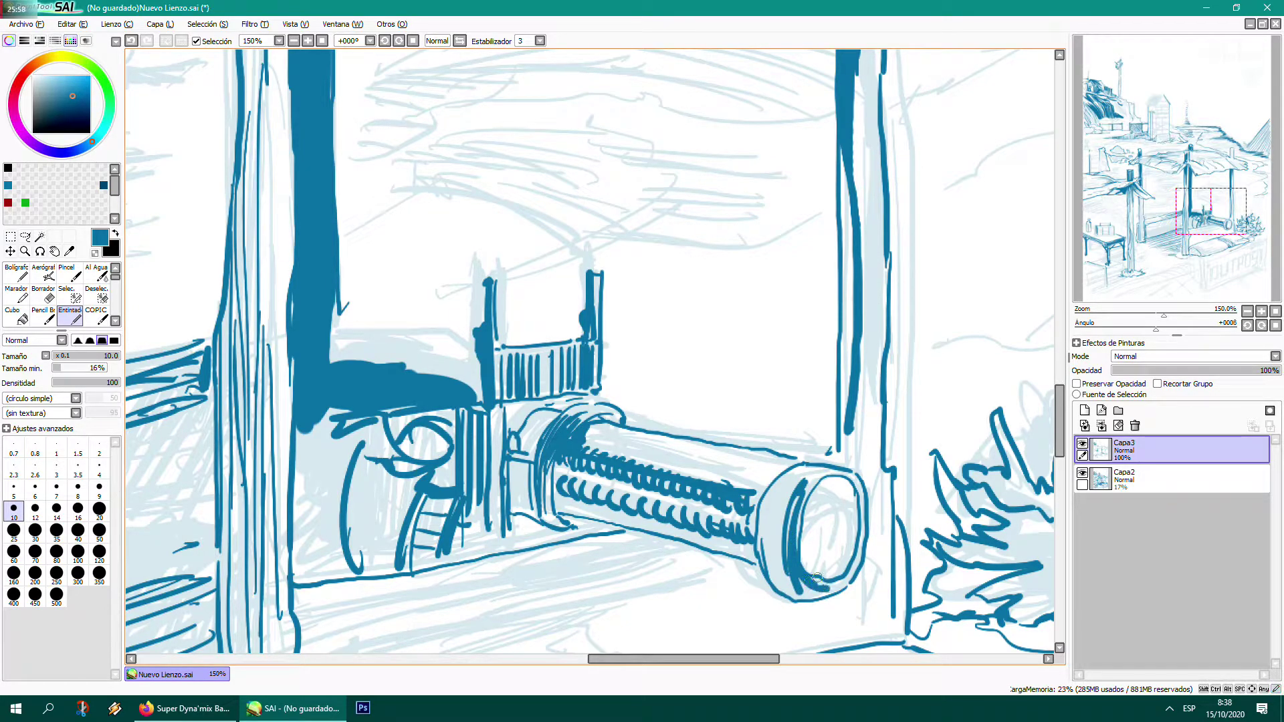
{"action": "left_click_drag", "start_coordinate": [777, 491], "coordinate": [781, 591]}
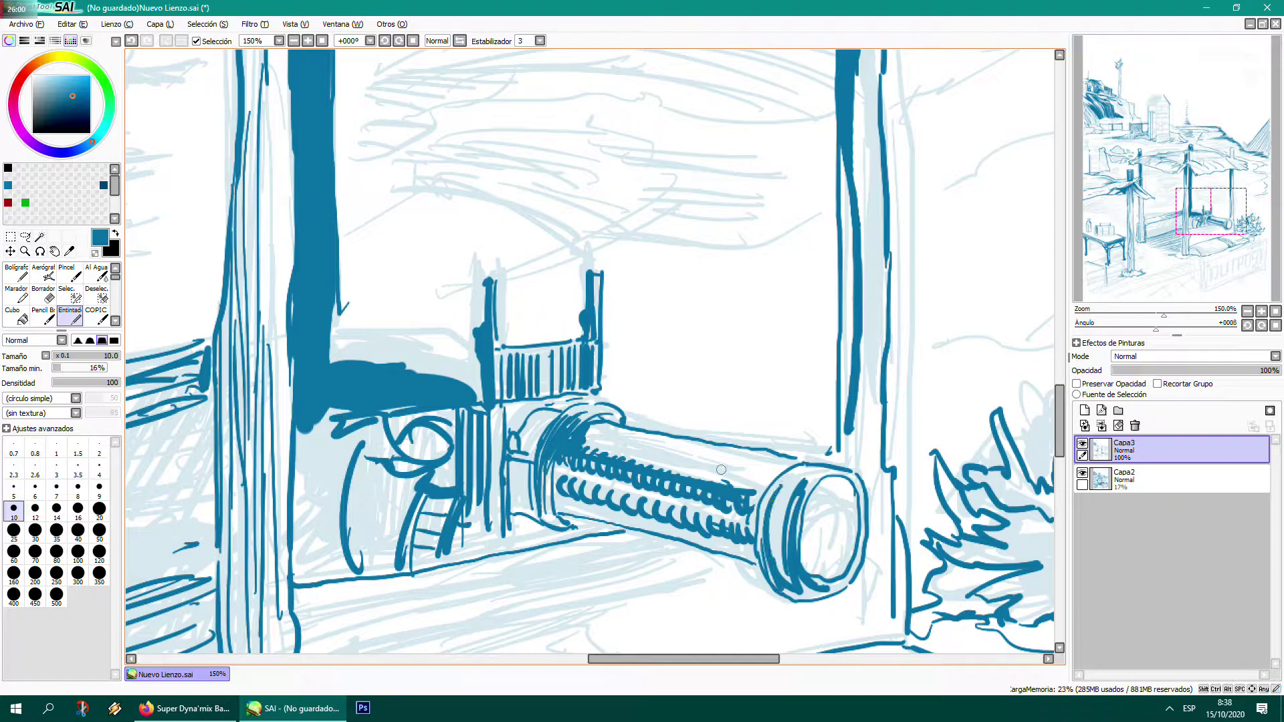
- Draw a row of short curved ribs along the upper edge of the gun barrel
{"action": "mouse_move", "coordinate": [783, 462]}
{"action": "left_mouse_down"}
{"action": "mouse_move", "coordinate": [768, 475]}
{"action": "mouse_move", "coordinate": [649, 447]}
{"action": "left_mouse_up"}
{"action": "left_click_drag", "start_coordinate": [646, 429], "coordinate": [631, 443]}
{"action": "mouse_move", "coordinate": [627, 425]}
{"action": "left_mouse_down"}
{"action": "mouse_move", "coordinate": [621, 441]}
{"action": "mouse_move", "coordinate": [588, 435]}
{"action": "left_mouse_up"}
{"action": "left_click_drag", "start_coordinate": [607, 419], "coordinate": [598, 429]}
{"action": "mouse_move", "coordinate": [795, 451]}
{"action": "left_mouse_down"}
{"action": "mouse_move", "coordinate": [786, 475]}
{"action": "mouse_move", "coordinate": [780, 462]}
{"action": "mouse_move", "coordinate": [753, 475]}
{"action": "mouse_move", "coordinate": [721, 461]}
{"action": "left_mouse_up"}
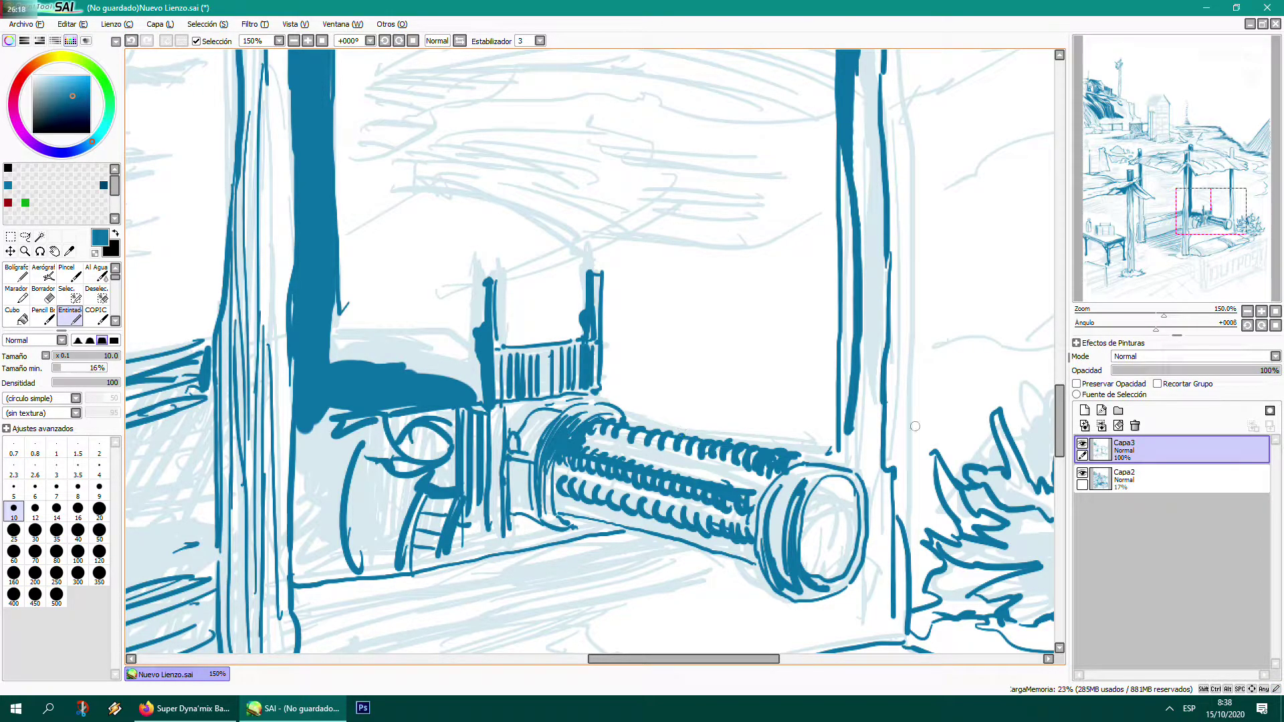
- Hide the sketch layer Capa2 and darken the gun barrel's ribbed rows and underside with long strokes
{"action": "left_click", "coordinate": [1081, 472]}
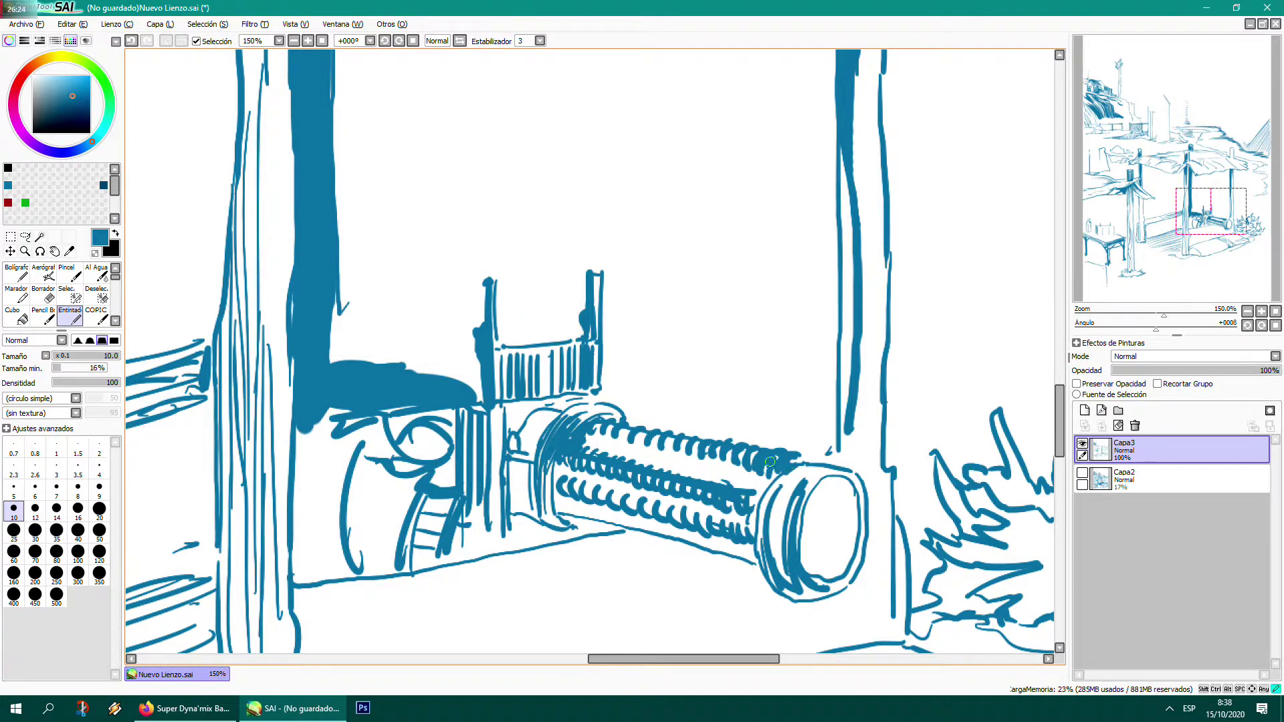
{"action": "left_click_drag", "start_coordinate": [776, 466], "coordinate": [587, 433]}
{"action": "left_click_drag", "start_coordinate": [755, 473], "coordinate": [579, 432]}
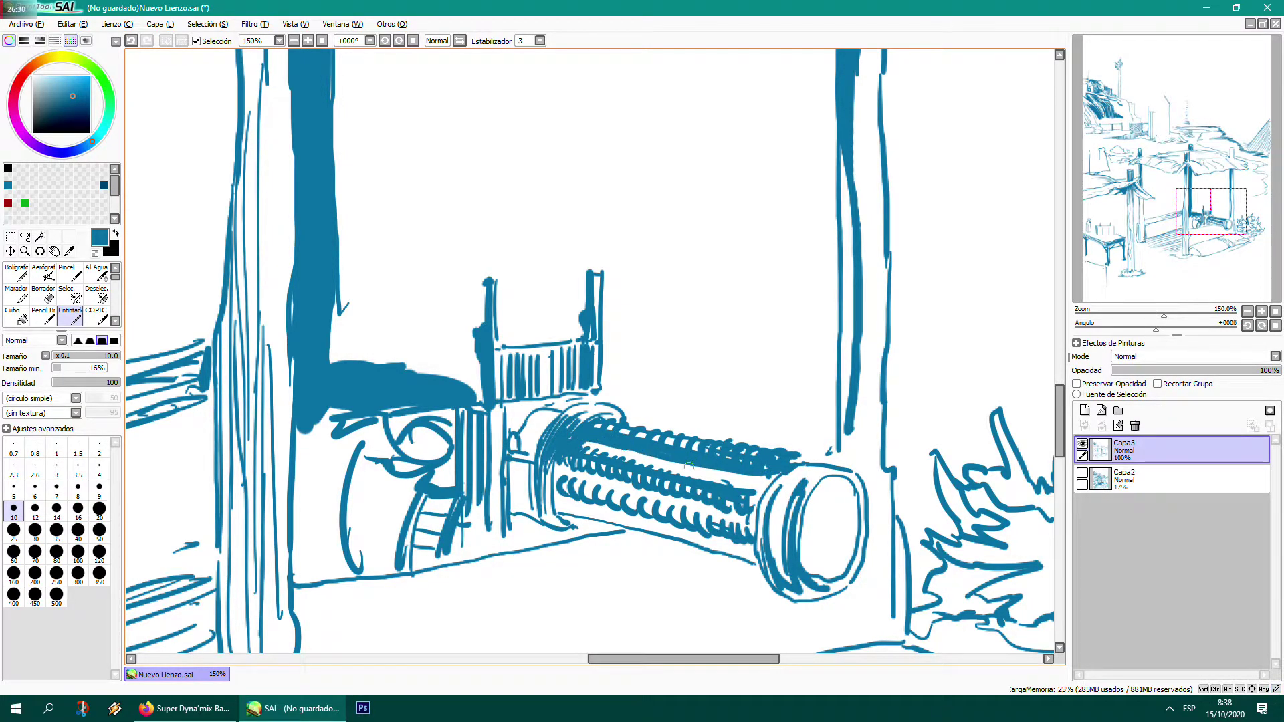
{"action": "left_click_drag", "start_coordinate": [756, 506], "coordinate": [569, 460]}
{"action": "left_click_drag", "start_coordinate": [745, 535], "coordinate": [581, 490]}
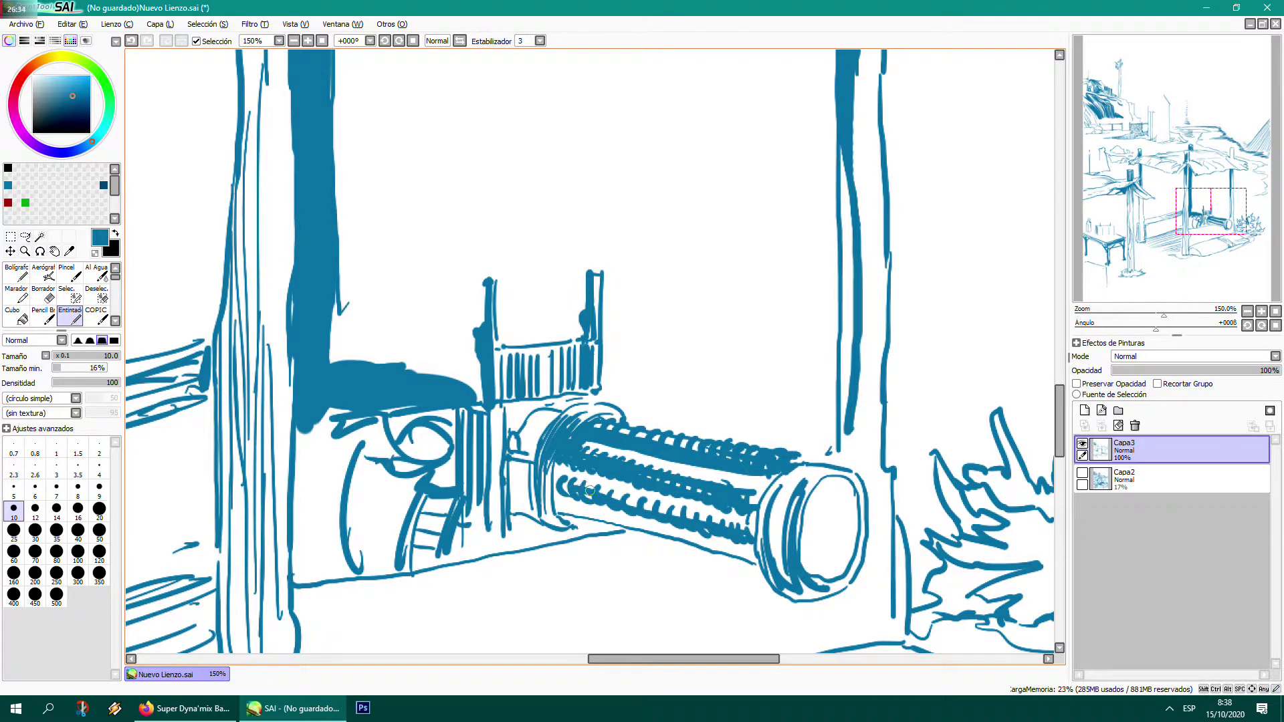
{"action": "left_click_drag", "start_coordinate": [752, 548], "coordinate": [565, 496]}
{"action": "left_click_drag", "start_coordinate": [696, 534], "coordinate": [560, 503]}
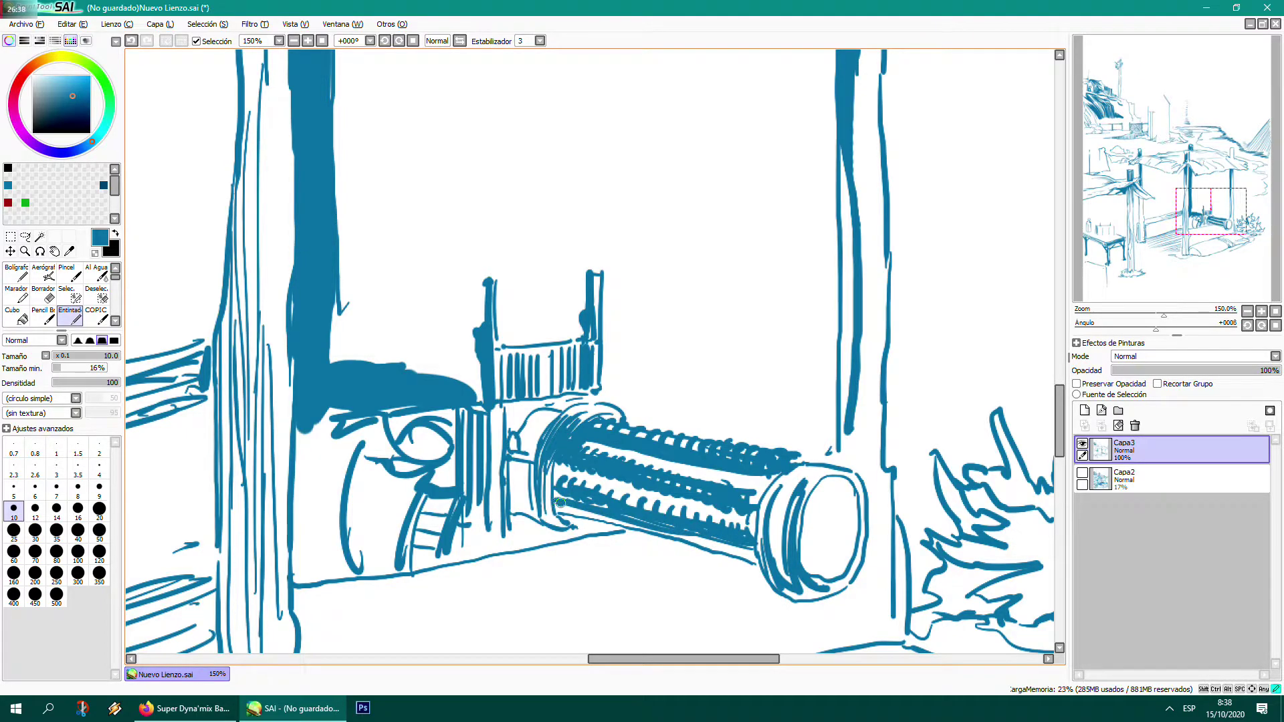
{"action": "left_click_drag", "start_coordinate": [622, 529], "coordinate": [523, 538]}
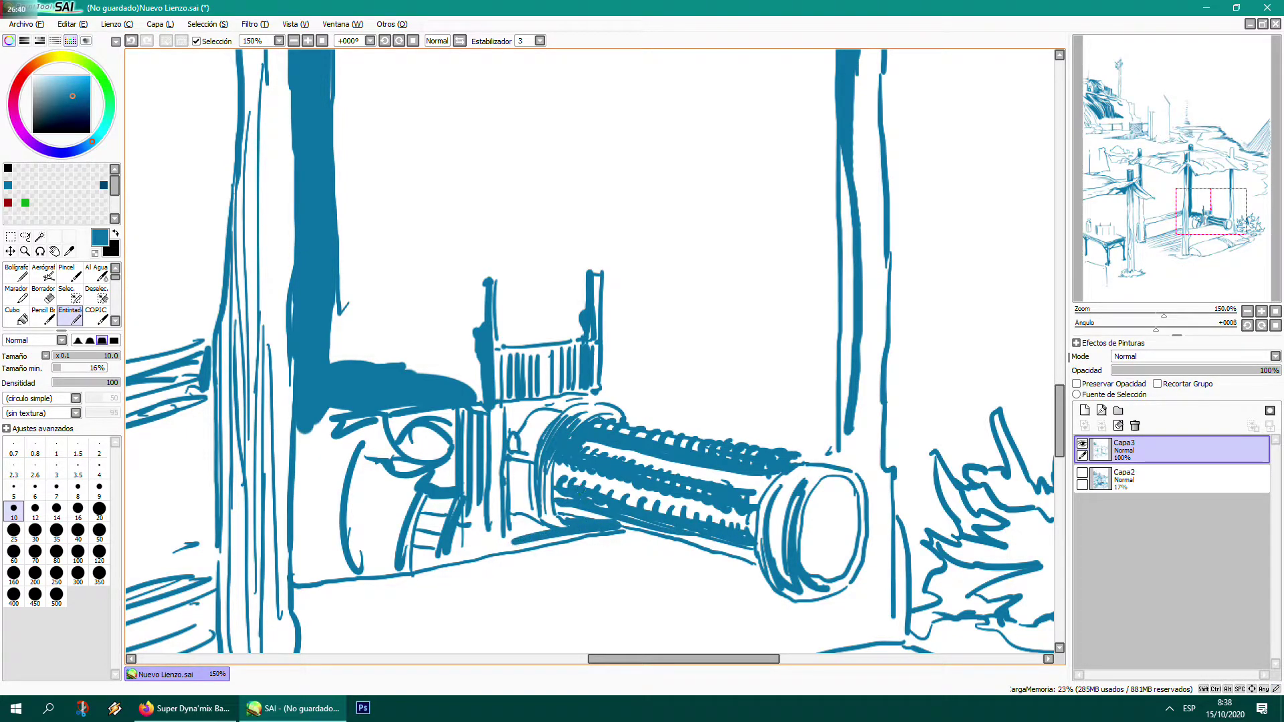
- Shade the gun's mount behind the barrel collar with dense vertical strokes
{"action": "mouse_move", "coordinate": [529, 458]}
{"action": "left_mouse_down"}
{"action": "mouse_move", "coordinate": [524, 504]}
{"action": "mouse_move", "coordinate": [509, 508]}
{"action": "left_mouse_up"}
{"action": "mouse_move", "coordinate": [552, 418]}
{"action": "left_mouse_down"}
{"action": "mouse_move", "coordinate": [528, 452]}
{"action": "mouse_move", "coordinate": [524, 419]}
{"action": "mouse_move", "coordinate": [516, 442]}
{"action": "left_mouse_up"}
{"action": "left_click_drag", "start_coordinate": [514, 398], "coordinate": [502, 529]}
{"action": "left_click_drag", "start_coordinate": [493, 416], "coordinate": [492, 552]}
{"action": "left_click_drag", "start_coordinate": [491, 480], "coordinate": [493, 559]}
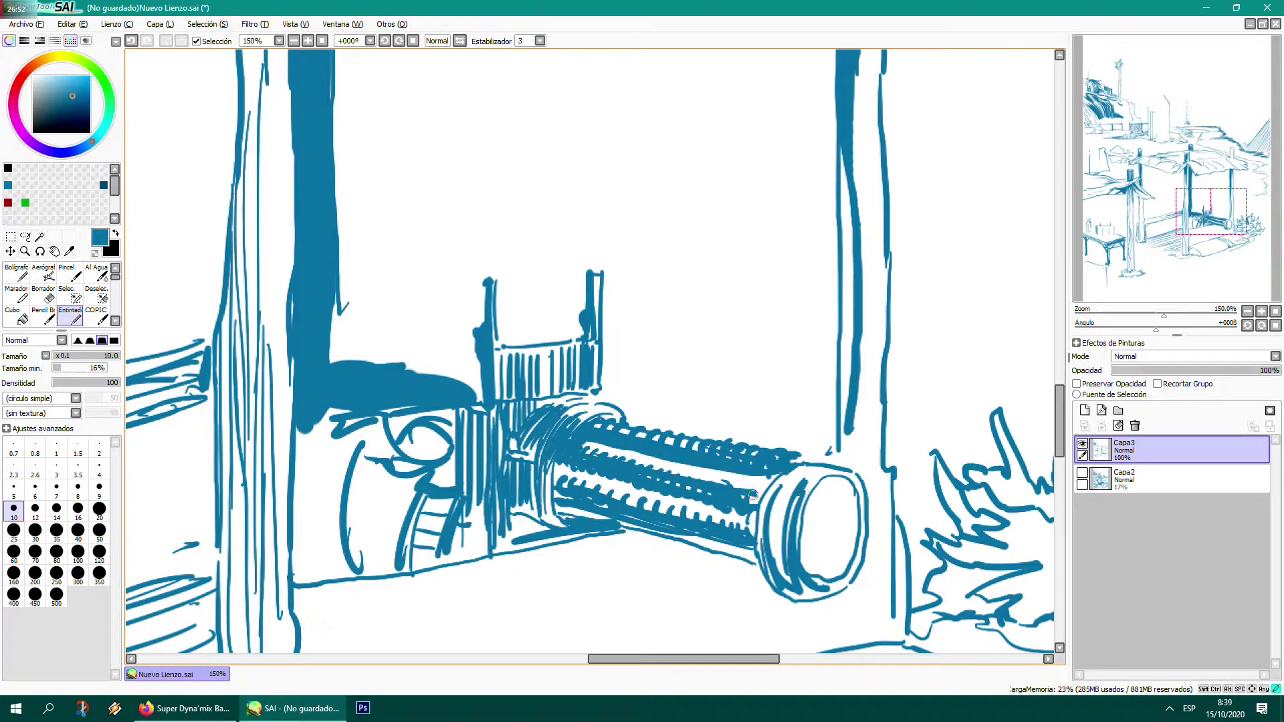
- Shade the gun's muzzle rim with three solid bores inside it, and darken the lower part of the post behind
{"action": "mouse_move", "coordinate": [817, 479]}
{"action": "left_mouse_down"}
{"action": "mouse_move", "coordinate": [785, 517]}
{"action": "mouse_move", "coordinate": [809, 474]}
{"action": "mouse_move", "coordinate": [782, 488]}
{"action": "mouse_move", "coordinate": [794, 470]}
{"action": "mouse_move", "coordinate": [820, 490]}
{"action": "mouse_move", "coordinate": [829, 481]}
{"action": "mouse_move", "coordinate": [800, 531]}
{"action": "mouse_move", "coordinate": [808, 507]}
{"action": "mouse_move", "coordinate": [804, 569]}
{"action": "mouse_move", "coordinate": [838, 587]}
{"action": "mouse_move", "coordinate": [784, 582]}
{"action": "mouse_move", "coordinate": [809, 594]}
{"action": "mouse_move", "coordinate": [773, 575]}
{"action": "mouse_move", "coordinate": [815, 594]}
{"action": "left_mouse_up"}
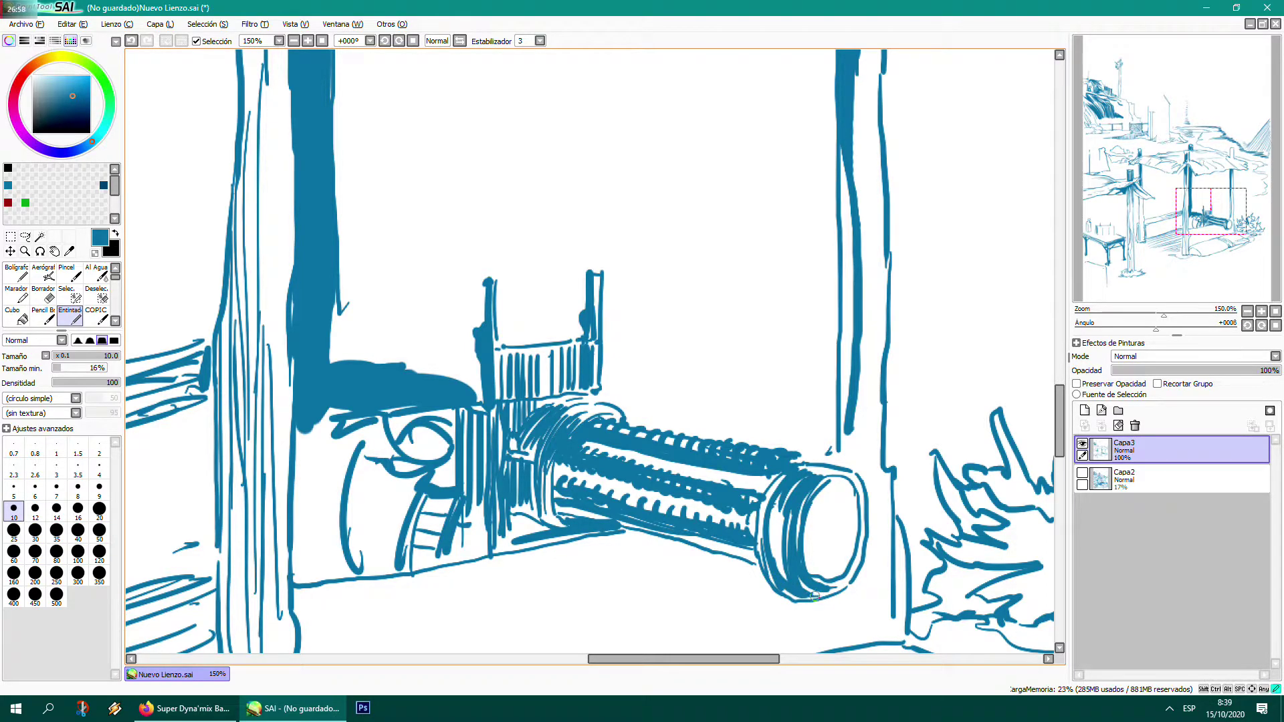
{"action": "left_click_drag", "start_coordinate": [825, 516], "coordinate": [815, 500]}
{"action": "left_click_drag", "start_coordinate": [824, 559], "coordinate": [821, 562]}
{"action": "mouse_move", "coordinate": [854, 540]}
{"action": "left_mouse_down"}
{"action": "mouse_move", "coordinate": [839, 513]}
{"action": "mouse_move", "coordinate": [853, 509]}
{"action": "mouse_move", "coordinate": [840, 527]}
{"action": "mouse_move", "coordinate": [826, 506]}
{"action": "mouse_move", "coordinate": [814, 563]}
{"action": "left_mouse_up"}
{"action": "mouse_move", "coordinate": [825, 491]}
{"action": "left_mouse_down"}
{"action": "mouse_move", "coordinate": [833, 483]}
{"action": "mouse_move", "coordinate": [857, 515]}
{"action": "left_mouse_up"}
{"action": "mouse_move", "coordinate": [854, 423]}
{"action": "left_mouse_down"}
{"action": "mouse_move", "coordinate": [841, 454]}
{"action": "mouse_move", "coordinate": [864, 461]}
{"action": "mouse_move", "coordinate": [875, 448]}
{"action": "mouse_move", "coordinate": [875, 358]}
{"action": "mouse_move", "coordinate": [859, 403]}
{"action": "left_mouse_up"}
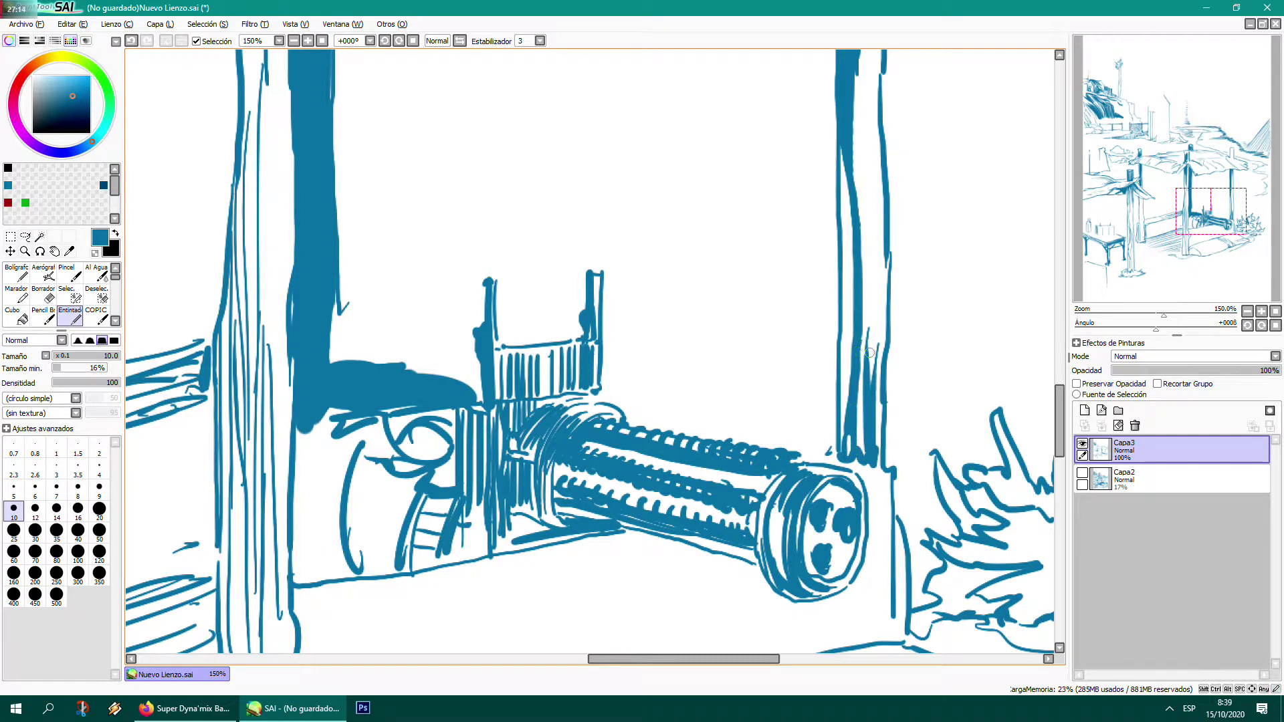
{"action": "mouse_move", "coordinate": [866, 337]}
{"action": "left_mouse_down"}
{"action": "mouse_move", "coordinate": [854, 125]}
{"action": "mouse_move", "coordinate": [843, 436]}
{"action": "mouse_move", "coordinate": [874, 267]}
{"action": "mouse_move", "coordinate": [864, 55]}
{"action": "mouse_move", "coordinate": [804, 332]}
{"action": "mouse_move", "coordinate": [835, 380]}
{"action": "left_mouse_up"}
- Show the sketch layer Capa2 again and ink the two long edges of the foreground curb running from the OUTPOST block
{"action": "scroll", "coordinate": [882, 61], "scroll_direction": "down", "scroll_amount": 4}
{"action": "scroll", "coordinate": [832, 389], "scroll_direction": "down", "scroll_amount": 1}
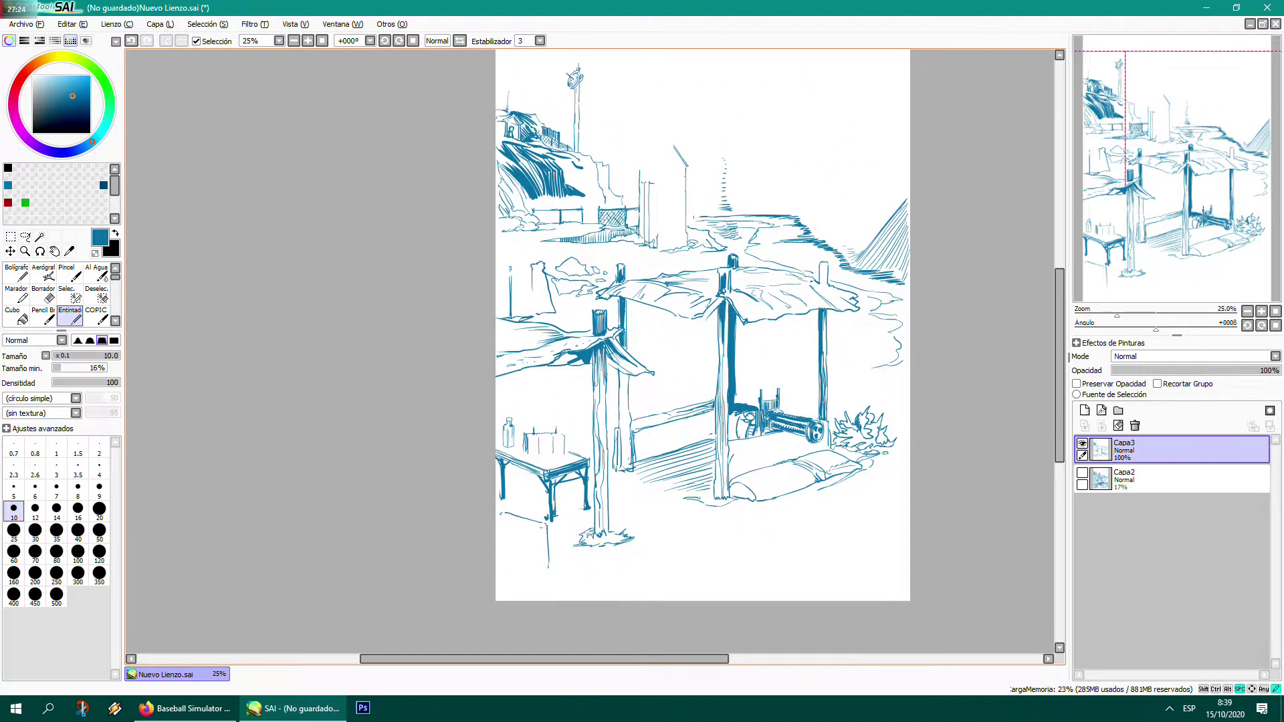
{"action": "left_click", "coordinate": [1082, 474]}
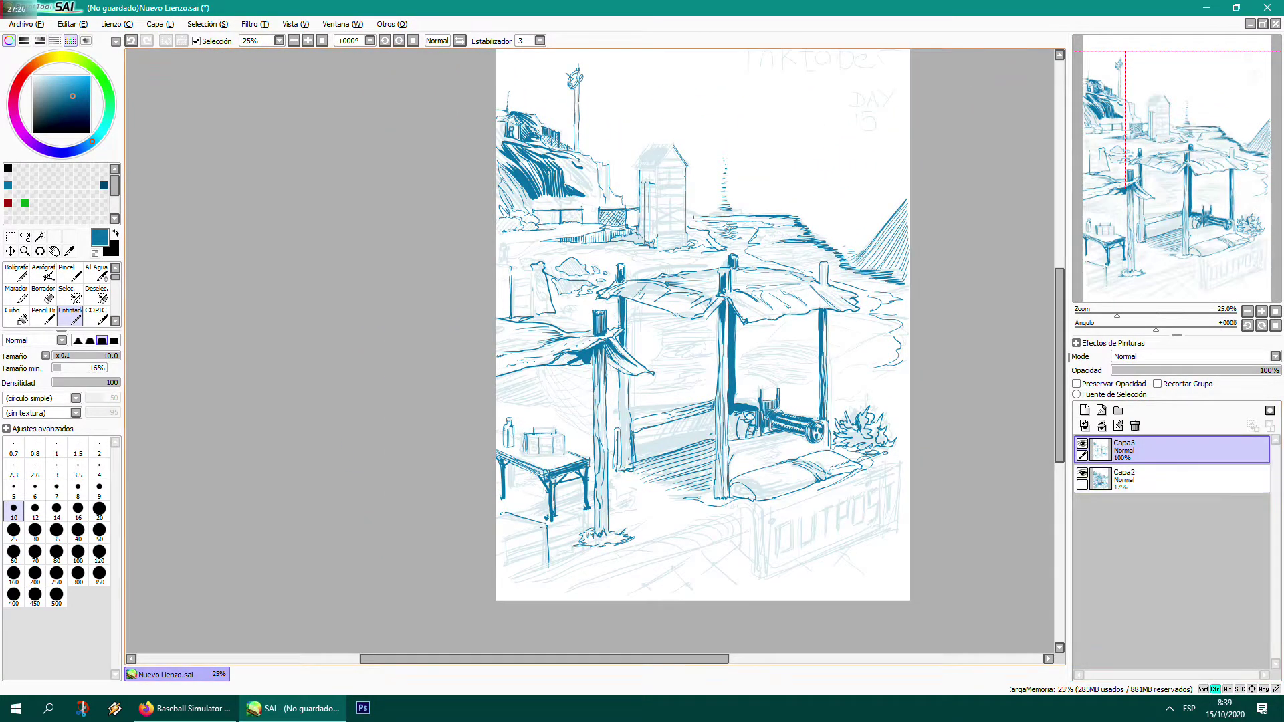
{"action": "scroll", "coordinate": [491, 195], "scroll_direction": "up", "scroll_amount": 1}
{"action": "left_click_drag", "start_coordinate": [863, 629], "coordinate": [727, 443]}
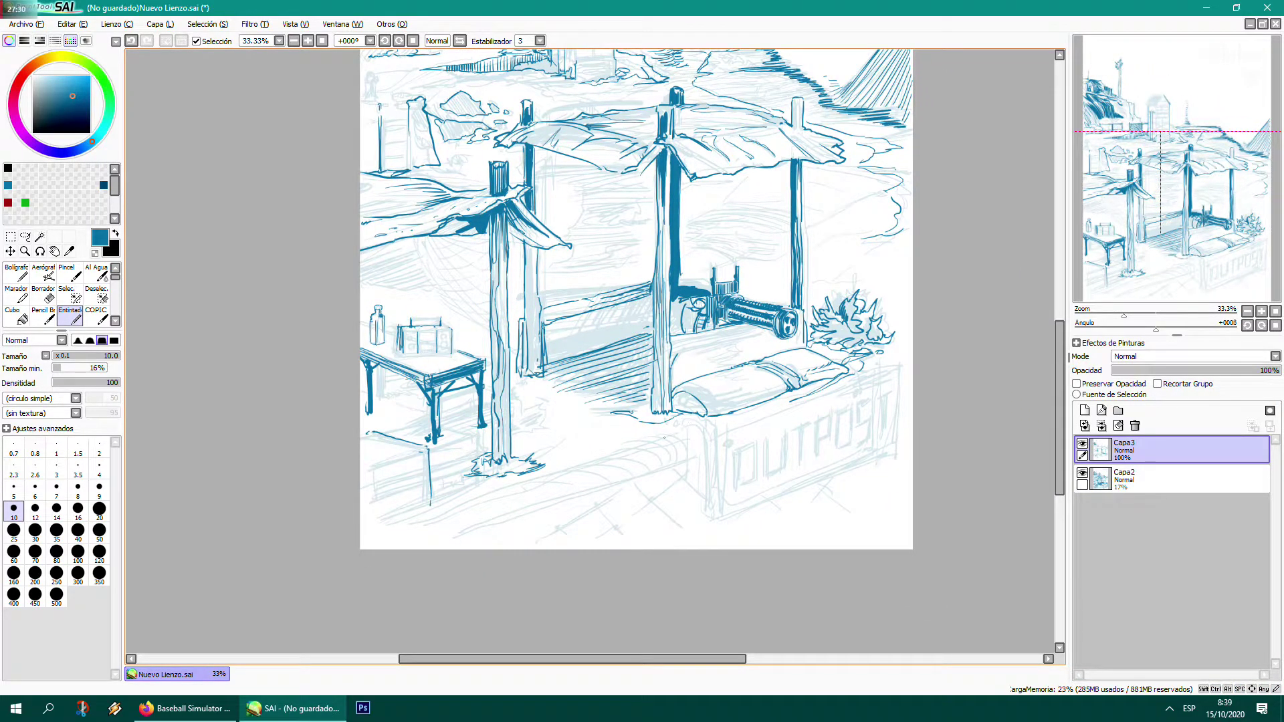
{"action": "mouse_move", "coordinate": [677, 434]}
{"action": "left_mouse_down"}
{"action": "mouse_move", "coordinate": [695, 428]}
{"action": "mouse_move", "coordinate": [512, 489]}
{"action": "left_mouse_up"}
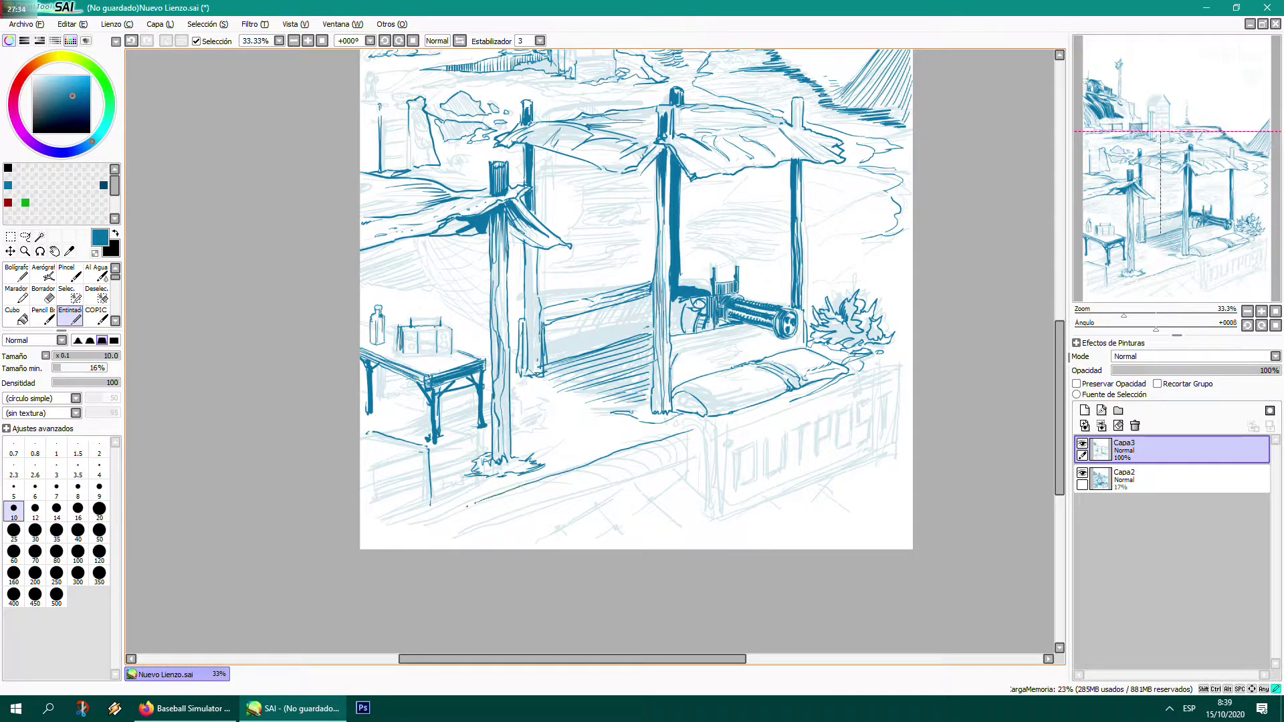
{"action": "left_click_drag", "start_coordinate": [435, 515], "coordinate": [407, 526]}
{"action": "left_click_drag", "start_coordinate": [697, 455], "coordinate": [436, 541]}
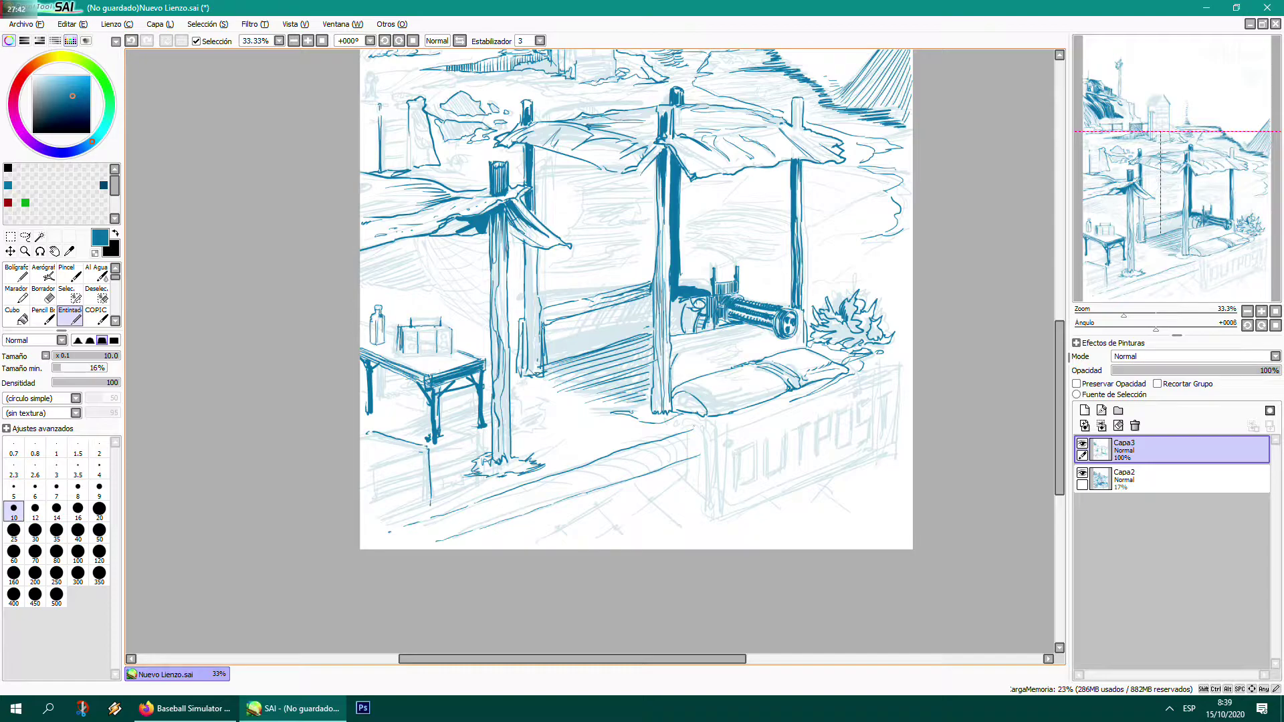
- Ink the outline of the OUTPOST block, tracing its upper edge, both ends and its lower edge
{"action": "mouse_move", "coordinate": [693, 425]}
{"action": "left_mouse_down"}
{"action": "mouse_move", "coordinate": [706, 441]}
{"action": "mouse_move", "coordinate": [730, 437]}
{"action": "left_mouse_up"}
{"action": "left_click_drag", "start_coordinate": [861, 382], "coordinate": [732, 433]}
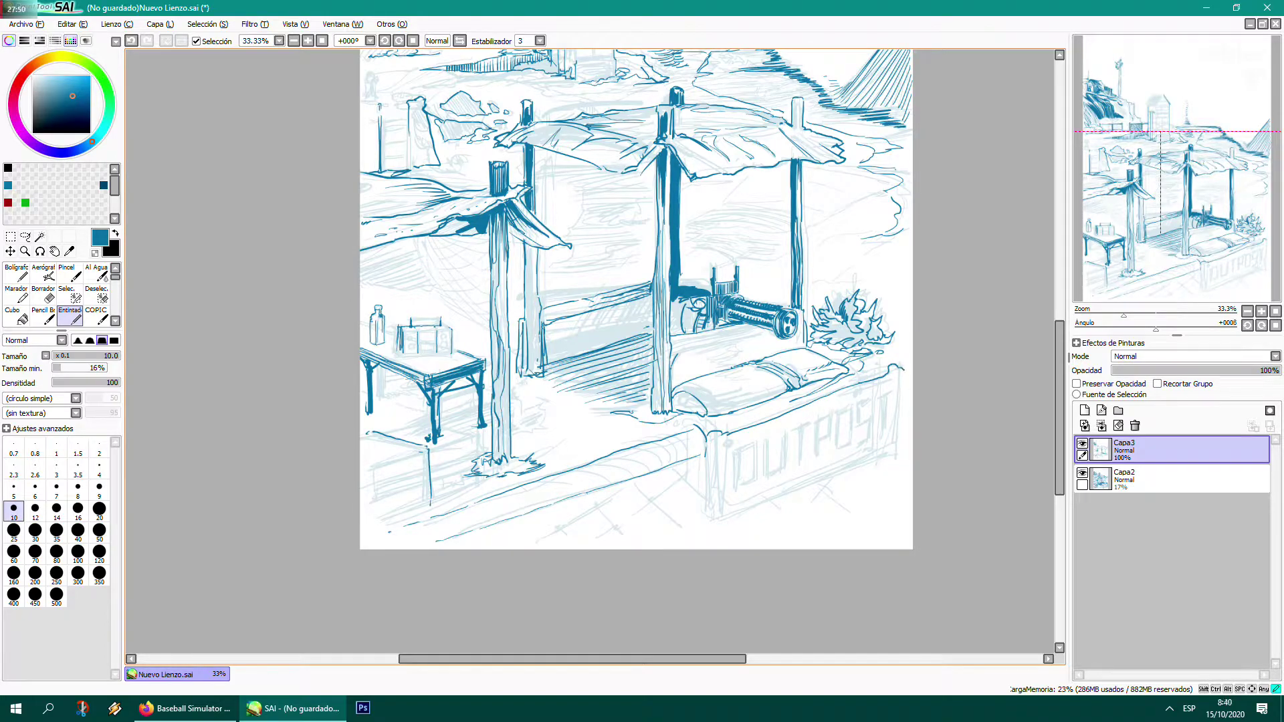
{"action": "left_click_drag", "start_coordinate": [902, 373], "coordinate": [901, 380]}
{"action": "mouse_move", "coordinate": [901, 424]}
{"action": "left_mouse_down"}
{"action": "mouse_move", "coordinate": [898, 452]}
{"action": "mouse_move", "coordinate": [800, 489]}
{"action": "left_mouse_up"}
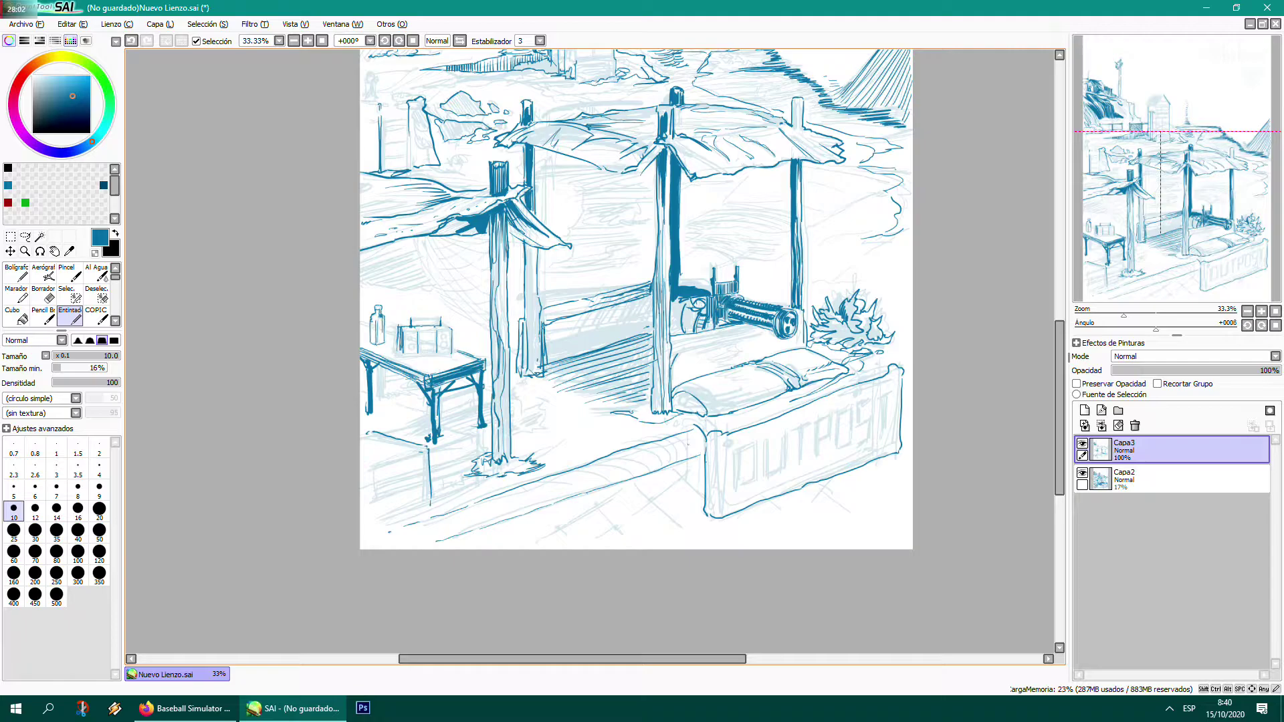
- Darken the curb's end beside the OUTPOST block and ink a crossing diagonal lattice along the ground below curb and block
{"action": "mouse_move", "coordinate": [695, 429]}
{"action": "left_mouse_down"}
{"action": "mouse_move", "coordinate": [684, 457]}
{"action": "mouse_move", "coordinate": [700, 459]}
{"action": "mouse_move", "coordinate": [639, 519]}
{"action": "left_mouse_up"}
{"action": "left_click_drag", "start_coordinate": [695, 460], "coordinate": [635, 525]}
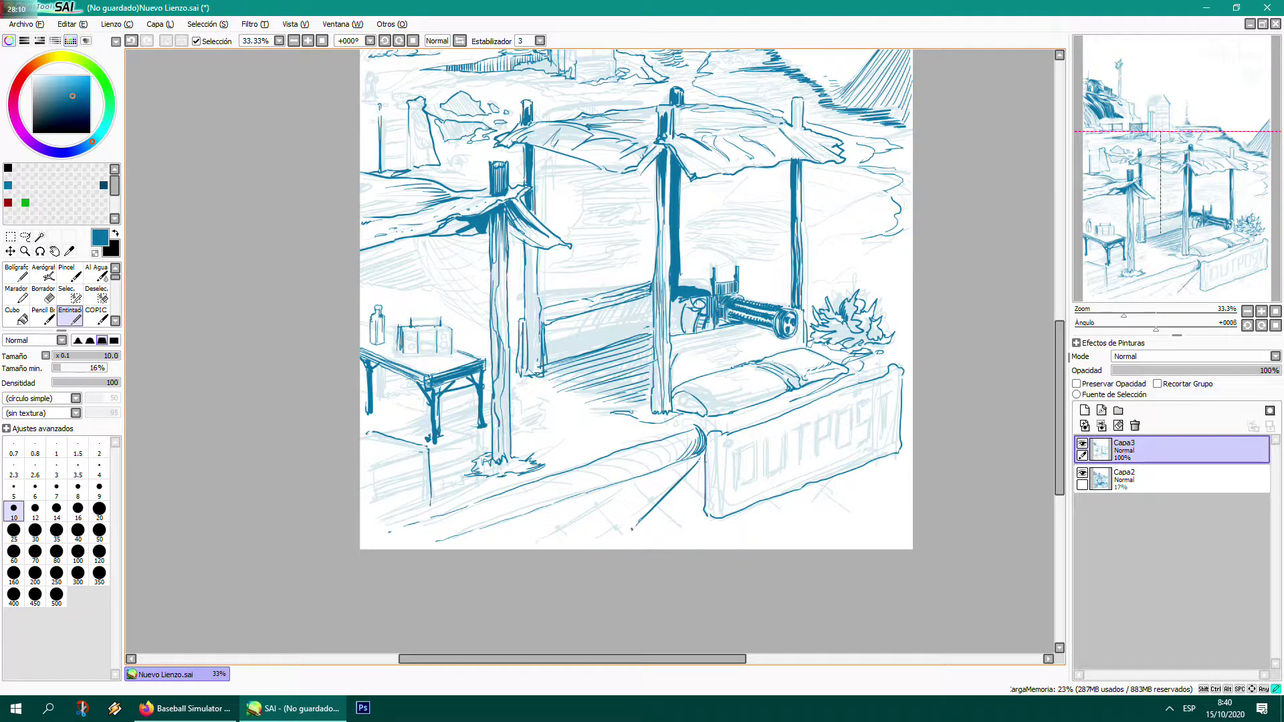
{"action": "mouse_move", "coordinate": [638, 477]}
{"action": "left_mouse_down"}
{"action": "mouse_move", "coordinate": [582, 529]}
{"action": "mouse_move", "coordinate": [516, 542]}
{"action": "left_mouse_up"}
{"action": "mouse_move", "coordinate": [548, 503]}
{"action": "left_mouse_down"}
{"action": "mouse_move", "coordinate": [513, 544]}
{"action": "mouse_move", "coordinate": [460, 546]}
{"action": "left_mouse_up"}
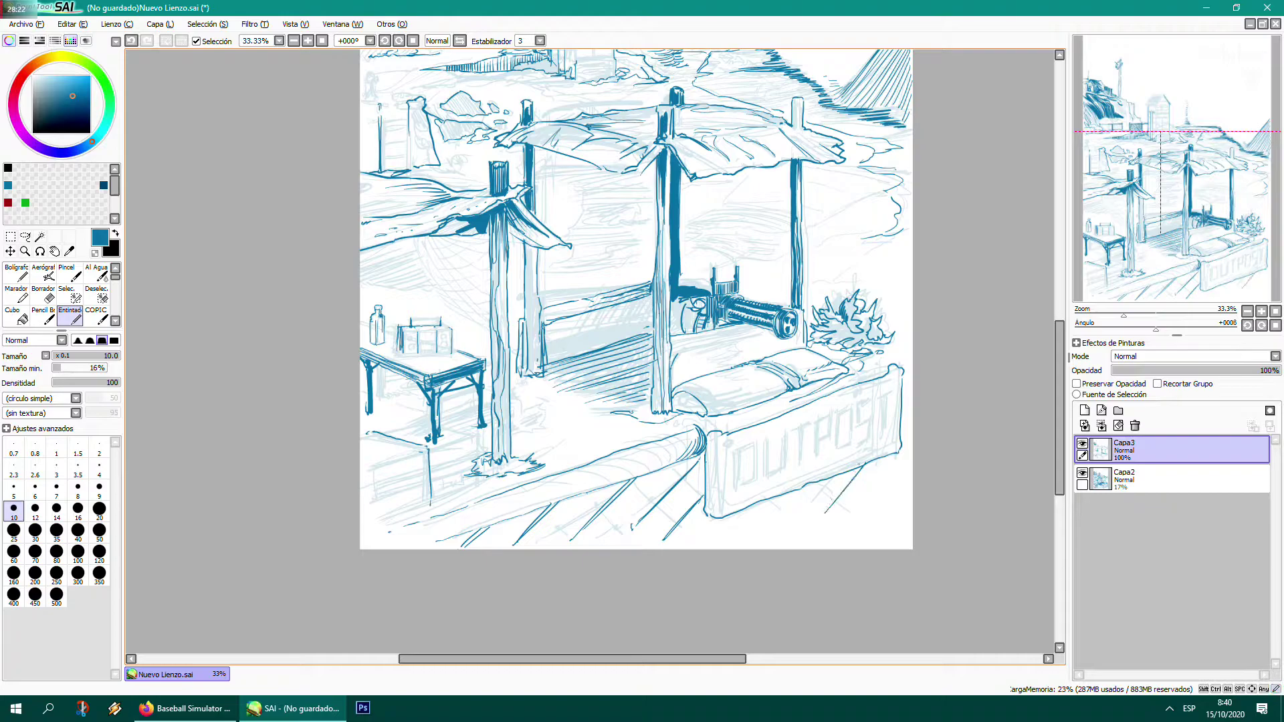
{"action": "mouse_move", "coordinate": [805, 486]}
{"action": "left_mouse_down"}
{"action": "mouse_move", "coordinate": [762, 539]}
{"action": "mouse_move", "coordinate": [722, 533]}
{"action": "left_mouse_up"}
{"action": "left_click_drag", "start_coordinate": [904, 454], "coordinate": [858, 513]}
{"action": "mouse_move", "coordinate": [669, 469]}
{"action": "left_mouse_down"}
{"action": "mouse_move", "coordinate": [694, 485]}
{"action": "mouse_move", "coordinate": [700, 531]}
{"action": "mouse_move", "coordinate": [583, 491]}
{"action": "left_mouse_up"}
{"action": "mouse_move", "coordinate": [589, 540]}
{"action": "left_mouse_down"}
{"action": "mouse_move", "coordinate": [537, 505]}
{"action": "mouse_move", "coordinate": [510, 536]}
{"action": "mouse_move", "coordinate": [522, 543]}
{"action": "mouse_move", "coordinate": [497, 525]}
{"action": "mouse_move", "coordinate": [470, 544]}
{"action": "left_mouse_up"}
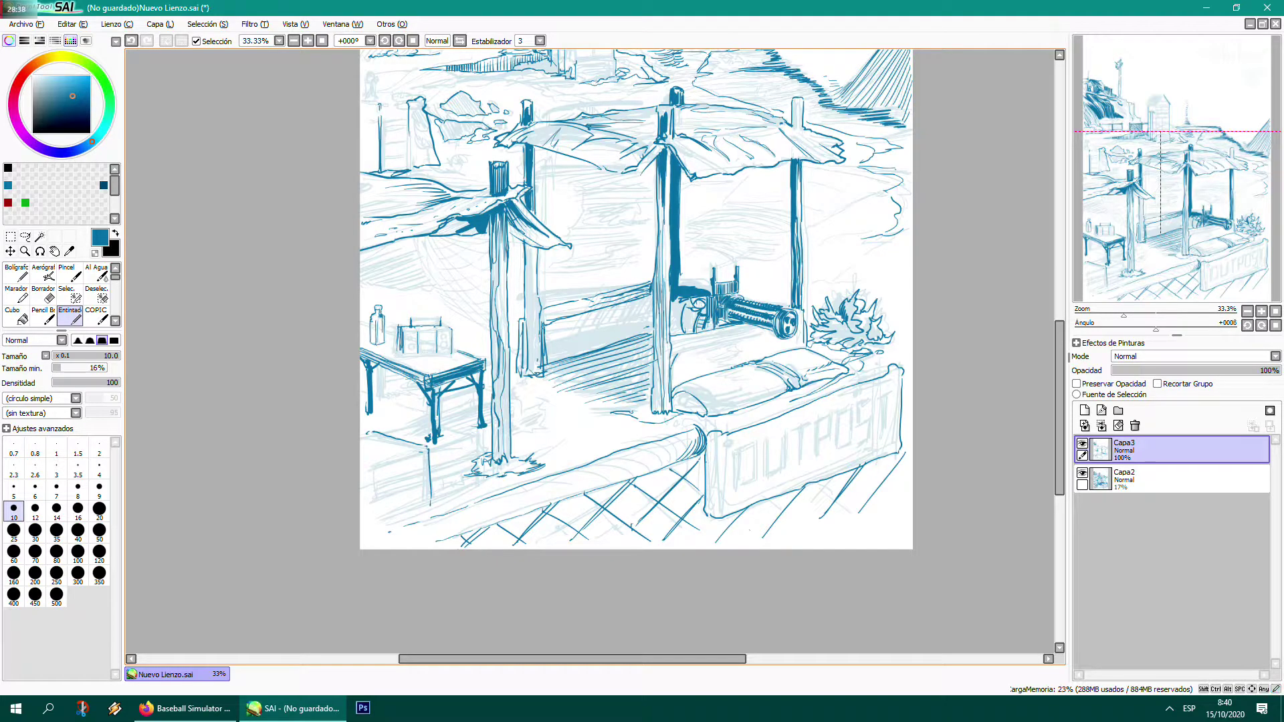
{"action": "mouse_move", "coordinate": [766, 536]}
{"action": "left_mouse_down"}
{"action": "mouse_move", "coordinate": [742, 514]}
{"action": "mouse_move", "coordinate": [768, 498]}
{"action": "left_mouse_up"}
{"action": "left_click_drag", "start_coordinate": [836, 519], "coordinate": [801, 486]}
{"action": "mouse_move", "coordinate": [880, 506]}
{"action": "left_mouse_down"}
{"action": "mouse_move", "coordinate": [842, 471]}
{"action": "mouse_move", "coordinate": [846, 496]}
{"action": "mouse_move", "coordinate": [876, 463]}
{"action": "left_mouse_up"}
- Ink the inner frame on the OUTPOST block's face and add short contour lines to the sack and the floor beside it
{"action": "left_click_drag", "start_coordinate": [710, 436], "coordinate": [720, 511]}
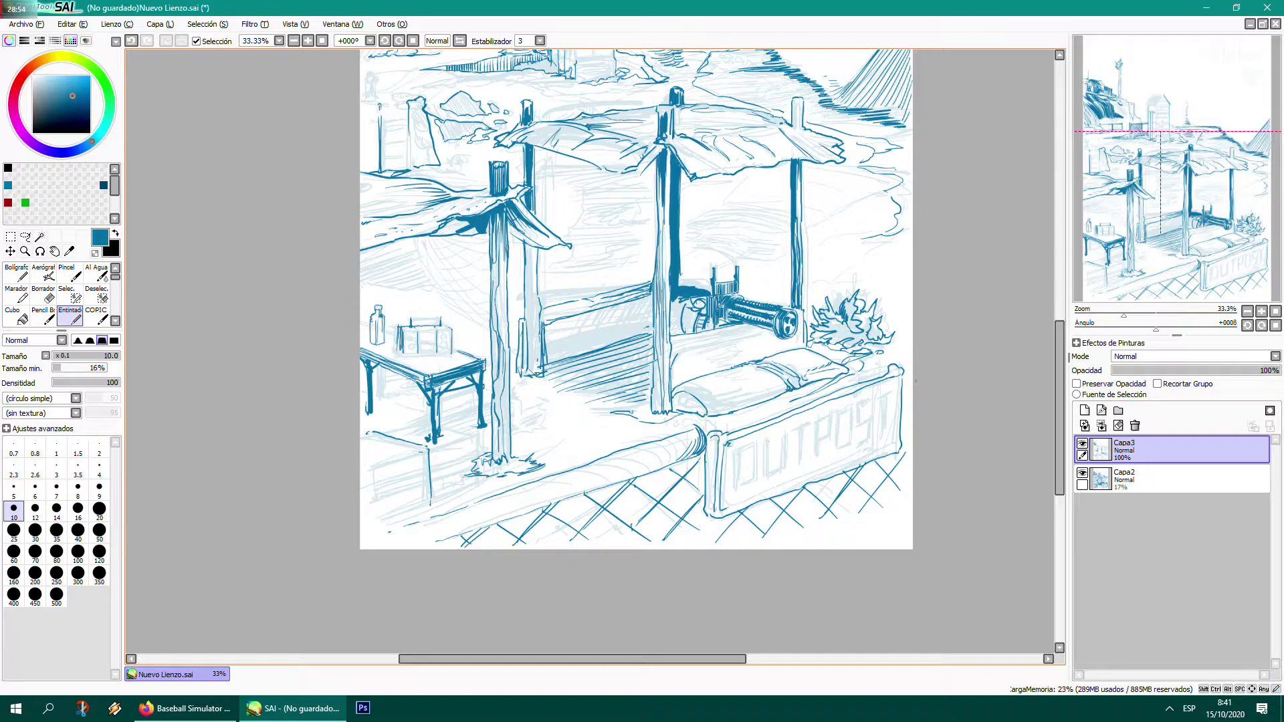
{"action": "left_click_drag", "start_coordinate": [897, 379], "coordinate": [896, 409]}
{"action": "left_click_drag", "start_coordinate": [888, 447], "coordinate": [757, 492]}
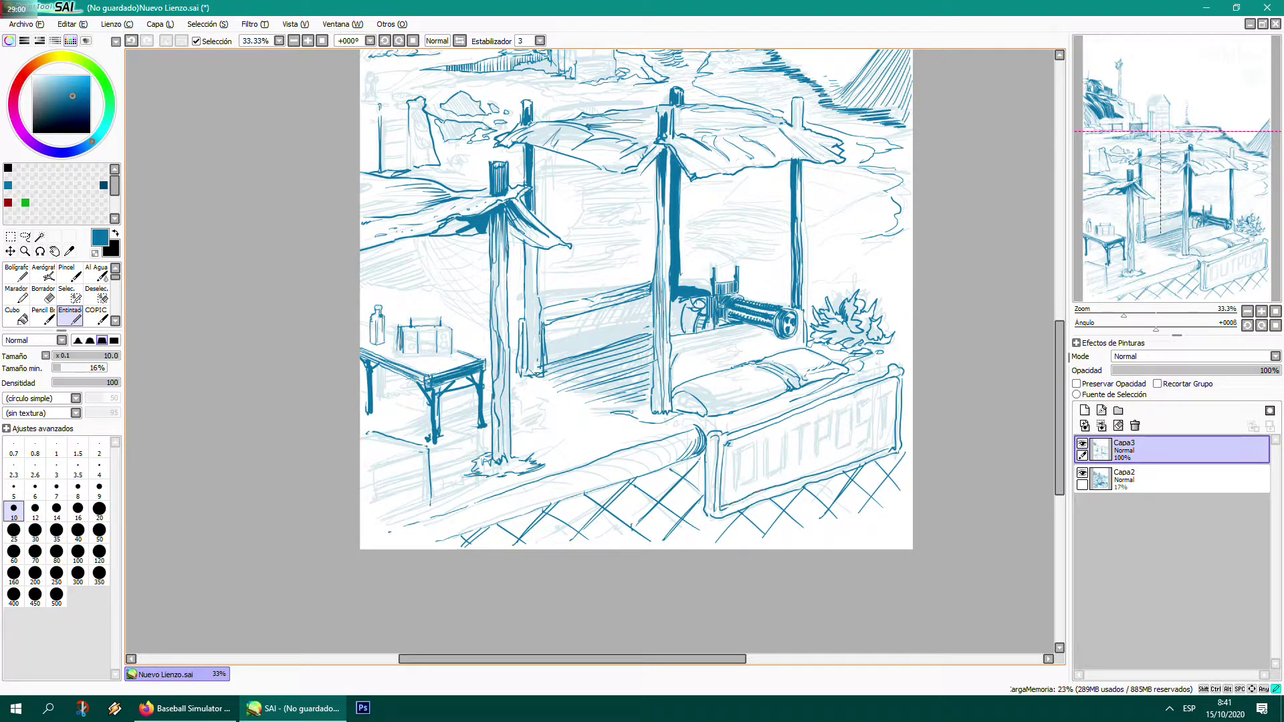
{"action": "left_click_drag", "start_coordinate": [683, 387], "coordinate": [731, 401]}
{"action": "mouse_move", "coordinate": [619, 414]}
{"action": "left_mouse_down"}
{"action": "mouse_move", "coordinate": [556, 429]}
{"action": "mouse_move", "coordinate": [545, 418]}
{"action": "mouse_move", "coordinate": [604, 439]}
{"action": "left_mouse_up"}
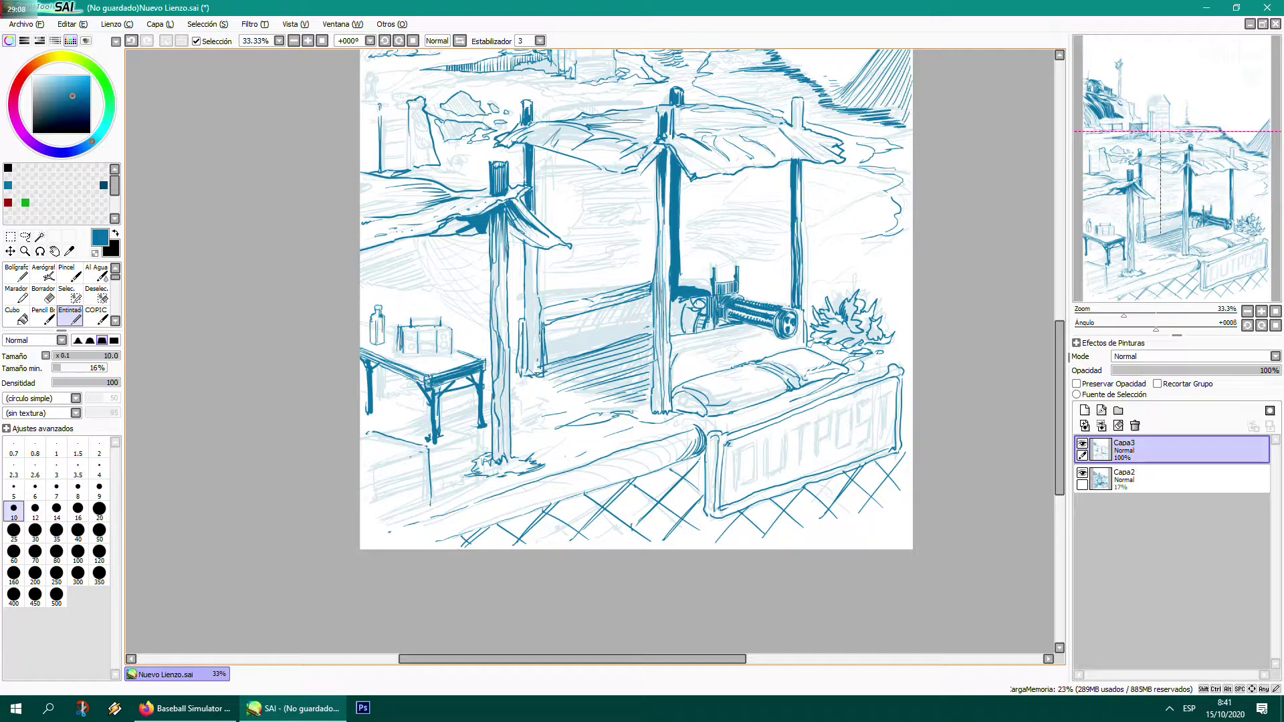
- Ink crossing diagonals on the block in front of the table and fill its face with hatching
{"action": "mouse_move", "coordinate": [423, 456]}
{"action": "left_mouse_down"}
{"action": "mouse_move", "coordinate": [373, 474]}
{"action": "mouse_move", "coordinate": [412, 450]}
{"action": "mouse_move", "coordinate": [369, 464]}
{"action": "mouse_move", "coordinate": [409, 449]}
{"action": "mouse_move", "coordinate": [366, 458]}
{"action": "mouse_move", "coordinate": [405, 446]}
{"action": "mouse_move", "coordinate": [368, 456]}
{"action": "left_mouse_up"}
{"action": "left_click_drag", "start_coordinate": [387, 442], "coordinate": [366, 453]}
{"action": "mouse_move", "coordinate": [392, 448]}
{"action": "left_mouse_down"}
{"action": "mouse_move", "coordinate": [415, 469]}
{"action": "mouse_move", "coordinate": [392, 512]}
{"action": "left_mouse_up"}
{"action": "left_click_drag", "start_coordinate": [417, 467], "coordinate": [394, 513]}
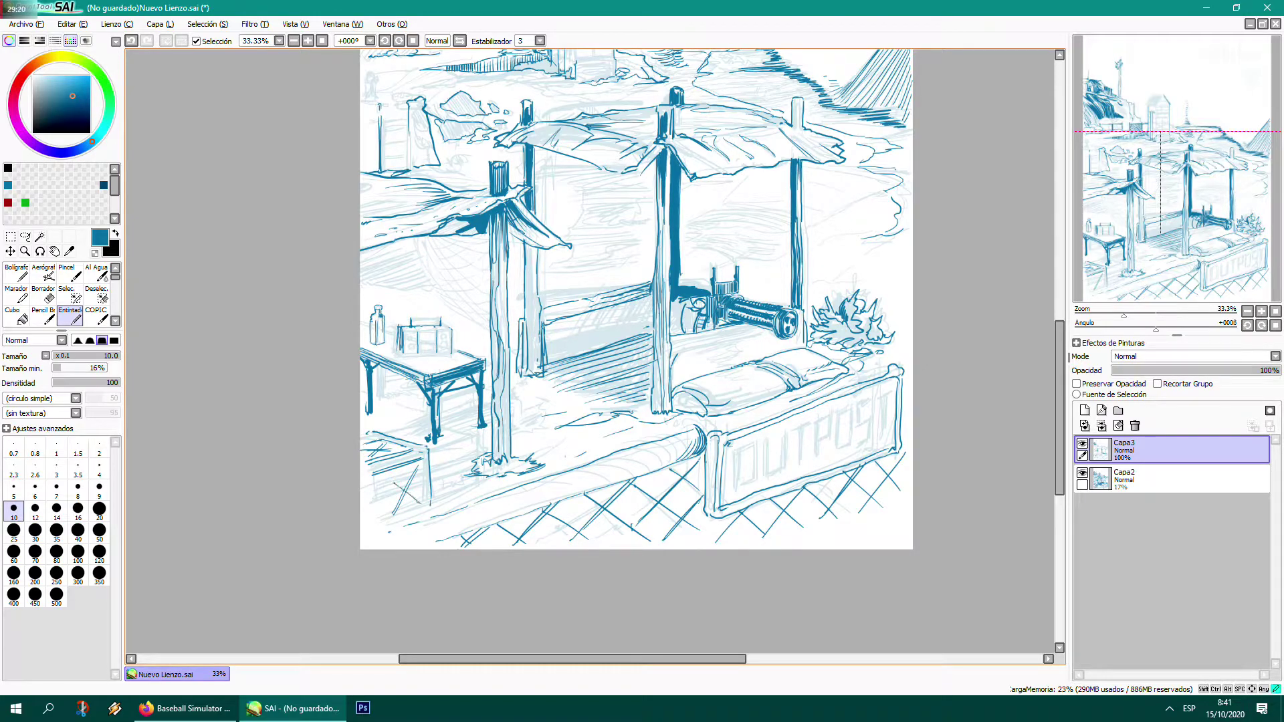
{"action": "left_click_drag", "start_coordinate": [419, 482], "coordinate": [388, 507]}
{"action": "left_click_drag", "start_coordinate": [417, 464], "coordinate": [370, 483]}
{"action": "mouse_move", "coordinate": [431, 503]}
{"action": "left_mouse_down"}
{"action": "mouse_move", "coordinate": [384, 521]}
{"action": "mouse_move", "coordinate": [380, 480]}
{"action": "left_mouse_up"}
{"action": "left_click_drag", "start_coordinate": [427, 457], "coordinate": [370, 466]}
{"action": "left_click_drag", "start_coordinate": [400, 451], "coordinate": [375, 461]}
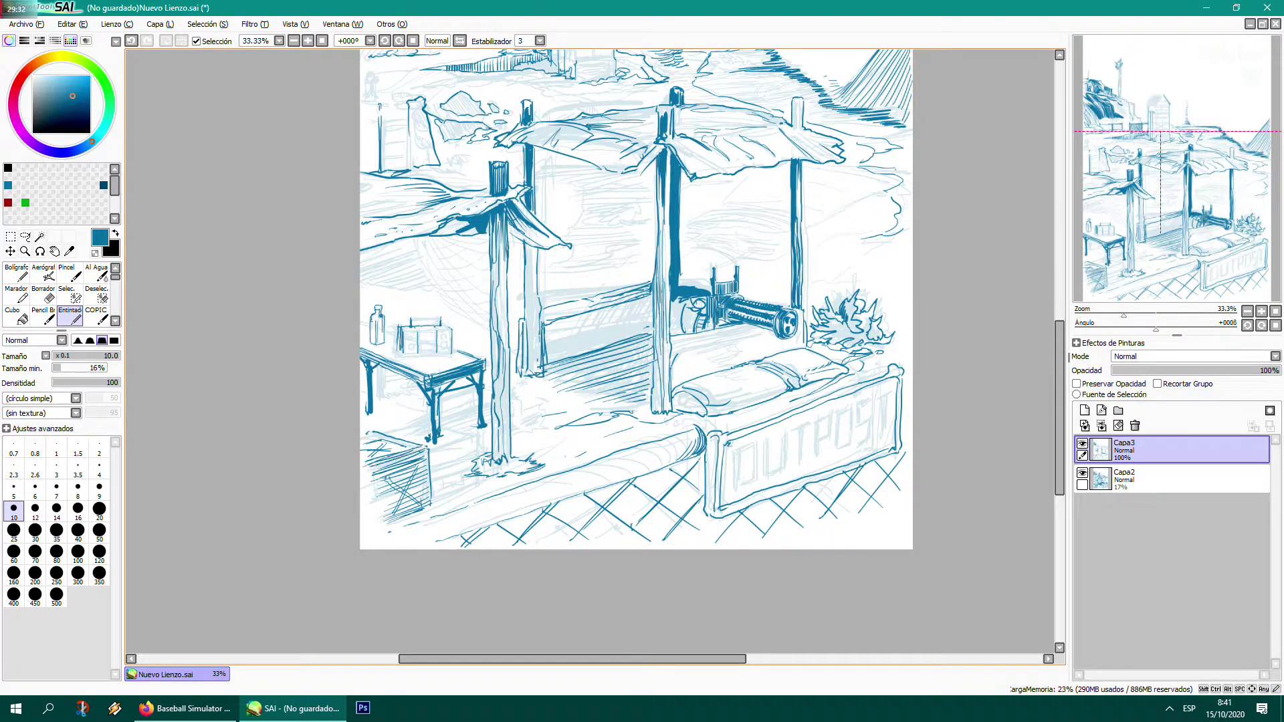
- Hatch the floor shadows around the front post's base and under the table, and shade the sack's folded end
{"action": "mouse_move", "coordinate": [518, 466]}
{"action": "left_mouse_down"}
{"action": "mouse_move", "coordinate": [475, 471]}
{"action": "mouse_move", "coordinate": [464, 499]}
{"action": "mouse_move", "coordinate": [452, 475]}
{"action": "left_mouse_up"}
{"action": "mouse_move", "coordinate": [475, 453]}
{"action": "left_mouse_down"}
{"action": "mouse_move", "coordinate": [447, 473]}
{"action": "mouse_move", "coordinate": [457, 451]}
{"action": "left_mouse_up"}
{"action": "left_click_drag", "start_coordinate": [459, 449], "coordinate": [437, 453]}
{"action": "left_click_drag", "start_coordinate": [481, 429], "coordinate": [432, 449]}
{"action": "mouse_move", "coordinate": [481, 419]}
{"action": "left_mouse_down"}
{"action": "mouse_move", "coordinate": [439, 441]}
{"action": "mouse_move", "coordinate": [393, 430]}
{"action": "left_mouse_up"}
{"action": "mouse_move", "coordinate": [417, 413]}
{"action": "left_mouse_down"}
{"action": "mouse_move", "coordinate": [385, 427]}
{"action": "mouse_move", "coordinate": [371, 411]}
{"action": "mouse_move", "coordinate": [412, 401]}
{"action": "mouse_move", "coordinate": [400, 402]}
{"action": "left_mouse_up"}
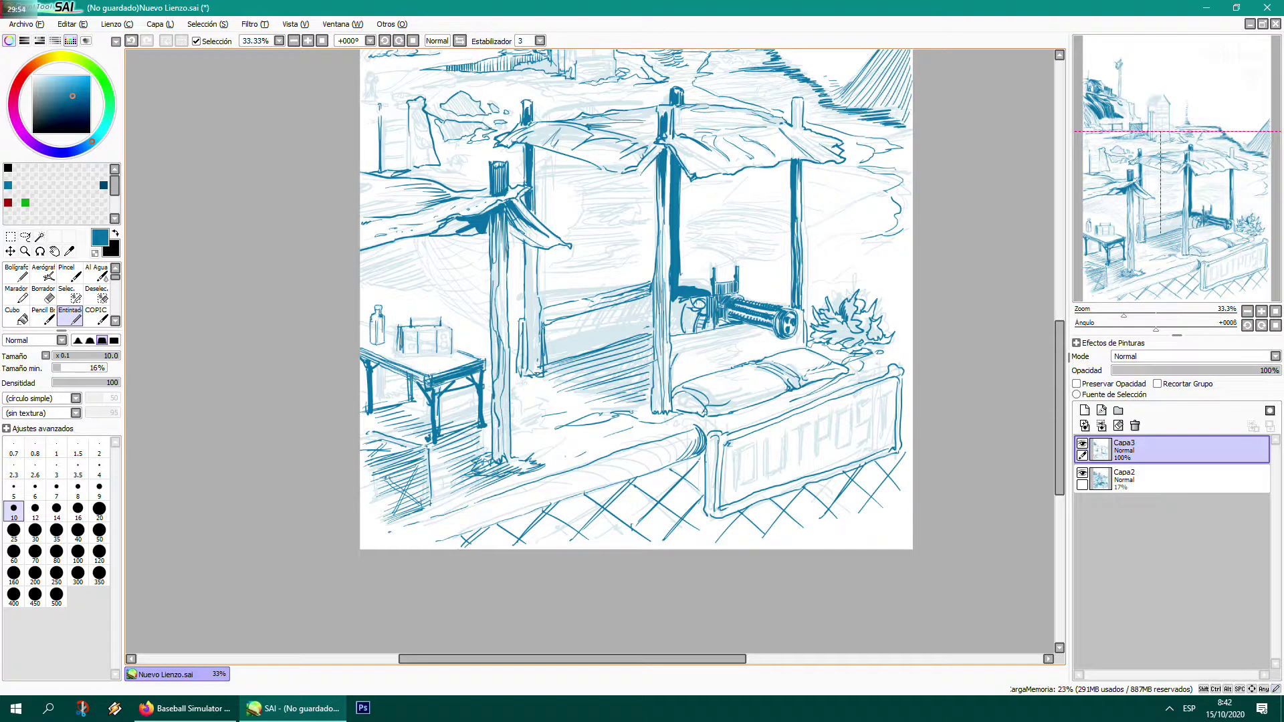
{"action": "mouse_move", "coordinate": [703, 407]}
{"action": "left_mouse_down"}
{"action": "mouse_move", "coordinate": [671, 395]}
{"action": "mouse_move", "coordinate": [760, 388]}
{"action": "mouse_move", "coordinate": [711, 420]}
{"action": "left_mouse_up"}
{"action": "mouse_move", "coordinate": [783, 392]}
{"action": "left_mouse_down"}
{"action": "mouse_move", "coordinate": [687, 422]}
{"action": "mouse_move", "coordinate": [636, 415]}
{"action": "left_mouse_up"}
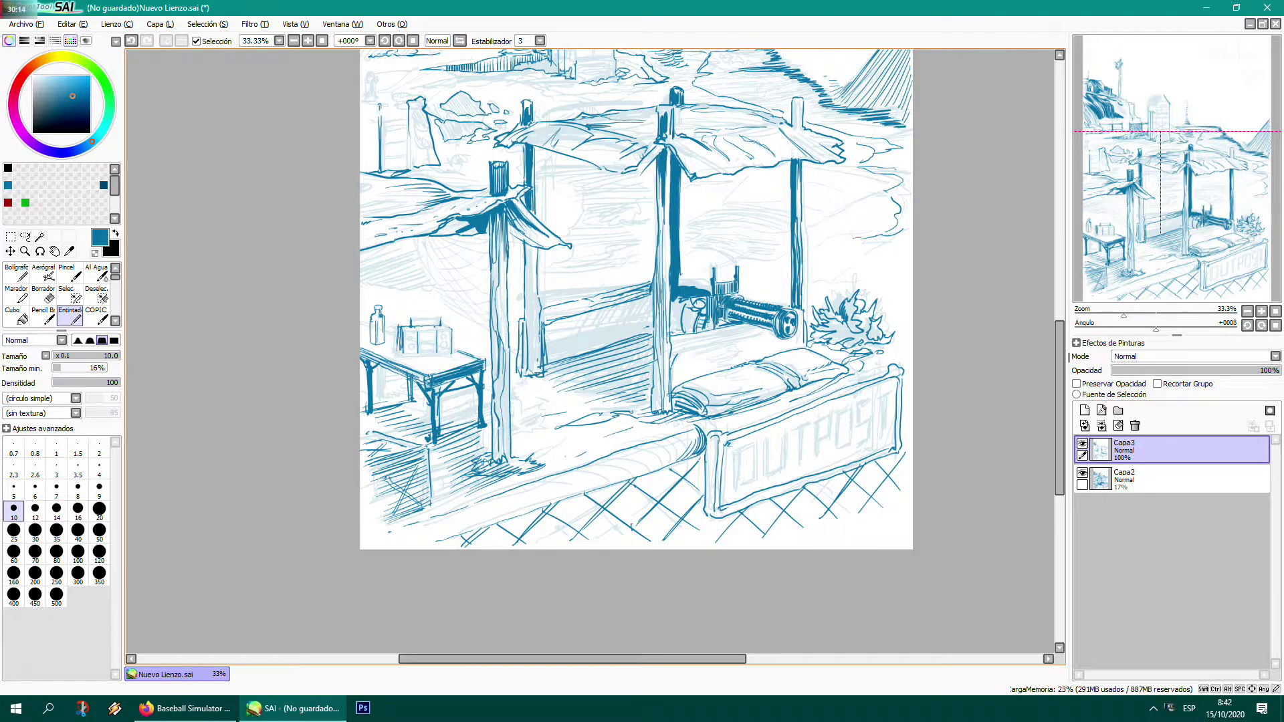
- Ink the horizontal terrain lines and irregular rock contours visible between the canopy's posts
{"action": "mouse_move", "coordinate": [883, 187]}
{"action": "left_mouse_down"}
{"action": "mouse_move", "coordinate": [810, 224]}
{"action": "mouse_move", "coordinate": [698, 208]}
{"action": "left_mouse_up"}
{"action": "mouse_move", "coordinate": [781, 208]}
{"action": "left_mouse_down"}
{"action": "mouse_move", "coordinate": [715, 199]}
{"action": "mouse_move", "coordinate": [773, 195]}
{"action": "mouse_move", "coordinate": [742, 222]}
{"action": "left_mouse_up"}
{"action": "left_click_drag", "start_coordinate": [639, 260], "coordinate": [562, 271]}
{"action": "left_click_drag", "start_coordinate": [636, 258], "coordinate": [603, 264]}
{"action": "mouse_move", "coordinate": [627, 249]}
{"action": "left_mouse_down"}
{"action": "mouse_move", "coordinate": [608, 260]}
{"action": "mouse_move", "coordinate": [585, 221]}
{"action": "mouse_move", "coordinate": [639, 195]}
{"action": "mouse_move", "coordinate": [604, 198]}
{"action": "mouse_move", "coordinate": [645, 190]}
{"action": "left_mouse_up"}
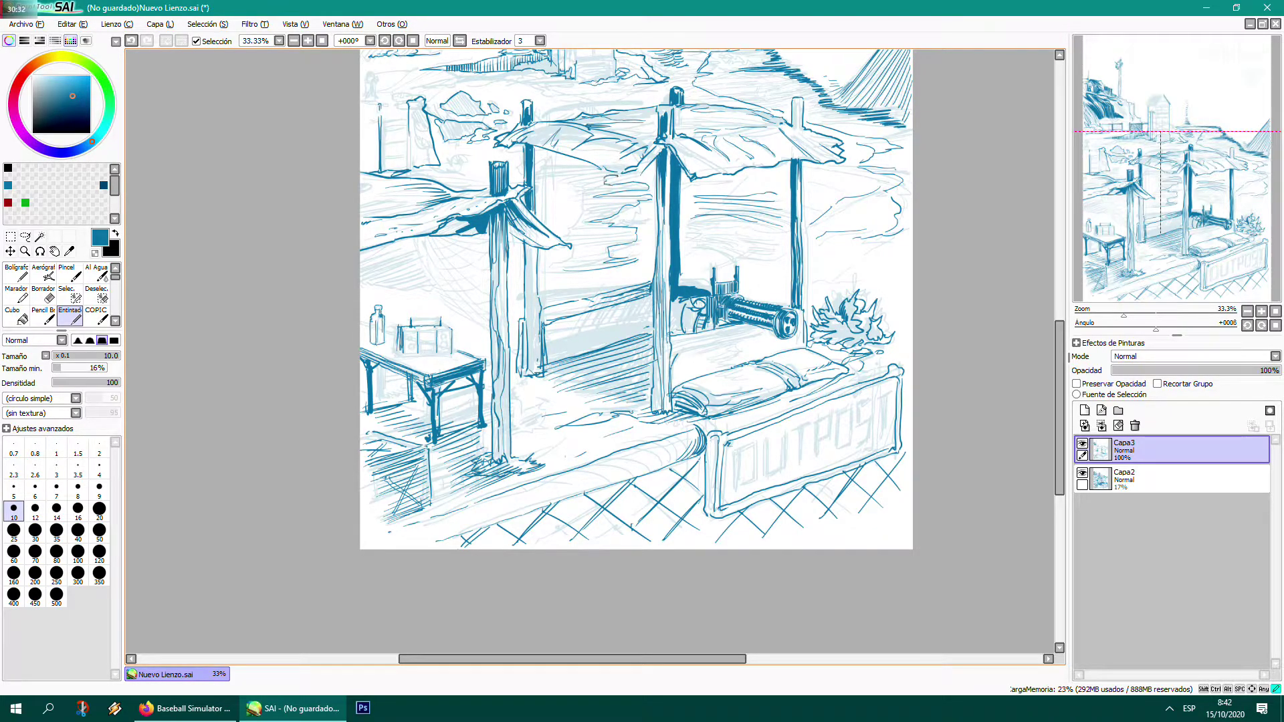
{"action": "mouse_move", "coordinate": [604, 172]}
{"action": "left_mouse_down"}
{"action": "mouse_move", "coordinate": [563, 179]}
{"action": "mouse_move", "coordinate": [580, 236]}
{"action": "mouse_move", "coordinate": [608, 251]}
{"action": "mouse_move", "coordinate": [570, 269]}
{"action": "left_mouse_up"}
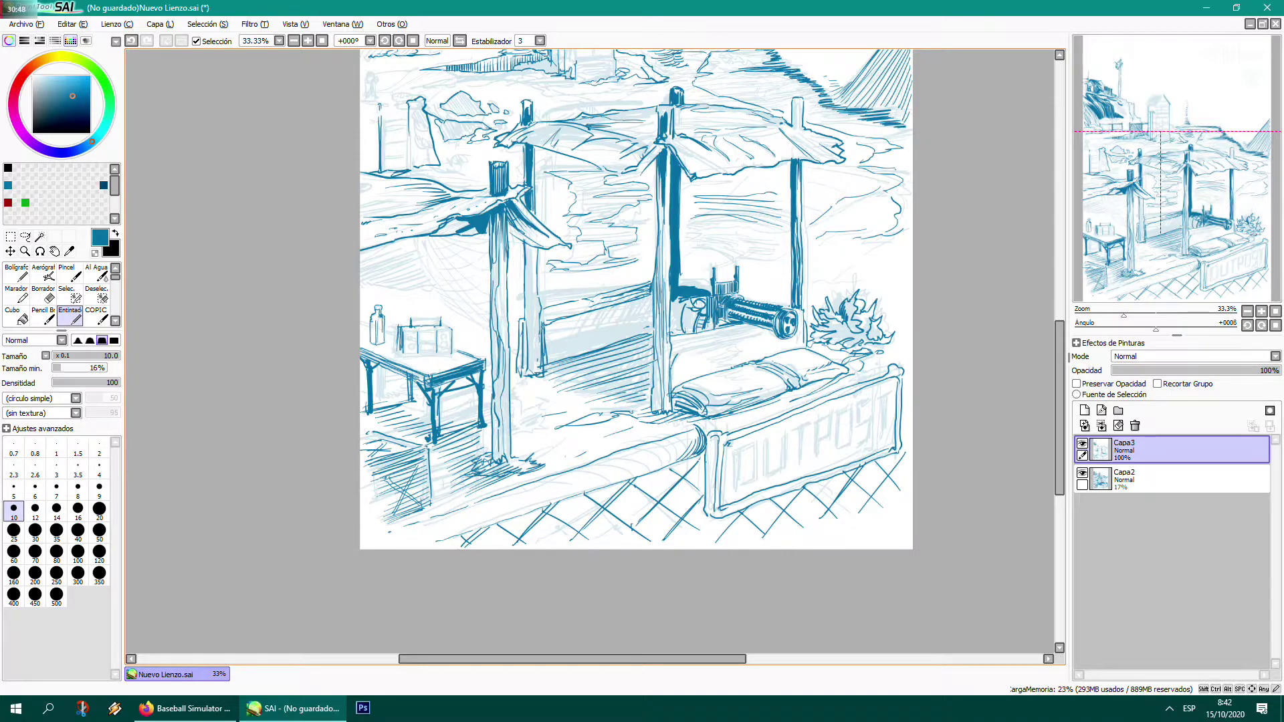
- Ink the net hanging from the front roof with curved lengthwise strands and a grid of crossing strands
{"action": "left_click_drag", "start_coordinate": [404, 239], "coordinate": [469, 318]}
{"action": "left_click_drag", "start_coordinate": [419, 244], "coordinate": [446, 294]}
{"action": "left_click_drag", "start_coordinate": [434, 246], "coordinate": [454, 292]}
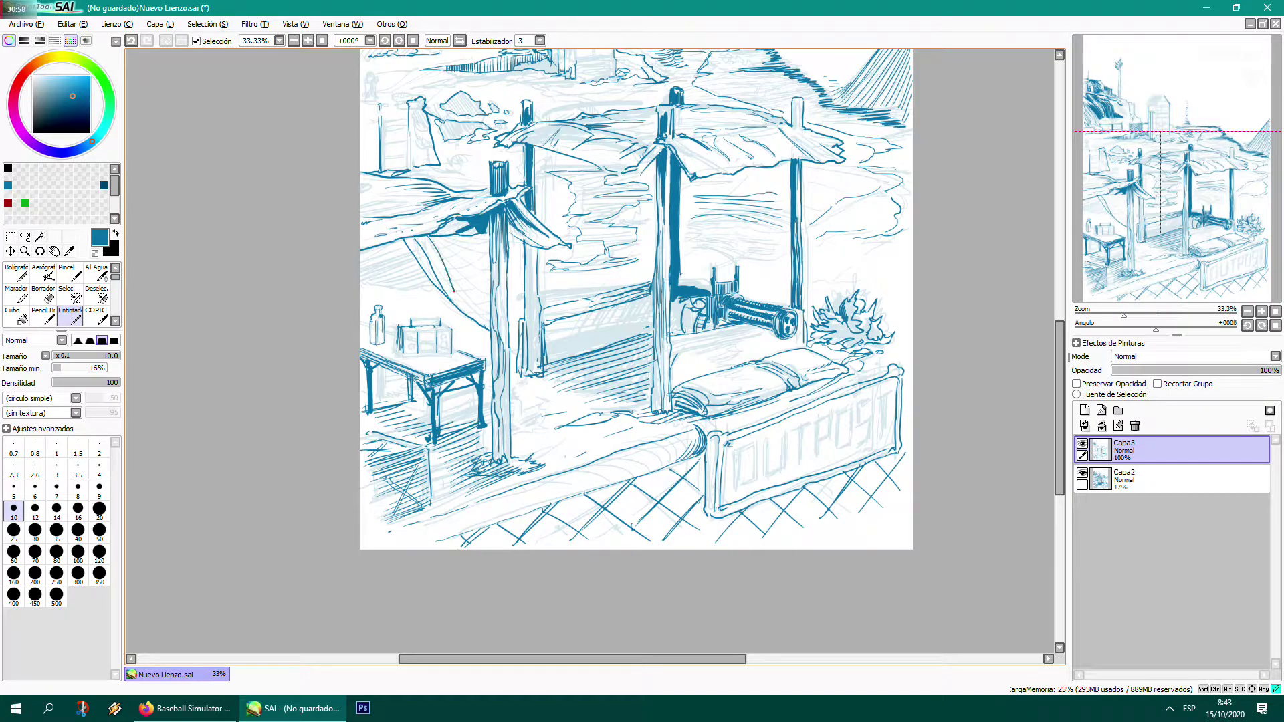
{"action": "left_click_drag", "start_coordinate": [450, 245], "coordinate": [476, 302]}
{"action": "mouse_move", "coordinate": [466, 241]}
{"action": "left_mouse_down"}
{"action": "mouse_move", "coordinate": [490, 298]}
{"action": "mouse_move", "coordinate": [487, 252]}
{"action": "mouse_move", "coordinate": [434, 243]}
{"action": "mouse_move", "coordinate": [449, 257]}
{"action": "mouse_move", "coordinate": [488, 242]}
{"action": "mouse_move", "coordinate": [493, 260]}
{"action": "mouse_move", "coordinate": [419, 258]}
{"action": "left_mouse_up"}
{"action": "mouse_move", "coordinate": [491, 277]}
{"action": "left_mouse_down"}
{"action": "mouse_move", "coordinate": [452, 298]}
{"action": "mouse_move", "coordinate": [486, 303]}
{"action": "mouse_move", "coordinate": [476, 323]}
{"action": "mouse_move", "coordinate": [487, 331]}
{"action": "mouse_move", "coordinate": [468, 319]}
{"action": "mouse_move", "coordinate": [487, 332]}
{"action": "left_mouse_up"}
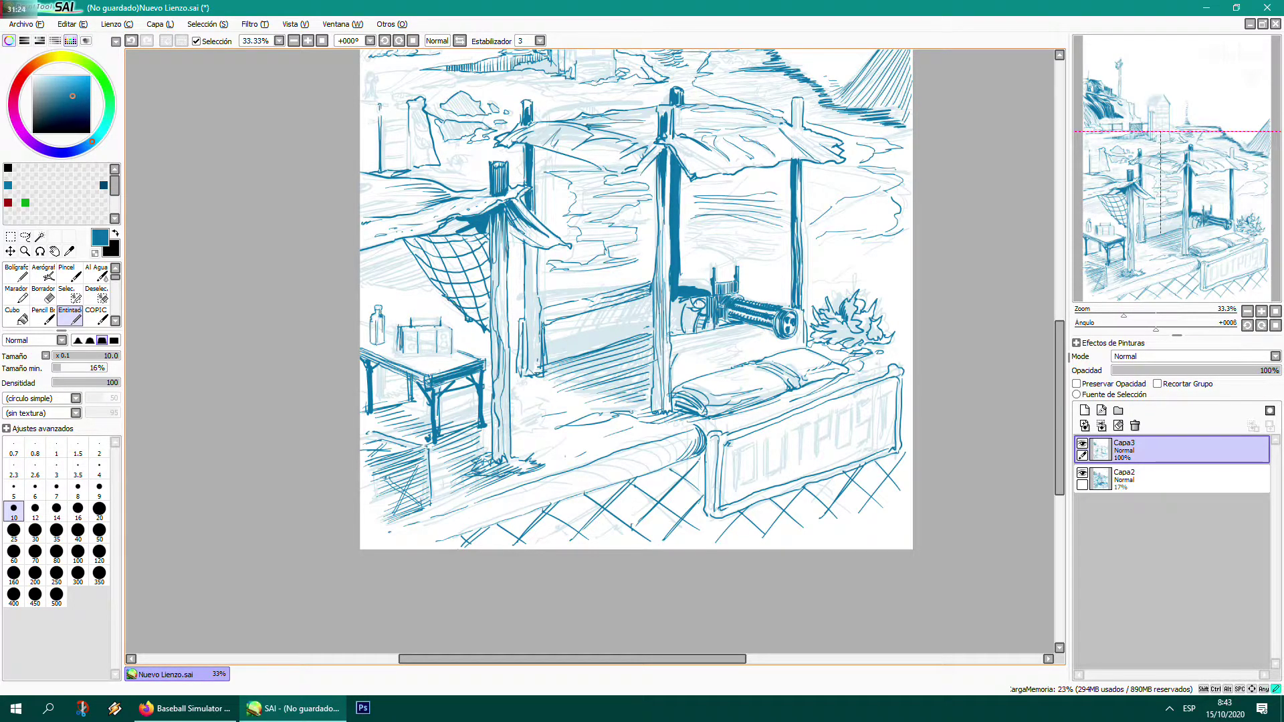
- Darken the shadow where the net meets the front roof and add shading strokes along the roof surface
{"action": "left_click_drag", "start_coordinate": [403, 238], "coordinate": [417, 262]}
{"action": "left_click_drag", "start_coordinate": [483, 224], "coordinate": [442, 237]}
{"action": "left_click_drag", "start_coordinate": [536, 228], "coordinate": [511, 237]}
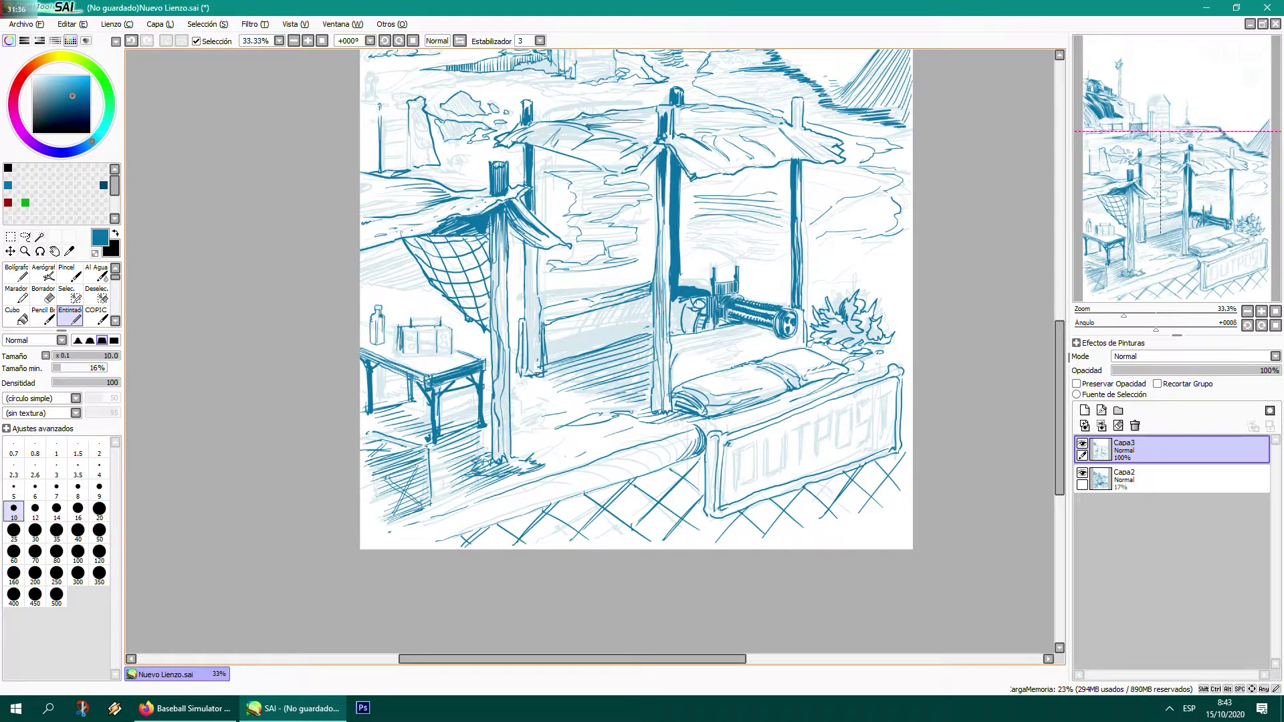
{"action": "left_click_drag", "start_coordinate": [429, 199], "coordinate": [400, 206]}
{"action": "left_click_drag", "start_coordinate": [438, 193], "coordinate": [386, 205]}
- Hatch a dense shadow on the floor beneath the gun with long slanted strokes
{"action": "left_click_drag", "start_coordinate": [759, 330], "coordinate": [675, 355]}
{"action": "mouse_move", "coordinate": [797, 325]}
{"action": "left_mouse_down"}
{"action": "mouse_move", "coordinate": [798, 341]}
{"action": "mouse_move", "coordinate": [702, 347]}
{"action": "left_mouse_up"}
{"action": "left_click_drag", "start_coordinate": [752, 337], "coordinate": [702, 351]}
{"action": "mouse_move", "coordinate": [748, 341]}
{"action": "left_mouse_down"}
{"action": "mouse_move", "coordinate": [704, 353]}
{"action": "mouse_move", "coordinate": [718, 365]}
{"action": "left_mouse_up"}
{"action": "mouse_move", "coordinate": [746, 359]}
{"action": "left_mouse_down"}
{"action": "mouse_move", "coordinate": [717, 369]}
{"action": "mouse_move", "coordinate": [738, 377]}
{"action": "left_mouse_up"}
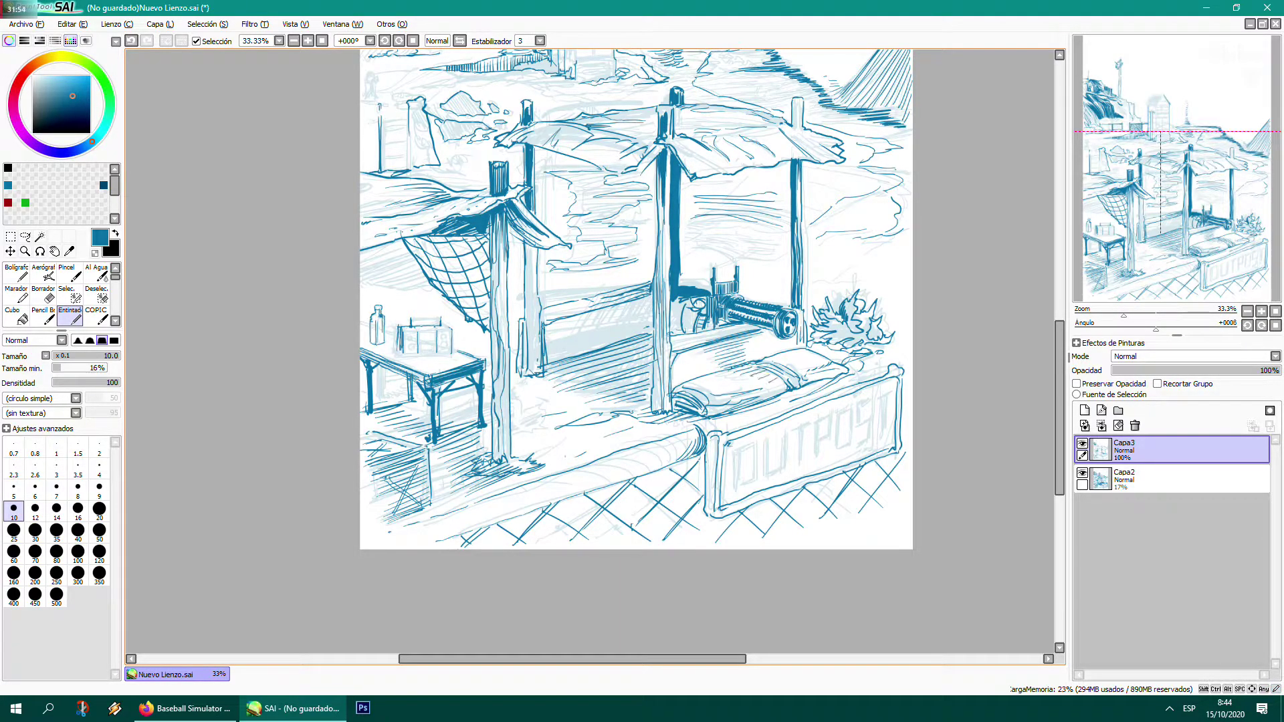
{"action": "left_click_drag", "start_coordinate": [754, 327], "coordinate": [704, 339]}
{"action": "mouse_move", "coordinate": [748, 323]}
{"action": "left_mouse_down"}
{"action": "mouse_move", "coordinate": [683, 339]}
{"action": "mouse_move", "coordinate": [696, 335]}
{"action": "left_mouse_up"}
{"action": "left_click_drag", "start_coordinate": [694, 333], "coordinate": [670, 339]}
{"action": "left_click_drag", "start_coordinate": [700, 335], "coordinate": [660, 347]}
{"action": "left_click_drag", "start_coordinate": [710, 337], "coordinate": [676, 349]}
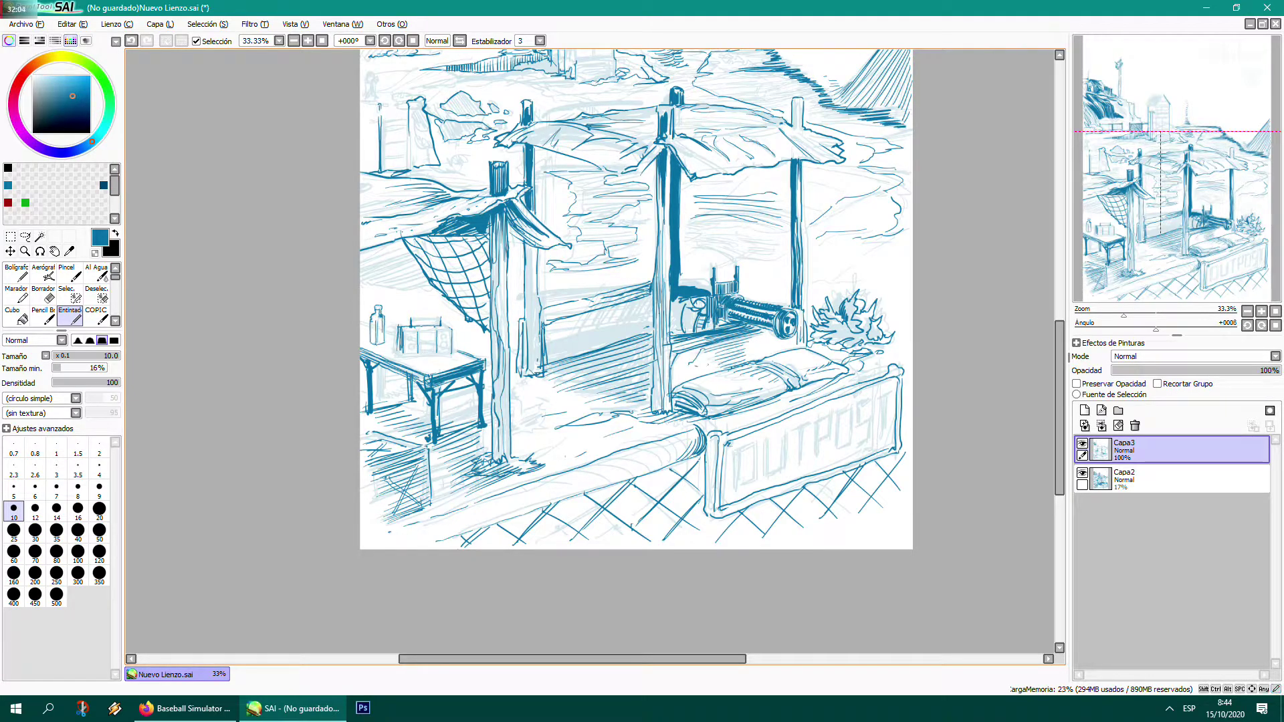
- Hatch the folds of the large canopy and shade the tip of the far post above it
{"action": "left_click_drag", "start_coordinate": [709, 149], "coordinate": [717, 165]}
{"action": "mouse_move", "coordinate": [649, 152]}
{"action": "left_mouse_down"}
{"action": "mouse_move", "coordinate": [616, 168]}
{"action": "mouse_move", "coordinate": [559, 151]}
{"action": "mouse_move", "coordinate": [562, 139]}
{"action": "left_mouse_up"}
{"action": "mouse_move", "coordinate": [564, 136]}
{"action": "left_mouse_down"}
{"action": "mouse_move", "coordinate": [549, 142]}
{"action": "mouse_move", "coordinate": [558, 134]}
{"action": "left_mouse_up"}
{"action": "left_click_drag", "start_coordinate": [557, 128], "coordinate": [521, 139]}
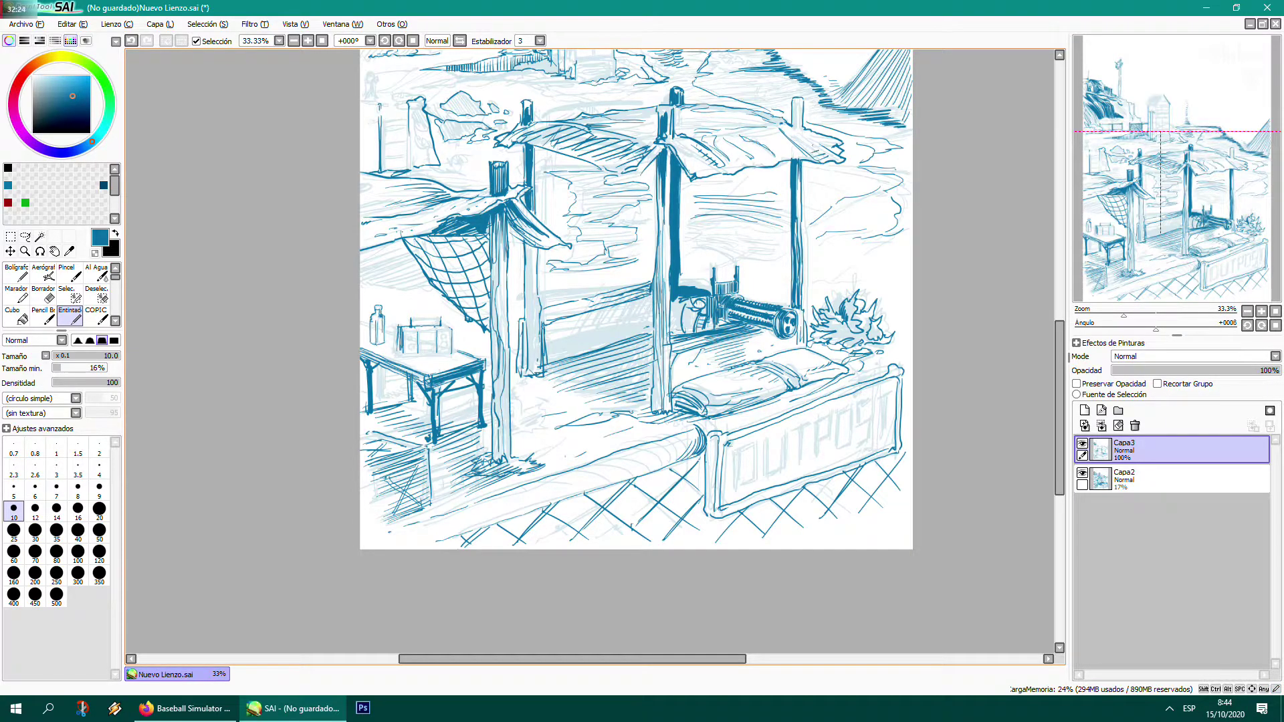
{"action": "left_click_drag", "start_coordinate": [796, 107], "coordinate": [794, 121]}
{"action": "left_click_drag", "start_coordinate": [795, 100], "coordinate": [798, 124]}
{"action": "left_click_drag", "start_coordinate": [800, 107], "coordinate": [797, 117]}
- Ink the watchtower's gabled roof with its ridge, sloping edges and slanted plank lines
{"action": "mouse_move", "coordinate": [668, 234]}
{"action": "left_mouse_down"}
{"action": "mouse_move", "coordinate": [710, 321]}
{"action": "mouse_move", "coordinate": [672, 492]}
{"action": "left_mouse_up"}
{"action": "scroll", "coordinate": [659, 353], "scroll_direction": "up", "scroll_amount": 3}
{"action": "left_click_drag", "start_coordinate": [458, 237], "coordinate": [696, 470]}
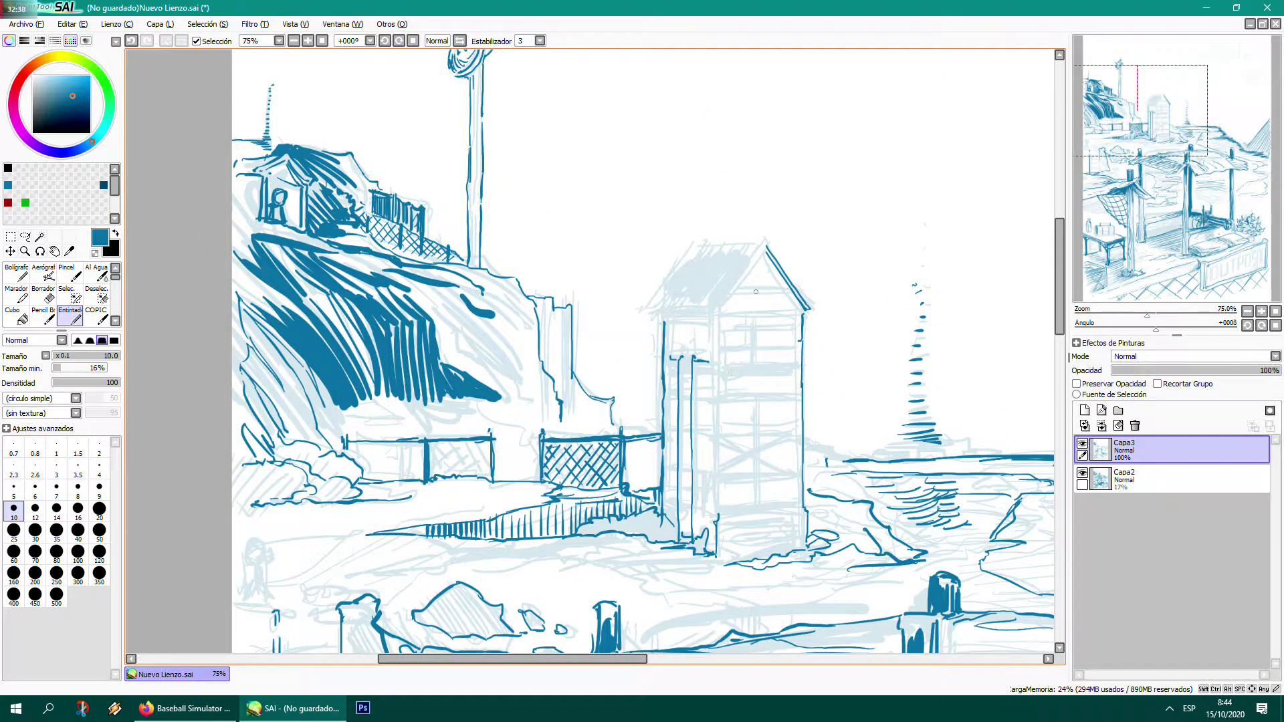
{"action": "left_click_drag", "start_coordinate": [766, 246], "coordinate": [719, 314]}
{"action": "left_click_drag", "start_coordinate": [693, 247], "coordinate": [648, 319]}
{"action": "left_click_drag", "start_coordinate": [766, 242], "coordinate": [690, 246]}
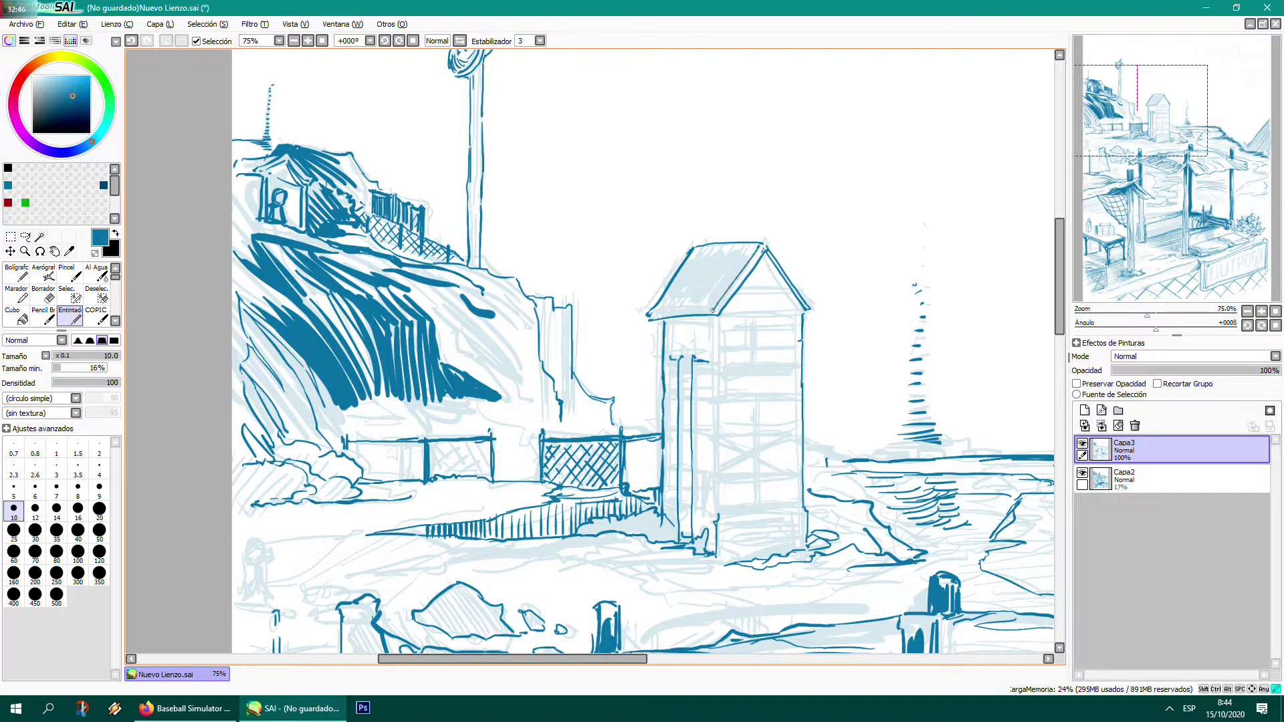
{"action": "left_click_drag", "start_coordinate": [748, 244], "coordinate": [699, 306]}
{"action": "left_click_drag", "start_coordinate": [730, 246], "coordinate": [678, 308]}
{"action": "left_click_drag", "start_coordinate": [710, 246], "coordinate": [657, 315]}
{"action": "mouse_move", "coordinate": [697, 246]}
{"action": "left_mouse_down"}
{"action": "mouse_move", "coordinate": [678, 310]}
{"action": "mouse_move", "coordinate": [661, 314]}
{"action": "left_mouse_up"}
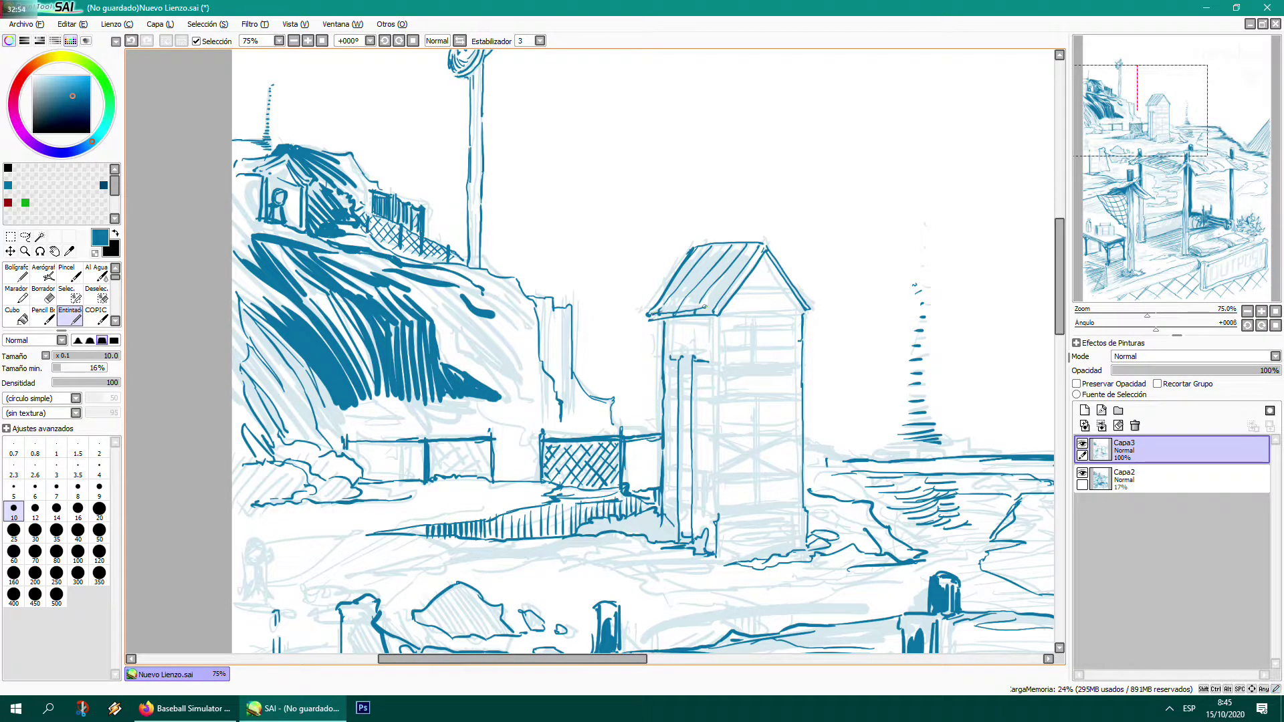
- Ink the watchtower's eave, vertical corner posts and the low base block at its foot
{"action": "left_click_drag", "start_coordinate": [810, 307], "coordinate": [803, 318]}
{"action": "left_click_drag", "start_coordinate": [725, 318], "coordinate": [723, 517]}
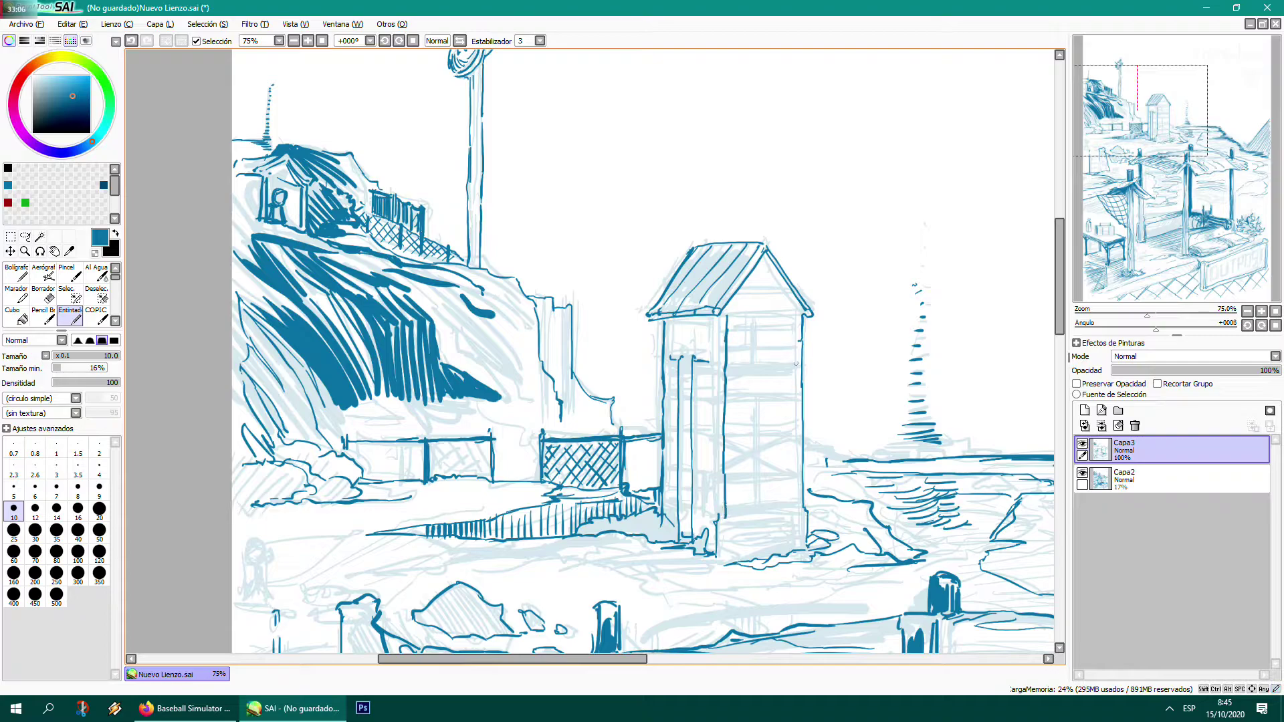
{"action": "left_click_drag", "start_coordinate": [790, 320], "coordinate": [794, 512]}
{"action": "mouse_move", "coordinate": [797, 513]}
{"action": "left_mouse_down"}
{"action": "mouse_move", "coordinate": [726, 519]}
{"action": "mouse_move", "coordinate": [736, 558]}
{"action": "mouse_move", "coordinate": [798, 549]}
{"action": "mouse_move", "coordinate": [741, 555]}
{"action": "left_mouse_up"}
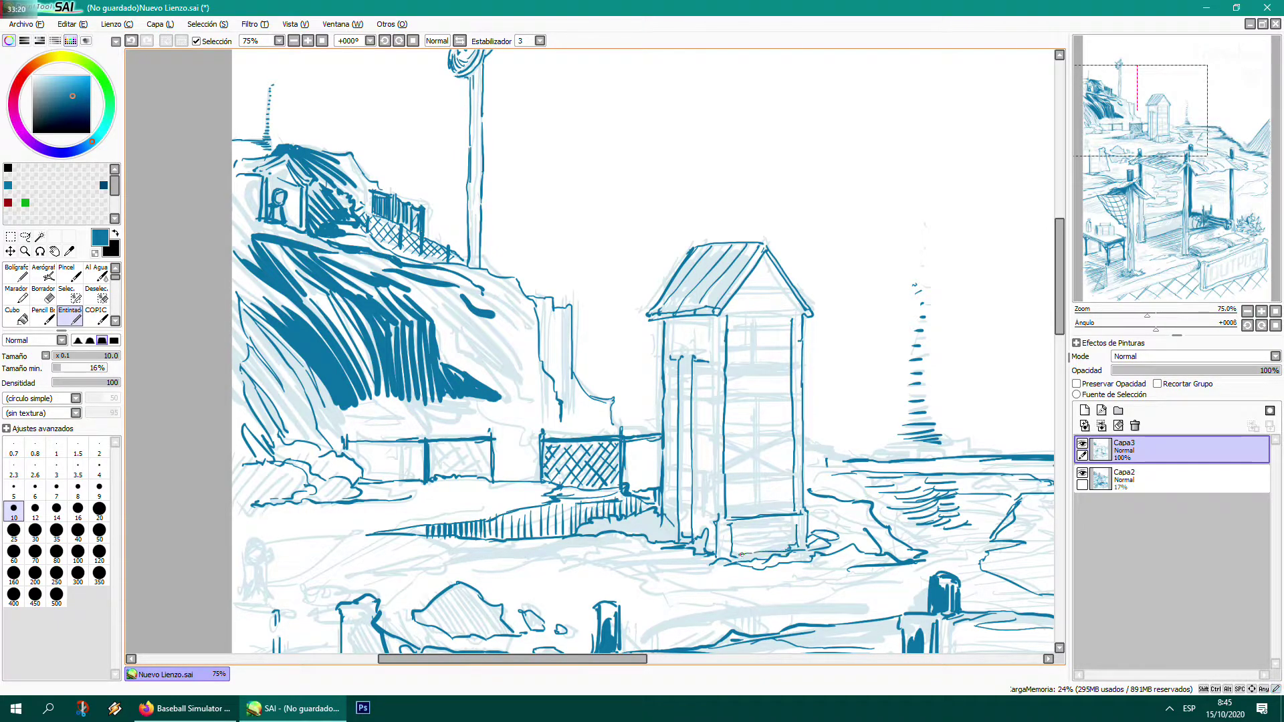
{"action": "mouse_move", "coordinate": [781, 513]}
{"action": "left_mouse_down"}
{"action": "mouse_move", "coordinate": [727, 516]}
{"action": "mouse_move", "coordinate": [786, 508]}
{"action": "mouse_move", "coordinate": [766, 504]}
{"action": "left_mouse_up"}
{"action": "left_click_drag", "start_coordinate": [712, 315], "coordinate": [713, 338]}
{"action": "mouse_move", "coordinate": [712, 320]}
{"action": "left_mouse_down"}
{"action": "mouse_move", "coordinate": [711, 547]}
{"action": "mouse_move", "coordinate": [725, 520]}
{"action": "mouse_move", "coordinate": [723, 554]}
{"action": "left_mouse_up"}
{"action": "left_click_drag", "start_coordinate": [667, 323], "coordinate": [667, 522]}
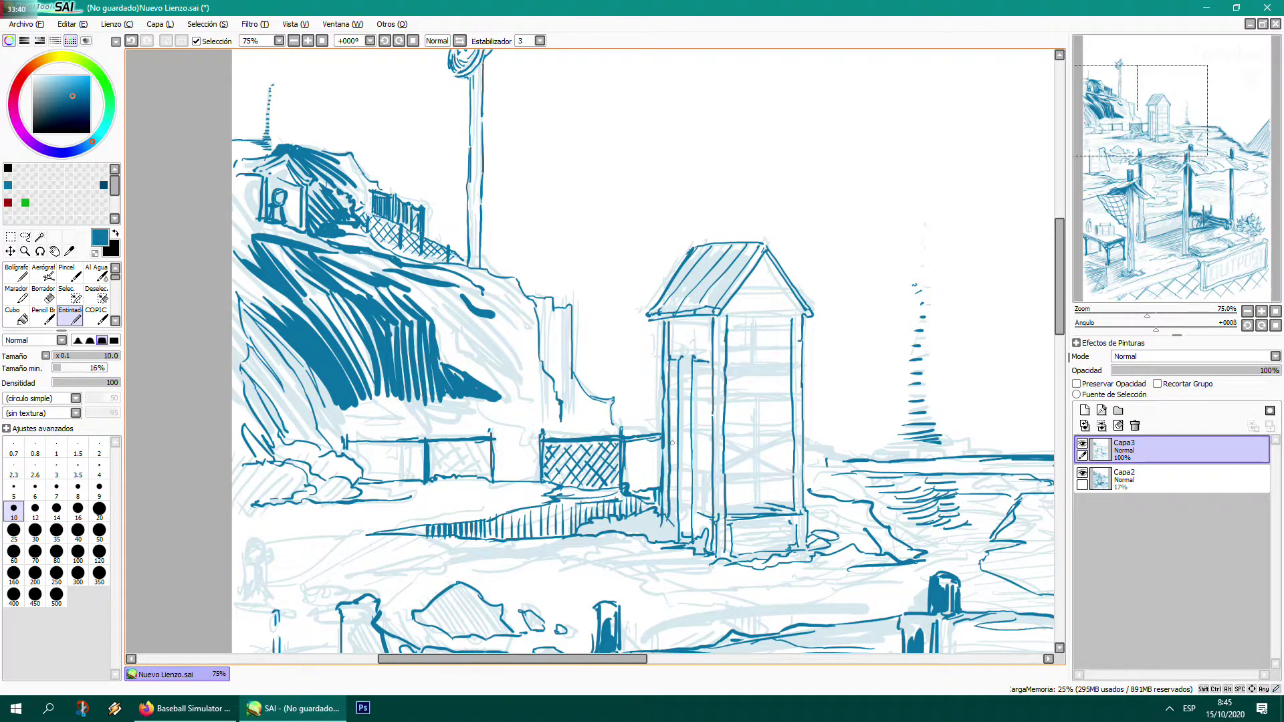
- Ink the watchtower's crossbeams and diagonal braces, and fill its roof slope with dense hatching
{"action": "mouse_move", "coordinate": [791, 311]}
{"action": "left_mouse_down"}
{"action": "mouse_move", "coordinate": [728, 311]}
{"action": "mouse_move", "coordinate": [765, 257]}
{"action": "mouse_move", "coordinate": [802, 312]}
{"action": "left_mouse_up"}
{"action": "mouse_move", "coordinate": [791, 358]}
{"action": "left_mouse_down"}
{"action": "mouse_move", "coordinate": [726, 363]}
{"action": "mouse_move", "coordinate": [789, 383]}
{"action": "mouse_move", "coordinate": [666, 381]}
{"action": "left_mouse_up"}
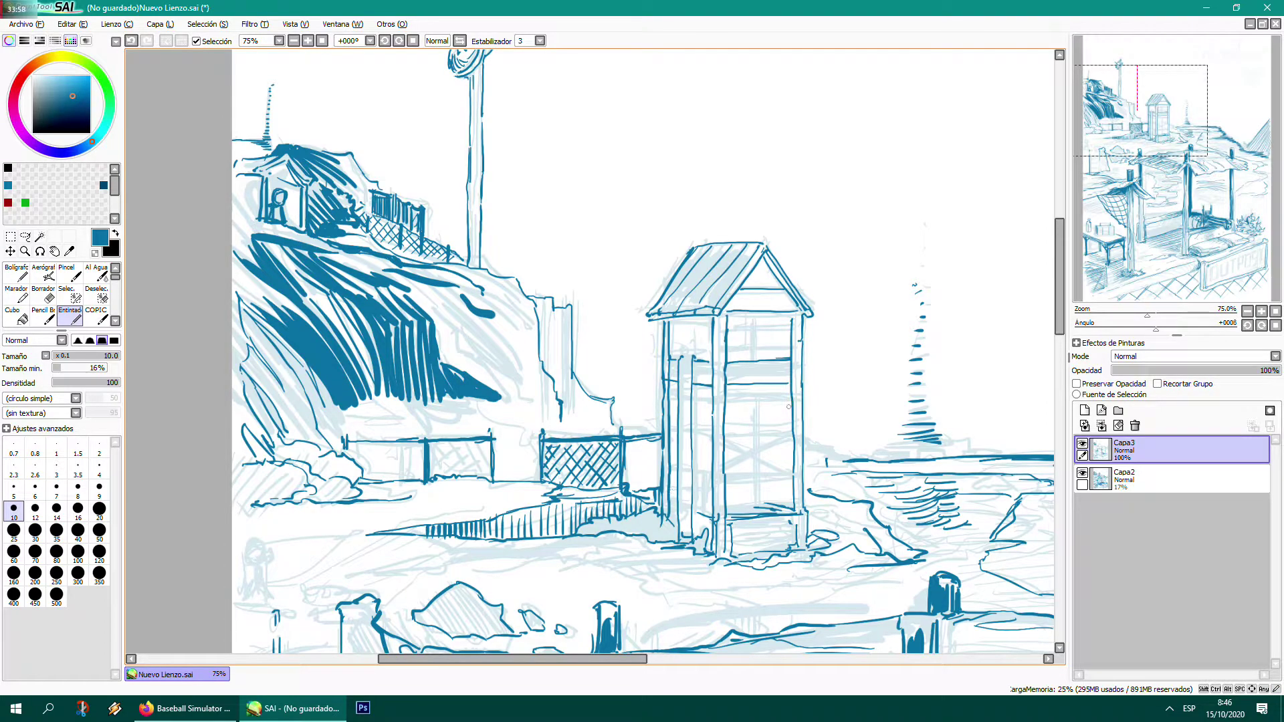
{"action": "left_click_drag", "start_coordinate": [792, 432], "coordinate": [726, 468]}
{"action": "mouse_move", "coordinate": [792, 429]}
{"action": "left_mouse_down"}
{"action": "mouse_move", "coordinate": [728, 461]}
{"action": "mouse_move", "coordinate": [785, 471]}
{"action": "mouse_move", "coordinate": [724, 483]}
{"action": "left_mouse_up"}
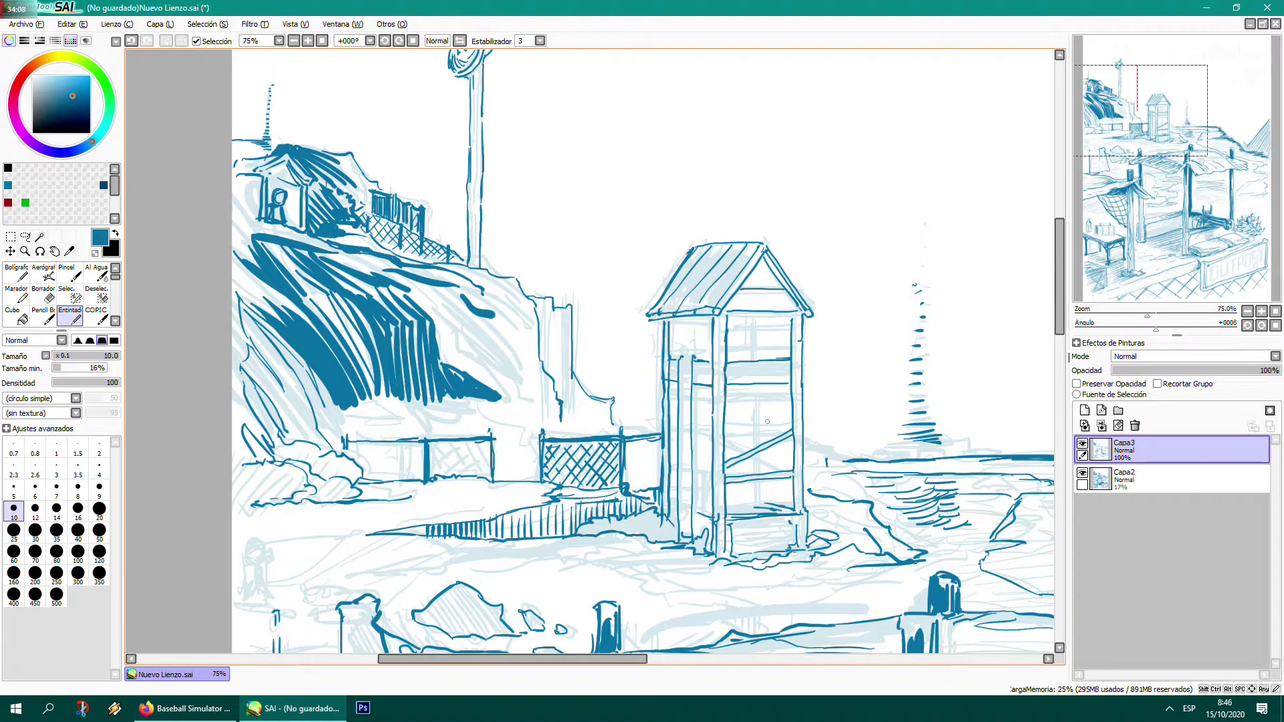
{"action": "left_click_drag", "start_coordinate": [729, 392], "coordinate": [792, 426]}
{"action": "mouse_move", "coordinate": [727, 393]}
{"action": "left_mouse_down"}
{"action": "mouse_move", "coordinate": [786, 428]}
{"action": "mouse_move", "coordinate": [788, 386]}
{"action": "left_mouse_up"}
{"action": "left_click_drag", "start_coordinate": [790, 430], "coordinate": [788, 507]}
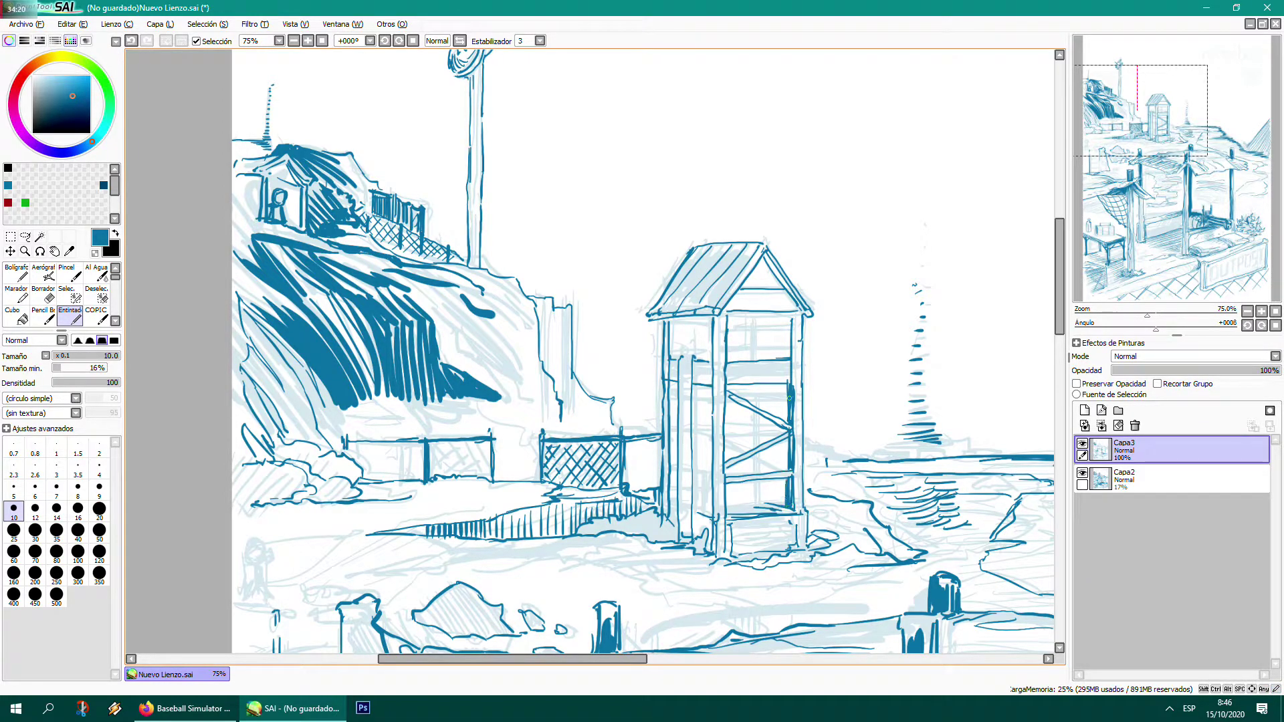
{"action": "mouse_move", "coordinate": [765, 258]}
{"action": "left_mouse_down"}
{"action": "mouse_move", "coordinate": [722, 291]}
{"action": "mouse_move", "coordinate": [744, 260]}
{"action": "mouse_move", "coordinate": [721, 294]}
{"action": "mouse_move", "coordinate": [739, 263]}
{"action": "mouse_move", "coordinate": [710, 303]}
{"action": "mouse_move", "coordinate": [737, 255]}
{"action": "mouse_move", "coordinate": [689, 313]}
{"action": "left_mouse_up"}
{"action": "mouse_move", "coordinate": [726, 258]}
{"action": "left_mouse_down"}
{"action": "mouse_move", "coordinate": [685, 310]}
{"action": "mouse_move", "coordinate": [716, 260]}
{"action": "mouse_move", "coordinate": [676, 303]}
{"action": "mouse_move", "coordinate": [698, 256]}
{"action": "mouse_move", "coordinate": [665, 301]}
{"action": "left_mouse_up"}
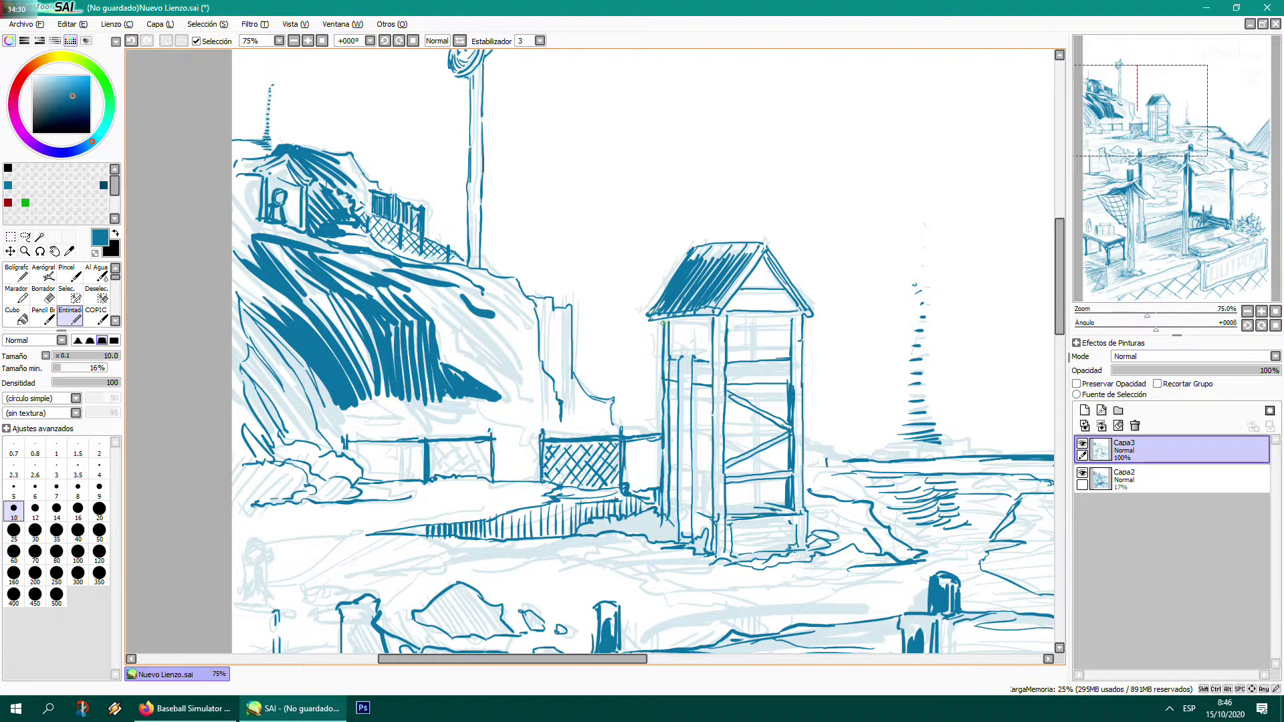
- Ink the low blocks and shaded mound at the foot of the distant antenna along the horizon
{"action": "scroll", "coordinate": [678, 274], "scroll_direction": "down", "scroll_amount": 1}
{"action": "left_click_drag", "start_coordinate": [660, 385], "coordinate": [446, 290]}
{"action": "scroll", "coordinate": [446, 289], "scroll_direction": "up", "scroll_amount": 2}
{"action": "left_click_drag", "start_coordinate": [619, 337], "coordinate": [457, 326]}
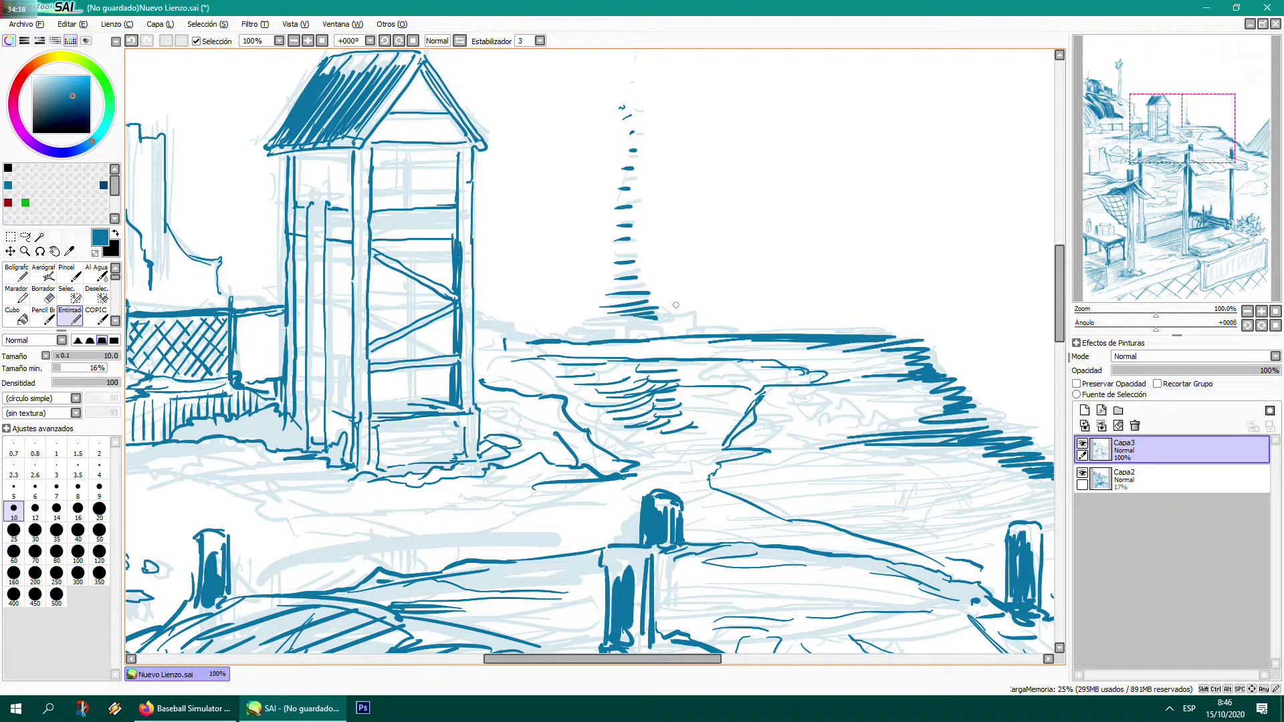
{"action": "left_click_drag", "start_coordinate": [658, 310], "coordinate": [698, 327]}
{"action": "left_click_drag", "start_coordinate": [599, 312], "coordinate": [540, 323]}
{"action": "mouse_move", "coordinate": [698, 318]}
{"action": "left_mouse_down"}
{"action": "mouse_move", "coordinate": [749, 327]}
{"action": "mouse_move", "coordinate": [678, 315]}
{"action": "mouse_move", "coordinate": [629, 336]}
{"action": "mouse_move", "coordinate": [638, 309]}
{"action": "mouse_move", "coordinate": [615, 300]}
{"action": "mouse_move", "coordinate": [648, 327]}
{"action": "mouse_move", "coordinate": [671, 321]}
{"action": "mouse_move", "coordinate": [568, 320]}
{"action": "mouse_move", "coordinate": [650, 324]}
{"action": "mouse_move", "coordinate": [570, 325]}
{"action": "mouse_move", "coordinate": [611, 339]}
{"action": "mouse_move", "coordinate": [573, 341]}
{"action": "mouse_move", "coordinate": [620, 335]}
{"action": "mouse_move", "coordinate": [526, 326]}
{"action": "mouse_move", "coordinate": [501, 331]}
{"action": "mouse_move", "coordinate": [527, 340]}
{"action": "mouse_move", "coordinate": [491, 339]}
{"action": "mouse_move", "coordinate": [508, 326]}
{"action": "mouse_move", "coordinate": [480, 323]}
{"action": "left_mouse_up"}
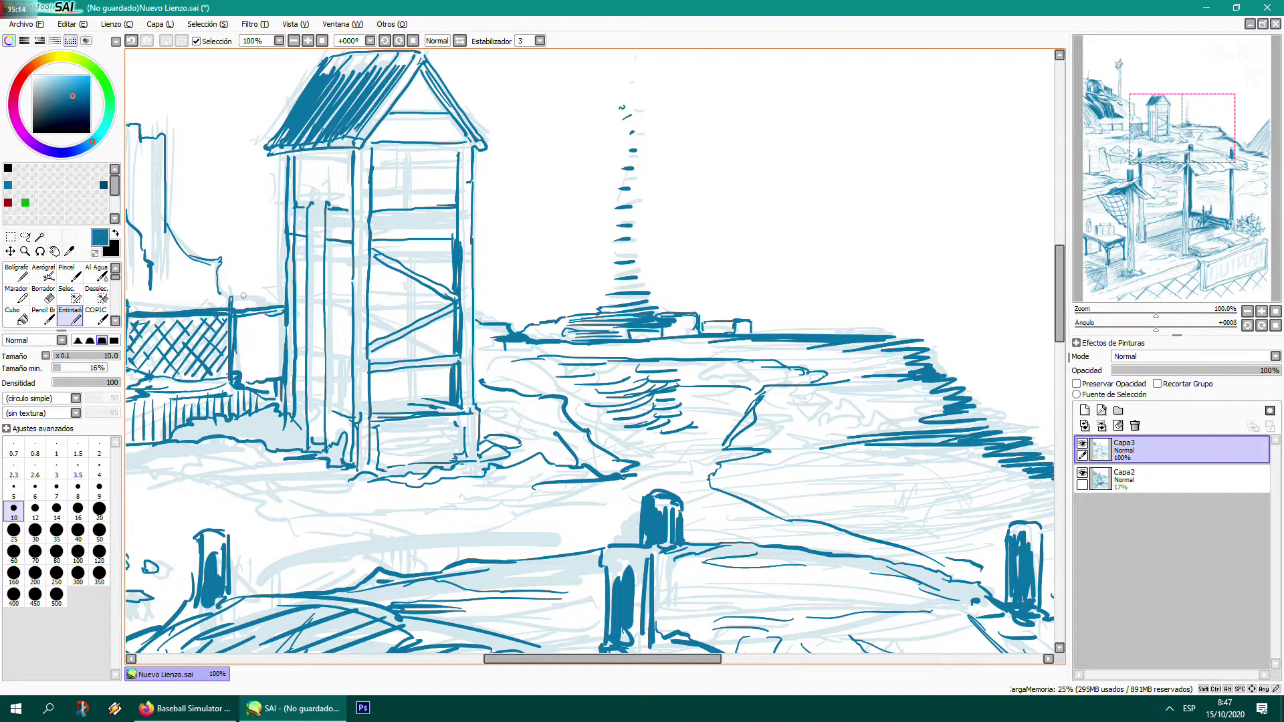
- Fill the fence panel beside the watchtower with crossing mesh lines and add strokes to the palisade below it
{"action": "mouse_move", "coordinate": [242, 326]}
{"action": "left_mouse_down"}
{"action": "mouse_move", "coordinate": [236, 354]}
{"action": "mouse_move", "coordinate": [273, 324]}
{"action": "left_mouse_up"}
{"action": "mouse_move", "coordinate": [244, 376]}
{"action": "left_mouse_down"}
{"action": "mouse_move", "coordinate": [279, 332]}
{"action": "mouse_move", "coordinate": [251, 381]}
{"action": "mouse_move", "coordinate": [276, 350]}
{"action": "mouse_move", "coordinate": [264, 378]}
{"action": "mouse_move", "coordinate": [257, 321]}
{"action": "mouse_move", "coordinate": [282, 360]}
{"action": "left_mouse_up"}
{"action": "mouse_move", "coordinate": [237, 328]}
{"action": "left_mouse_down"}
{"action": "mouse_move", "coordinate": [273, 371]}
{"action": "mouse_move", "coordinate": [241, 347]}
{"action": "mouse_move", "coordinate": [238, 378]}
{"action": "left_mouse_up"}
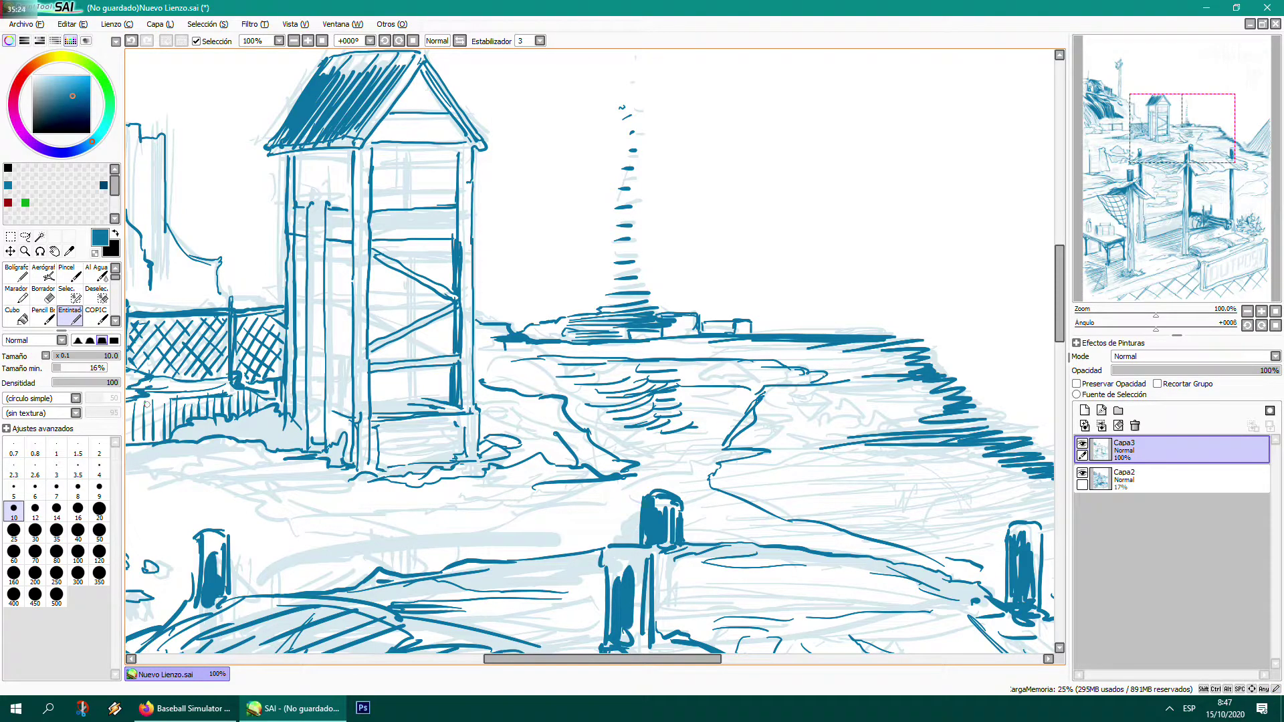
{"action": "mouse_move", "coordinate": [158, 395]}
{"action": "left_mouse_down"}
{"action": "mouse_move", "coordinate": [158, 433]}
{"action": "mouse_move", "coordinate": [137, 439]}
{"action": "left_mouse_up"}
- Hide the sketch layer Capa2 and review the clean line art across the whole drawing
{"action": "key", "text": "ctrl+minus"}
{"action": "key", "text": "ctrl+minus"}
{"action": "left_click_drag", "start_coordinate": [240, 449], "coordinate": [621, 338]}
{"action": "key", "text": "ctrl+minus"}
{"action": "left_click", "coordinate": [1081, 473]}
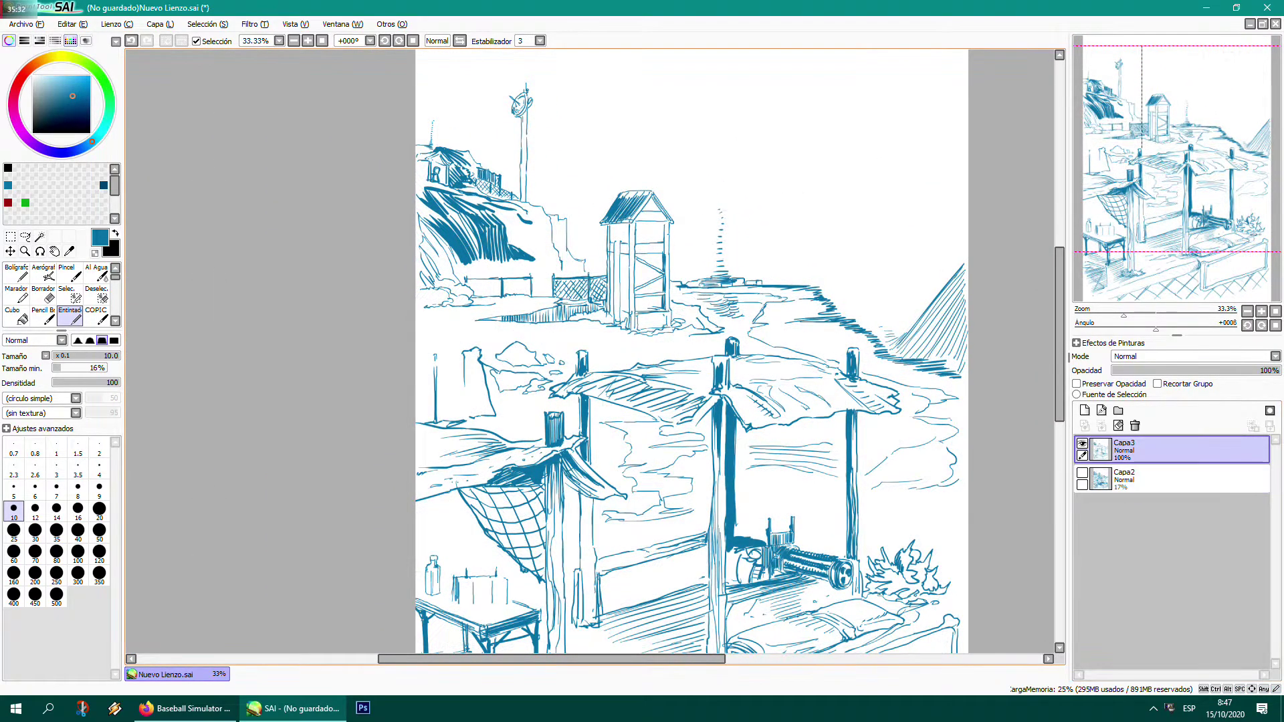
{"action": "scroll", "coordinate": [677, 213], "scroll_direction": "down", "scroll_amount": 1}
{"action": "left_click_drag", "start_coordinate": [678, 310], "coordinate": [627, 231]}
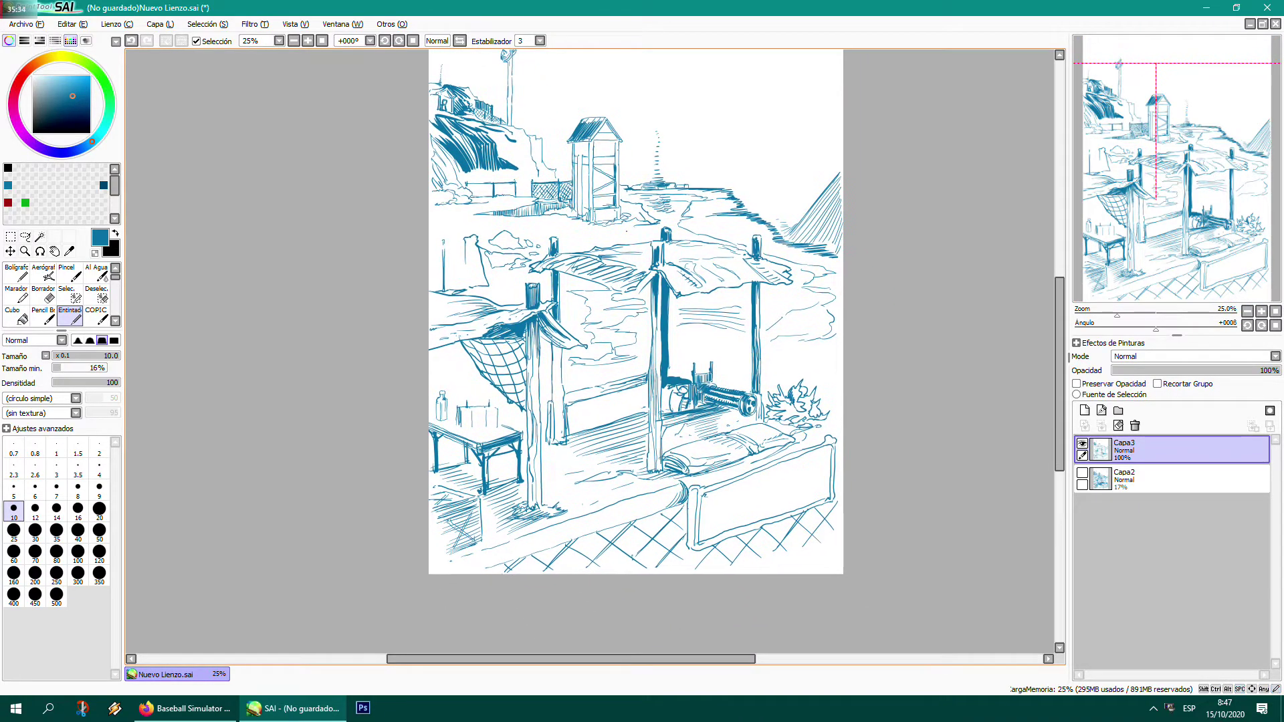
- Ink the box on the table with a front panel and fill its two side panels with crosshatching
{"action": "scroll", "coordinate": [626, 232], "scroll_direction": "up", "scroll_amount": 2}
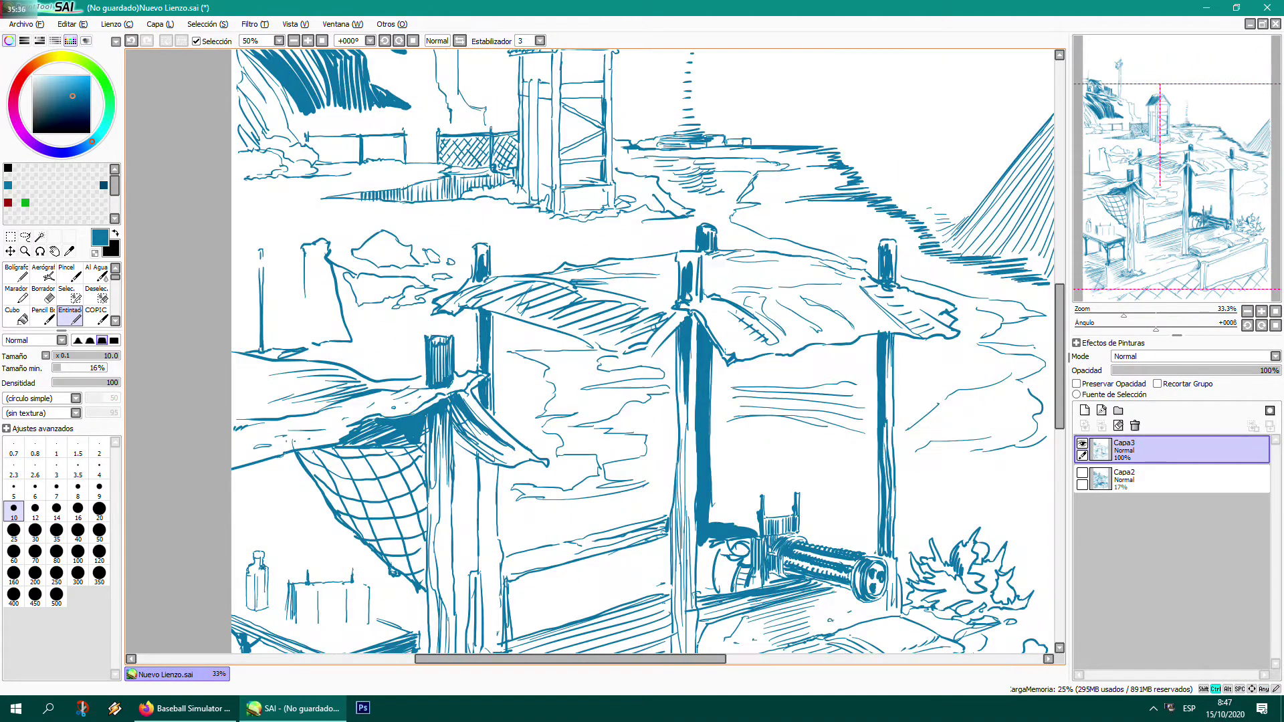
{"action": "left_click_drag", "start_coordinate": [437, 523], "coordinate": [591, 290]}
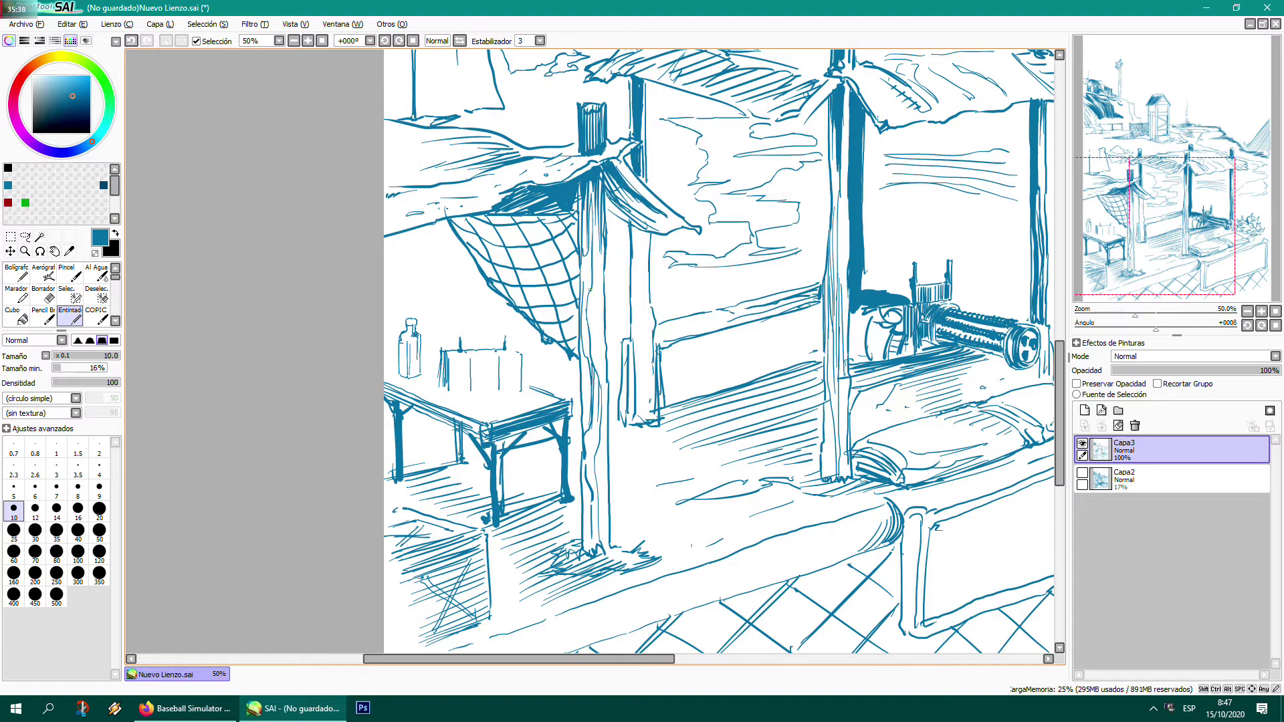
{"action": "left_click_drag", "start_coordinate": [523, 390], "coordinate": [470, 396]}
{"action": "mouse_move", "coordinate": [520, 352]}
{"action": "left_mouse_down"}
{"action": "mouse_move", "coordinate": [446, 360]}
{"action": "mouse_move", "coordinate": [512, 360]}
{"action": "mouse_move", "coordinate": [446, 372]}
{"action": "mouse_move", "coordinate": [485, 381]}
{"action": "mouse_move", "coordinate": [435, 365]}
{"action": "mouse_move", "coordinate": [445, 392]}
{"action": "mouse_move", "coordinate": [438, 354]}
{"action": "mouse_move", "coordinate": [438, 391]}
{"action": "left_mouse_up"}
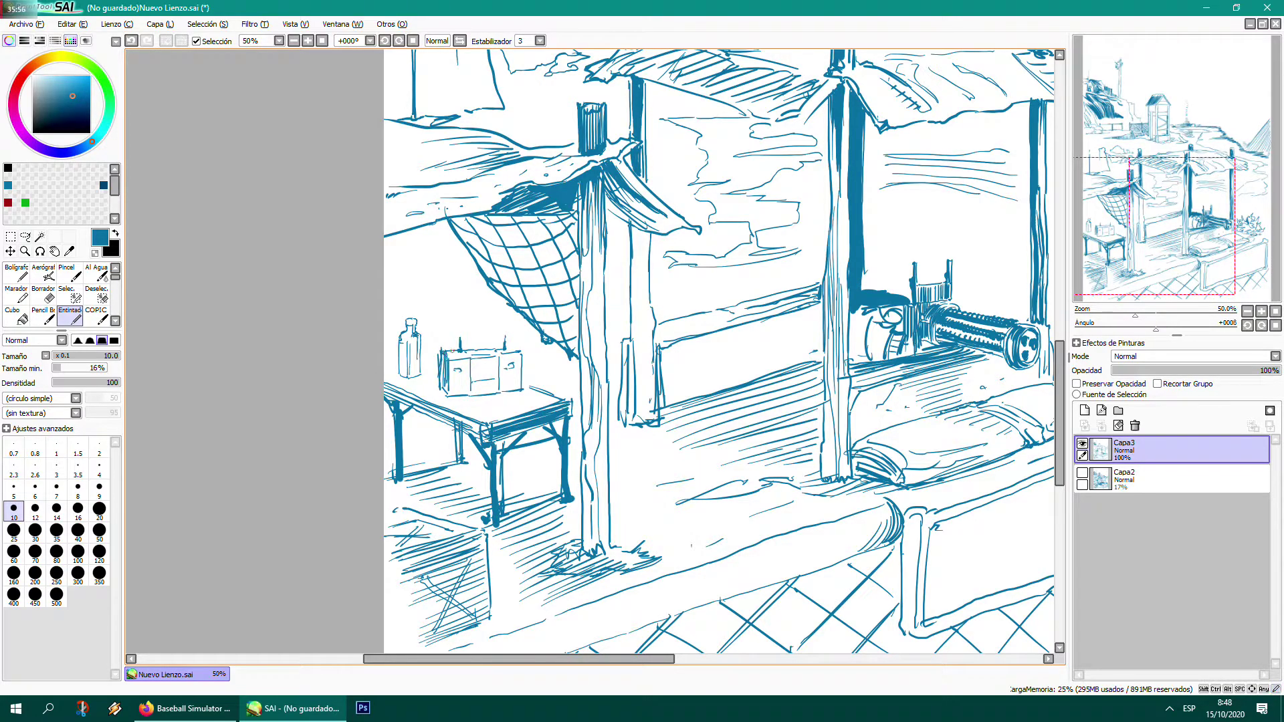
{"action": "mouse_move", "coordinate": [461, 351]}
{"action": "left_mouse_down"}
{"action": "mouse_move", "coordinate": [446, 353]}
{"action": "mouse_move", "coordinate": [520, 352]}
{"action": "mouse_move", "coordinate": [509, 390]}
{"action": "mouse_move", "coordinate": [500, 377]}
{"action": "left_mouse_up"}
{"action": "left_click_drag", "start_coordinate": [511, 356], "coordinate": [498, 368]}
{"action": "mouse_move", "coordinate": [503, 358]}
{"action": "left_mouse_down"}
{"action": "mouse_move", "coordinate": [520, 384]}
{"action": "mouse_move", "coordinate": [473, 368]}
{"action": "mouse_move", "coordinate": [447, 389]}
{"action": "left_mouse_up"}
{"action": "left_click_drag", "start_coordinate": [467, 372], "coordinate": [450, 393]}
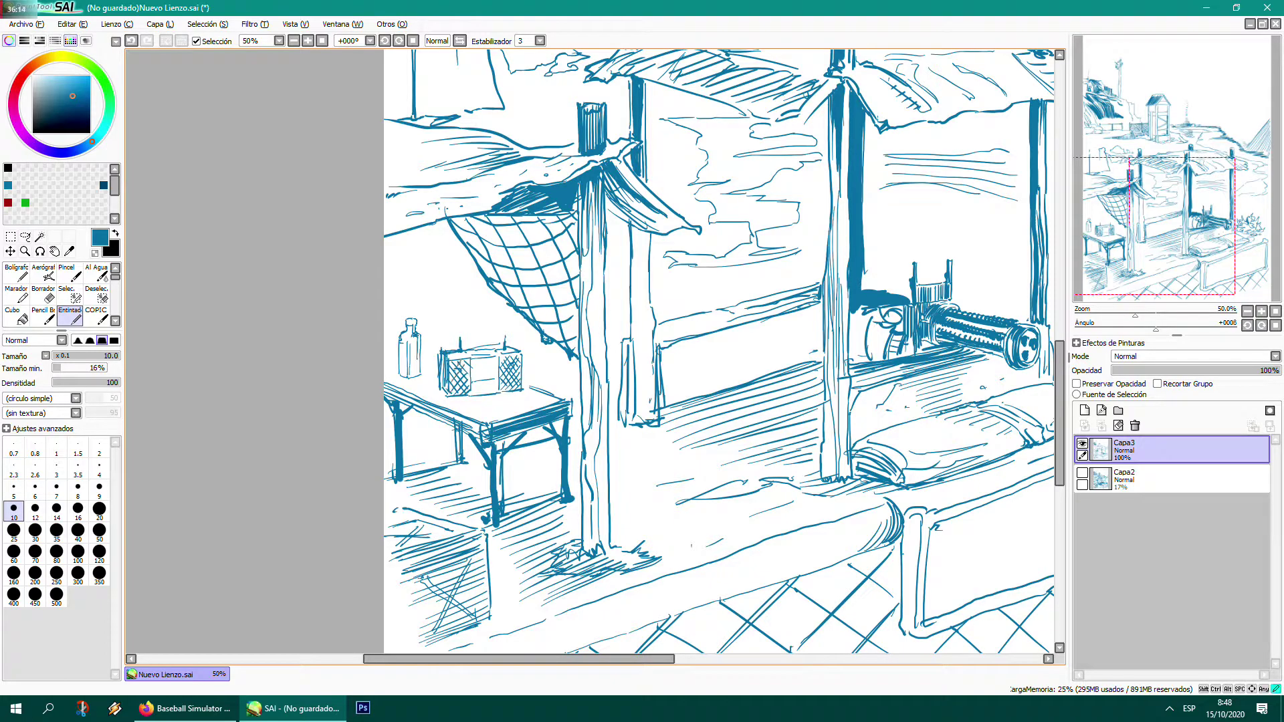
- Add shading strokes around the box and bottle on the table, and ink a sloping line behind the bottle
{"action": "left_click_drag", "start_coordinate": [467, 398], "coordinate": [454, 402]}
{"action": "left_click_drag", "start_coordinate": [410, 344], "coordinate": [420, 364]}
{"action": "mouse_move", "coordinate": [527, 381]}
{"action": "left_mouse_down"}
{"action": "mouse_move", "coordinate": [515, 389]}
{"action": "mouse_move", "coordinate": [569, 400]}
{"action": "mouse_move", "coordinate": [541, 388]}
{"action": "left_mouse_up"}
{"action": "mouse_move", "coordinate": [434, 392]}
{"action": "left_mouse_down"}
{"action": "mouse_move", "coordinate": [479, 413]}
{"action": "mouse_move", "coordinate": [423, 394]}
{"action": "left_mouse_up"}
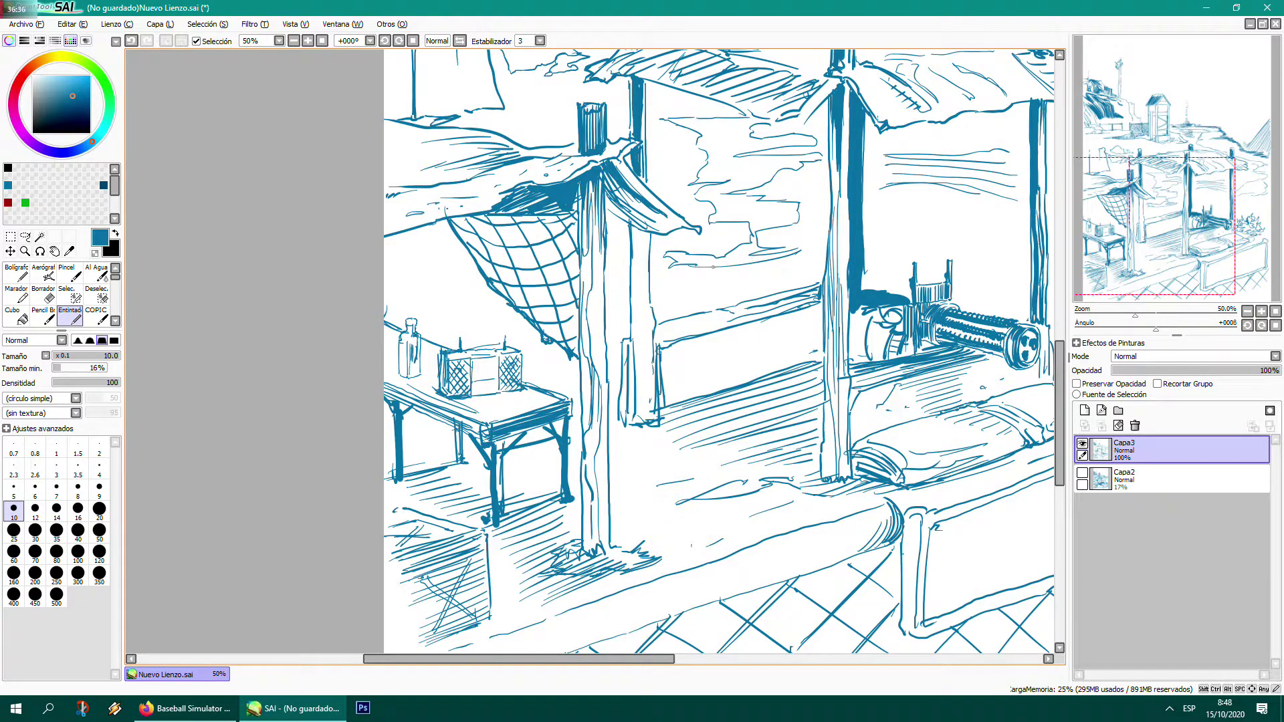
- Fill the lower ground patches seen behind the shelter with short vertical hatching
{"action": "mouse_move", "coordinate": [717, 254]}
{"action": "left_mouse_down"}
{"action": "mouse_move", "coordinate": [717, 270]}
{"action": "mouse_move", "coordinate": [696, 268]}
{"action": "left_mouse_up"}
{"action": "left_click_drag", "start_coordinate": [692, 251], "coordinate": [680, 266]}
{"action": "left_click_drag", "start_coordinate": [677, 251], "coordinate": [670, 263]}
{"action": "mouse_move", "coordinate": [666, 249]}
{"action": "left_mouse_down"}
{"action": "mouse_move", "coordinate": [665, 262]}
{"action": "mouse_move", "coordinate": [728, 265]}
{"action": "left_mouse_up"}
{"action": "left_click_drag", "start_coordinate": [732, 245], "coordinate": [738, 265]}
{"action": "left_click_drag", "start_coordinate": [742, 239], "coordinate": [747, 256]}
{"action": "left_click_drag", "start_coordinate": [752, 235], "coordinate": [751, 260]}
{"action": "left_click_drag", "start_coordinate": [795, 202], "coordinate": [791, 225]}
{"action": "mouse_move", "coordinate": [767, 195]}
{"action": "left_mouse_down"}
{"action": "mouse_move", "coordinate": [767, 228]}
{"action": "mouse_move", "coordinate": [732, 223]}
{"action": "left_mouse_up"}
{"action": "mouse_move", "coordinate": [728, 191]}
{"action": "left_mouse_down"}
{"action": "mouse_move", "coordinate": [718, 219]}
{"action": "mouse_move", "coordinate": [701, 199]}
{"action": "left_mouse_up"}
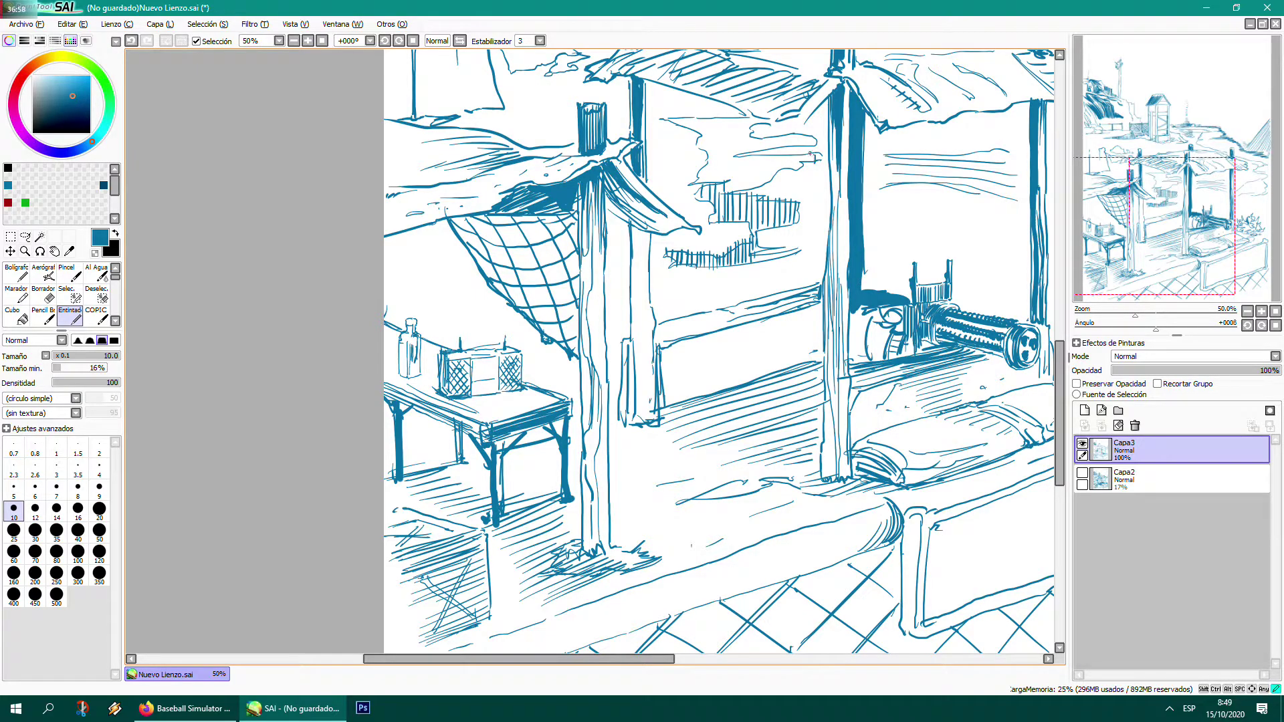
- Extend the vertical hatching over the upper ground patches just beneath the shelter roof
{"action": "left_click_drag", "start_coordinate": [800, 154], "coordinate": [793, 171]}
{"action": "left_click_drag", "start_coordinate": [788, 153], "coordinate": [779, 174]}
{"action": "left_click_drag", "start_coordinate": [772, 153], "coordinate": [758, 186]}
{"action": "mouse_move", "coordinate": [754, 155]}
{"action": "left_mouse_down"}
{"action": "mouse_move", "coordinate": [754, 188]}
{"action": "mouse_move", "coordinate": [738, 195]}
{"action": "left_mouse_up"}
{"action": "left_click_drag", "start_coordinate": [730, 154], "coordinate": [731, 198]}
{"action": "mouse_move", "coordinate": [726, 126]}
{"action": "left_mouse_down"}
{"action": "mouse_move", "coordinate": [726, 180]}
{"action": "mouse_move", "coordinate": [712, 183]}
{"action": "left_mouse_up"}
{"action": "left_click_drag", "start_coordinate": [709, 118], "coordinate": [709, 179]}
{"action": "mouse_move", "coordinate": [701, 132]}
{"action": "left_mouse_down"}
{"action": "mouse_move", "coordinate": [703, 164]}
{"action": "mouse_move", "coordinate": [706, 117]}
{"action": "mouse_move", "coordinate": [702, 142]}
{"action": "mouse_move", "coordinate": [695, 125]}
{"action": "mouse_move", "coordinate": [730, 117]}
{"action": "mouse_move", "coordinate": [730, 164]}
{"action": "left_mouse_up"}
{"action": "mouse_move", "coordinate": [739, 114]}
{"action": "left_mouse_down"}
{"action": "mouse_move", "coordinate": [739, 142]}
{"action": "mouse_move", "coordinate": [745, 121]}
{"action": "mouse_move", "coordinate": [764, 150]}
{"action": "left_mouse_up"}
- Darken the shelter's rear post beside the net with long vertical strokes down to its base
{"action": "left_click_drag", "start_coordinate": [640, 230], "coordinate": [640, 317]}
{"action": "left_click_drag", "start_coordinate": [638, 228], "coordinate": [639, 278]}
{"action": "mouse_move", "coordinate": [642, 385]}
{"action": "left_mouse_down"}
{"action": "mouse_move", "coordinate": [640, 271]}
{"action": "mouse_move", "coordinate": [645, 418]}
{"action": "left_mouse_up"}
{"action": "left_click_drag", "start_coordinate": [650, 274], "coordinate": [648, 420]}
{"action": "left_click_drag", "start_coordinate": [642, 351], "coordinate": [642, 417]}
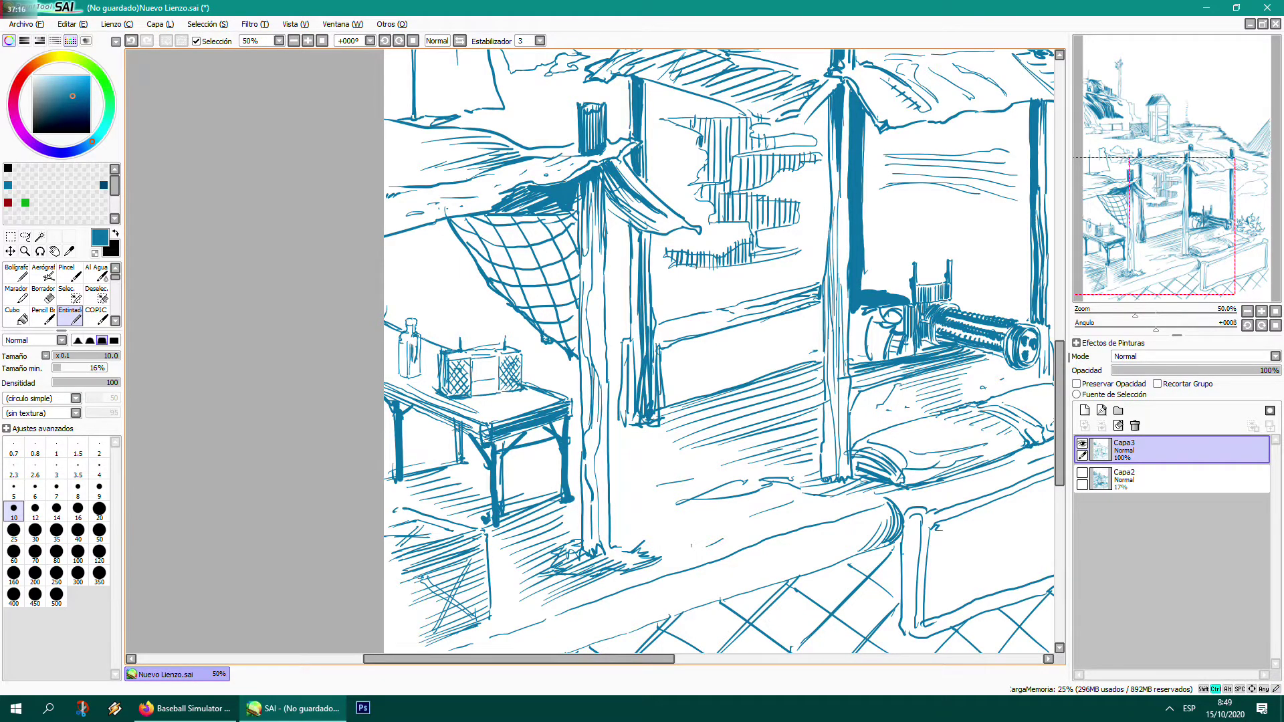
- Lay solid shadow down the shelter's central post and thicken the rear post's shadow at brush size 25
{"action": "key", "text": "ctrl+minus"}
{"action": "left_click_drag", "start_coordinate": [695, 347], "coordinate": [592, 326]}
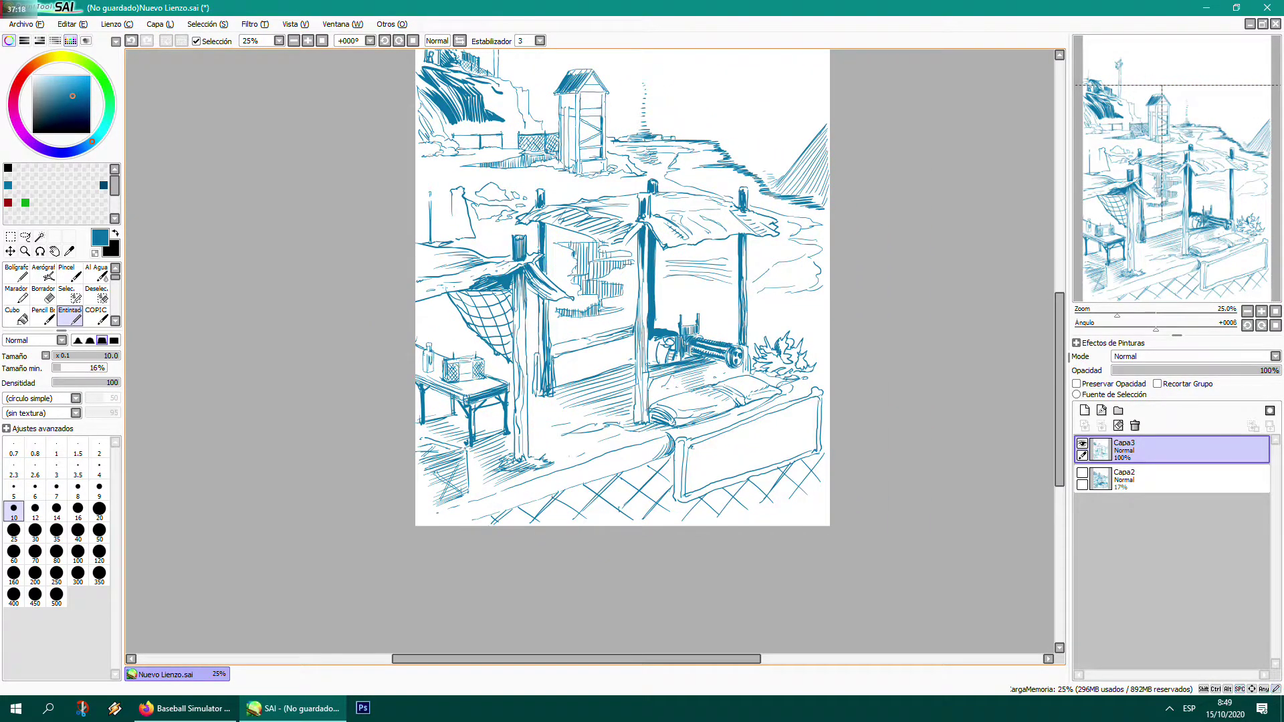
{"action": "left_click", "coordinate": [13, 532]}
{"action": "left_click_drag", "start_coordinate": [641, 237], "coordinate": [641, 424]}
{"action": "mouse_move", "coordinate": [638, 371]}
{"action": "left_mouse_down"}
{"action": "mouse_move", "coordinate": [640, 407]}
{"action": "mouse_move", "coordinate": [669, 418]}
{"action": "mouse_move", "coordinate": [642, 405]}
{"action": "left_mouse_up"}
{"action": "mouse_move", "coordinate": [639, 313]}
{"action": "left_mouse_down"}
{"action": "mouse_move", "coordinate": [641, 371]}
{"action": "mouse_move", "coordinate": [645, 287]}
{"action": "left_mouse_up"}
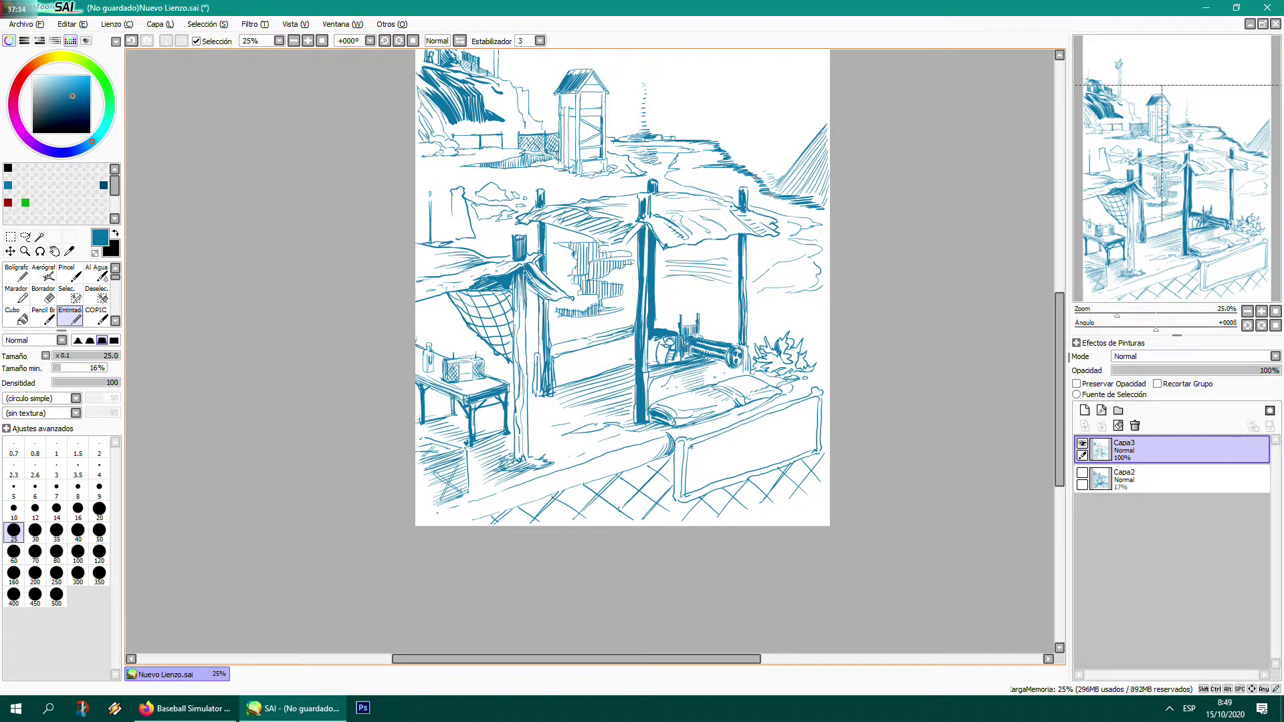
{"action": "left_click_drag", "start_coordinate": [540, 223], "coordinate": [540, 237]}
{"action": "left_click_drag", "start_coordinate": [542, 299], "coordinate": [548, 386]}
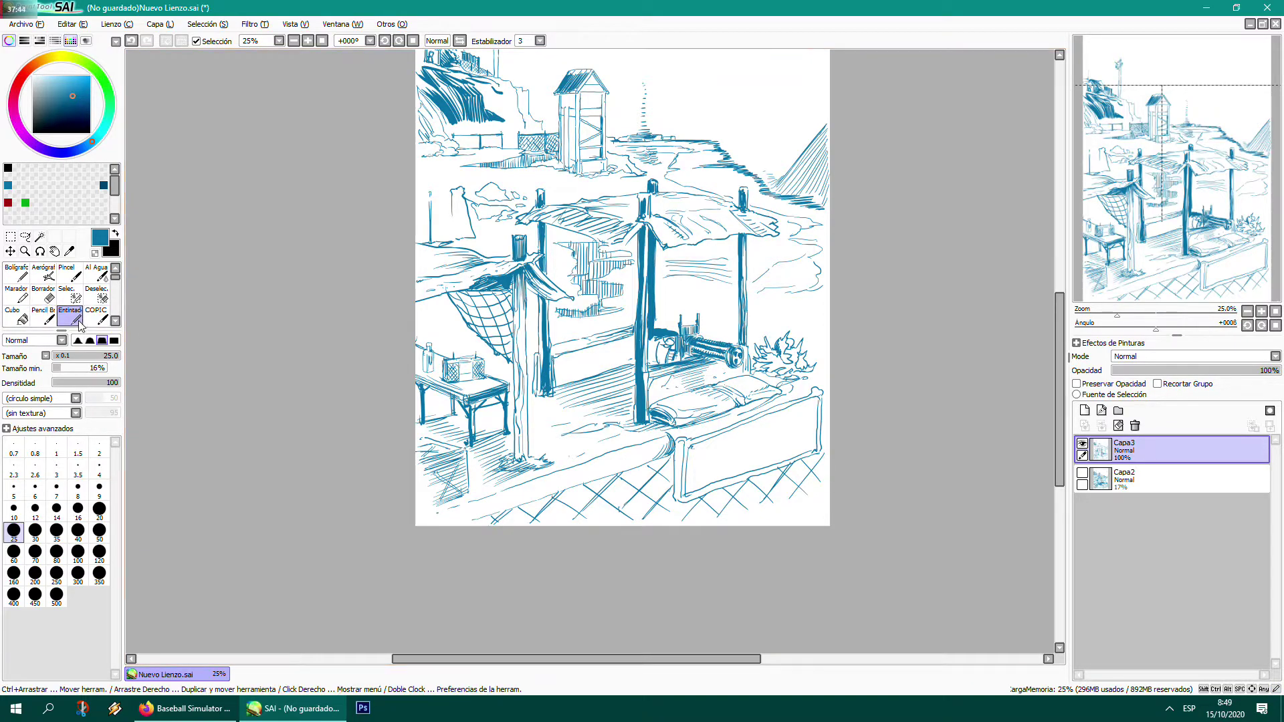
- At brush size 10, add diagonal streaks across the front board and reinforce the mesh lines beneath the log
{"action": "left_click", "coordinate": [14, 511]}
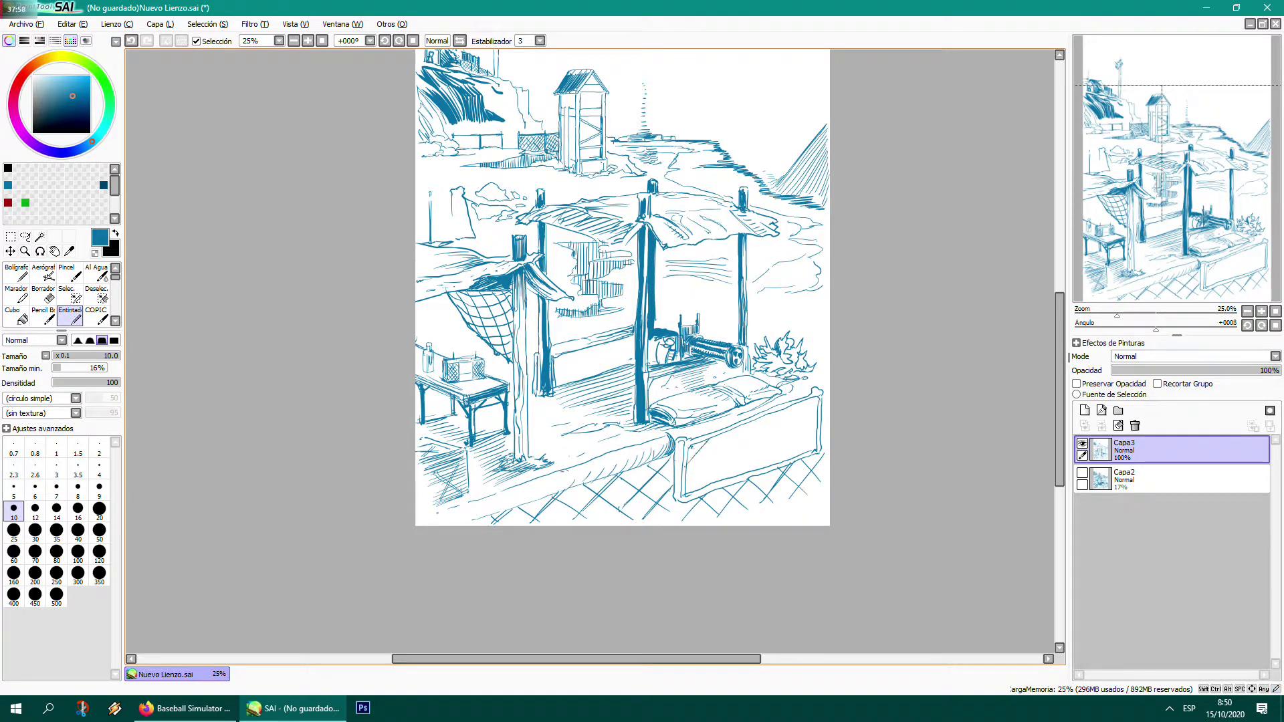
{"action": "left_click_drag", "start_coordinate": [716, 476], "coordinate": [743, 452]}
{"action": "left_click_drag", "start_coordinate": [801, 417], "coordinate": [813, 408]}
{"action": "left_click_drag", "start_coordinate": [763, 502], "coordinate": [779, 481]}
{"action": "left_click_drag", "start_coordinate": [724, 514], "coordinate": [757, 474]}
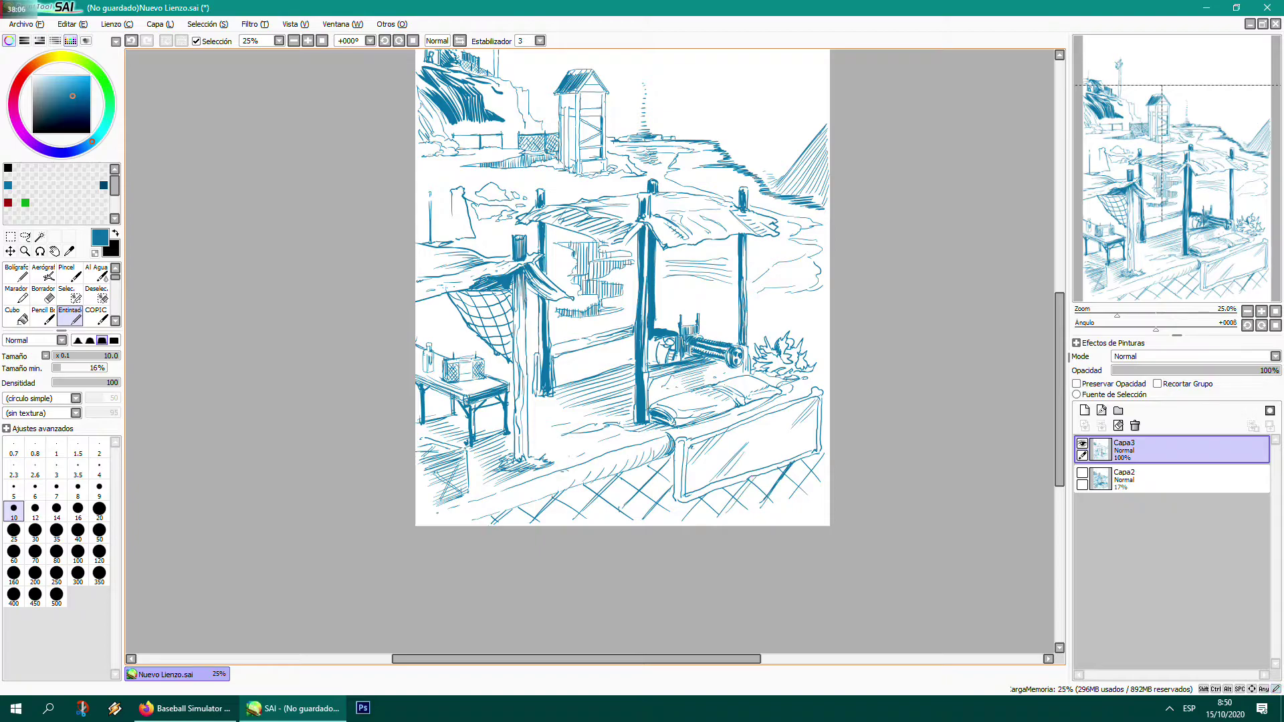
{"action": "left_click_drag", "start_coordinate": [693, 515], "coordinate": [707, 498]}
{"action": "left_click_drag", "start_coordinate": [623, 515], "coordinate": [670, 465]}
{"action": "left_click_drag", "start_coordinate": [571, 518], "coordinate": [608, 476]}
- Hatch the low back wall between the shelter posts and darken the area around the machine gun
{"action": "mouse_move", "coordinate": [635, 361]}
{"action": "left_mouse_down"}
{"action": "mouse_move", "coordinate": [559, 383]}
{"action": "mouse_move", "coordinate": [558, 359]}
{"action": "left_mouse_up"}
{"action": "mouse_move", "coordinate": [634, 327]}
{"action": "left_mouse_down"}
{"action": "mouse_move", "coordinate": [555, 355]}
{"action": "mouse_move", "coordinate": [572, 350]}
{"action": "left_mouse_up"}
{"action": "mouse_move", "coordinate": [621, 338]}
{"action": "left_mouse_down"}
{"action": "mouse_move", "coordinate": [570, 352]}
{"action": "mouse_move", "coordinate": [580, 348]}
{"action": "mouse_move", "coordinate": [553, 387]}
{"action": "left_mouse_up"}
{"action": "left_click_drag", "start_coordinate": [618, 361], "coordinate": [549, 379]}
{"action": "left_click_drag", "start_coordinate": [669, 345], "coordinate": [646, 363]}
{"action": "left_click_drag", "start_coordinate": [654, 338], "coordinate": [652, 355]}
{"action": "left_click_drag", "start_coordinate": [658, 340], "coordinate": [653, 359]}
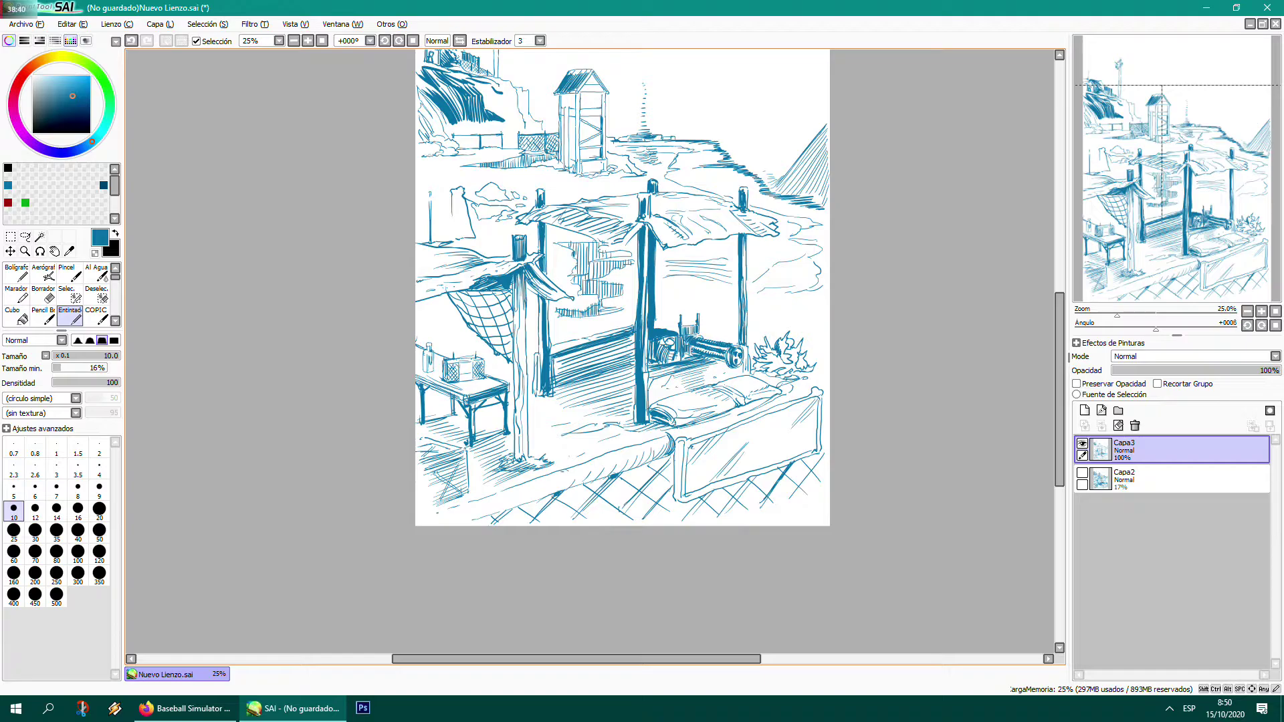
- Cross the back wall's hatching with vertical strokes along its length to form a mesh
{"action": "left_click_drag", "start_coordinate": [635, 333], "coordinate": [627, 365]}
{"action": "left_click_drag", "start_coordinate": [626, 333], "coordinate": [616, 367]}
{"action": "mouse_move", "coordinate": [614, 341]}
{"action": "left_mouse_down"}
{"action": "mouse_move", "coordinate": [609, 369]}
{"action": "mouse_move", "coordinate": [586, 373]}
{"action": "left_mouse_up"}
{"action": "left_click_drag", "start_coordinate": [586, 349], "coordinate": [562, 383]}
{"action": "left_click_drag", "start_coordinate": [562, 357], "coordinate": [553, 385]}
{"action": "left_click_drag", "start_coordinate": [555, 357], "coordinate": [551, 387]}
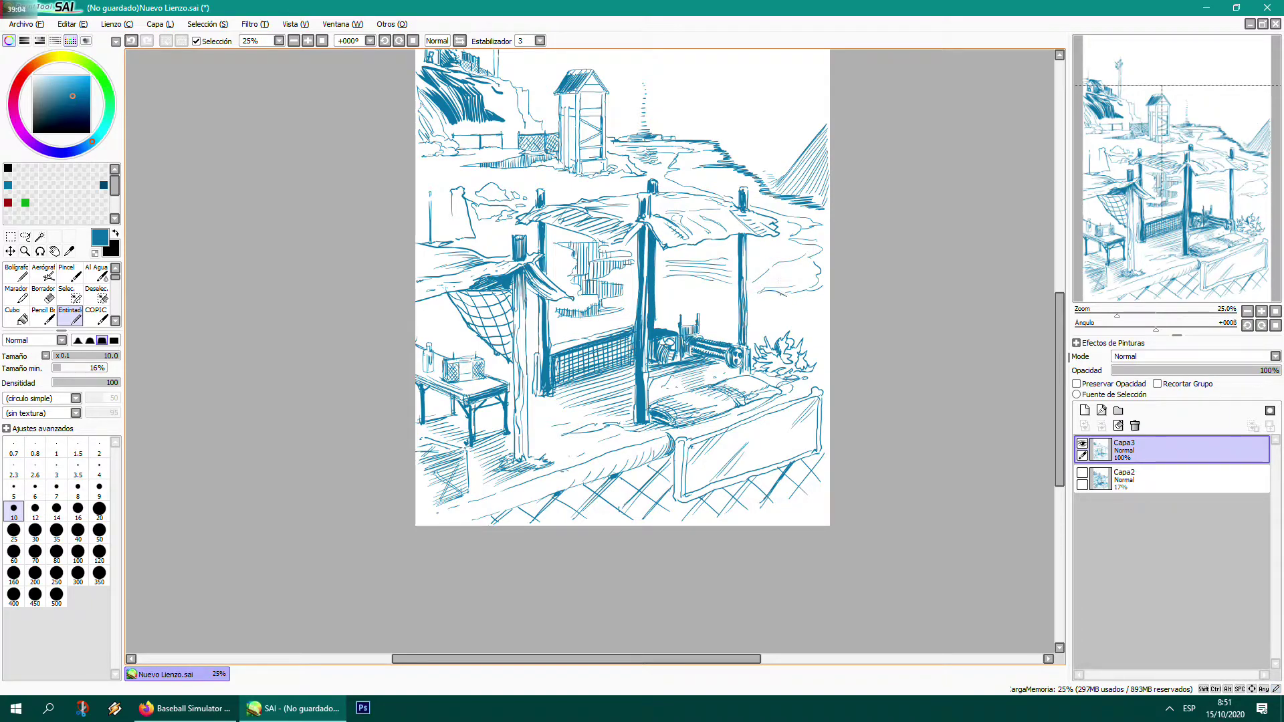
- Add shading strokes to the ground contours beside the shelter and to the slope under the distant ridge
{"action": "mouse_move", "coordinate": [793, 282]}
{"action": "left_mouse_down"}
{"action": "mouse_move", "coordinate": [754, 284]}
{"action": "mouse_move", "coordinate": [811, 267]}
{"action": "left_mouse_up"}
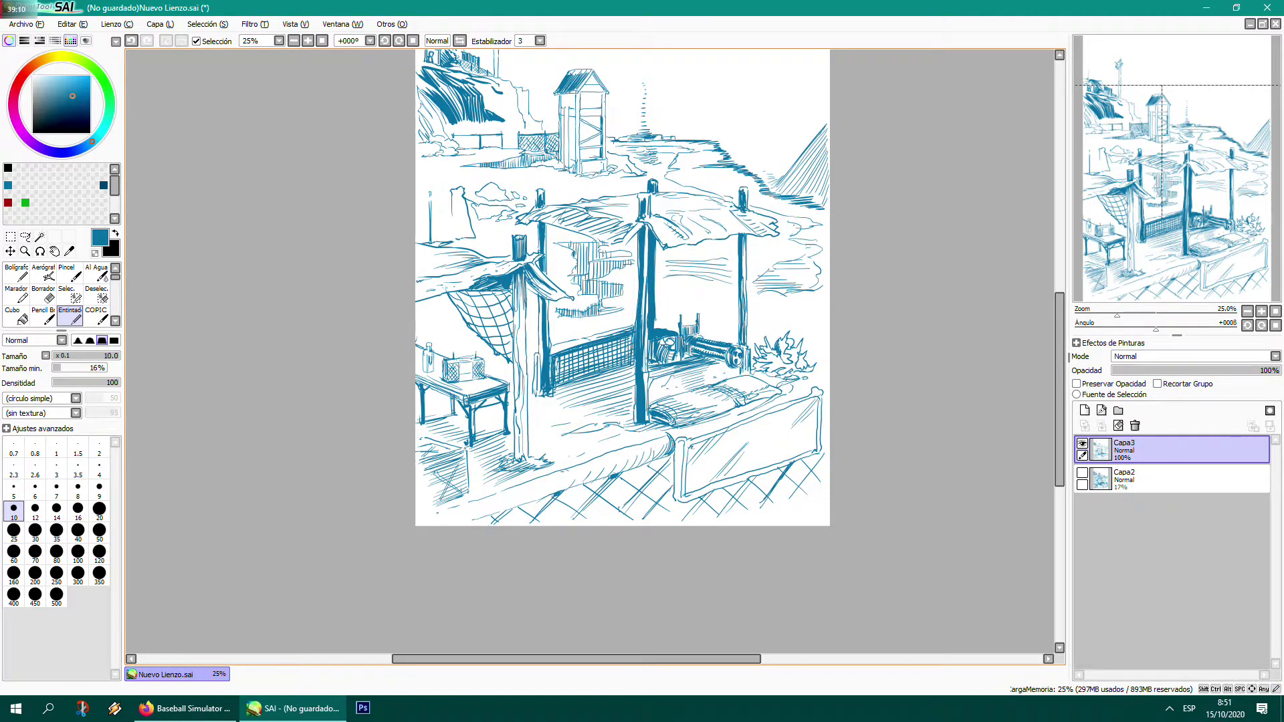
{"action": "left_click_drag", "start_coordinate": [696, 158], "coordinate": [724, 163]}
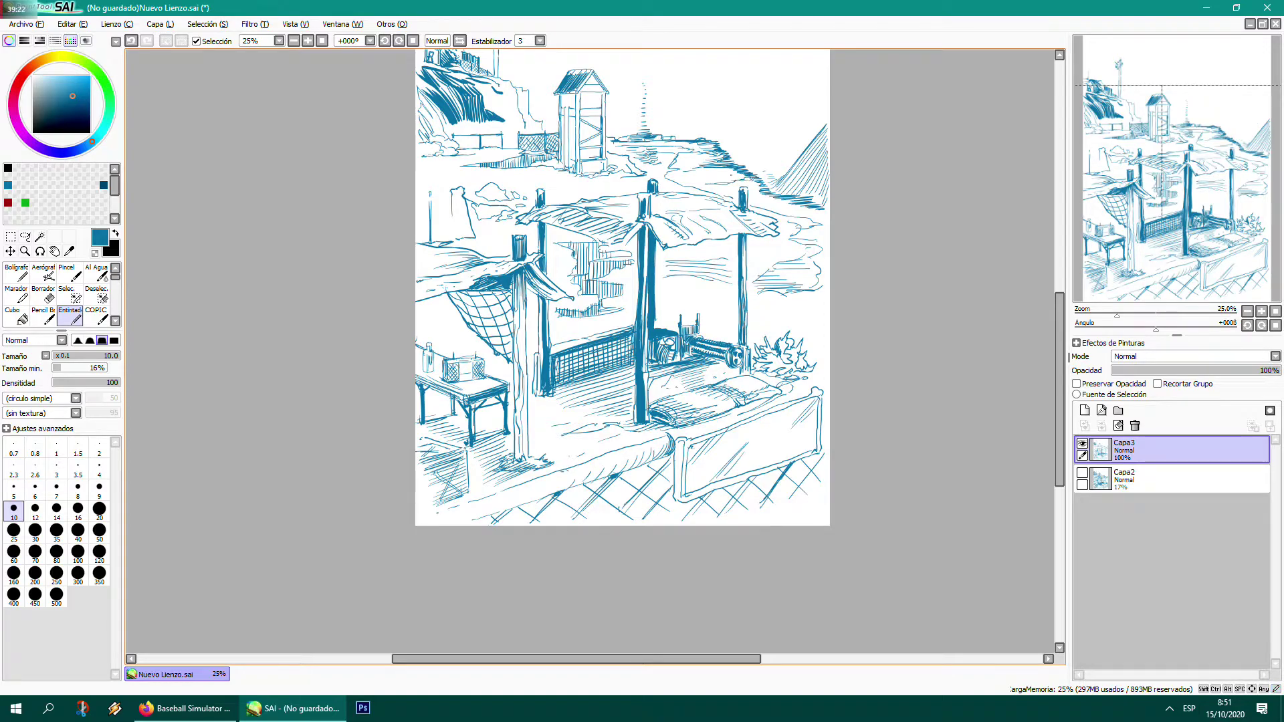
{"action": "left_click_drag", "start_coordinate": [696, 173], "coordinate": [722, 172]}
- Shade the inside of the watchtower, ink the rungs of the ladder structure, and add ground strokes below the tower
{"action": "left_click_drag", "start_coordinate": [576, 96], "coordinate": [578, 160]}
{"action": "left_click_drag", "start_coordinate": [566, 103], "coordinate": [567, 150]}
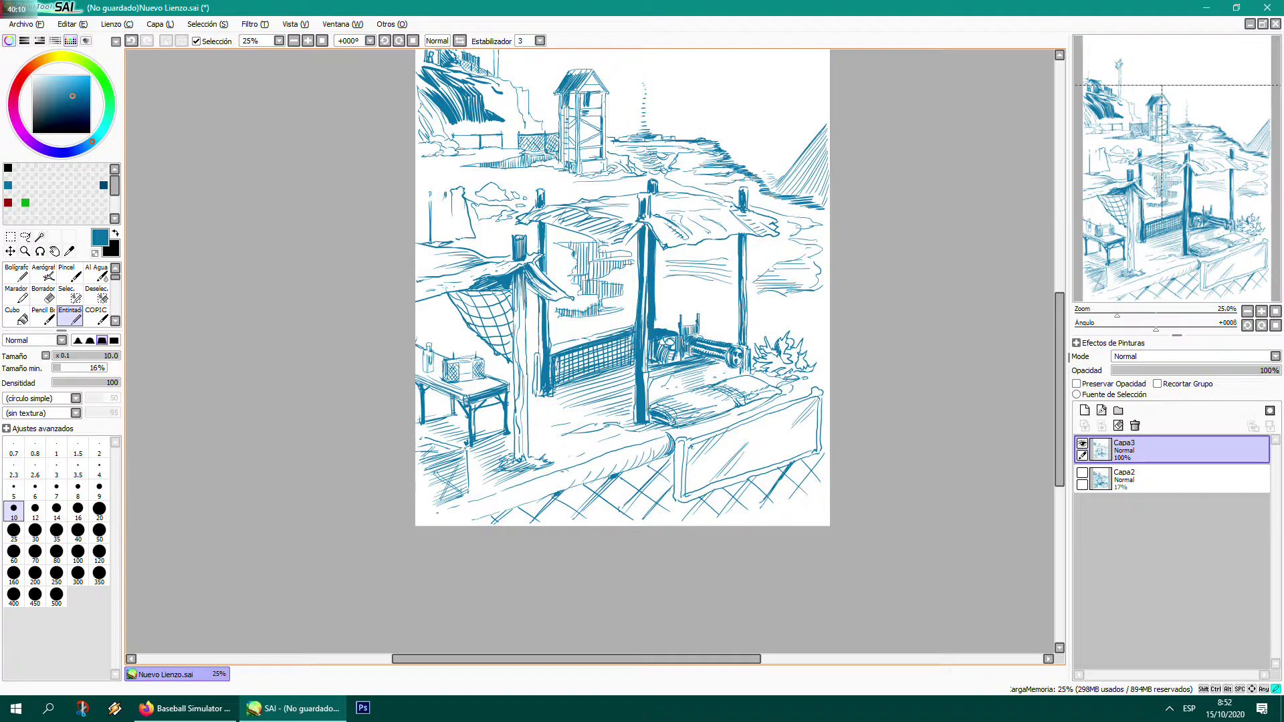
{"action": "mouse_move", "coordinate": [446, 199]}
{"action": "left_mouse_down"}
{"action": "mouse_move", "coordinate": [446, 239]}
{"action": "mouse_move", "coordinate": [445, 190]}
{"action": "mouse_move", "coordinate": [495, 204]}
{"action": "left_mouse_up"}
{"action": "mouse_move", "coordinate": [572, 179]}
{"action": "left_mouse_down"}
{"action": "mouse_move", "coordinate": [513, 178]}
{"action": "mouse_move", "coordinate": [626, 178]}
{"action": "left_mouse_up"}
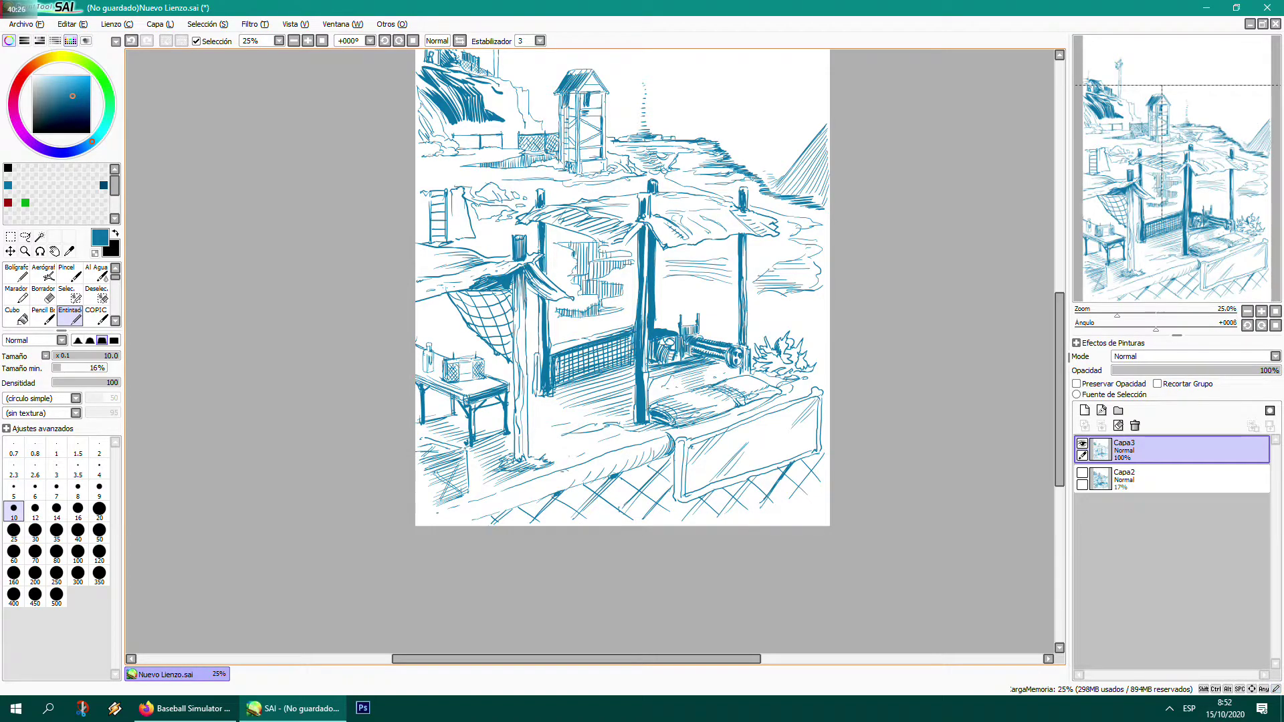
- Hatch the rocks beside the ladder structure and add contour strokes along the slope near the distant mountain
{"action": "mouse_move", "coordinate": [478, 189]}
{"action": "left_mouse_down"}
{"action": "mouse_move", "coordinate": [493, 197]}
{"action": "mouse_move", "coordinate": [502, 183]}
{"action": "left_mouse_up"}
{"action": "left_click_drag", "start_coordinate": [829, 207], "coordinate": [761, 200]}
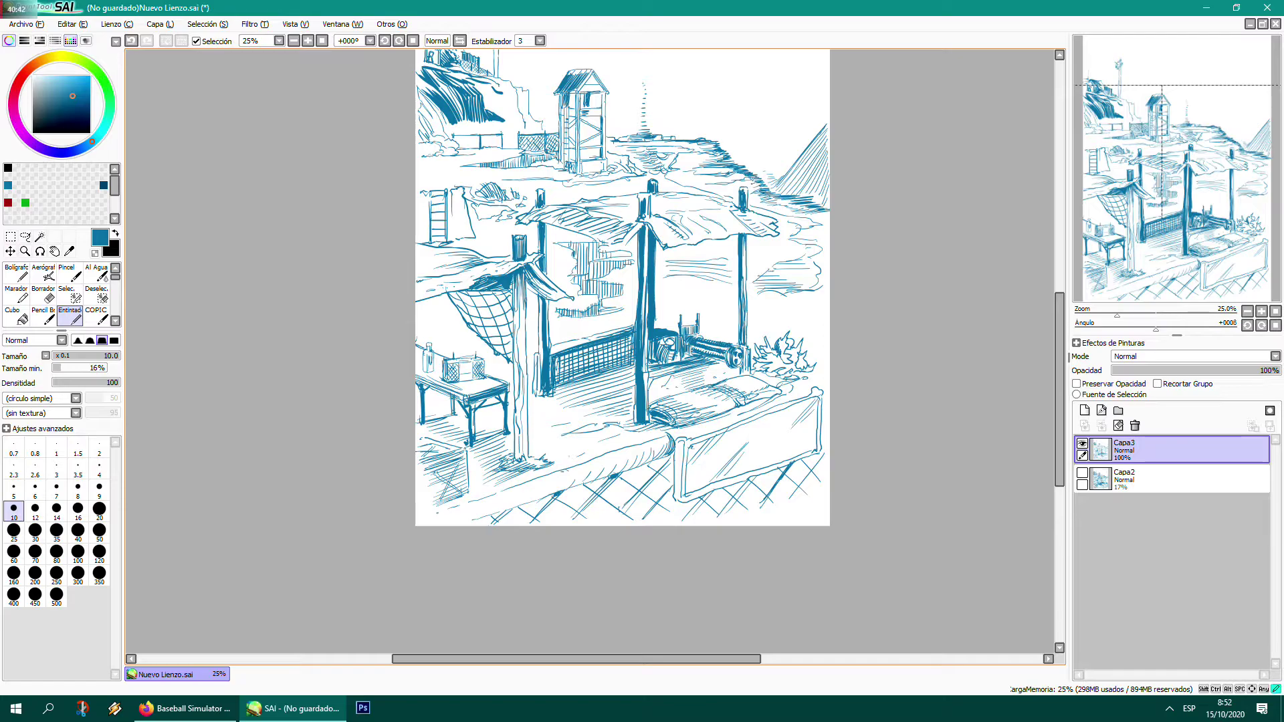
{"action": "mouse_move", "coordinate": [743, 179]}
{"action": "left_mouse_down"}
{"action": "mouse_move", "coordinate": [733, 174]}
{"action": "mouse_move", "coordinate": [747, 180]}
{"action": "left_mouse_up"}
{"action": "mouse_move", "coordinate": [698, 163]}
{"action": "left_mouse_down"}
{"action": "mouse_move", "coordinate": [679, 172]}
{"action": "mouse_move", "coordinate": [688, 160]}
{"action": "left_mouse_up"}
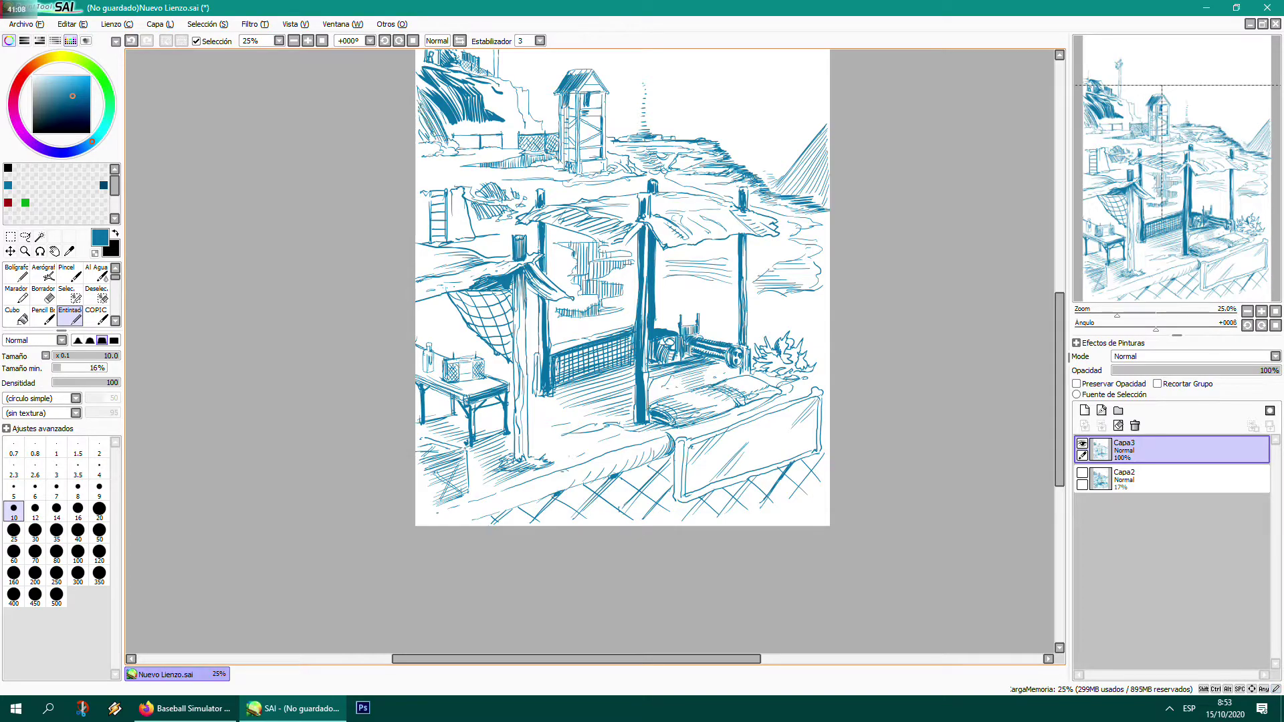
- Cover the lower face and outer edge of the cliff with dense slanted hatching
{"action": "left_click_drag", "start_coordinate": [428, 138], "coordinate": [414, 116]}
{"action": "mouse_move", "coordinate": [428, 143]}
{"action": "left_mouse_down"}
{"action": "mouse_move", "coordinate": [411, 115]}
{"action": "mouse_move", "coordinate": [434, 105]}
{"action": "left_mouse_up"}
{"action": "left_click_drag", "start_coordinate": [452, 136], "coordinate": [442, 111]}
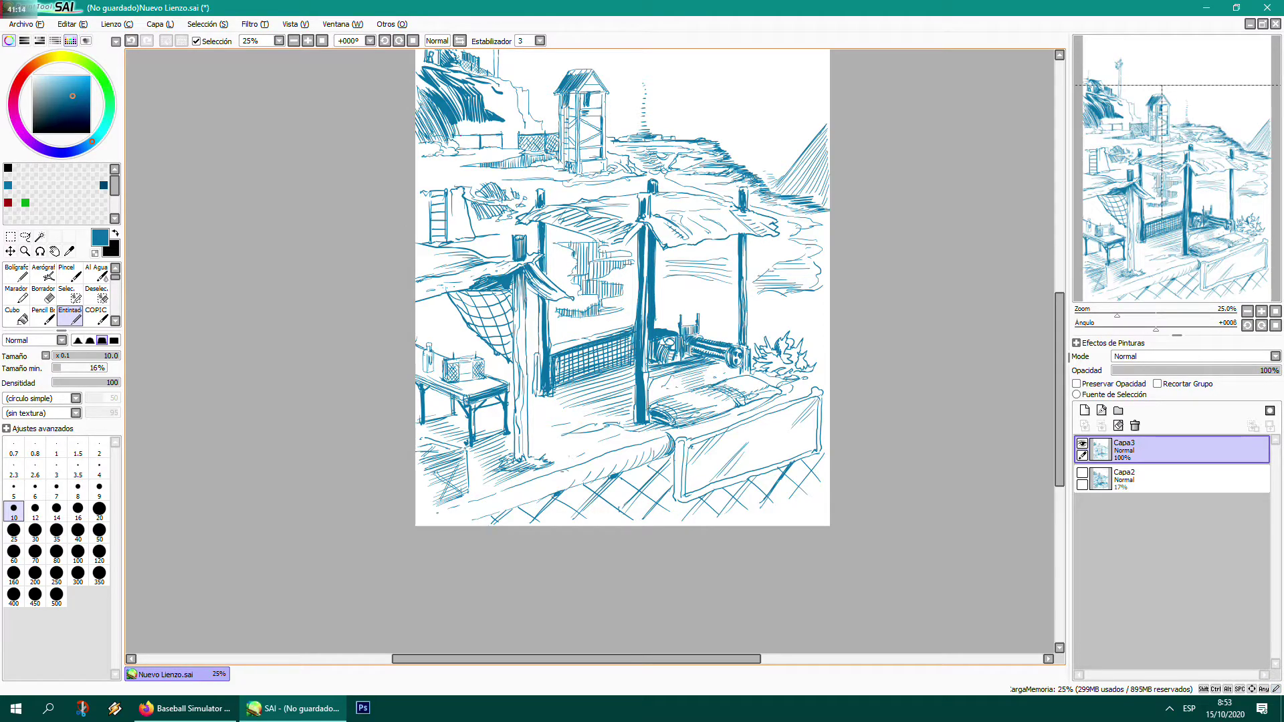
{"action": "mouse_move", "coordinate": [470, 139]}
{"action": "left_mouse_down"}
{"action": "mouse_move", "coordinate": [449, 93]}
{"action": "mouse_move", "coordinate": [466, 117]}
{"action": "left_mouse_up"}
{"action": "left_click_drag", "start_coordinate": [479, 139], "coordinate": [483, 120]}
{"action": "mouse_move", "coordinate": [494, 139]}
{"action": "left_mouse_down"}
{"action": "mouse_move", "coordinate": [486, 120]}
{"action": "mouse_move", "coordinate": [500, 121]}
{"action": "left_mouse_up"}
{"action": "left_click_drag", "start_coordinate": [508, 136], "coordinate": [496, 111]}
{"action": "mouse_move", "coordinate": [488, 90]}
{"action": "left_mouse_down"}
{"action": "mouse_move", "coordinate": [512, 138]}
{"action": "mouse_move", "coordinate": [513, 124]}
{"action": "left_mouse_up"}
{"action": "mouse_move", "coordinate": [501, 102]}
{"action": "left_mouse_down"}
{"action": "mouse_move", "coordinate": [513, 126]}
{"action": "mouse_move", "coordinate": [516, 101]}
{"action": "mouse_move", "coordinate": [499, 112]}
{"action": "left_mouse_up"}
{"action": "left_click_drag", "start_coordinate": [511, 84], "coordinate": [486, 113]}
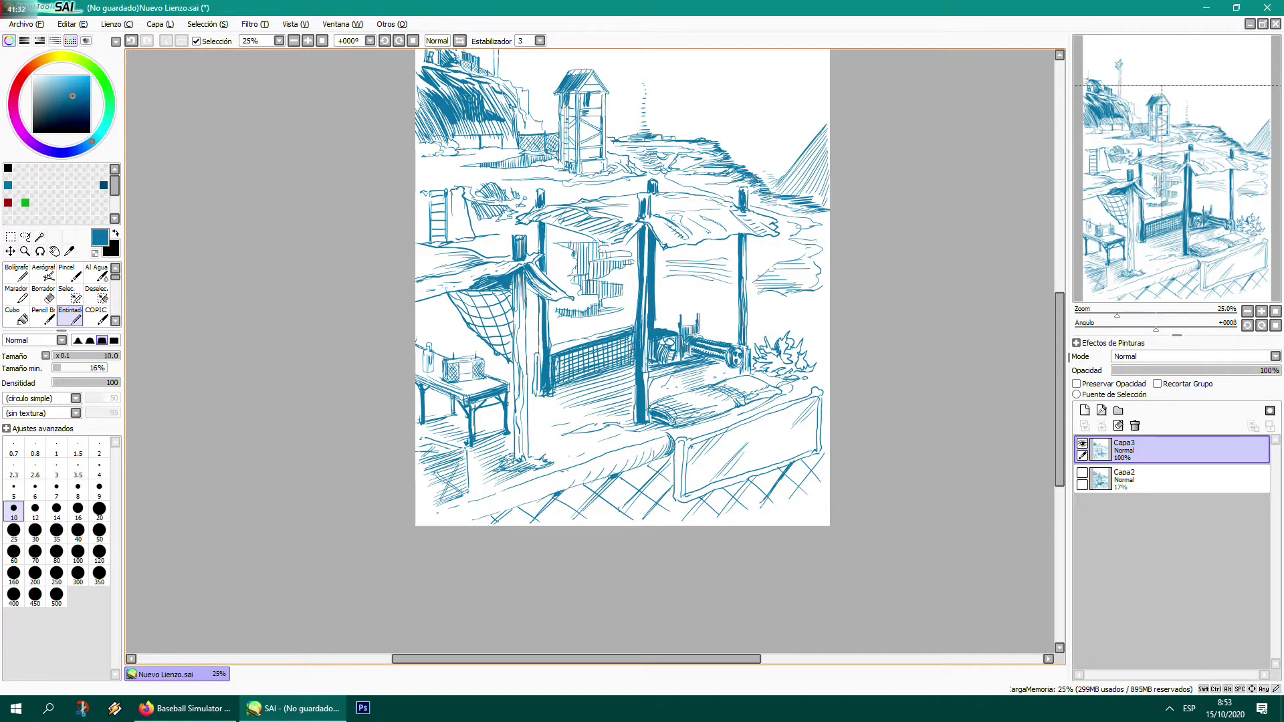
- Thicken the cliff's shadows with solid strokes at brush size 25 and check the whole drawing
{"action": "left_click", "coordinate": [13, 530]}
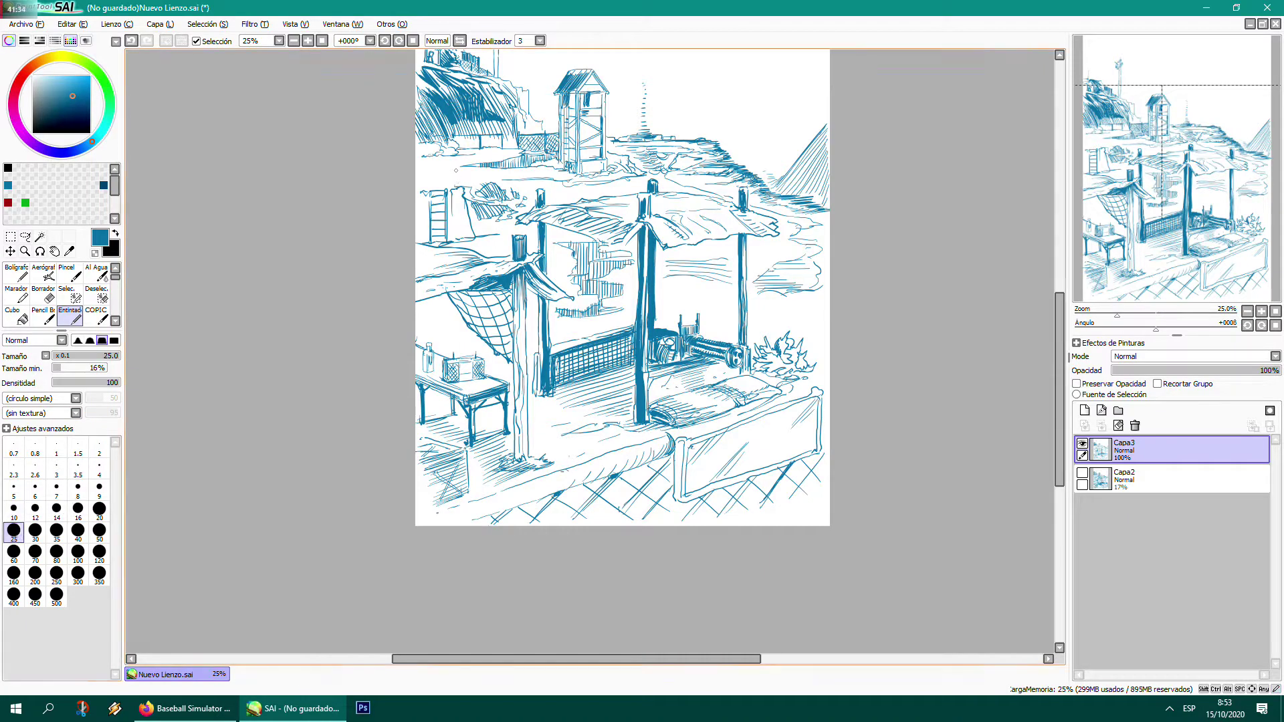
{"action": "left_click_drag", "start_coordinate": [450, 105], "coordinate": [473, 132]}
{"action": "mouse_move", "coordinate": [470, 109]}
{"action": "left_mouse_down"}
{"action": "mouse_move", "coordinate": [481, 134]}
{"action": "mouse_move", "coordinate": [503, 136]}
{"action": "left_mouse_up"}
{"action": "mouse_move", "coordinate": [495, 121]}
{"action": "left_mouse_down"}
{"action": "mouse_move", "coordinate": [511, 143]}
{"action": "mouse_move", "coordinate": [513, 132]}
{"action": "mouse_move", "coordinate": [543, 133]}
{"action": "mouse_move", "coordinate": [509, 85]}
{"action": "left_mouse_up"}
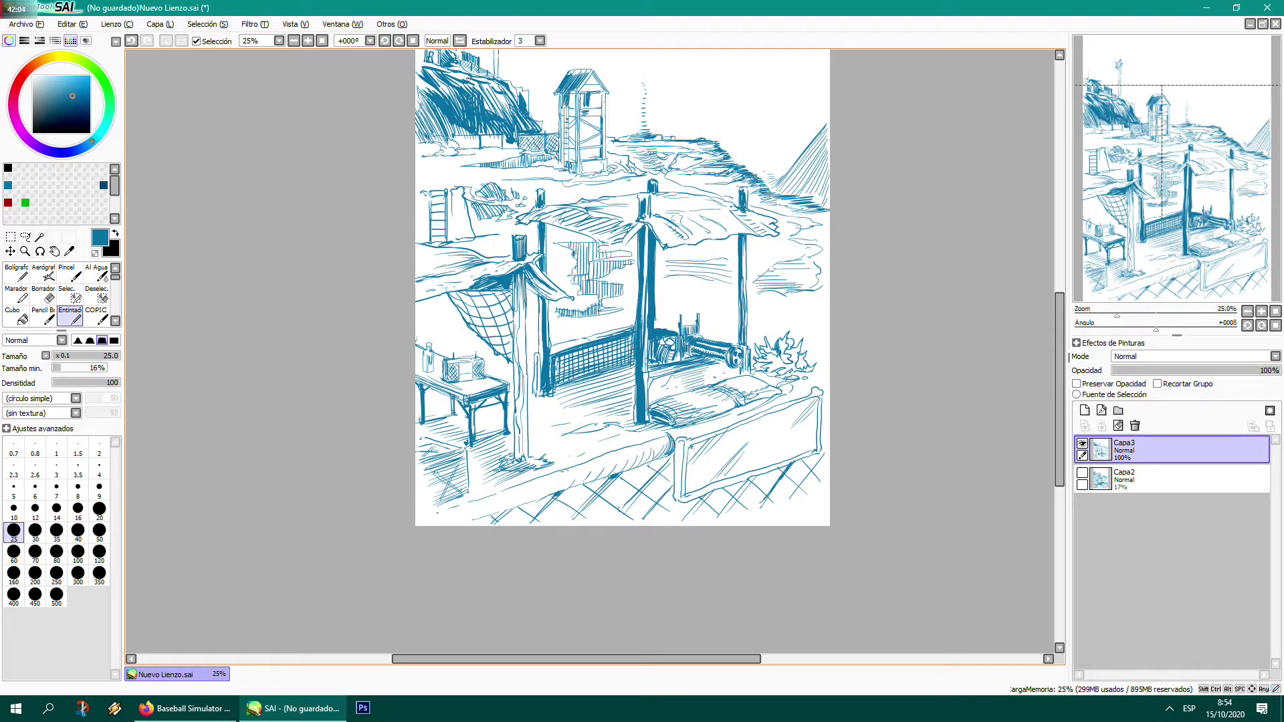
{"action": "scroll", "coordinate": [468, 79], "scroll_direction": "down", "scroll_amount": 1}
{"action": "left_click_drag", "start_coordinate": [468, 79], "coordinate": [476, 164]}
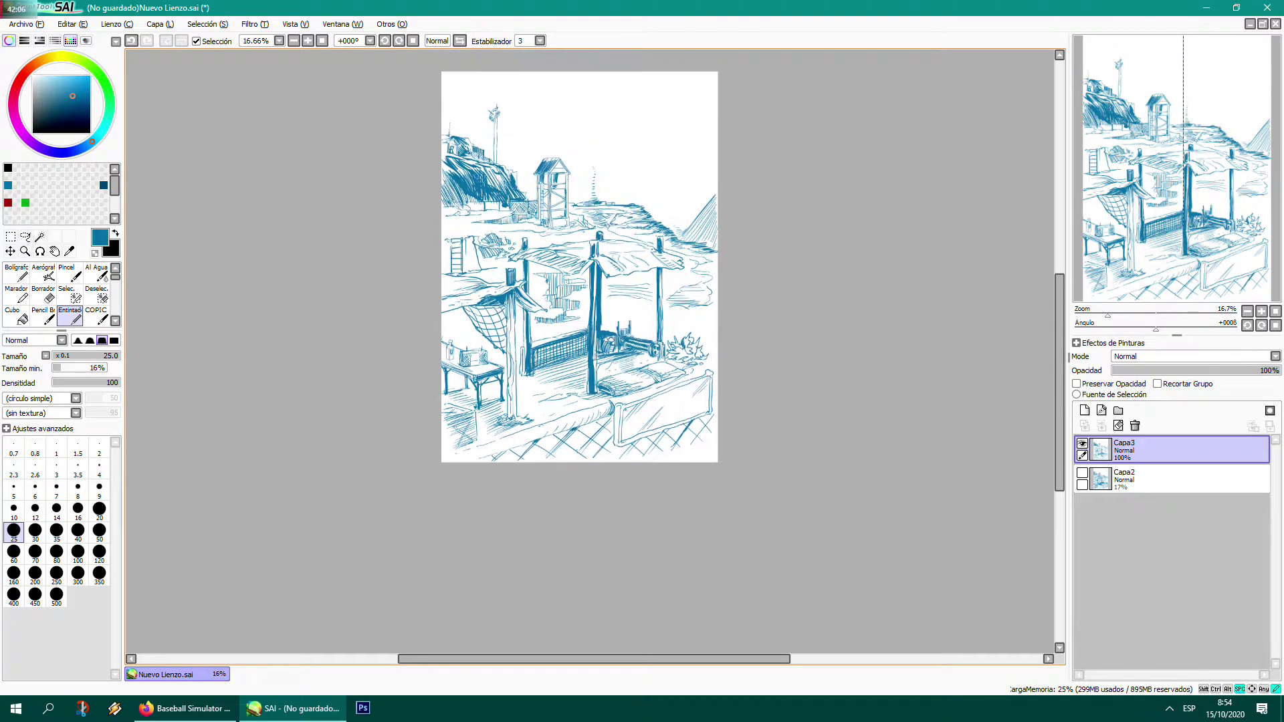
{"action": "left_click_drag", "start_coordinate": [555, 246], "coordinate": [577, 274]}
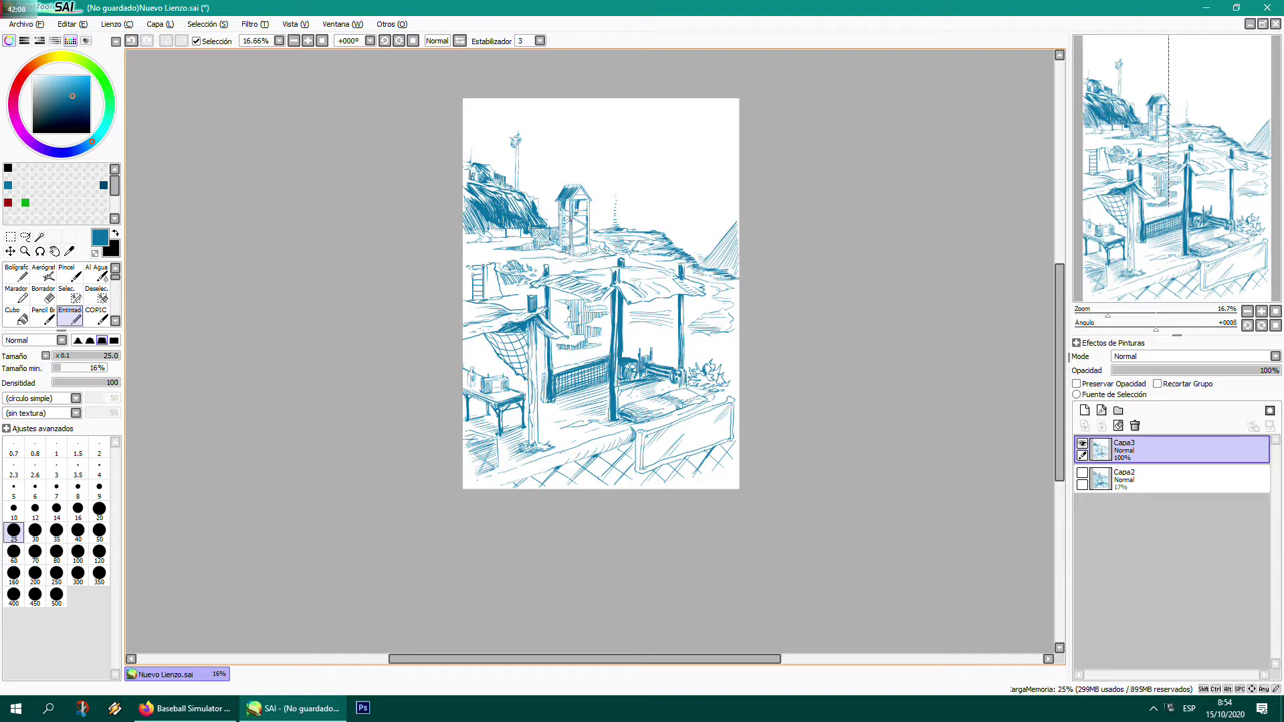
- At brush size 10, fill the walls around the ladder with vertical hatching and darken the gaps between its rungs
{"action": "scroll", "coordinate": [570, 220], "scroll_direction": "up", "scroll_amount": 2}
{"action": "left_click_drag", "start_coordinate": [570, 220], "coordinate": [567, 172]}
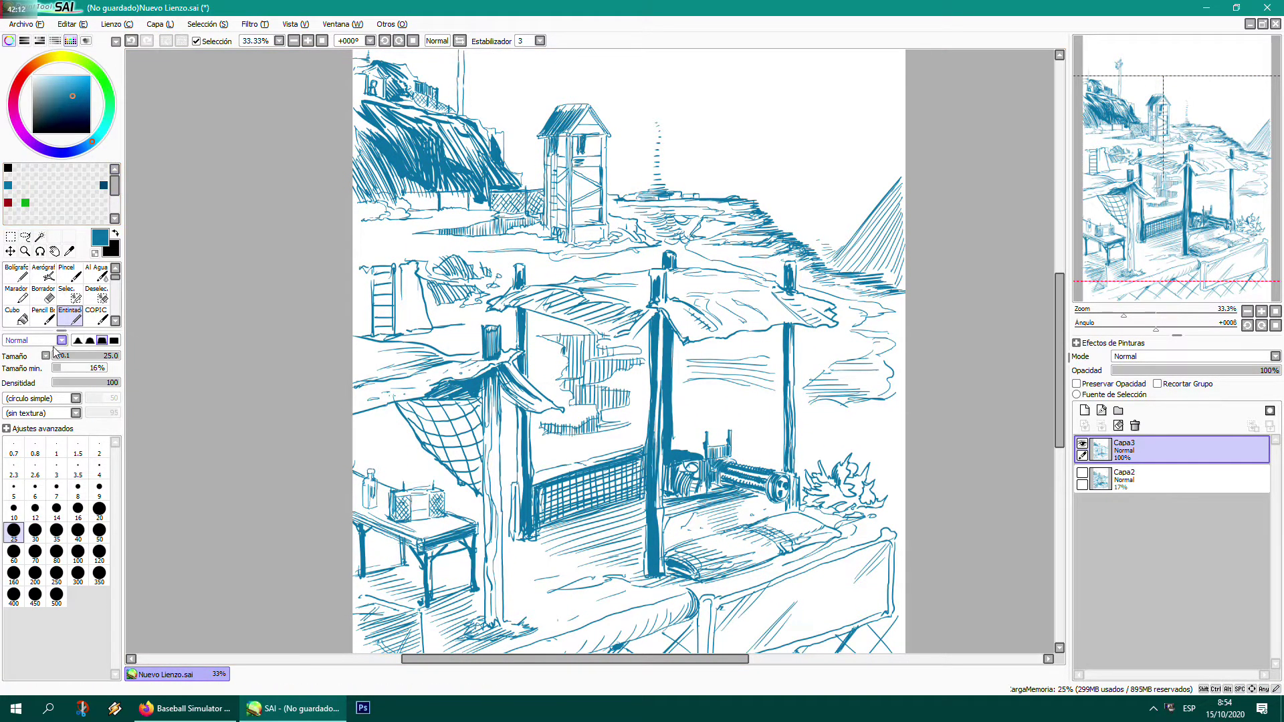
{"action": "left_click", "coordinate": [14, 509]}
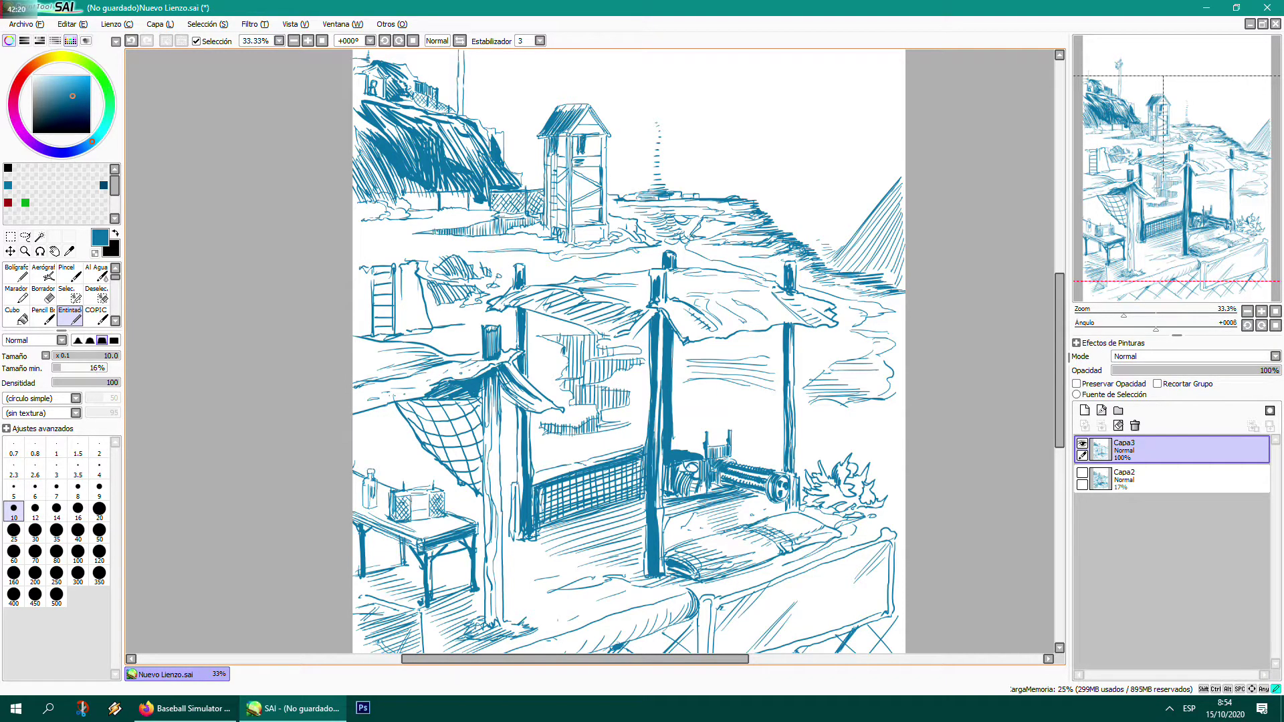
{"action": "mouse_move", "coordinate": [399, 265]}
{"action": "left_mouse_down"}
{"action": "mouse_move", "coordinate": [398, 331]}
{"action": "mouse_move", "coordinate": [415, 329]}
{"action": "left_mouse_up"}
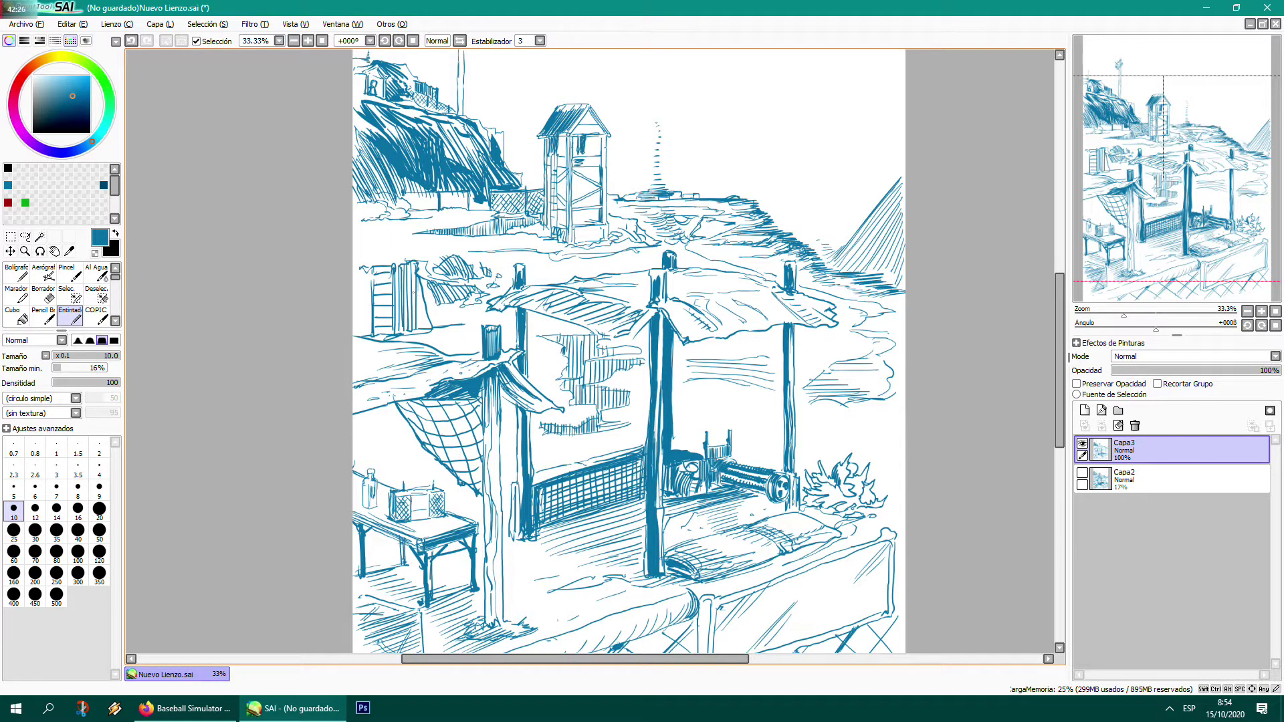
{"action": "left_click_drag", "start_coordinate": [419, 281], "coordinate": [429, 333]}
{"action": "mouse_move", "coordinate": [367, 269]}
{"action": "left_mouse_down"}
{"action": "mouse_move", "coordinate": [367, 335]}
{"action": "mouse_move", "coordinate": [357, 298]}
{"action": "mouse_move", "coordinate": [356, 333]}
{"action": "left_mouse_up"}
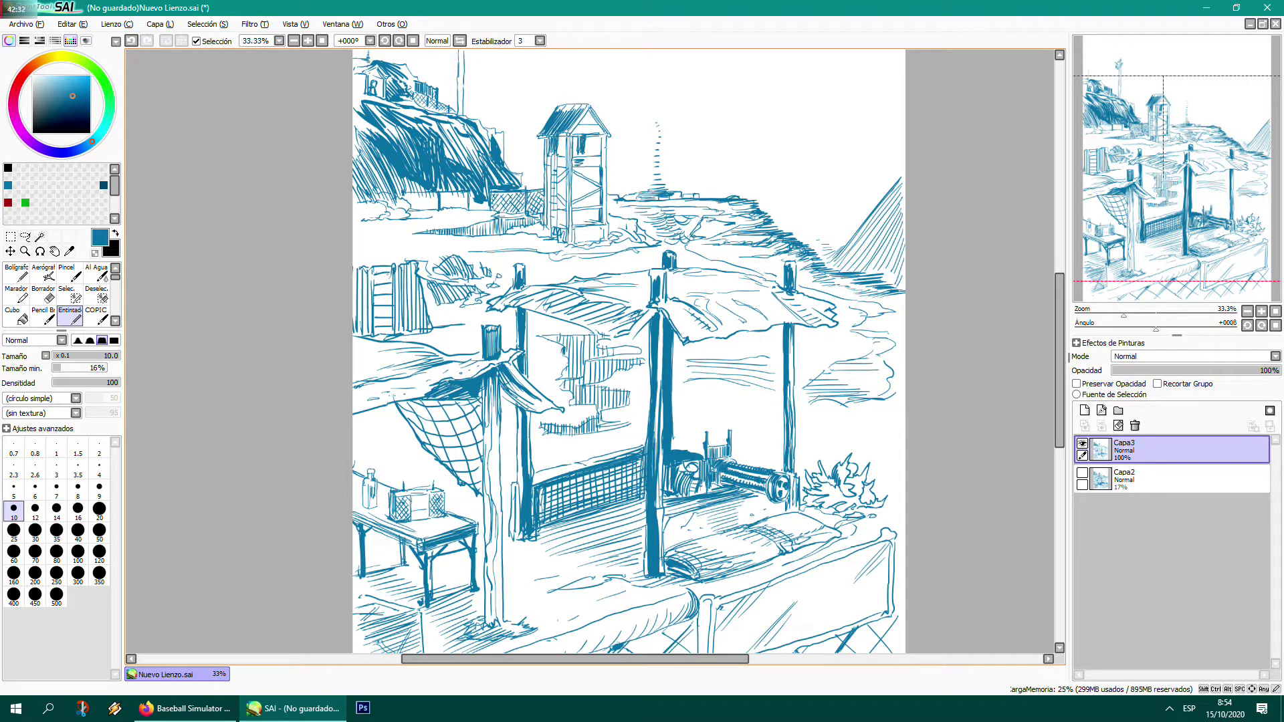
{"action": "mouse_move", "coordinate": [372, 279]}
{"action": "left_mouse_down"}
{"action": "mouse_move", "coordinate": [393, 280]}
{"action": "mouse_move", "coordinate": [392, 318]}
{"action": "left_mouse_up"}
- Ink and hatch the low mound between the rocks and the shelter's rear post
{"action": "left_click_drag", "start_coordinate": [501, 246], "coordinate": [560, 244]}
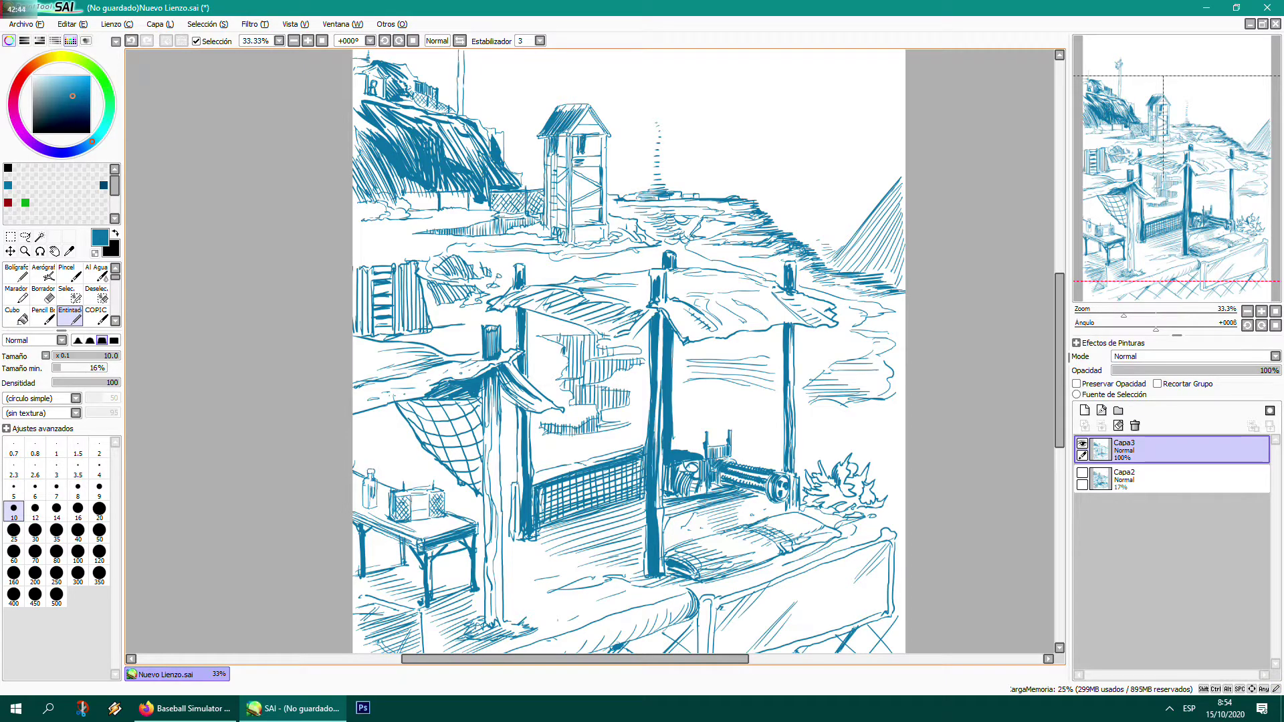
{"action": "left_click_drag", "start_coordinate": [511, 258], "coordinate": [539, 267]}
{"action": "left_click_drag", "start_coordinate": [538, 253], "coordinate": [544, 266]}
{"action": "left_click_drag", "start_coordinate": [523, 250], "coordinate": [542, 267]}
{"action": "mouse_move", "coordinate": [499, 254]}
{"action": "left_mouse_down"}
{"action": "mouse_move", "coordinate": [513, 264]}
{"action": "mouse_move", "coordinate": [493, 268]}
{"action": "left_mouse_up"}
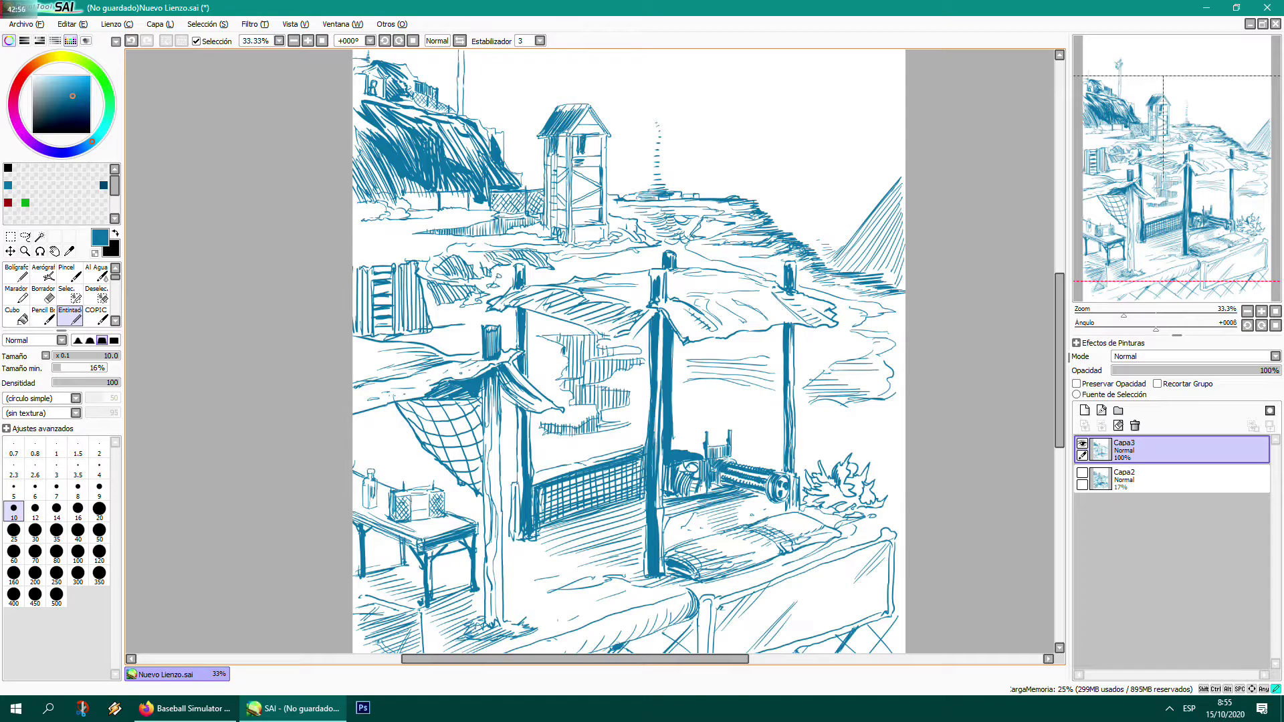
- Add hatching and contour strokes to the ground between the rocks and the palisade
{"action": "left_click_drag", "start_coordinate": [460, 256], "coordinate": [499, 242]}
{"action": "mouse_move", "coordinate": [402, 234]}
{"action": "left_mouse_down"}
{"action": "mouse_move", "coordinate": [446, 226]}
{"action": "mouse_move", "coordinate": [374, 232]}
{"action": "mouse_move", "coordinate": [441, 244]}
{"action": "left_mouse_up"}
{"action": "left_click_drag", "start_coordinate": [443, 241], "coordinate": [401, 253]}
{"action": "left_click_drag", "start_coordinate": [441, 246], "coordinate": [395, 241]}
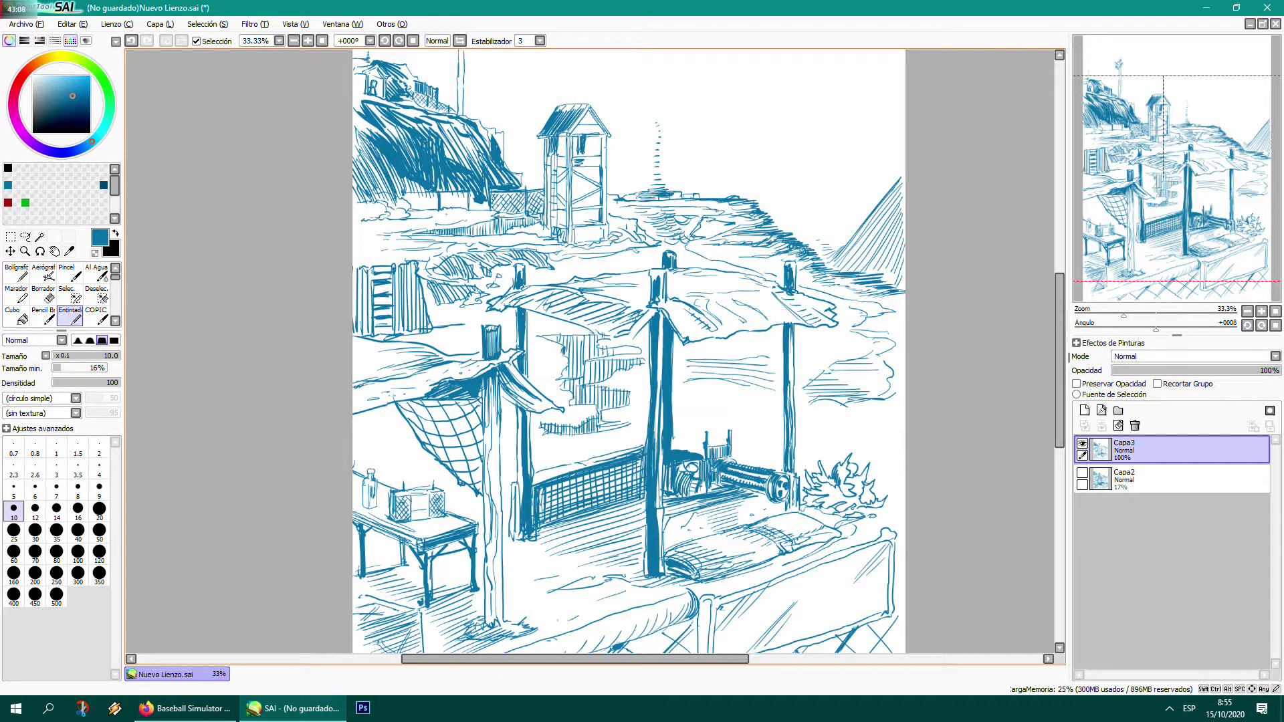
- Fill the fence panels at the foot of the cliff with crossing mesh lines
{"action": "left_click_drag", "start_coordinate": [463, 191], "coordinate": [440, 208]}
{"action": "mouse_move", "coordinate": [466, 190]}
{"action": "left_mouse_down"}
{"action": "mouse_move", "coordinate": [435, 217]}
{"action": "mouse_move", "coordinate": [407, 209]}
{"action": "left_mouse_up"}
{"action": "left_click_drag", "start_coordinate": [417, 193], "coordinate": [415, 209]}
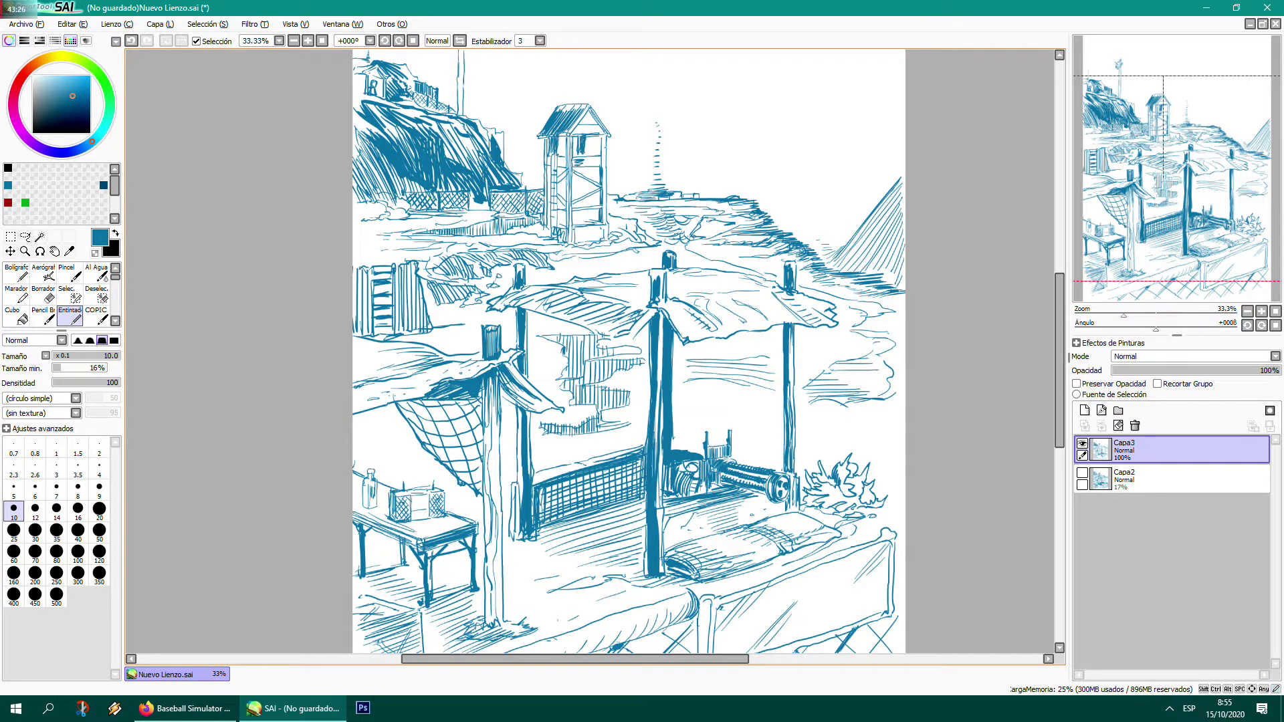
- At brush size 25, thicken the posts of the fence at the foot of the cliff
{"action": "scroll", "coordinate": [410, 192], "scroll_direction": "up", "scroll_amount": 4}
{"action": "key", "text": "space"}
{"action": "left_click_drag", "start_coordinate": [410, 193], "coordinate": [448, 298]}
{"action": "left_click", "coordinate": [13, 531]}
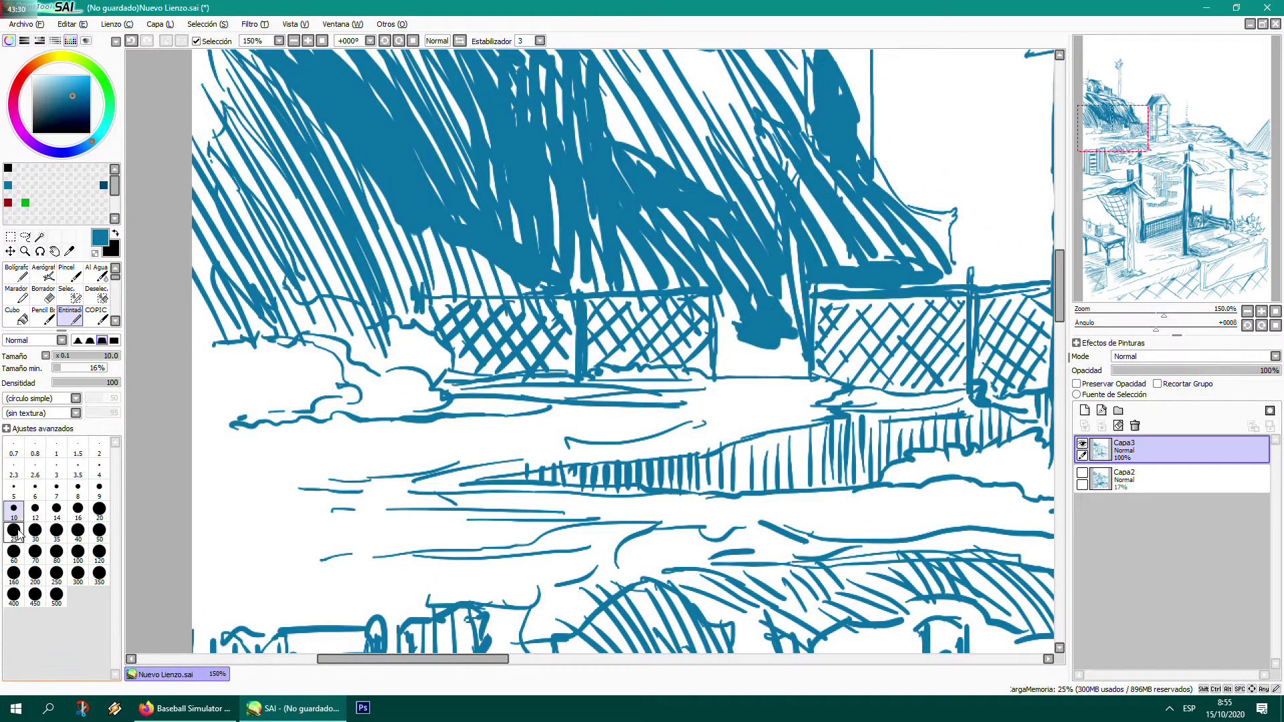
{"action": "left_click_drag", "start_coordinate": [711, 303], "coordinate": [712, 378]}
{"action": "left_click_drag", "start_coordinate": [581, 286], "coordinate": [580, 376]}
{"action": "left_click_drag", "start_coordinate": [419, 289], "coordinate": [419, 321]}
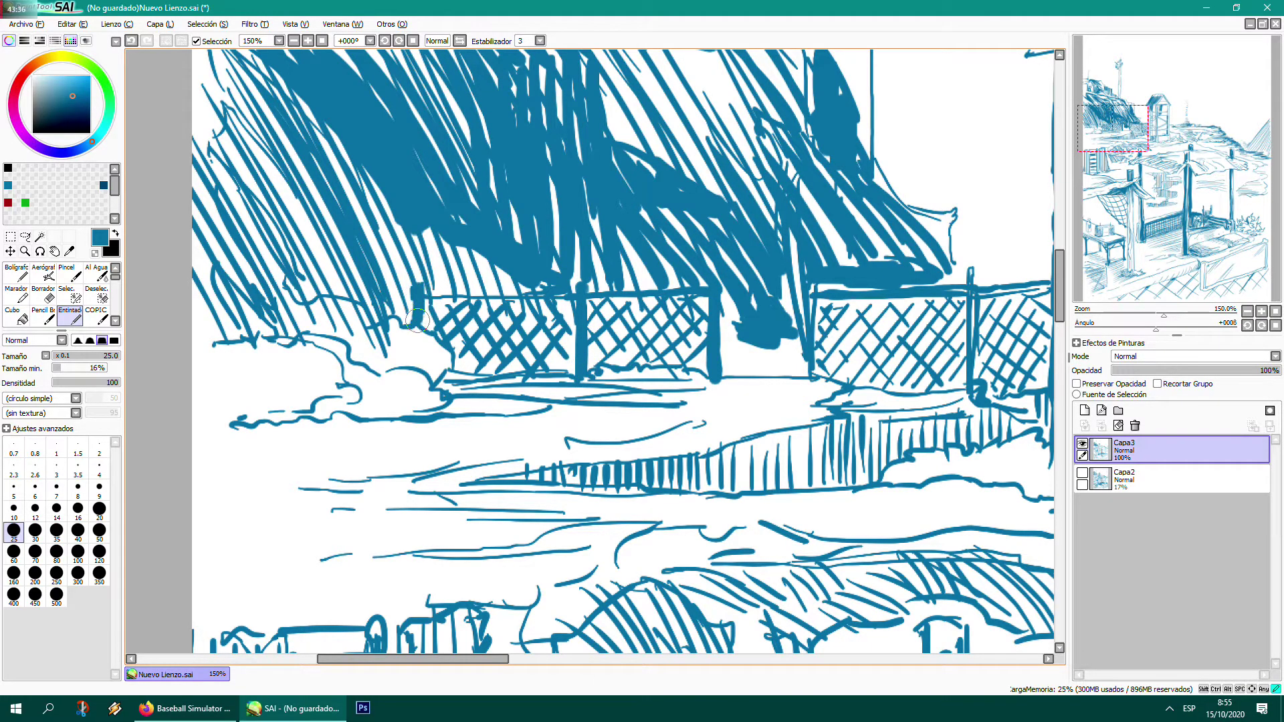
- Ink leafy bushes with solid shadows over the rocks beside the cliff's fence
{"action": "mouse_move", "coordinate": [433, 383]}
{"action": "left_mouse_down"}
{"action": "mouse_move", "coordinate": [425, 346]}
{"action": "mouse_move", "coordinate": [427, 380]}
{"action": "mouse_move", "coordinate": [426, 362]}
{"action": "mouse_move", "coordinate": [393, 350]}
{"action": "mouse_move", "coordinate": [419, 344]}
{"action": "mouse_move", "coordinate": [402, 329]}
{"action": "mouse_move", "coordinate": [375, 338]}
{"action": "mouse_move", "coordinate": [404, 348]}
{"action": "mouse_move", "coordinate": [365, 363]}
{"action": "mouse_move", "coordinate": [369, 326]}
{"action": "mouse_move", "coordinate": [340, 336]}
{"action": "mouse_move", "coordinate": [368, 332]}
{"action": "mouse_move", "coordinate": [323, 353]}
{"action": "mouse_move", "coordinate": [342, 364]}
{"action": "mouse_move", "coordinate": [311, 343]}
{"action": "mouse_move", "coordinate": [363, 325]}
{"action": "mouse_move", "coordinate": [305, 330]}
{"action": "mouse_move", "coordinate": [344, 318]}
{"action": "mouse_move", "coordinate": [333, 333]}
{"action": "mouse_move", "coordinate": [316, 319]}
{"action": "mouse_move", "coordinate": [300, 344]}
{"action": "mouse_move", "coordinate": [286, 327]}
{"action": "mouse_move", "coordinate": [215, 337]}
{"action": "left_mouse_up"}
{"action": "mouse_move", "coordinate": [344, 393]}
{"action": "left_mouse_down"}
{"action": "mouse_move", "coordinate": [392, 408]}
{"action": "mouse_move", "coordinate": [372, 400]}
{"action": "mouse_move", "coordinate": [444, 391]}
{"action": "mouse_move", "coordinate": [269, 399]}
{"action": "mouse_move", "coordinate": [255, 412]}
{"action": "mouse_move", "coordinate": [320, 410]}
{"action": "mouse_move", "coordinate": [256, 403]}
{"action": "mouse_move", "coordinate": [328, 367]}
{"action": "mouse_move", "coordinate": [316, 395]}
{"action": "mouse_move", "coordinate": [393, 388]}
{"action": "mouse_move", "coordinate": [365, 380]}
{"action": "mouse_move", "coordinate": [427, 389]}
{"action": "mouse_move", "coordinate": [308, 354]}
{"action": "mouse_move", "coordinate": [255, 379]}
{"action": "mouse_move", "coordinate": [280, 379]}
{"action": "mouse_move", "coordinate": [262, 402]}
{"action": "mouse_move", "coordinate": [212, 418]}
{"action": "mouse_move", "coordinate": [438, 425]}
{"action": "mouse_move", "coordinate": [340, 411]}
{"action": "mouse_move", "coordinate": [394, 423]}
{"action": "left_mouse_up"}
{"action": "mouse_move", "coordinate": [694, 380]}
{"action": "left_mouse_down"}
{"action": "mouse_move", "coordinate": [645, 371]}
{"action": "mouse_move", "coordinate": [652, 345]}
{"action": "left_mouse_up"}
{"action": "scroll", "coordinate": [652, 345], "scroll_direction": "down", "scroll_amount": 4}
{"action": "scroll", "coordinate": [652, 345], "scroll_direction": "up", "scroll_amount": 3}
{"action": "left_click_drag", "start_coordinate": [652, 345], "coordinate": [685, 419]}
{"action": "mouse_move", "coordinate": [586, 358]}
{"action": "left_mouse_down"}
{"action": "mouse_move", "coordinate": [557, 329]}
{"action": "mouse_move", "coordinate": [571, 380]}
{"action": "mouse_move", "coordinate": [540, 340]}
{"action": "mouse_move", "coordinate": [551, 379]}
{"action": "mouse_move", "coordinate": [522, 345]}
{"action": "mouse_move", "coordinate": [515, 384]}
{"action": "mouse_move", "coordinate": [449, 271]}
{"action": "left_mouse_up"}
- Darken the cliff face above the bushes with heavy slanted shadow strokes
{"action": "mouse_move", "coordinate": [514, 364]}
{"action": "left_mouse_down"}
{"action": "mouse_move", "coordinate": [442, 254]}
{"action": "mouse_move", "coordinate": [459, 278]}
{"action": "mouse_move", "coordinate": [464, 268]}
{"action": "mouse_move", "coordinate": [404, 201]}
{"action": "left_mouse_up"}
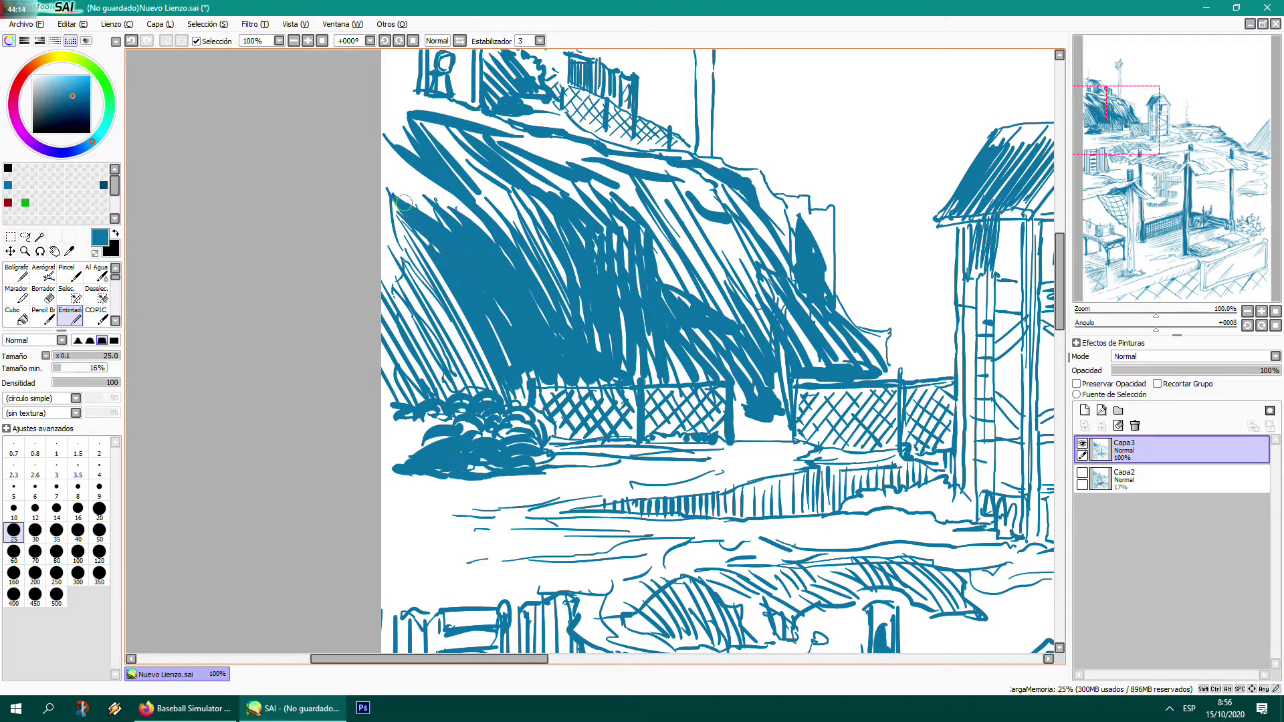
{"action": "mouse_move", "coordinate": [414, 254]}
{"action": "left_mouse_down"}
{"action": "mouse_move", "coordinate": [465, 333]}
{"action": "mouse_move", "coordinate": [472, 378]}
{"action": "mouse_move", "coordinate": [467, 328]}
{"action": "mouse_move", "coordinate": [470, 371]}
{"action": "mouse_move", "coordinate": [410, 301]}
{"action": "mouse_move", "coordinate": [471, 377]}
{"action": "mouse_move", "coordinate": [396, 287]}
{"action": "mouse_move", "coordinate": [446, 380]}
{"action": "mouse_move", "coordinate": [483, 381]}
{"action": "mouse_move", "coordinate": [499, 339]}
{"action": "mouse_move", "coordinate": [420, 361]}
{"action": "mouse_move", "coordinate": [432, 382]}
{"action": "mouse_move", "coordinate": [402, 321]}
{"action": "mouse_move", "coordinate": [411, 370]}
{"action": "mouse_move", "coordinate": [391, 339]}
{"action": "mouse_move", "coordinate": [413, 310]}
{"action": "mouse_move", "coordinate": [389, 219]}
{"action": "mouse_move", "coordinate": [413, 197]}
{"action": "mouse_move", "coordinate": [473, 256]}
{"action": "mouse_move", "coordinate": [387, 160]}
{"action": "mouse_move", "coordinate": [462, 208]}
{"action": "mouse_move", "coordinate": [491, 256]}
{"action": "mouse_move", "coordinate": [397, 137]}
{"action": "mouse_move", "coordinate": [505, 218]}
{"action": "mouse_move", "coordinate": [542, 276]}
{"action": "mouse_move", "coordinate": [436, 120]}
{"action": "mouse_move", "coordinate": [556, 200]}
{"action": "mouse_move", "coordinate": [540, 167]}
{"action": "mouse_move", "coordinate": [580, 189]}
{"action": "mouse_move", "coordinate": [602, 222]}
{"action": "mouse_move", "coordinate": [537, 144]}
{"action": "mouse_move", "coordinate": [624, 227]}
{"action": "mouse_move", "coordinate": [566, 147]}
{"action": "mouse_move", "coordinate": [632, 216]}
{"action": "mouse_move", "coordinate": [589, 151]}
{"action": "mouse_move", "coordinate": [635, 205]}
{"action": "mouse_move", "coordinate": [613, 161]}
{"action": "mouse_move", "coordinate": [653, 204]}
{"action": "mouse_move", "coordinate": [664, 280]}
{"action": "mouse_move", "coordinate": [656, 205]}
{"action": "mouse_move", "coordinate": [683, 285]}
{"action": "mouse_move", "coordinate": [662, 187]}
{"action": "mouse_move", "coordinate": [701, 294]}
{"action": "mouse_move", "coordinate": [673, 196]}
{"action": "mouse_move", "coordinate": [715, 287]}
{"action": "mouse_move", "coordinate": [746, 301]}
{"action": "mouse_move", "coordinate": [741, 269]}
{"action": "mouse_move", "coordinate": [763, 306]}
{"action": "mouse_move", "coordinate": [767, 272]}
{"action": "mouse_move", "coordinate": [732, 224]}
{"action": "mouse_move", "coordinate": [708, 227]}
{"action": "mouse_move", "coordinate": [727, 222]}
{"action": "mouse_move", "coordinate": [699, 213]}
{"action": "mouse_move", "coordinate": [698, 184]}
{"action": "mouse_move", "coordinate": [642, 170]}
{"action": "mouse_move", "coordinate": [749, 248]}
{"action": "mouse_move", "coordinate": [821, 338]}
{"action": "left_mouse_up"}
{"action": "scroll", "coordinate": [821, 338], "scroll_direction": "down", "scroll_amount": 1}
{"action": "scroll", "coordinate": [821, 338], "scroll_direction": "down", "scroll_amount": 1}
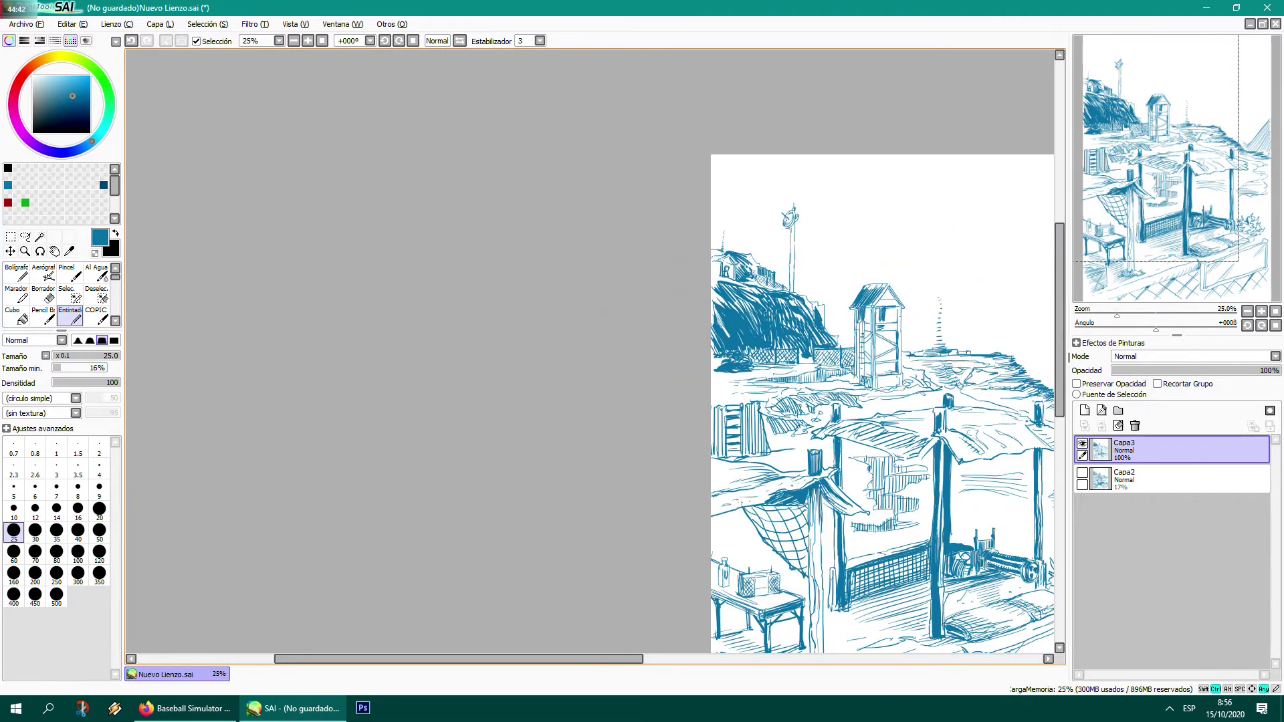
{"action": "scroll", "coordinate": [821, 337], "scroll_direction": "down", "scroll_amount": 1}
{"action": "left_click_drag", "start_coordinate": [821, 338], "coordinate": [816, 274]}
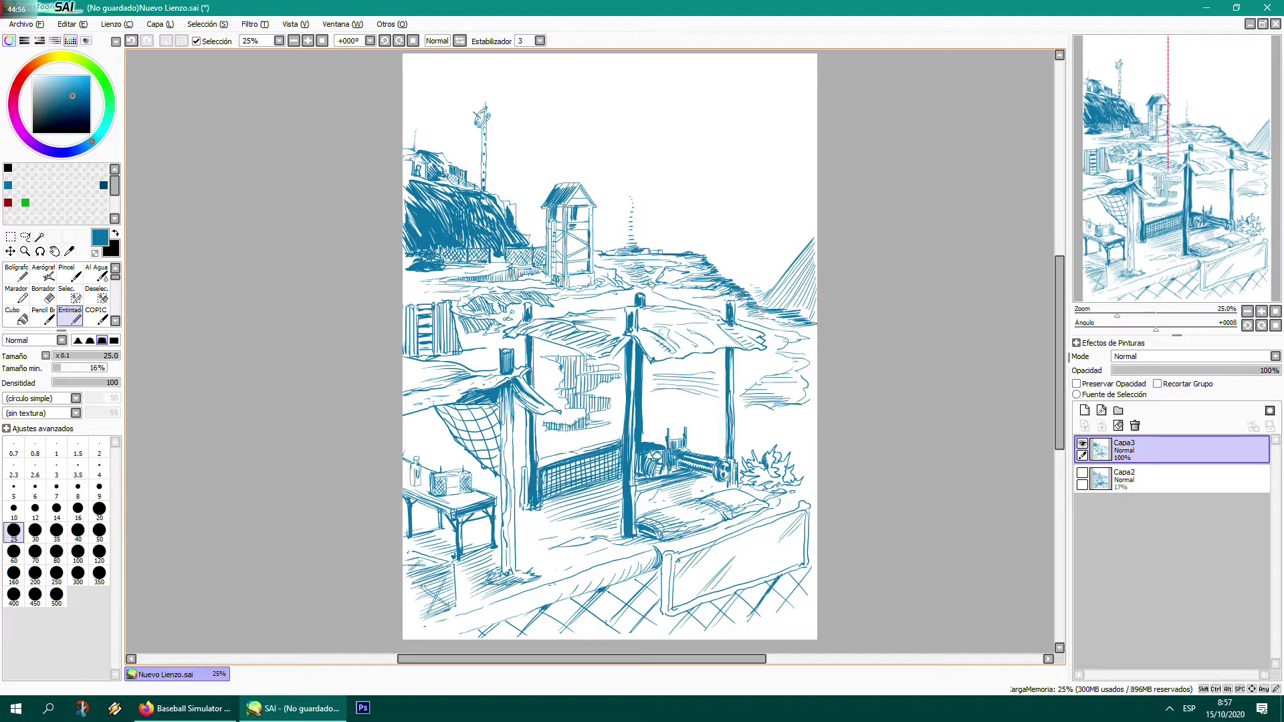
- At brush size 10, add hatching and contour strokes to the shelter roof and the terrain behind the shelter
{"action": "left_click", "coordinate": [14, 511]}
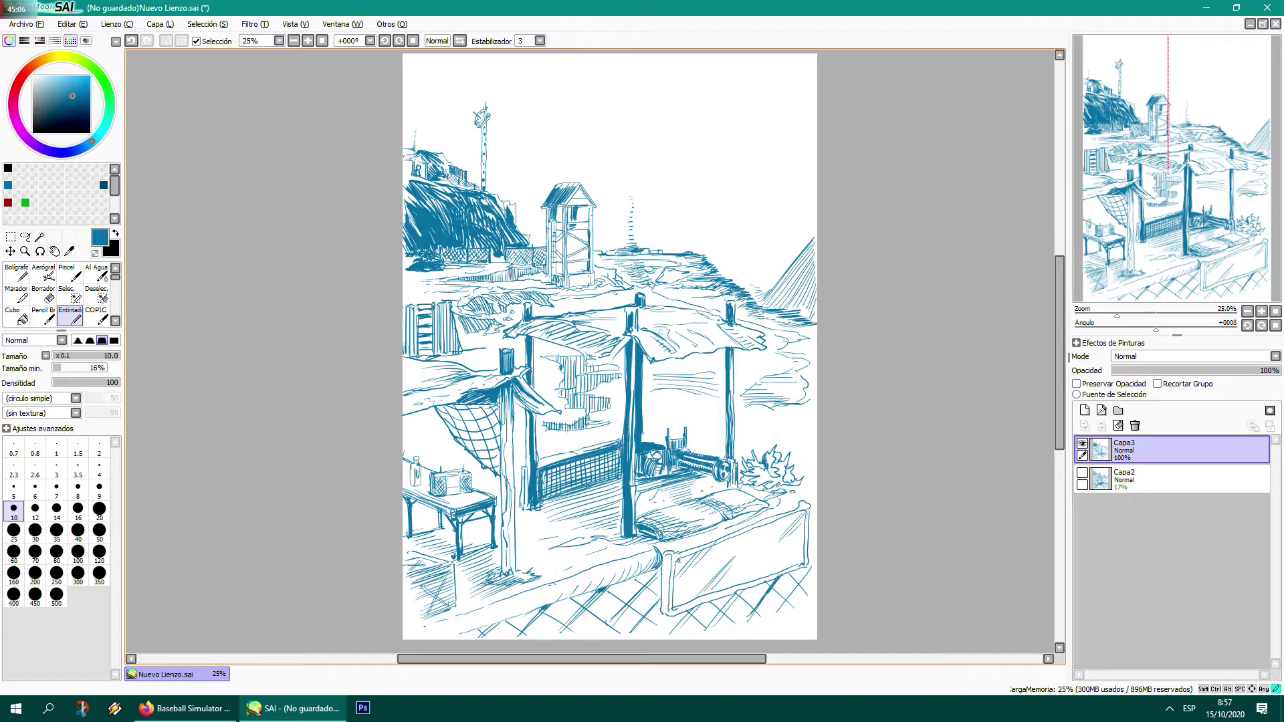
{"action": "left_click_drag", "start_coordinate": [525, 322], "coordinate": [513, 335]}
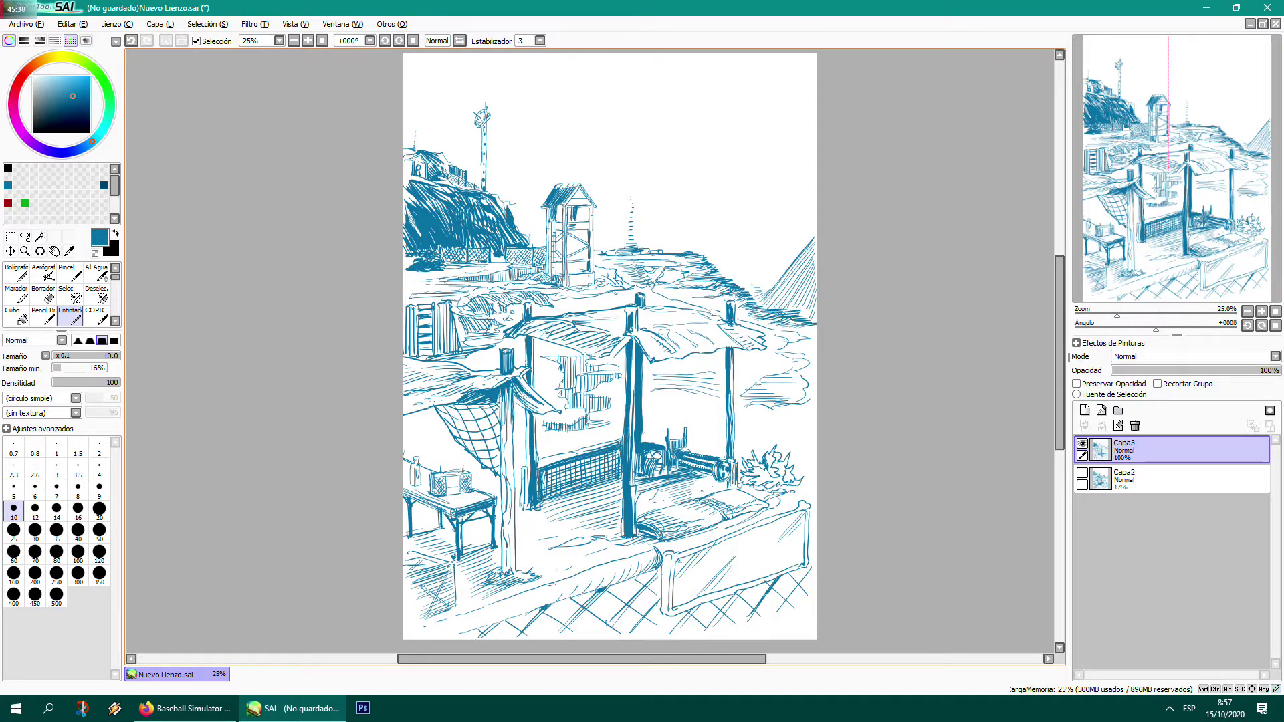
{"action": "left_click_drag", "start_coordinate": [786, 321], "coordinate": [805, 328]}
{"action": "left_click_drag", "start_coordinate": [680, 286], "coordinate": [711, 298]}
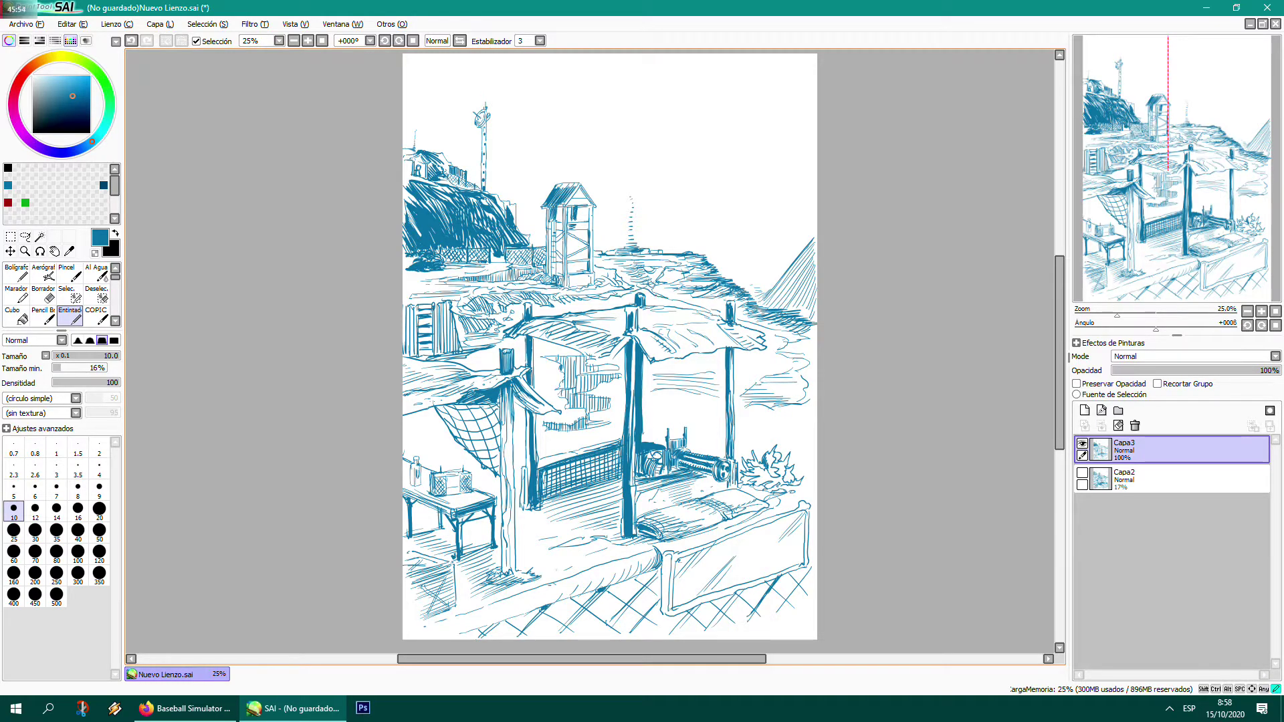
{"action": "mouse_move", "coordinate": [659, 299]}
{"action": "left_mouse_down"}
{"action": "mouse_move", "coordinate": [703, 306]}
{"action": "mouse_move", "coordinate": [696, 317]}
{"action": "left_mouse_up"}
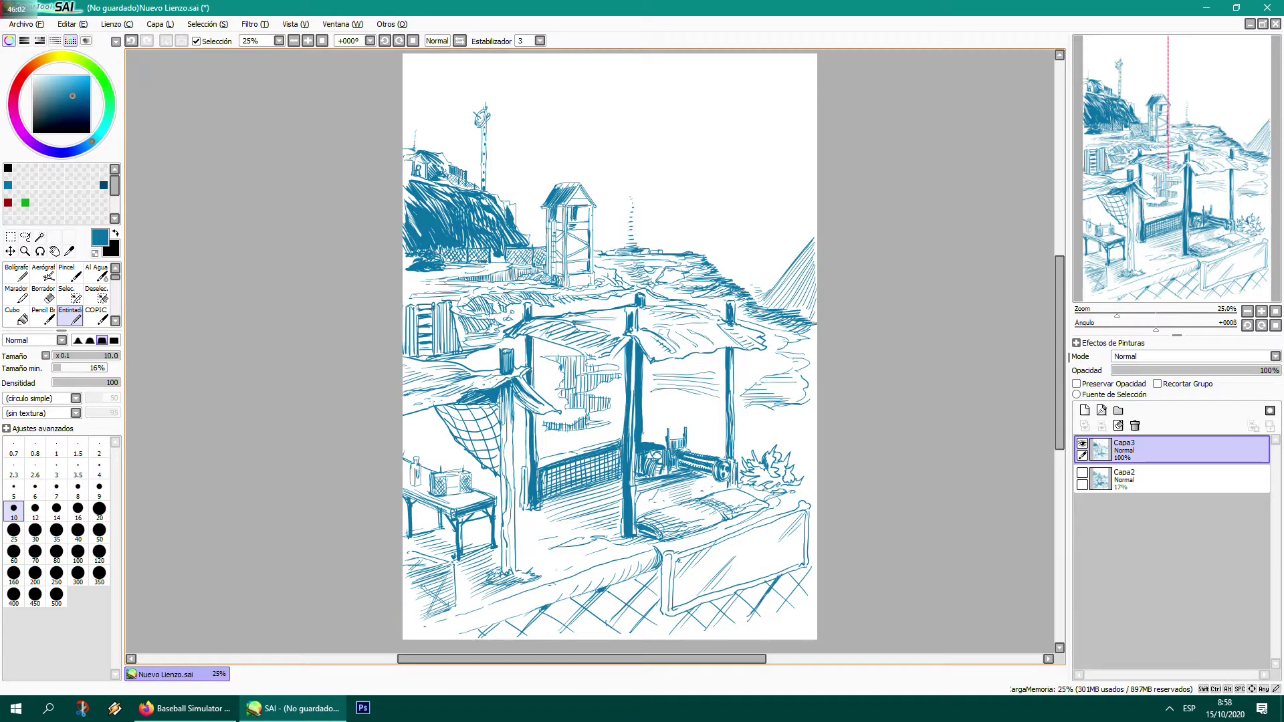
{"action": "left_click_drag", "start_coordinate": [657, 393], "coordinate": [769, 412]}
{"action": "mouse_move", "coordinate": [714, 373]}
{"action": "left_mouse_down"}
{"action": "mouse_move", "coordinate": [746, 385]}
{"action": "mouse_move", "coordinate": [774, 369]}
{"action": "mouse_move", "coordinate": [742, 366]}
{"action": "mouse_move", "coordinate": [768, 356]}
{"action": "left_mouse_up"}
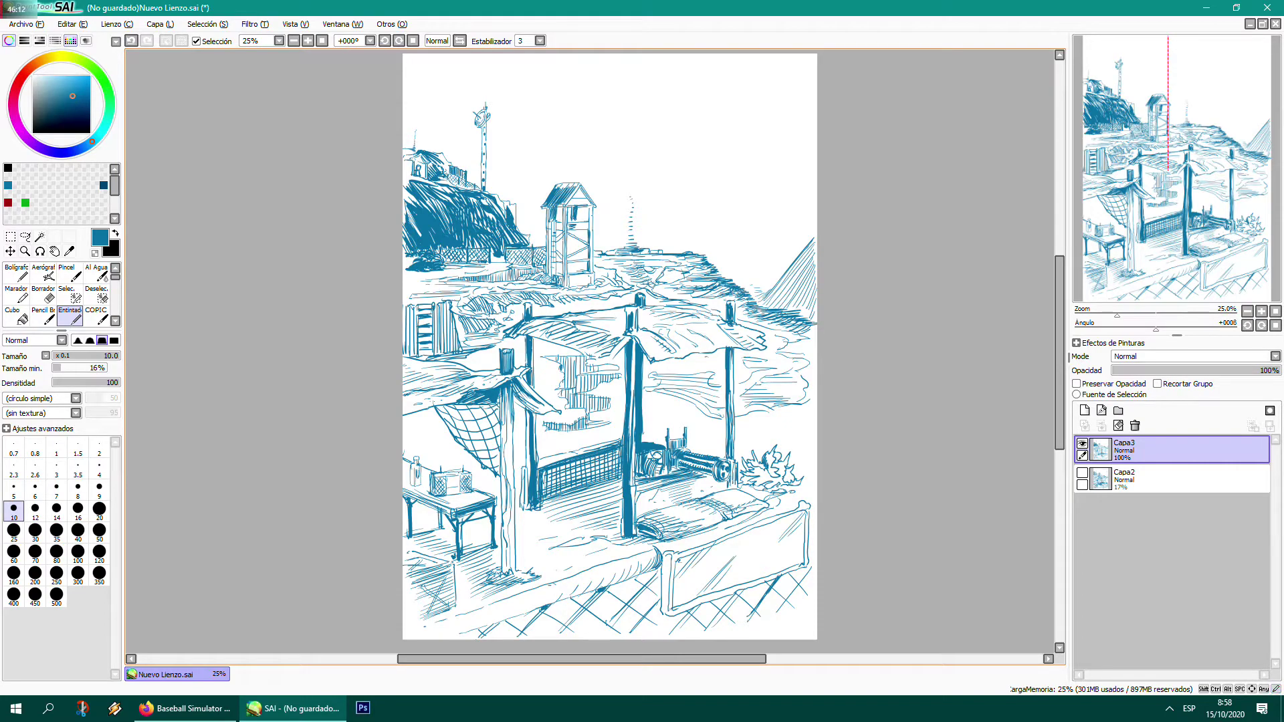
- Fill the plant behind the shelter's right post with dense, spiky upright blades
{"action": "left_click_drag", "start_coordinate": [783, 485], "coordinate": [785, 455]}
{"action": "left_click_drag", "start_coordinate": [779, 475], "coordinate": [779, 449]}
{"action": "left_click_drag", "start_coordinate": [769, 478], "coordinate": [773, 447]}
{"action": "mouse_move", "coordinate": [765, 475]}
{"action": "left_mouse_down"}
{"action": "mouse_move", "coordinate": [769, 445]}
{"action": "mouse_move", "coordinate": [755, 451]}
{"action": "mouse_move", "coordinate": [775, 472]}
{"action": "mouse_move", "coordinate": [750, 470]}
{"action": "mouse_move", "coordinate": [750, 501]}
{"action": "left_mouse_up"}
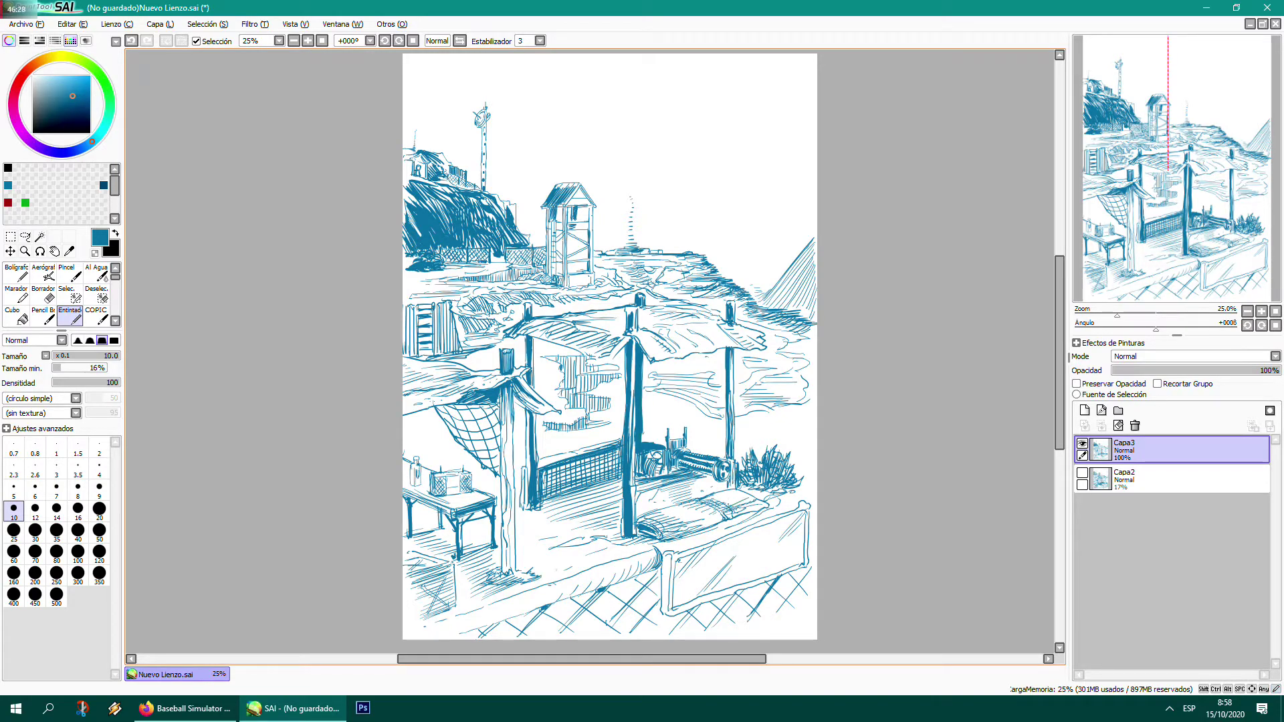
- Darken the sacks and ledge above the sign, and add hatching strokes to the shelter roof
{"action": "left_click_drag", "start_coordinate": [664, 538], "coordinate": [678, 552]}
{"action": "left_click_drag", "start_coordinate": [771, 512], "coordinate": [783, 503]}
{"action": "left_click_drag", "start_coordinate": [679, 541], "coordinate": [809, 491]}
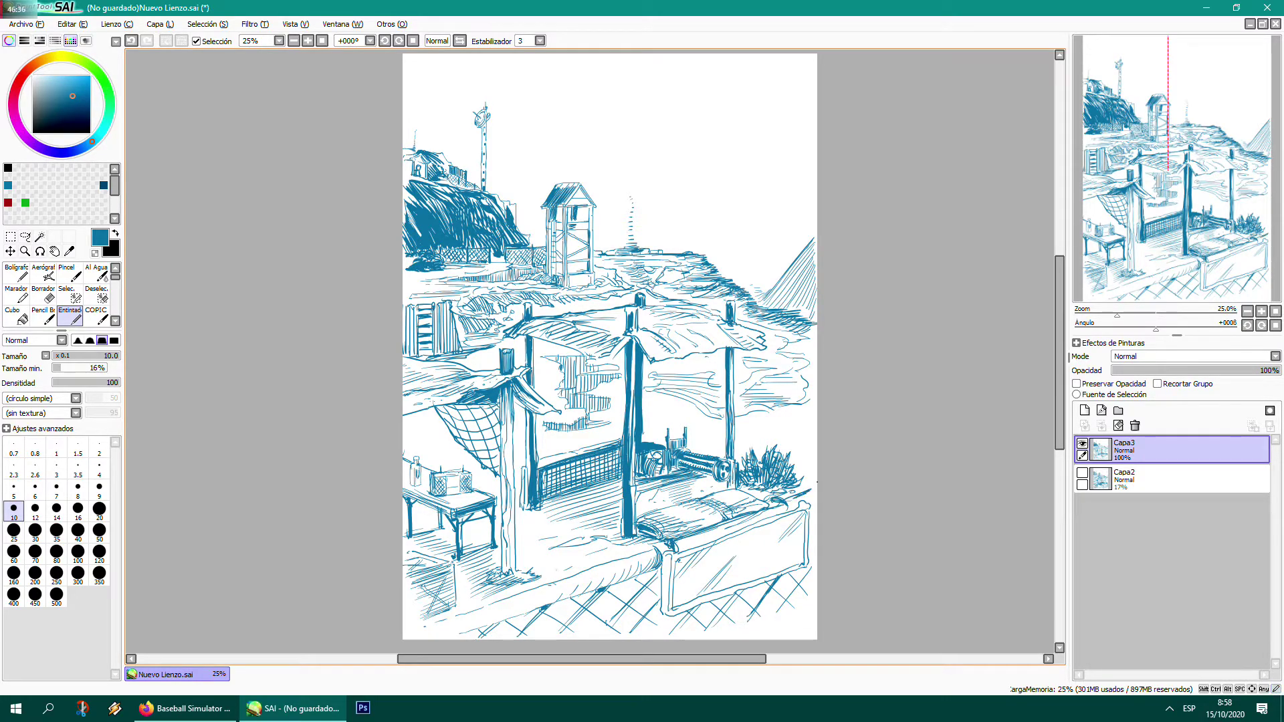
{"action": "left_click_drag", "start_coordinate": [677, 304], "coordinate": [716, 313]}
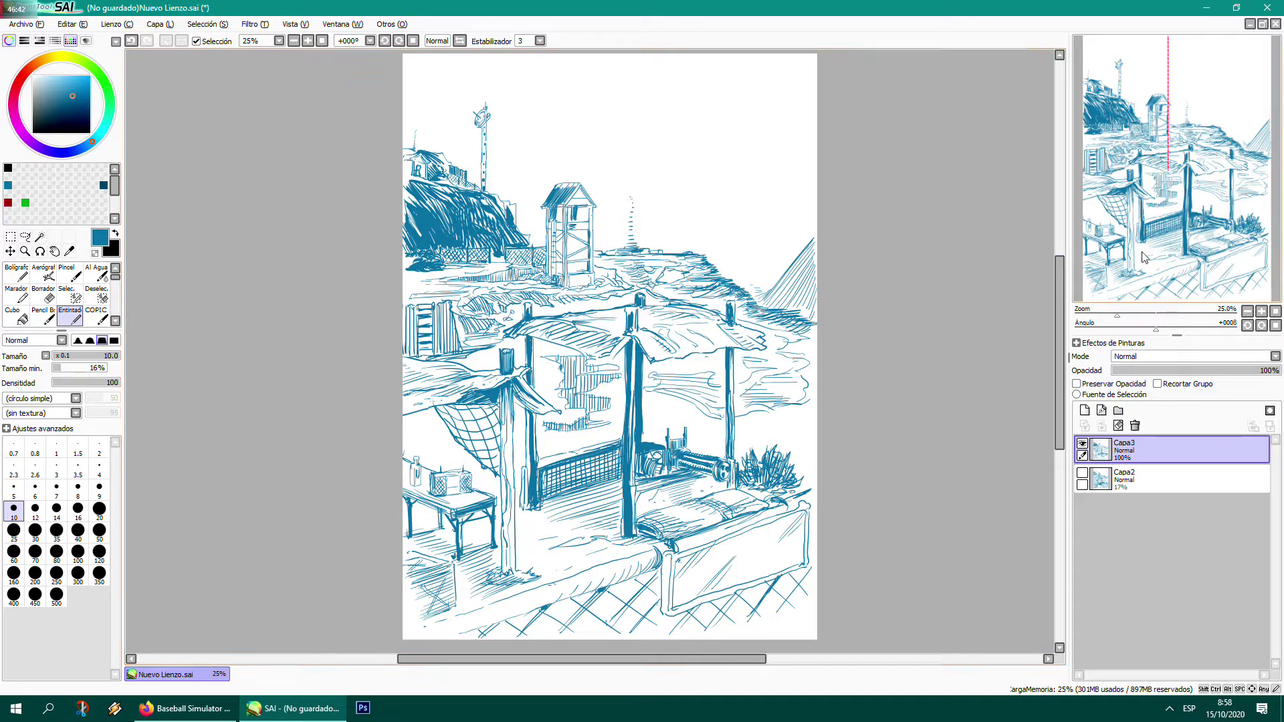
- Show the sketch layer Capa2 and, on Capa3 at brush size 25, ink the main stems of the sketched "Inktober" title
{"action": "left_click", "coordinate": [1082, 473]}
{"action": "key", "text": "space"}
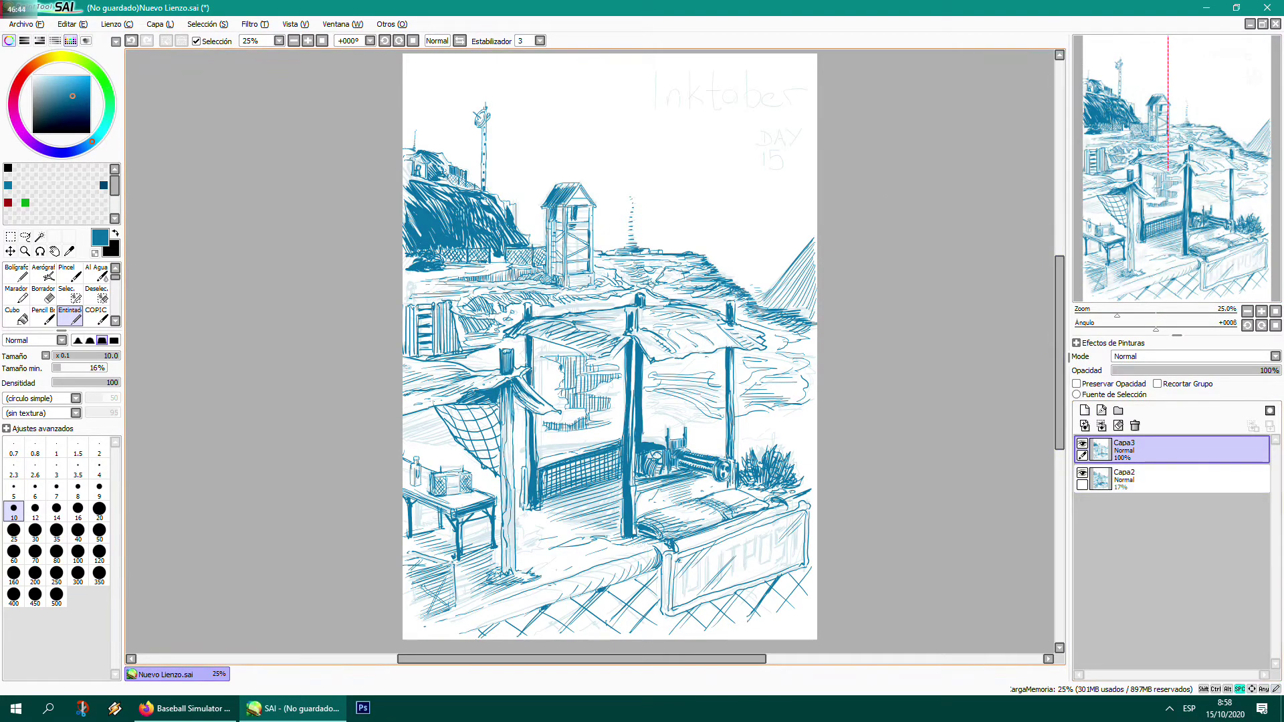
{"action": "scroll", "coordinate": [782, 188], "scroll_direction": "up", "scroll_amount": 2}
{"action": "key", "text": "space"}
{"action": "left_click_drag", "start_coordinate": [778, 190], "coordinate": [854, 409]}
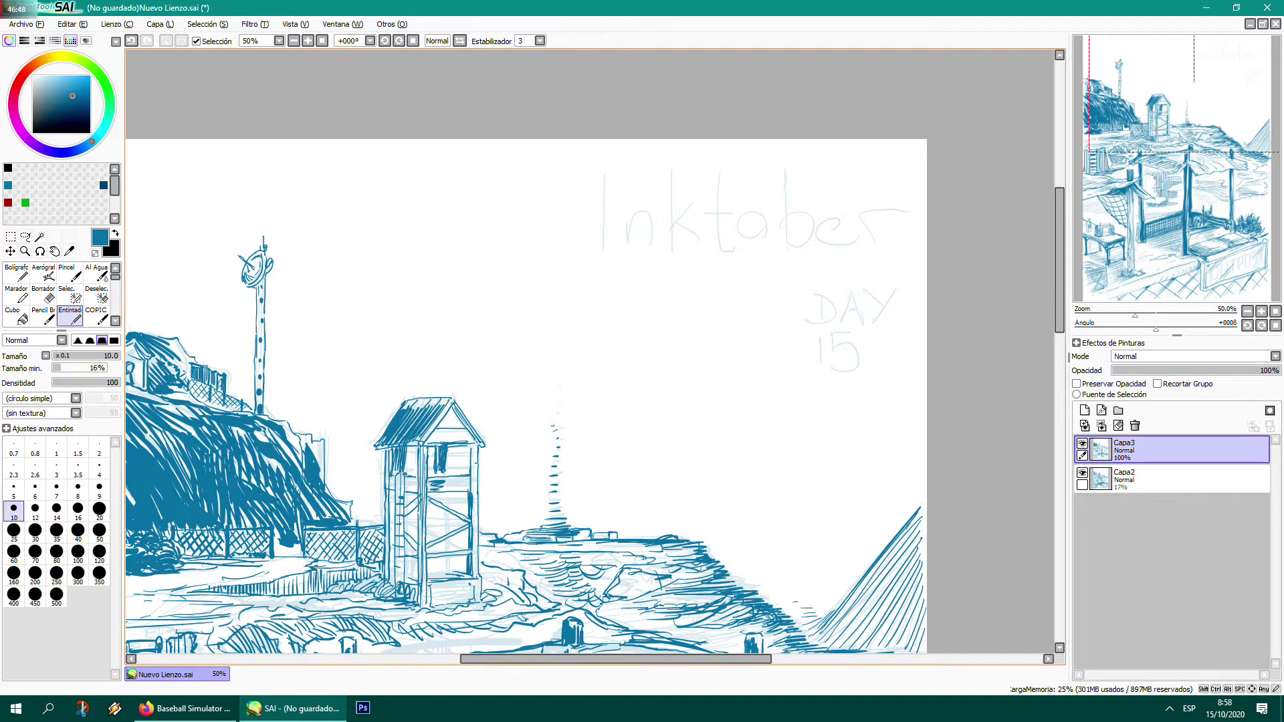
{"action": "left_click", "coordinate": [14, 531]}
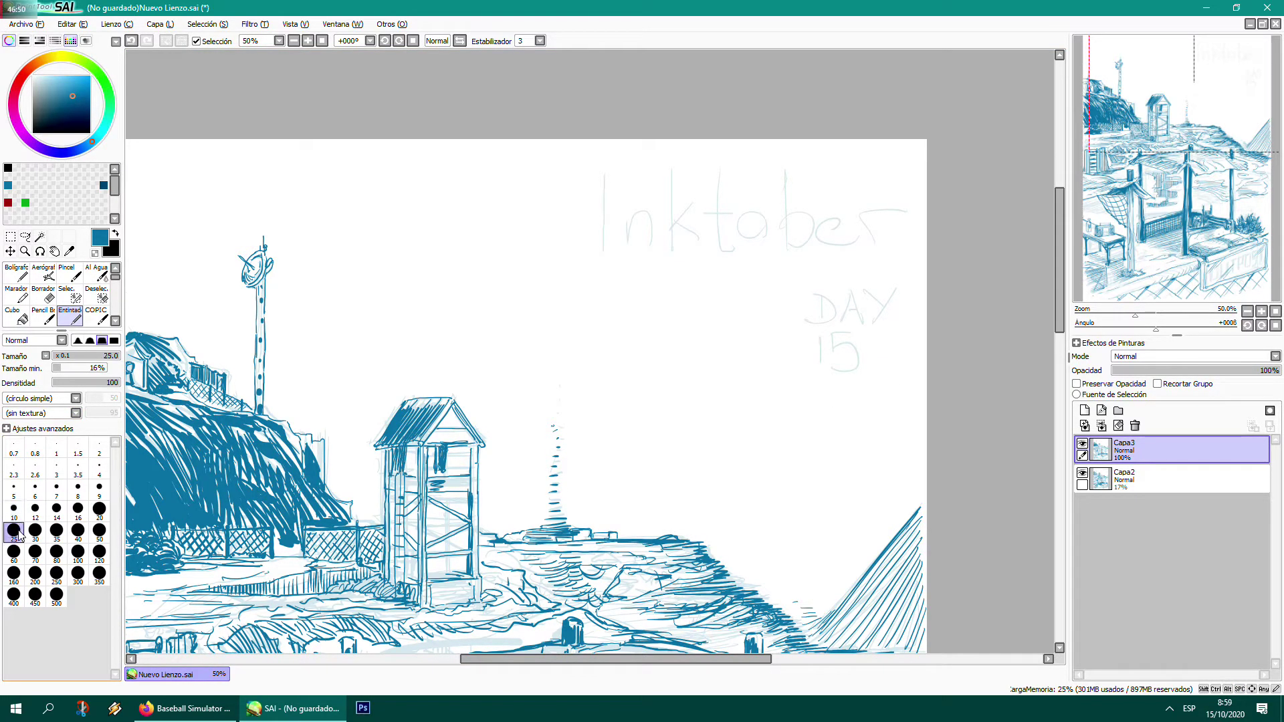
{"action": "left_click", "coordinate": [605, 179]}
{"action": "left_click_drag", "start_coordinate": [603, 176], "coordinate": [604, 262]}
{"action": "left_click_drag", "start_coordinate": [628, 210], "coordinate": [627, 271]}
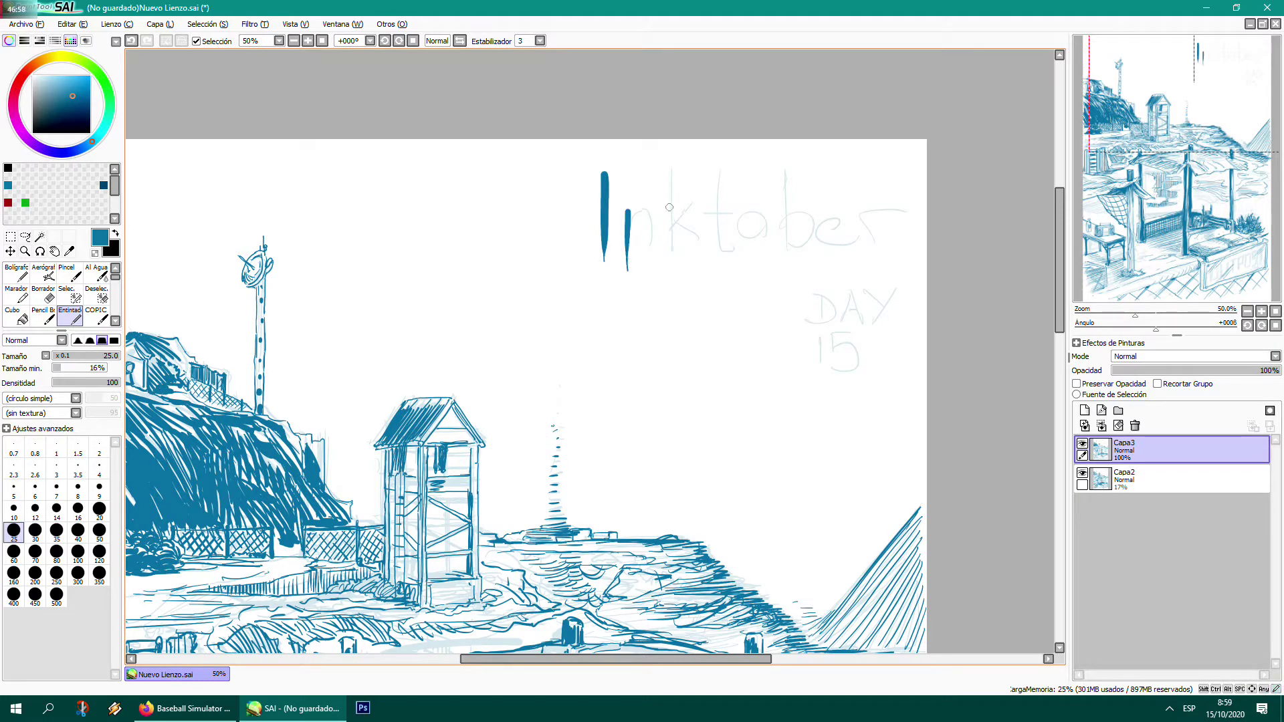
{"action": "left_click_drag", "start_coordinate": [672, 171], "coordinate": [671, 277]}
{"action": "mouse_move", "coordinate": [718, 179]}
{"action": "left_mouse_down"}
{"action": "mouse_move", "coordinate": [719, 249]}
{"action": "mouse_move", "coordinate": [735, 258]}
{"action": "left_mouse_up"}
{"action": "left_click_drag", "start_coordinate": [785, 168], "coordinate": [784, 261]}
{"action": "left_click_drag", "start_coordinate": [866, 211], "coordinate": [867, 274]}
- Complete the remaining curves and arms of the "Inktober" letters
{"action": "mouse_move", "coordinate": [627, 225]}
{"action": "left_mouse_down"}
{"action": "mouse_move", "coordinate": [651, 214]}
{"action": "mouse_move", "coordinate": [653, 270]}
{"action": "left_mouse_up"}
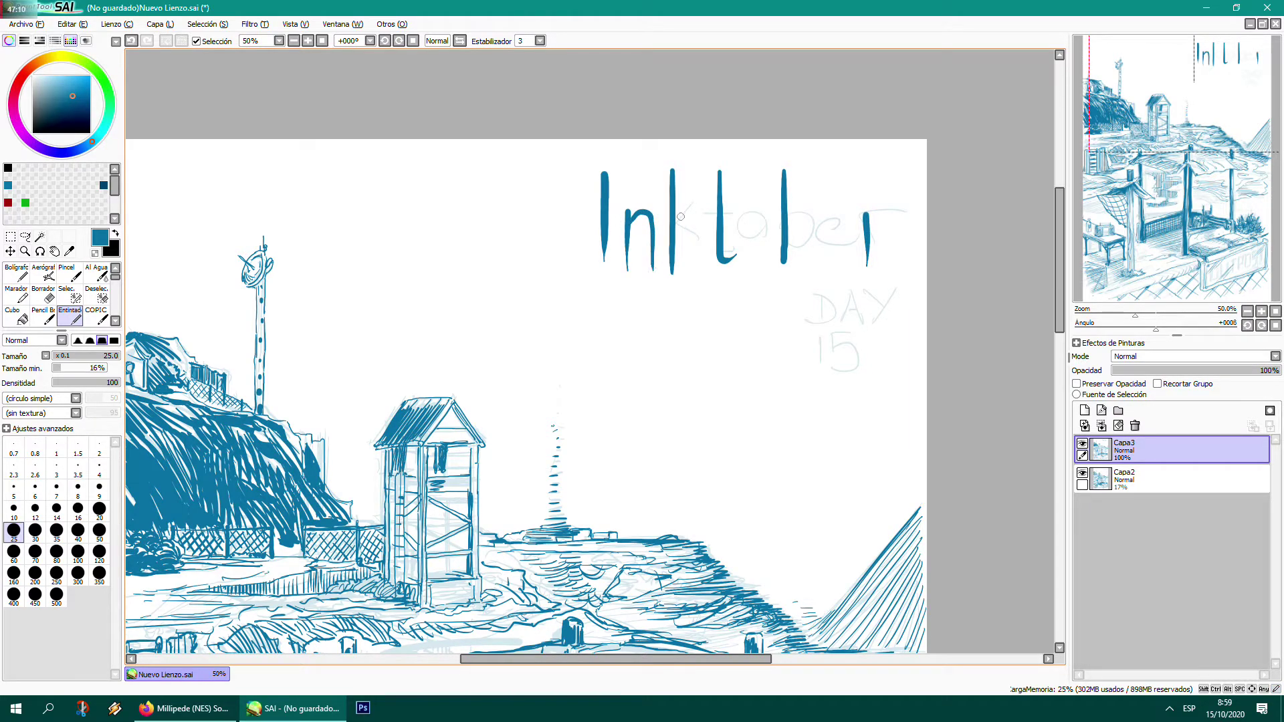
{"action": "mouse_move", "coordinate": [694, 204]}
{"action": "left_mouse_down"}
{"action": "mouse_move", "coordinate": [700, 258]}
{"action": "mouse_move", "coordinate": [759, 223]}
{"action": "mouse_move", "coordinate": [744, 212]}
{"action": "mouse_move", "coordinate": [739, 232]}
{"action": "mouse_move", "coordinate": [759, 232]}
{"action": "mouse_move", "coordinate": [704, 210]}
{"action": "left_mouse_up"}
{"action": "mouse_move", "coordinate": [786, 217]}
{"action": "left_mouse_down"}
{"action": "mouse_move", "coordinate": [812, 232]}
{"action": "mouse_move", "coordinate": [784, 262]}
{"action": "mouse_move", "coordinate": [847, 227]}
{"action": "mouse_move", "coordinate": [829, 228]}
{"action": "mouse_move", "coordinate": [825, 251]}
{"action": "mouse_move", "coordinate": [847, 257]}
{"action": "mouse_move", "coordinate": [899, 223]}
{"action": "left_mouse_up"}
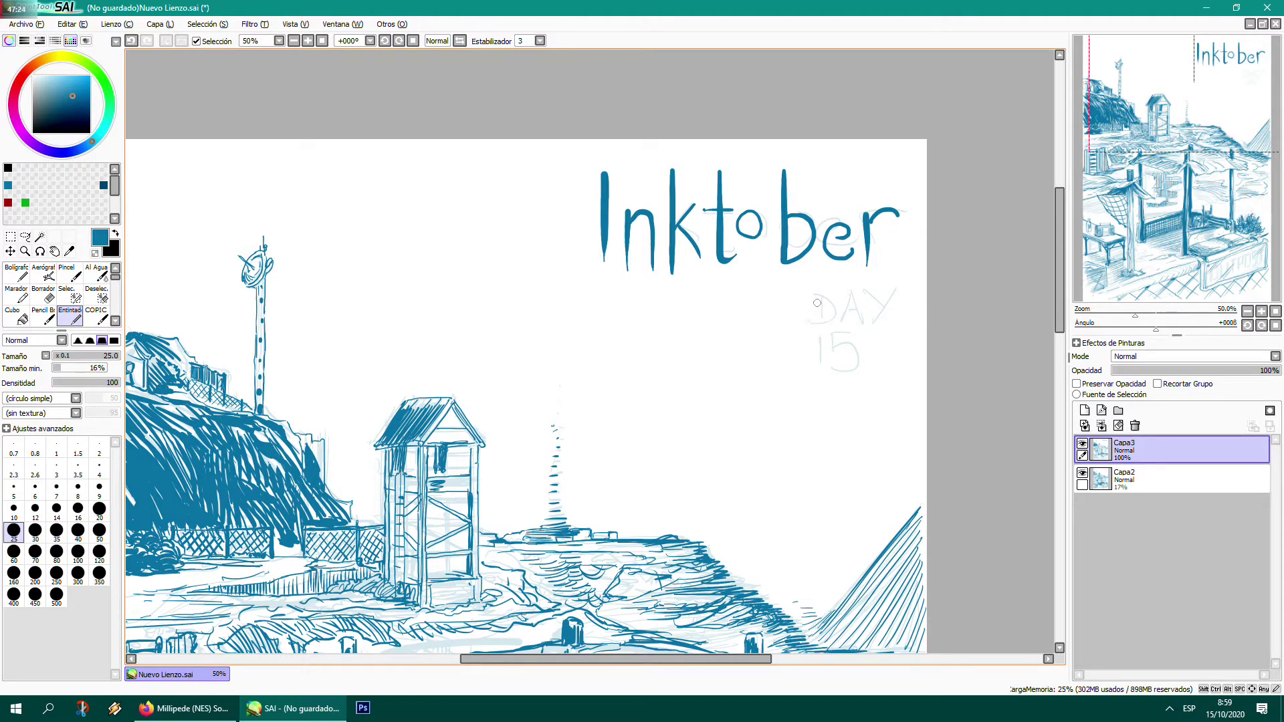
- Ink "DAY 15" below the title and embellish the o of "Inktober" with strokes beneath it
{"action": "mouse_move", "coordinate": [812, 296]}
{"action": "left_mouse_down"}
{"action": "mouse_move", "coordinate": [813, 324]}
{"action": "mouse_move", "coordinate": [832, 309]}
{"action": "mouse_move", "coordinate": [814, 324]}
{"action": "mouse_move", "coordinate": [854, 324]}
{"action": "mouse_move", "coordinate": [848, 312]}
{"action": "mouse_move", "coordinate": [859, 326]}
{"action": "mouse_move", "coordinate": [867, 309]}
{"action": "mouse_move", "coordinate": [823, 366]}
{"action": "mouse_move", "coordinate": [816, 336]}
{"action": "mouse_move", "coordinate": [823, 375]}
{"action": "left_mouse_up"}
{"action": "mouse_move", "coordinate": [862, 332]}
{"action": "left_mouse_down"}
{"action": "mouse_move", "coordinate": [835, 334]}
{"action": "mouse_move", "coordinate": [839, 352]}
{"action": "mouse_move", "coordinate": [859, 344]}
{"action": "mouse_move", "coordinate": [869, 358]}
{"action": "mouse_move", "coordinate": [859, 375]}
{"action": "mouse_move", "coordinate": [840, 373]}
{"action": "left_mouse_up"}
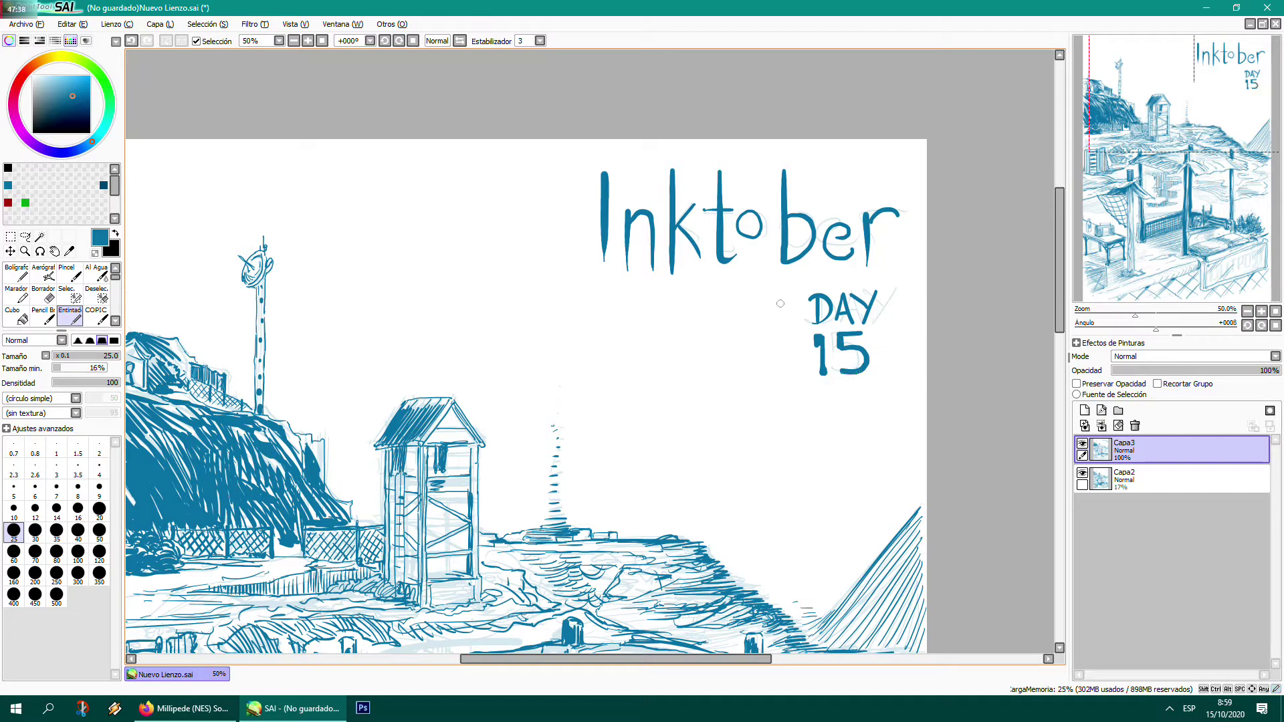
{"action": "mouse_move", "coordinate": [750, 227]}
{"action": "left_mouse_down"}
{"action": "mouse_move", "coordinate": [748, 254]}
{"action": "mouse_move", "coordinate": [741, 239]}
{"action": "mouse_move", "coordinate": [749, 260]}
{"action": "mouse_move", "coordinate": [724, 248]}
{"action": "mouse_move", "coordinate": [734, 277]}
{"action": "left_mouse_up"}
{"action": "left_click_drag", "start_coordinate": [758, 231], "coordinate": [739, 231]}
- Ink the letters "OUT" on the front sign over the faint sketched lettering
{"action": "scroll", "coordinate": [733, 268], "scroll_direction": "down", "scroll_amount": 3}
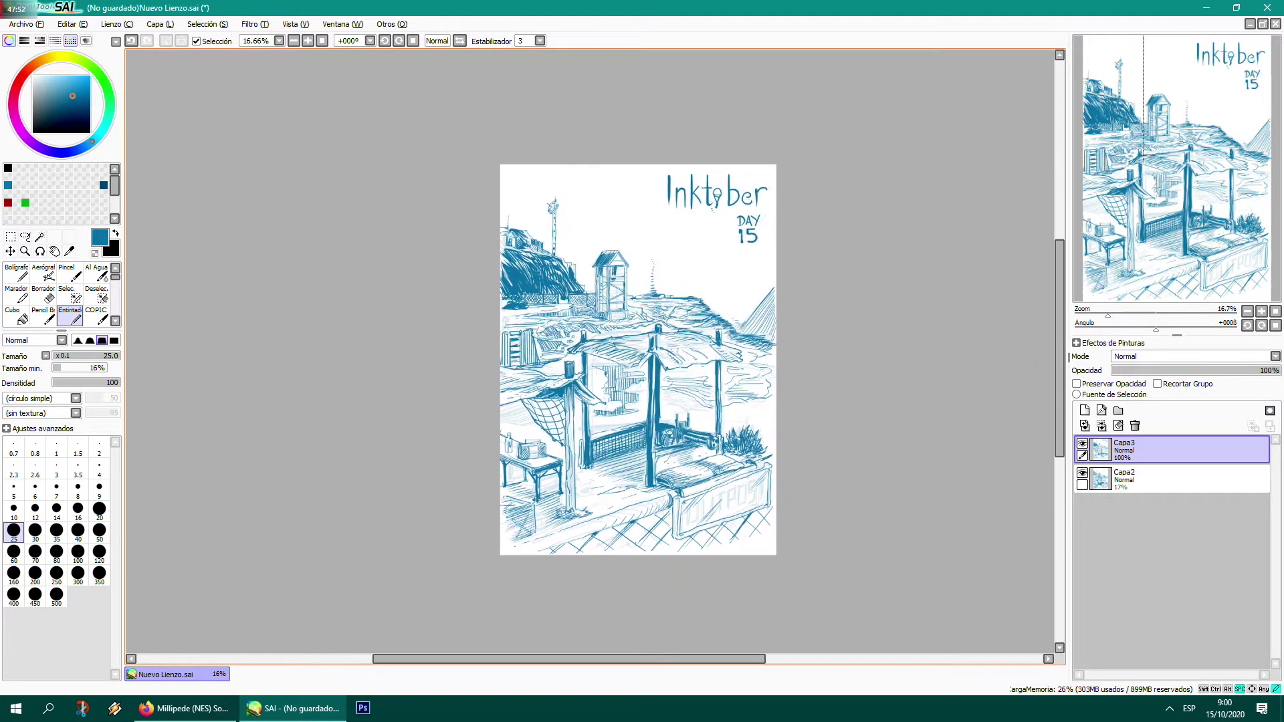
{"action": "left_click", "coordinate": [639, 345], "text": "ctrl"}
{"action": "left_click_drag", "start_coordinate": [992, 461], "coordinate": [1023, 468]}
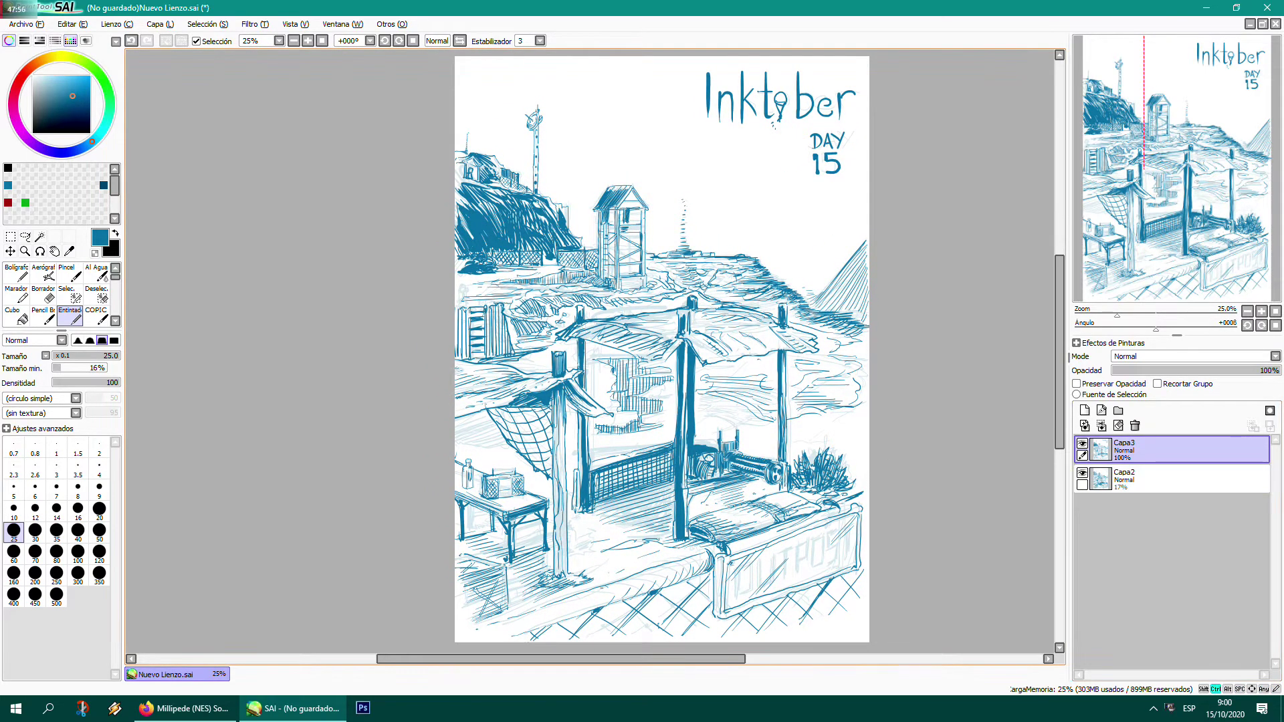
{"action": "scroll", "coordinate": [887, 463], "scroll_direction": "up", "scroll_amount": 2}
{"action": "left_click_drag", "start_coordinate": [887, 463], "coordinate": [879, 167]}
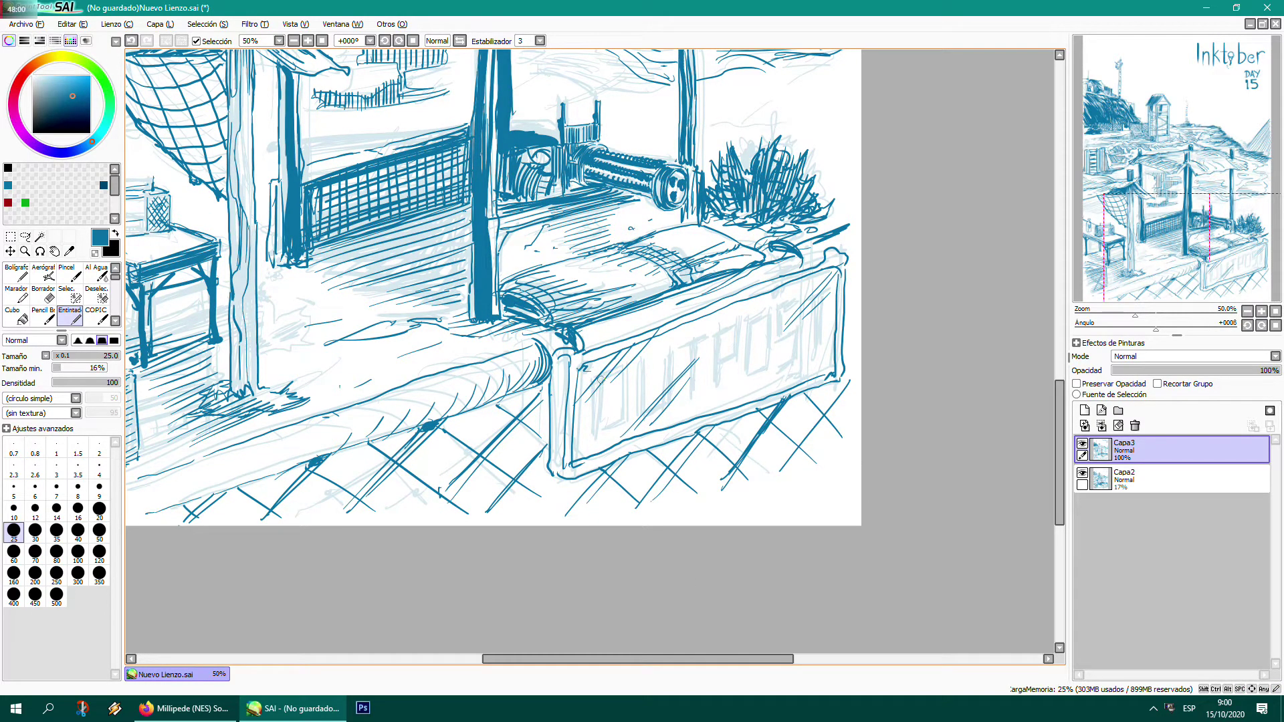
{"action": "left_click_drag", "start_coordinate": [593, 378], "coordinate": [592, 439]}
{"action": "left_click_drag", "start_coordinate": [597, 380], "coordinate": [595, 442]}
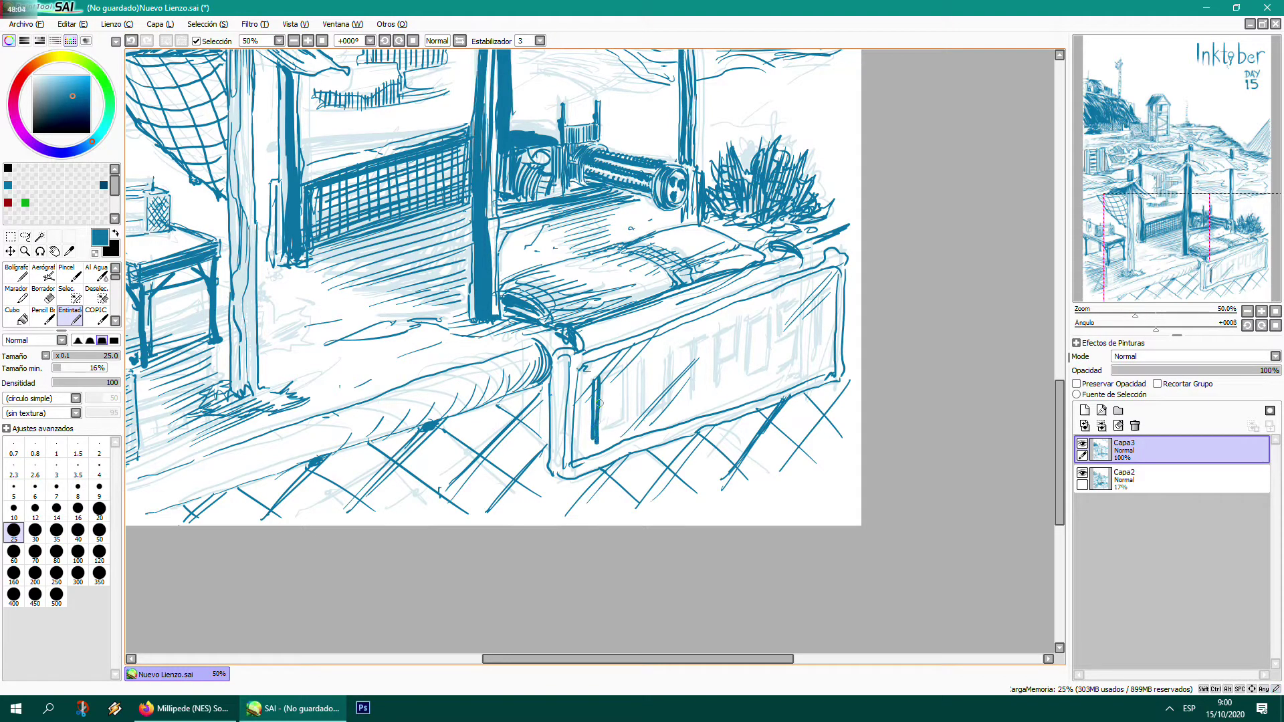
{"action": "left_click_drag", "start_coordinate": [603, 374], "coordinate": [602, 443]}
{"action": "mouse_move", "coordinate": [625, 365]}
{"action": "left_mouse_down"}
{"action": "mouse_move", "coordinate": [624, 428]}
{"action": "mouse_move", "coordinate": [603, 435]}
{"action": "left_mouse_up"}
{"action": "mouse_move", "coordinate": [624, 369]}
{"action": "left_mouse_down"}
{"action": "mouse_move", "coordinate": [598, 380]}
{"action": "mouse_move", "coordinate": [640, 391]}
{"action": "mouse_move", "coordinate": [642, 421]}
{"action": "left_mouse_up"}
{"action": "mouse_move", "coordinate": [670, 352]}
{"action": "left_mouse_down"}
{"action": "mouse_move", "coordinate": [668, 407]}
{"action": "mouse_move", "coordinate": [646, 420]}
{"action": "left_mouse_up"}
{"action": "left_click_drag", "start_coordinate": [695, 348], "coordinate": [692, 403]}
- Ink the letters "POST" to complete the word "OUTPOST" on the sign
{"action": "mouse_move", "coordinate": [704, 341]}
{"action": "left_mouse_down"}
{"action": "mouse_move", "coordinate": [679, 353]}
{"action": "mouse_move", "coordinate": [715, 384]}
{"action": "left_mouse_up"}
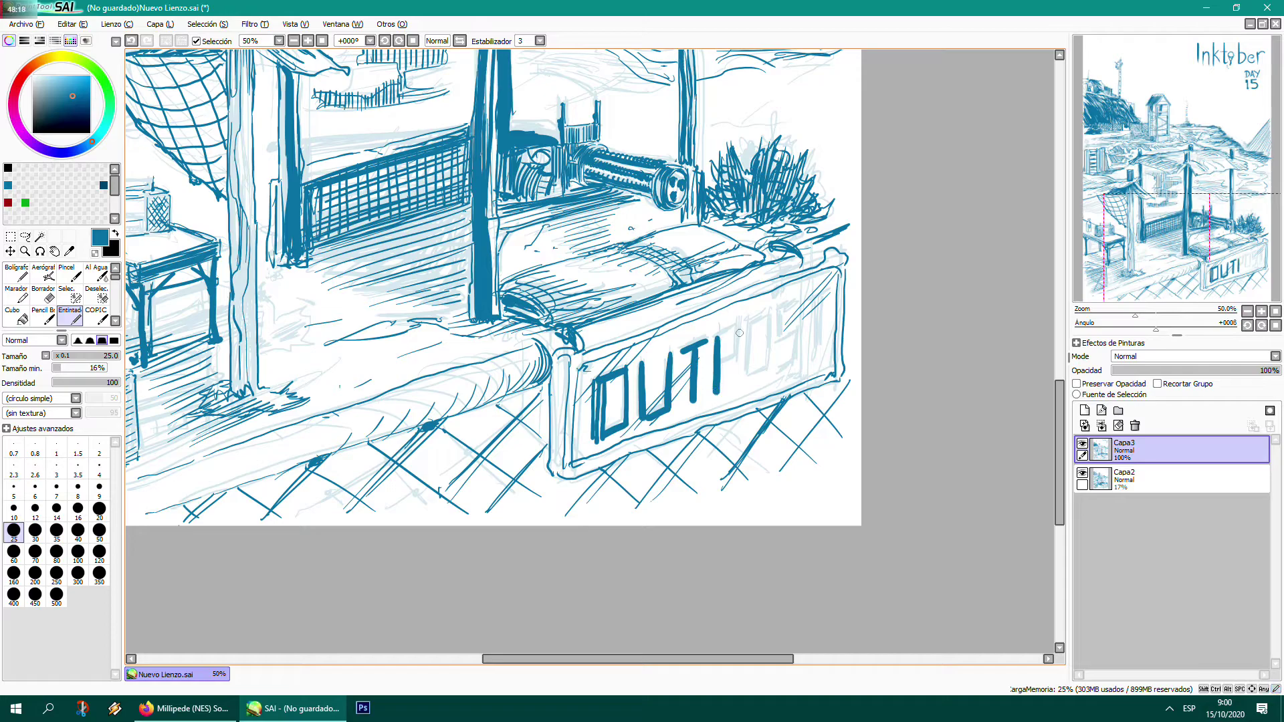
{"action": "mouse_move", "coordinate": [738, 332]}
{"action": "left_mouse_down"}
{"action": "mouse_move", "coordinate": [738, 358]}
{"action": "mouse_move", "coordinate": [718, 334]}
{"action": "mouse_move", "coordinate": [718, 364]}
{"action": "left_mouse_up"}
{"action": "mouse_move", "coordinate": [750, 324]}
{"action": "left_mouse_down"}
{"action": "mouse_move", "coordinate": [748, 378]}
{"action": "mouse_move", "coordinate": [770, 332]}
{"action": "mouse_move", "coordinate": [768, 376]}
{"action": "mouse_move", "coordinate": [749, 381]}
{"action": "left_mouse_up"}
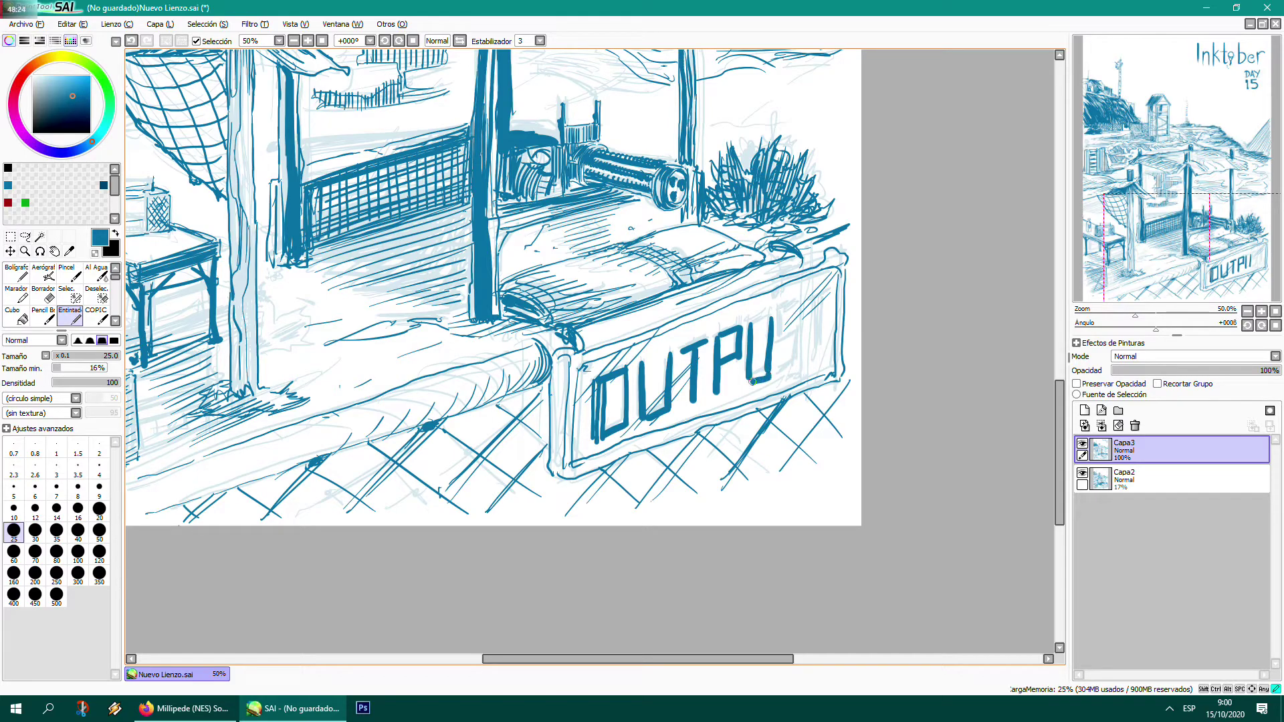
{"action": "mouse_move", "coordinate": [750, 327]}
{"action": "left_mouse_down"}
{"action": "mouse_move", "coordinate": [776, 311]}
{"action": "mouse_move", "coordinate": [777, 339]}
{"action": "mouse_move", "coordinate": [798, 334]}
{"action": "mouse_move", "coordinate": [796, 359]}
{"action": "left_mouse_up"}
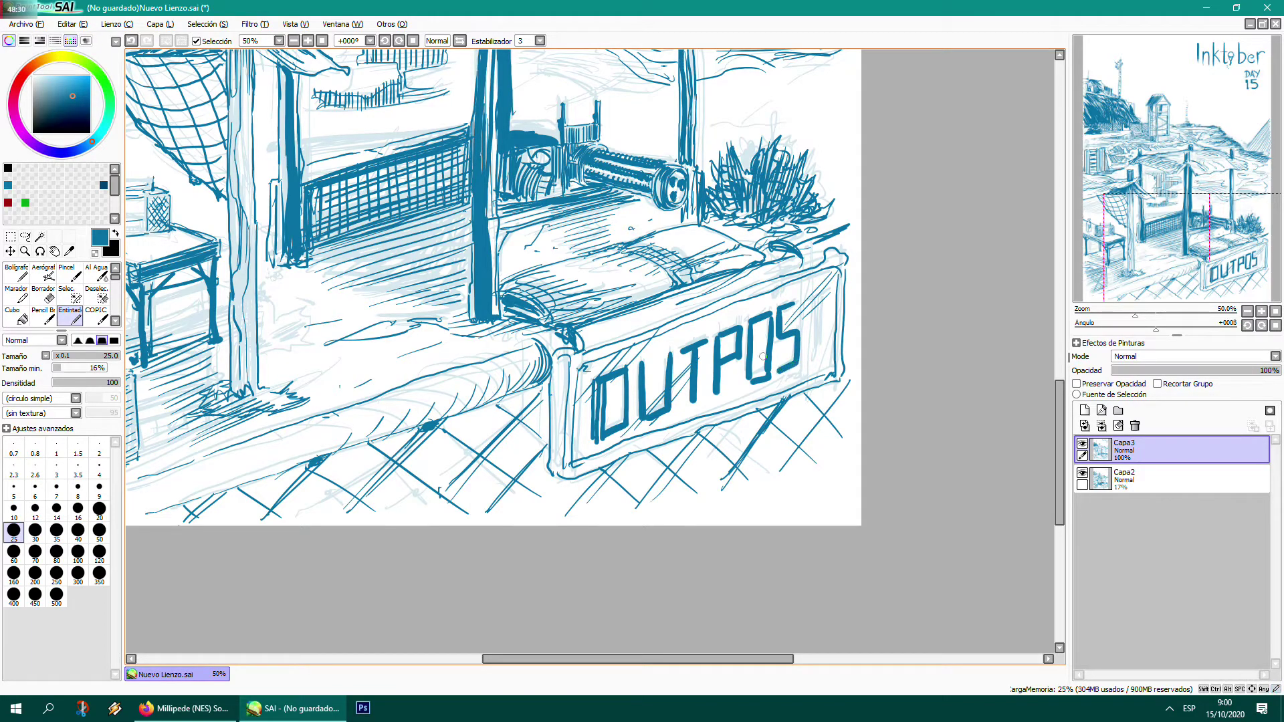
{"action": "left_click_drag", "start_coordinate": [814, 302], "coordinate": [816, 356]}
{"action": "left_click_drag", "start_coordinate": [827, 292], "coordinate": [803, 305]}
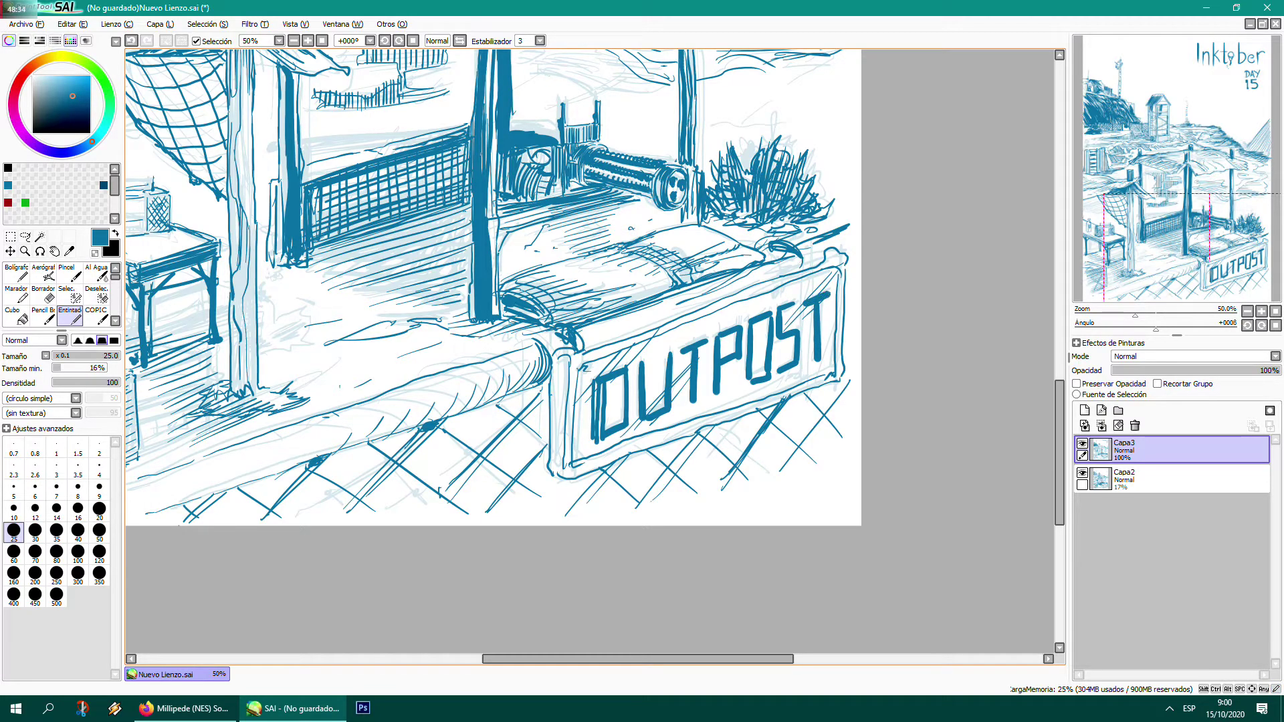
- Band the sign's left post with thick hatching, touch up its frame corners, and darken the base of the spiky plant
{"action": "mouse_move", "coordinate": [551, 353]}
{"action": "left_mouse_down"}
{"action": "mouse_move", "coordinate": [536, 387]}
{"action": "mouse_move", "coordinate": [546, 362]}
{"action": "mouse_move", "coordinate": [530, 373]}
{"action": "mouse_move", "coordinate": [562, 358]}
{"action": "mouse_move", "coordinate": [552, 368]}
{"action": "mouse_move", "coordinate": [566, 373]}
{"action": "mouse_move", "coordinate": [551, 374]}
{"action": "mouse_move", "coordinate": [562, 391]}
{"action": "mouse_move", "coordinate": [549, 388]}
{"action": "mouse_move", "coordinate": [565, 398]}
{"action": "mouse_move", "coordinate": [549, 406]}
{"action": "mouse_move", "coordinate": [563, 415]}
{"action": "mouse_move", "coordinate": [548, 425]}
{"action": "mouse_move", "coordinate": [555, 474]}
{"action": "left_mouse_up"}
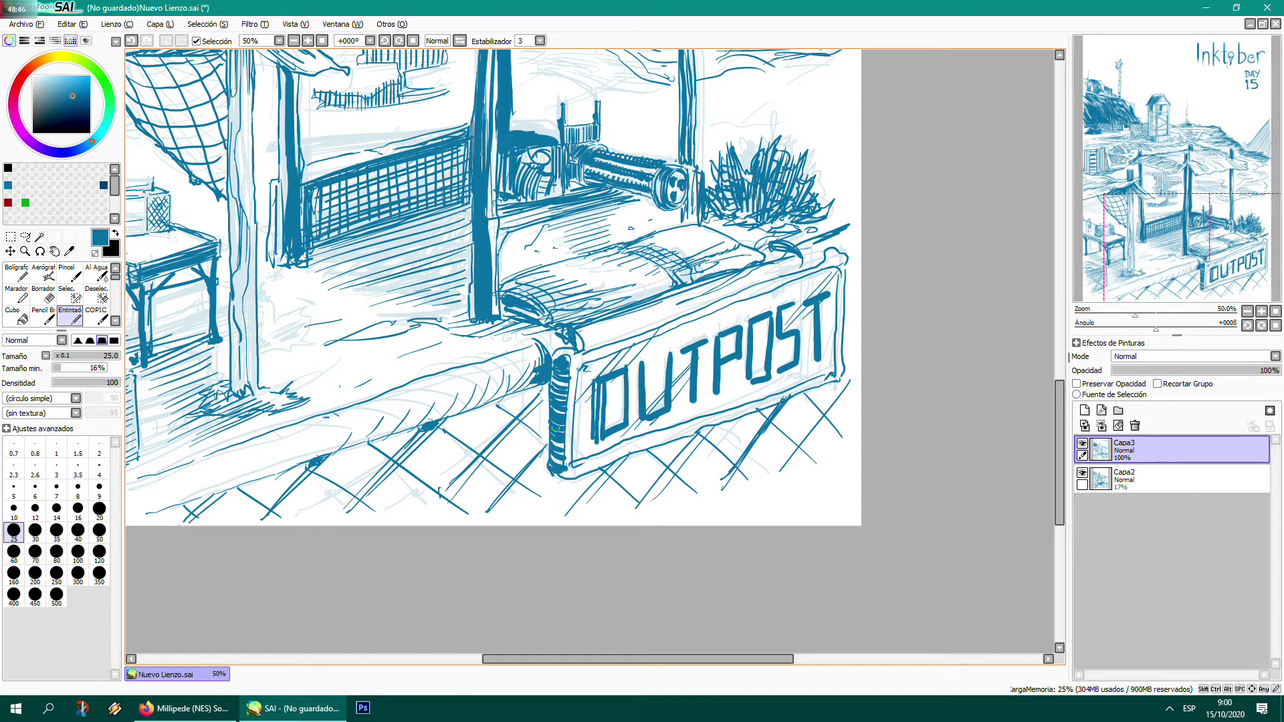
{"action": "mouse_move", "coordinate": [565, 359]}
{"action": "left_mouse_down"}
{"action": "mouse_move", "coordinate": [583, 368]}
{"action": "mouse_move", "coordinate": [550, 349]}
{"action": "left_mouse_up"}
{"action": "left_click_drag", "start_coordinate": [836, 275], "coordinate": [835, 273]}
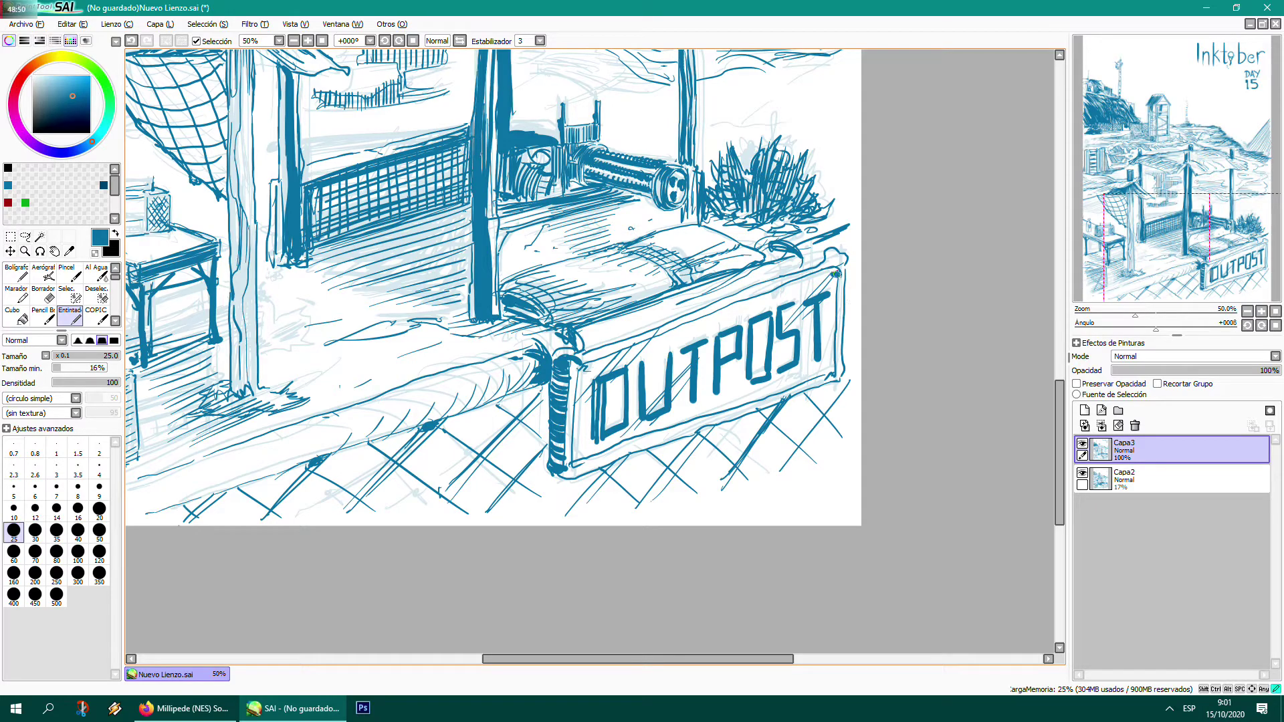
{"action": "mouse_move", "coordinate": [759, 221]}
{"action": "left_mouse_down"}
{"action": "mouse_move", "coordinate": [728, 213]}
{"action": "mouse_move", "coordinate": [775, 199]}
{"action": "mouse_move", "coordinate": [799, 210]}
{"action": "mouse_move", "coordinate": [769, 188]}
{"action": "mouse_move", "coordinate": [714, 200]}
{"action": "left_mouse_up"}
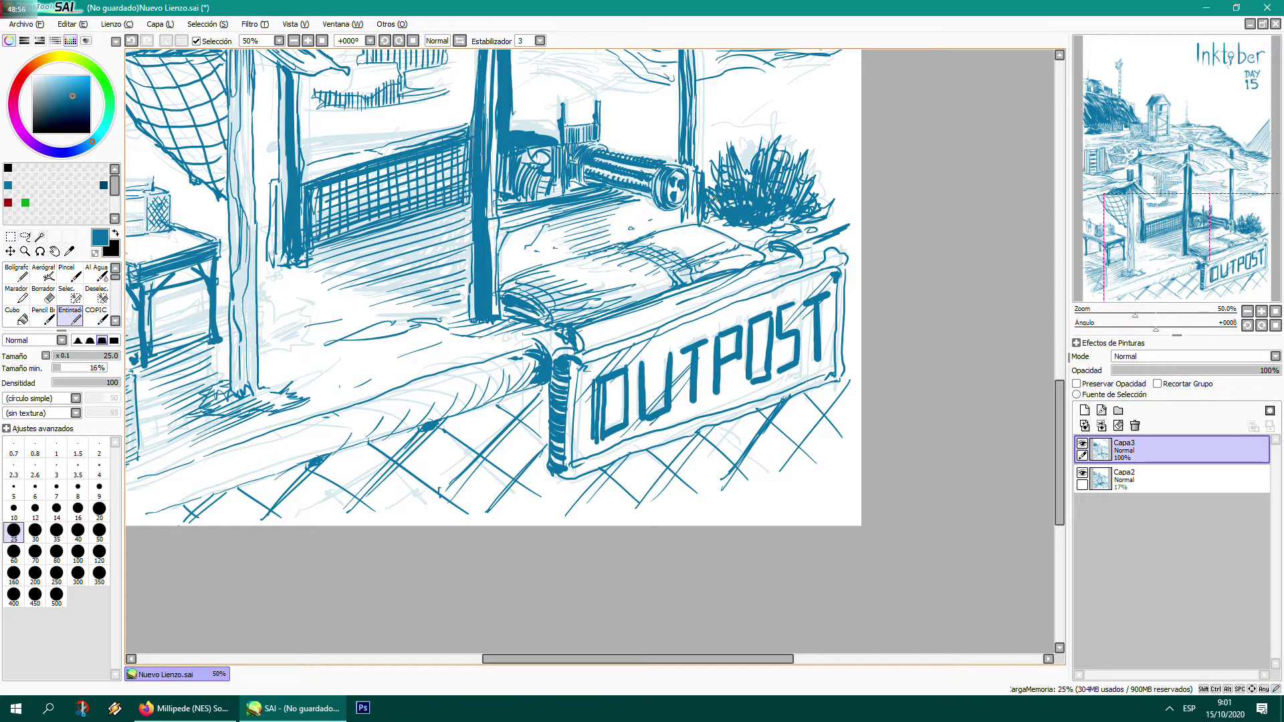
- Hide the sketch layer Capa2 and thicken the outline of the frame around the OUTPOST sign
{"action": "left_click", "coordinate": [1082, 473]}
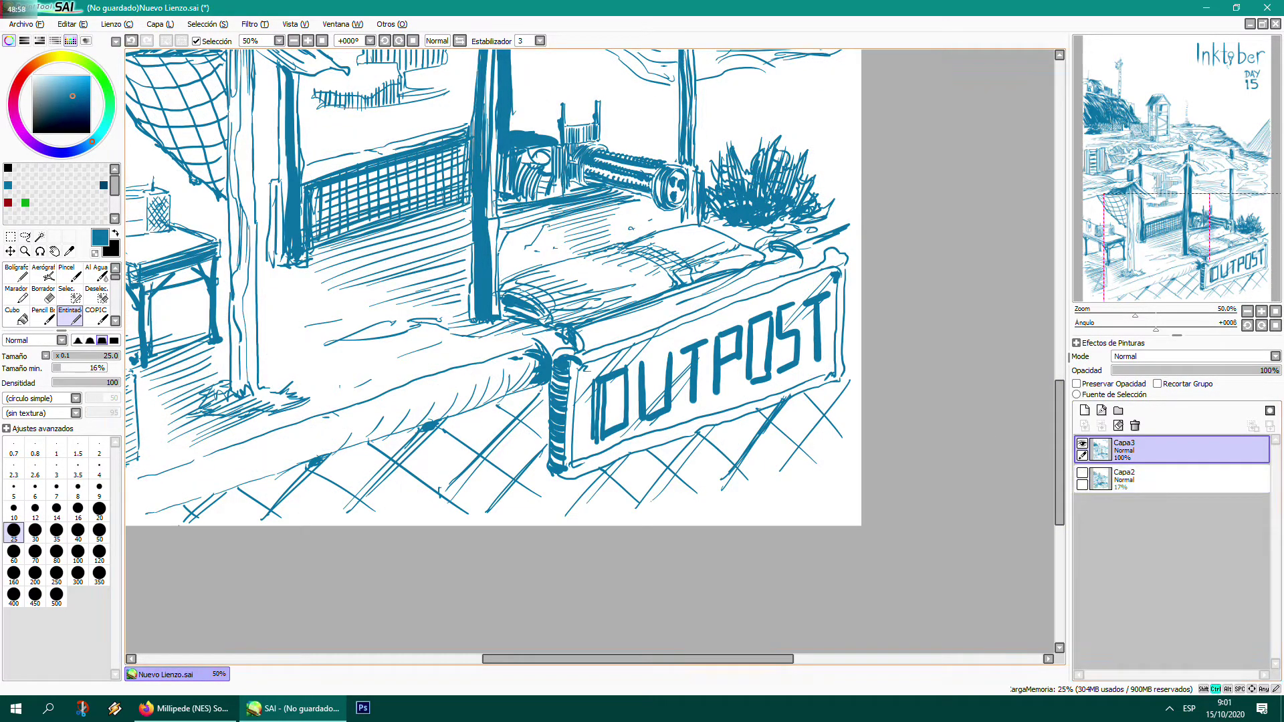
{"action": "scroll", "coordinate": [587, 260], "scroll_direction": "down", "scroll_amount": 3}
{"action": "left_click_drag", "start_coordinate": [587, 260], "coordinate": [617, 342]}
{"action": "scroll", "coordinate": [628, 430], "scroll_direction": "up", "scroll_amount": 2}
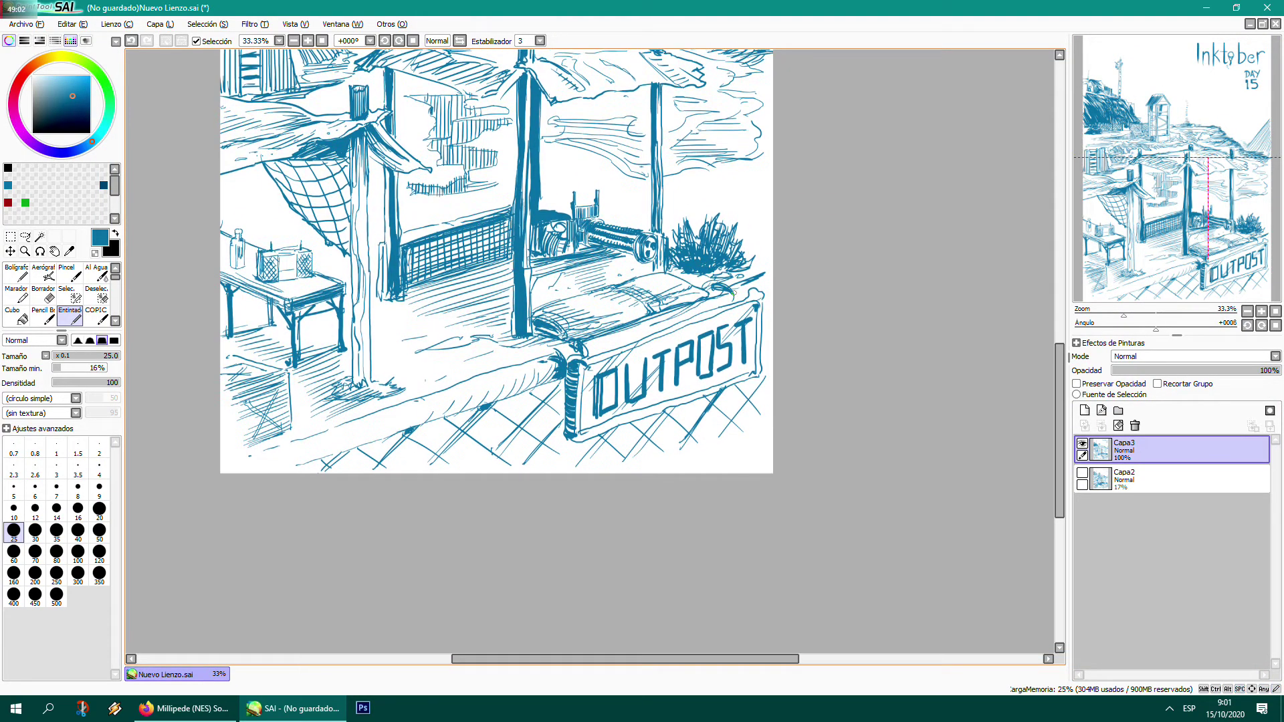
{"action": "left_click_drag", "start_coordinate": [755, 368], "coordinate": [752, 368]}
{"action": "left_click_drag", "start_coordinate": [585, 425], "coordinate": [726, 383]}
{"action": "mouse_move", "coordinate": [650, 409]}
{"action": "left_mouse_down"}
{"action": "mouse_move", "coordinate": [750, 374]}
{"action": "mouse_move", "coordinate": [568, 442]}
{"action": "left_mouse_up"}
{"action": "left_click_drag", "start_coordinate": [750, 370], "coordinate": [762, 307]}
{"action": "mouse_move", "coordinate": [763, 366]}
{"action": "left_mouse_down"}
{"action": "mouse_move", "coordinate": [762, 295]}
{"action": "mouse_move", "coordinate": [760, 309]}
{"action": "mouse_move", "coordinate": [580, 359]}
{"action": "left_mouse_up"}
{"action": "left_click_drag", "start_coordinate": [721, 309], "coordinate": [585, 357]}
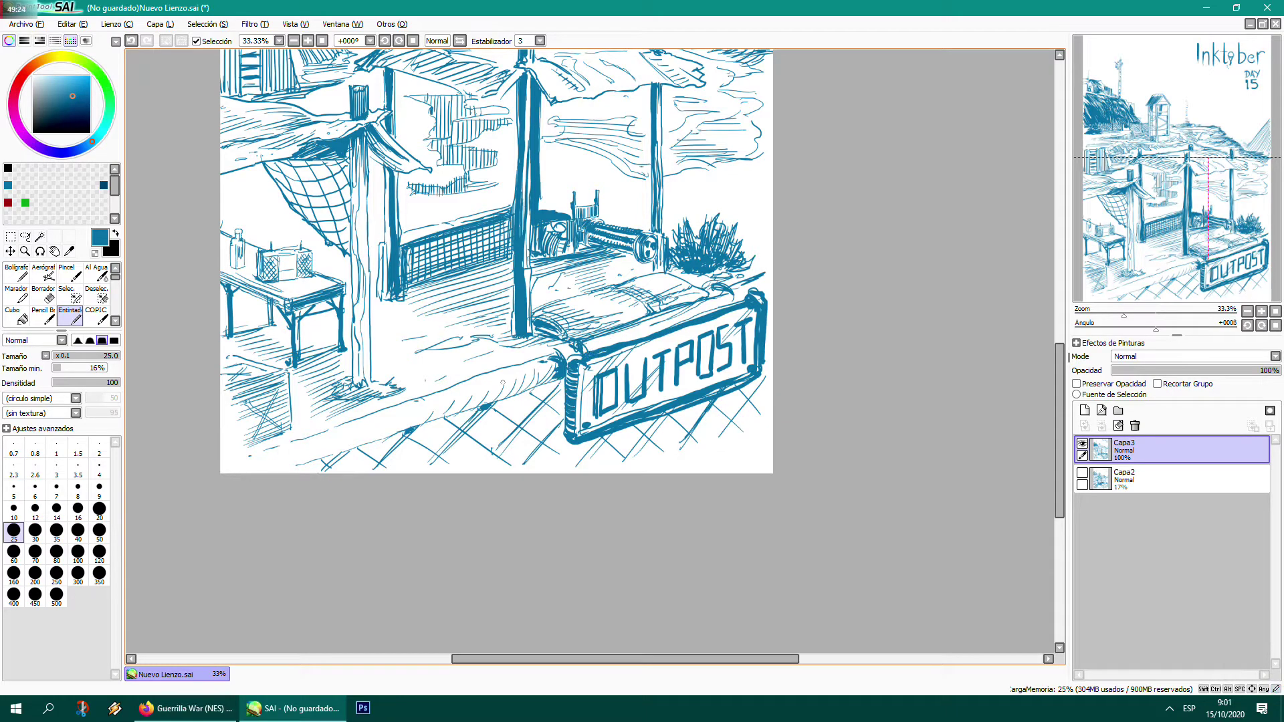
- Ink thick looping barbed-wire coils along the foreground log, from the lower-left ground up to the OUTPOST sign's left post
{"action": "mouse_move", "coordinate": [503, 391]}
{"action": "left_mouse_down"}
{"action": "mouse_move", "coordinate": [426, 368]}
{"action": "mouse_move", "coordinate": [433, 389]}
{"action": "mouse_move", "coordinate": [499, 402]}
{"action": "mouse_move", "coordinate": [400, 390]}
{"action": "mouse_move", "coordinate": [383, 404]}
{"action": "mouse_move", "coordinate": [446, 421]}
{"action": "mouse_move", "coordinate": [387, 406]}
{"action": "left_mouse_up"}
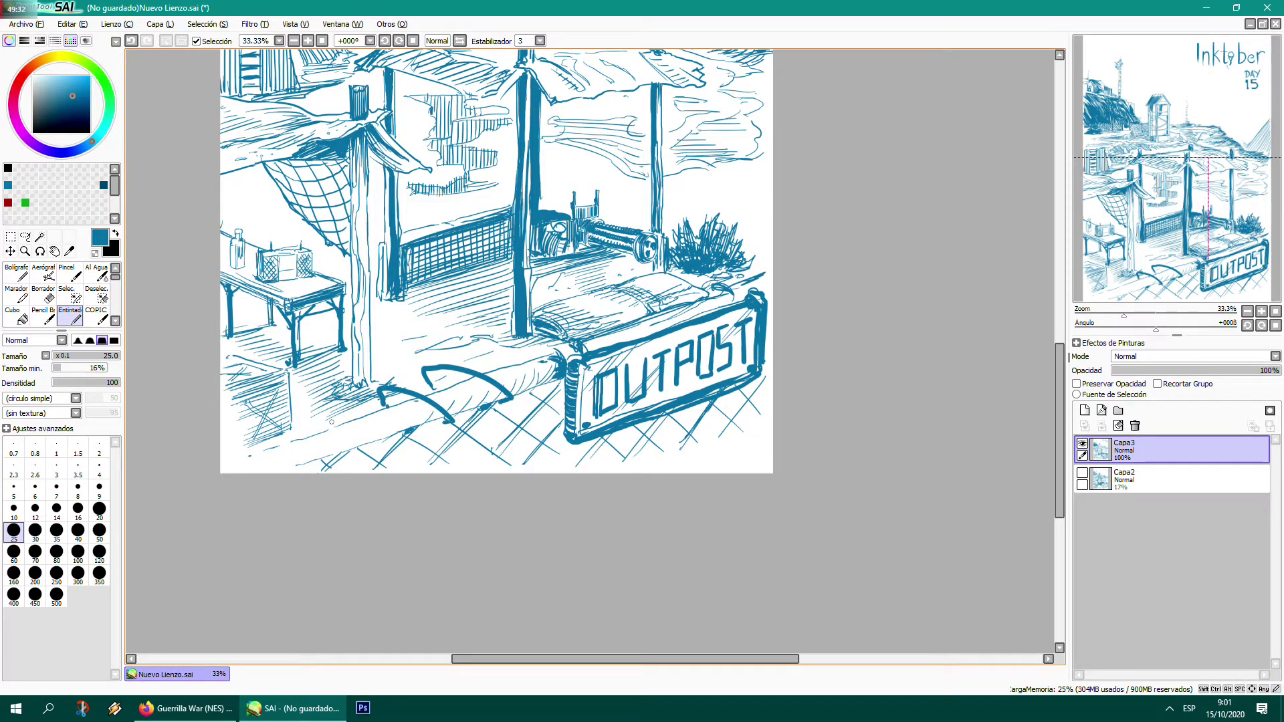
{"action": "mouse_move", "coordinate": [387, 450]}
{"action": "left_mouse_down"}
{"action": "mouse_move", "coordinate": [301, 406]}
{"action": "mouse_move", "coordinate": [311, 428]}
{"action": "left_mouse_up"}
{"action": "mouse_move", "coordinate": [384, 450]}
{"action": "left_mouse_down"}
{"action": "mouse_move", "coordinate": [353, 445]}
{"action": "mouse_move", "coordinate": [377, 452]}
{"action": "mouse_move", "coordinate": [361, 391]}
{"action": "left_mouse_up"}
{"action": "left_click_drag", "start_coordinate": [449, 419], "coordinate": [431, 369]}
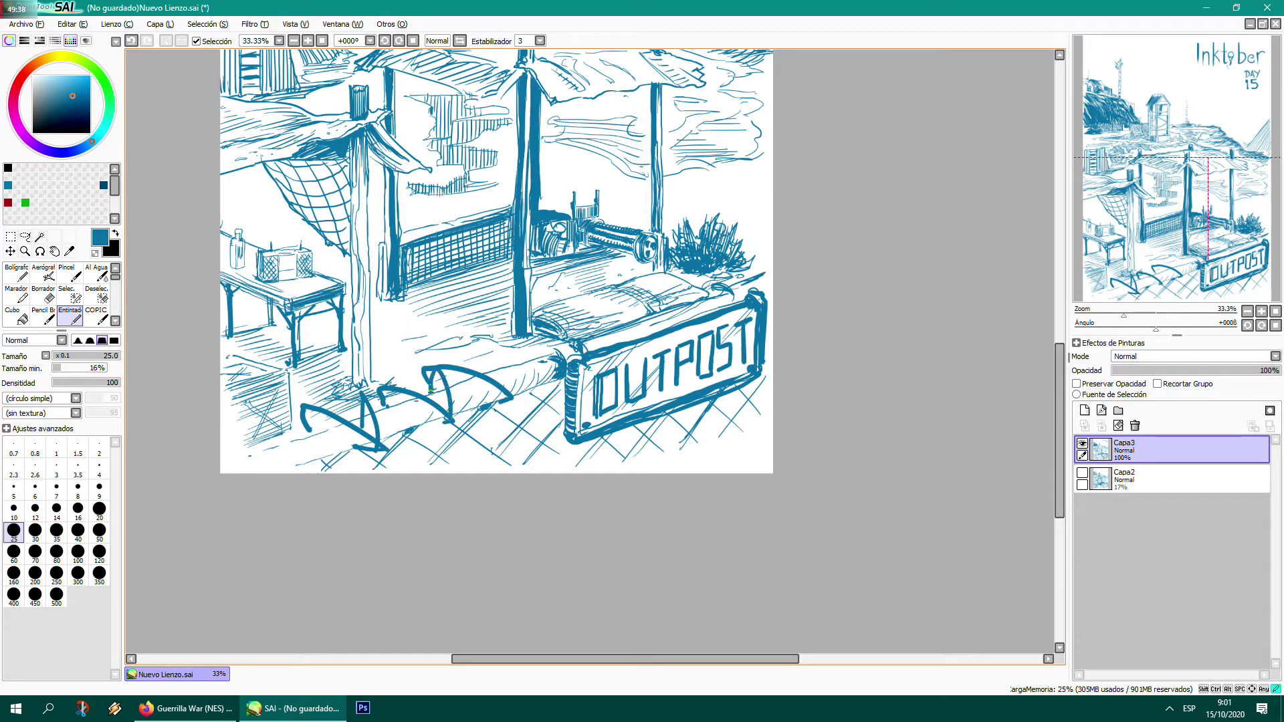
{"action": "mouse_move", "coordinate": [514, 394]}
{"action": "left_mouse_down"}
{"action": "mouse_move", "coordinate": [510, 349]}
{"action": "mouse_move", "coordinate": [492, 373]}
{"action": "mouse_move", "coordinate": [537, 377]}
{"action": "mouse_move", "coordinate": [521, 358]}
{"action": "mouse_move", "coordinate": [569, 358]}
{"action": "left_mouse_up"}
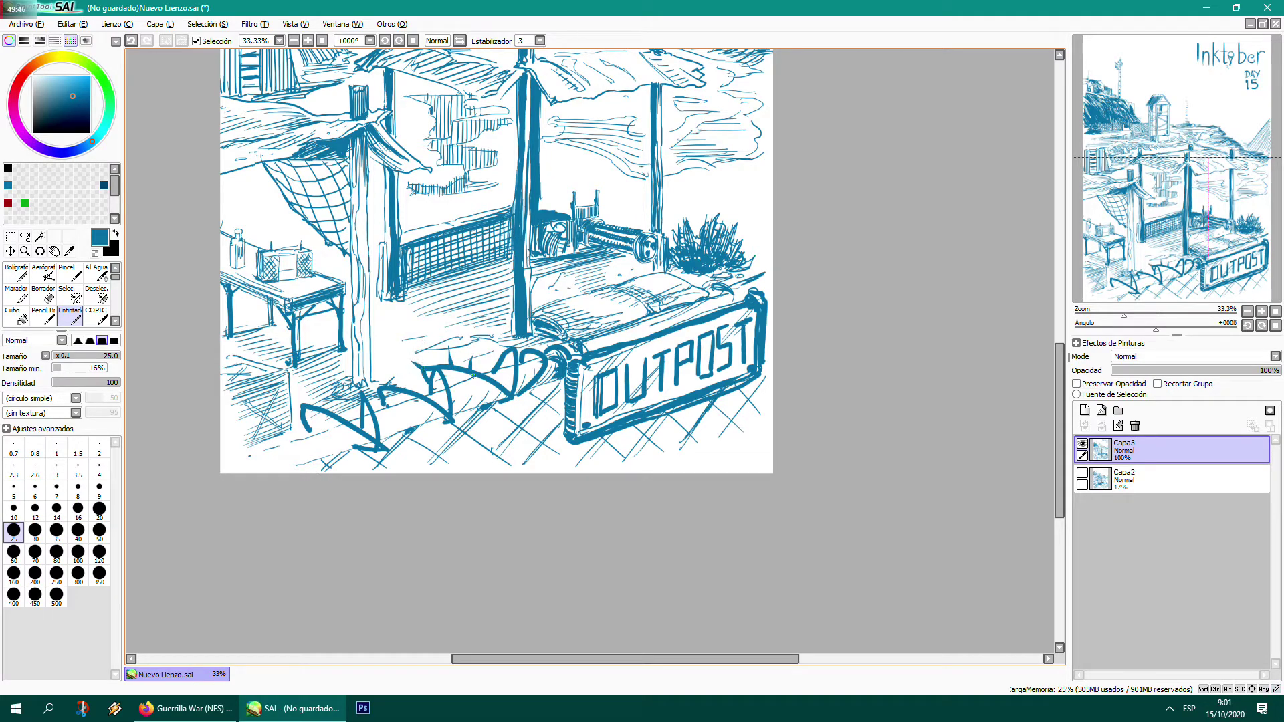
- Add short pointed barbs along the thick barbed-wire coils in the foreground
{"action": "mouse_move", "coordinate": [485, 380]}
{"action": "left_mouse_down"}
{"action": "mouse_move", "coordinate": [479, 398]}
{"action": "mouse_move", "coordinate": [490, 357]}
{"action": "mouse_move", "coordinate": [512, 362]}
{"action": "left_mouse_up"}
{"action": "mouse_move", "coordinate": [449, 362]}
{"action": "left_mouse_down"}
{"action": "mouse_move", "coordinate": [441, 391]}
{"action": "mouse_move", "coordinate": [453, 400]}
{"action": "mouse_move", "coordinate": [417, 413]}
{"action": "mouse_move", "coordinate": [407, 373]}
{"action": "mouse_move", "coordinate": [371, 378]}
{"action": "left_mouse_up"}
{"action": "mouse_move", "coordinate": [323, 386]}
{"action": "left_mouse_down"}
{"action": "mouse_move", "coordinate": [302, 427]}
{"action": "mouse_move", "coordinate": [333, 434]}
{"action": "mouse_move", "coordinate": [332, 407]}
{"action": "mouse_move", "coordinate": [331, 425]}
{"action": "mouse_move", "coordinate": [247, 457]}
{"action": "left_mouse_up"}
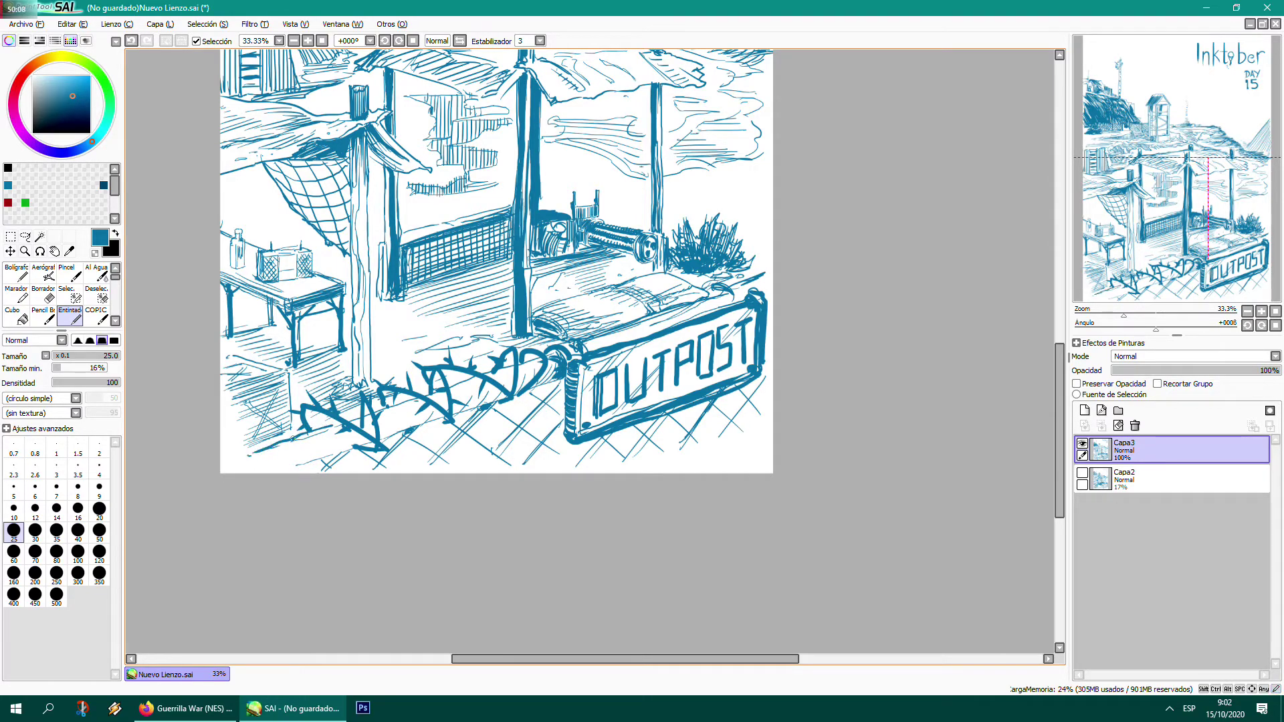
{"action": "left_click_drag", "start_coordinate": [344, 421], "coordinate": [331, 431]}
- Set the brush size to 10 and hatch fine shadows beneath the barbed-wire coils along the foreground log
{"action": "left_click", "coordinate": [13, 511]}
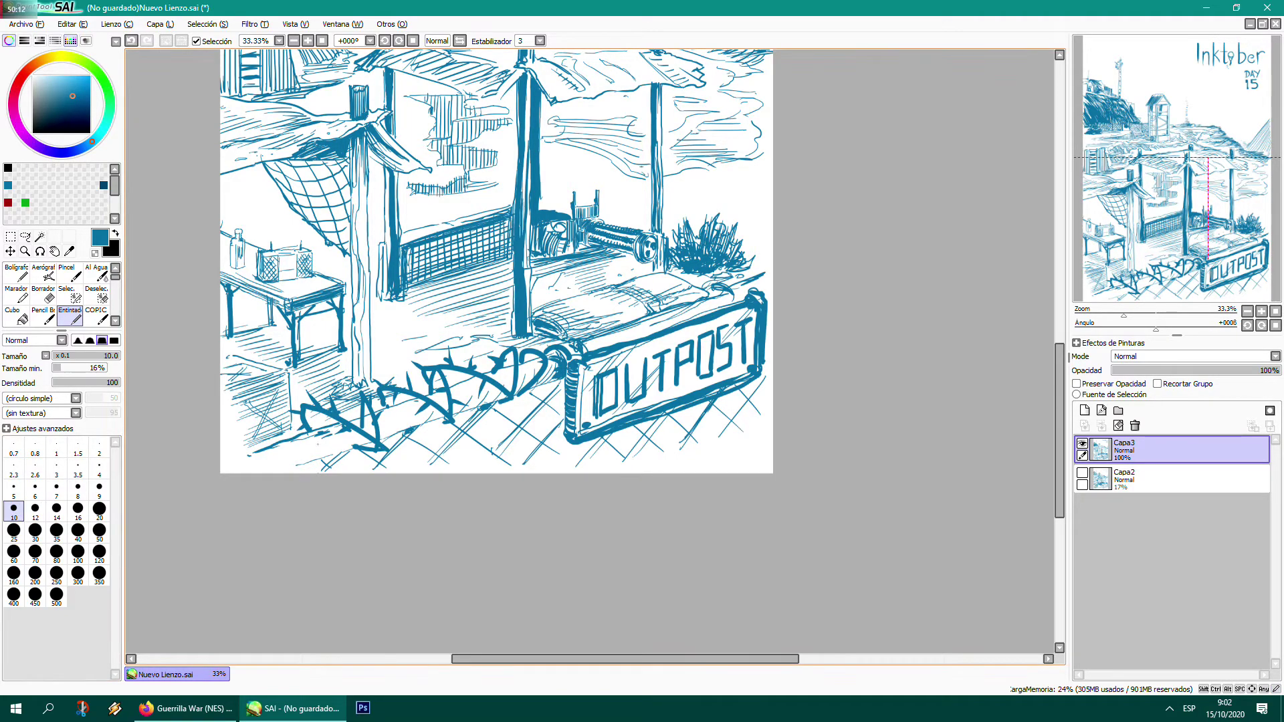
{"action": "left_click_drag", "start_coordinate": [308, 441], "coordinate": [342, 434]}
{"action": "left_click_drag", "start_coordinate": [330, 443], "coordinate": [347, 435]}
{"action": "left_click_drag", "start_coordinate": [337, 445], "coordinate": [349, 439]}
{"action": "mouse_move", "coordinate": [405, 425]}
{"action": "left_mouse_down"}
{"action": "mouse_move", "coordinate": [505, 393]}
{"action": "mouse_move", "coordinate": [474, 378]}
{"action": "mouse_move", "coordinate": [535, 366]}
{"action": "left_mouse_up"}
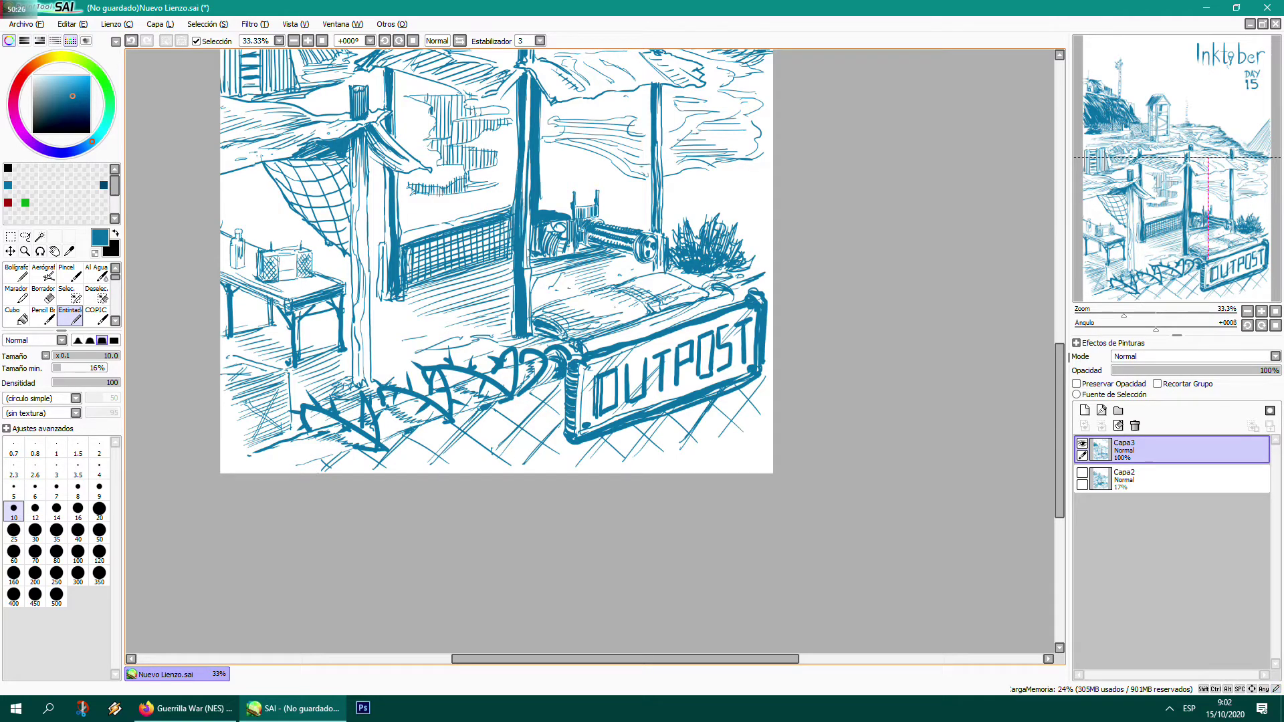
- Hatch thin diagonal strokes across the OUTPOST sign's panel and along its upper frame edge
{"action": "left_click_drag", "start_coordinate": [705, 326], "coordinate": [746, 309]}
{"action": "left_click_drag", "start_coordinate": [665, 336], "coordinate": [731, 313]}
{"action": "left_click_drag", "start_coordinate": [591, 366], "coordinate": [725, 316]}
{"action": "left_click_drag", "start_coordinate": [651, 342], "coordinate": [753, 312]}
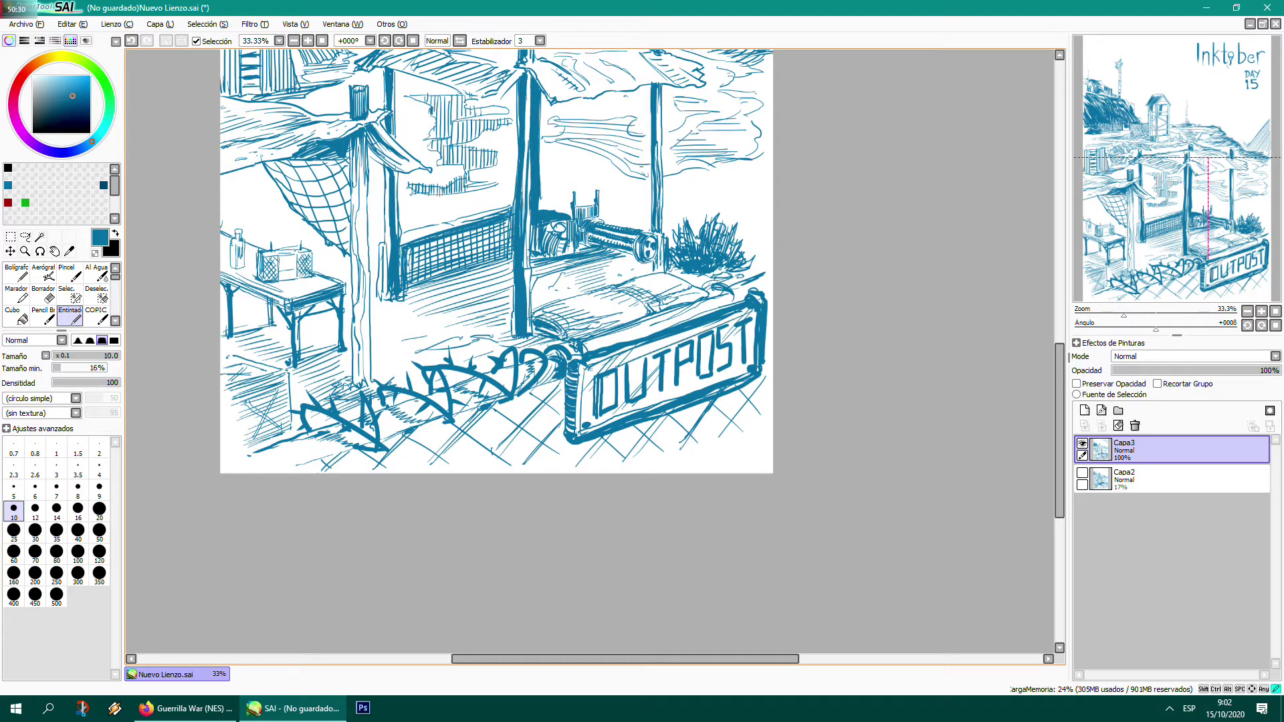
{"action": "left_click_drag", "start_coordinate": [591, 368], "coordinate": [756, 317]}
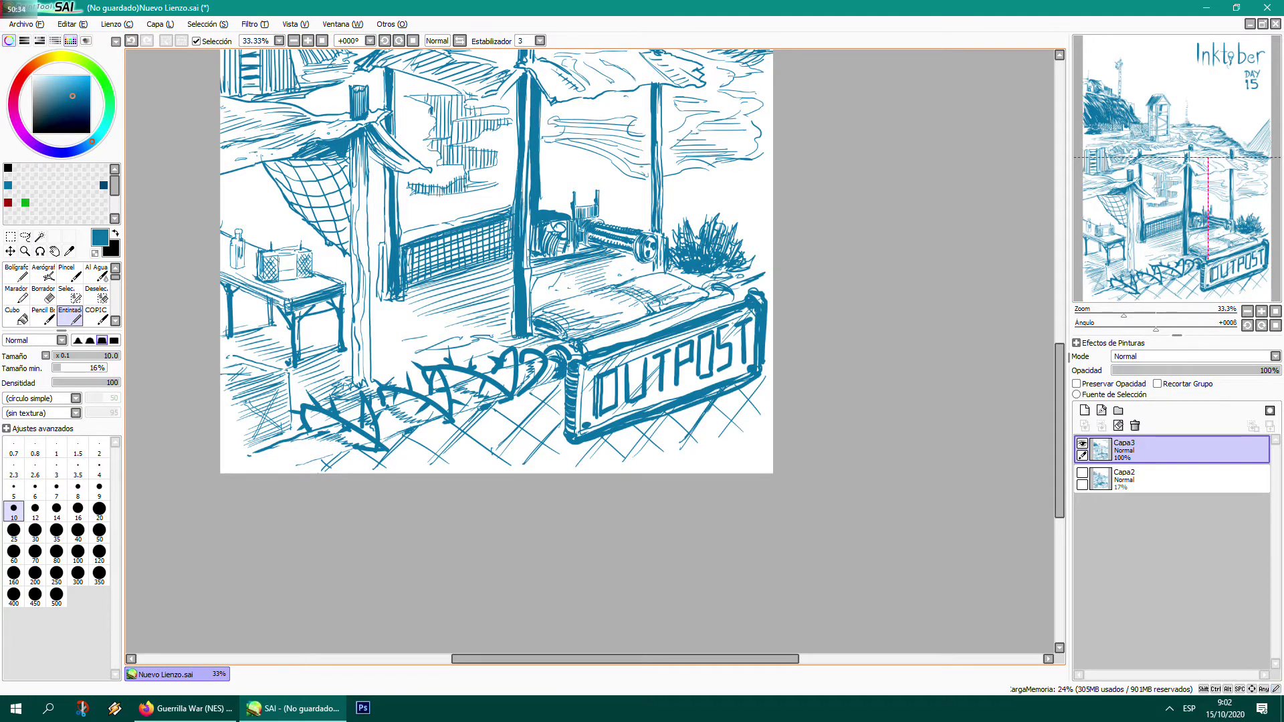
- Darken the left front post and the tall central post with long vertical strokes
{"action": "left_click_drag", "start_coordinate": [602, 301], "coordinate": [732, 476]}
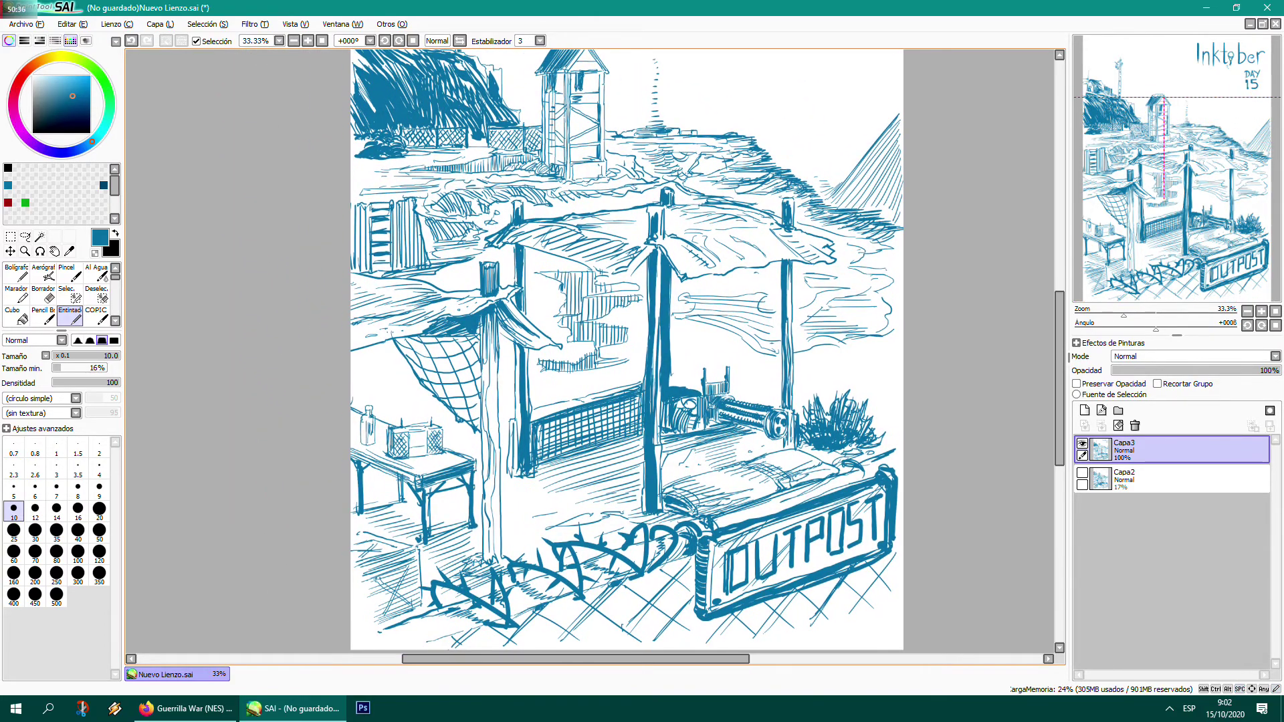
{"action": "mouse_move", "coordinate": [486, 420]}
{"action": "left_mouse_down"}
{"action": "mouse_move", "coordinate": [486, 339]}
{"action": "mouse_move", "coordinate": [487, 362]}
{"action": "left_mouse_up"}
{"action": "left_click_drag", "start_coordinate": [488, 503], "coordinate": [492, 362]}
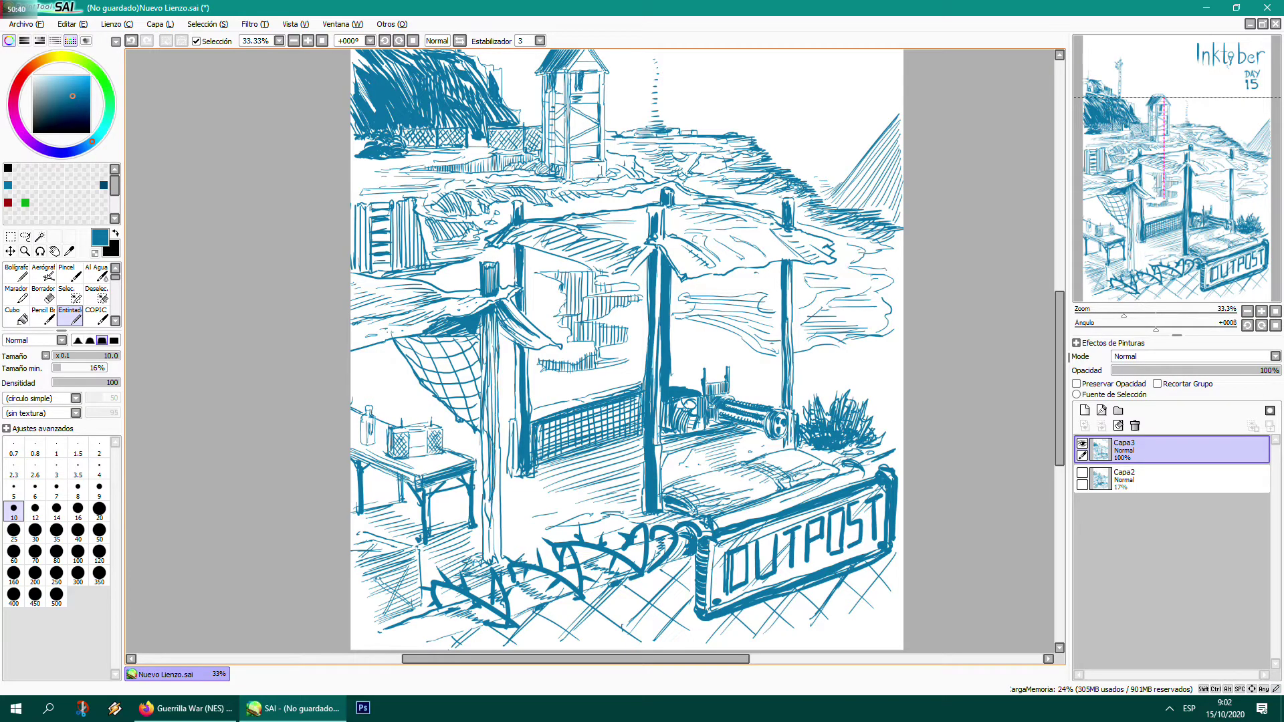
{"action": "left_click_drag", "start_coordinate": [659, 265], "coordinate": [654, 380]}
{"action": "mouse_move", "coordinate": [657, 330]}
{"action": "left_mouse_down"}
{"action": "mouse_move", "coordinate": [658, 407]}
{"action": "mouse_move", "coordinate": [659, 377]}
{"action": "left_mouse_up"}
{"action": "left_click_drag", "start_coordinate": [653, 463], "coordinate": [657, 401]}
{"action": "left_click_drag", "start_coordinate": [658, 481], "coordinate": [659, 415]}
- Hatch the floor beside the central post's base and shade the right rear post with vertical strokes
{"action": "mouse_move", "coordinate": [664, 489]}
{"action": "left_mouse_down"}
{"action": "mouse_move", "coordinate": [664, 465]}
{"action": "mouse_move", "coordinate": [754, 429]}
{"action": "left_mouse_up"}
{"action": "left_click_drag", "start_coordinate": [659, 458], "coordinate": [694, 445]}
{"action": "left_click_drag", "start_coordinate": [786, 367], "coordinate": [780, 250]}
{"action": "mouse_move", "coordinate": [778, 321]}
{"action": "left_mouse_down"}
{"action": "mouse_move", "coordinate": [778, 275]}
{"action": "mouse_move", "coordinate": [782, 389]}
{"action": "left_mouse_up"}
{"action": "left_click_drag", "start_coordinate": [777, 285], "coordinate": [779, 409]}
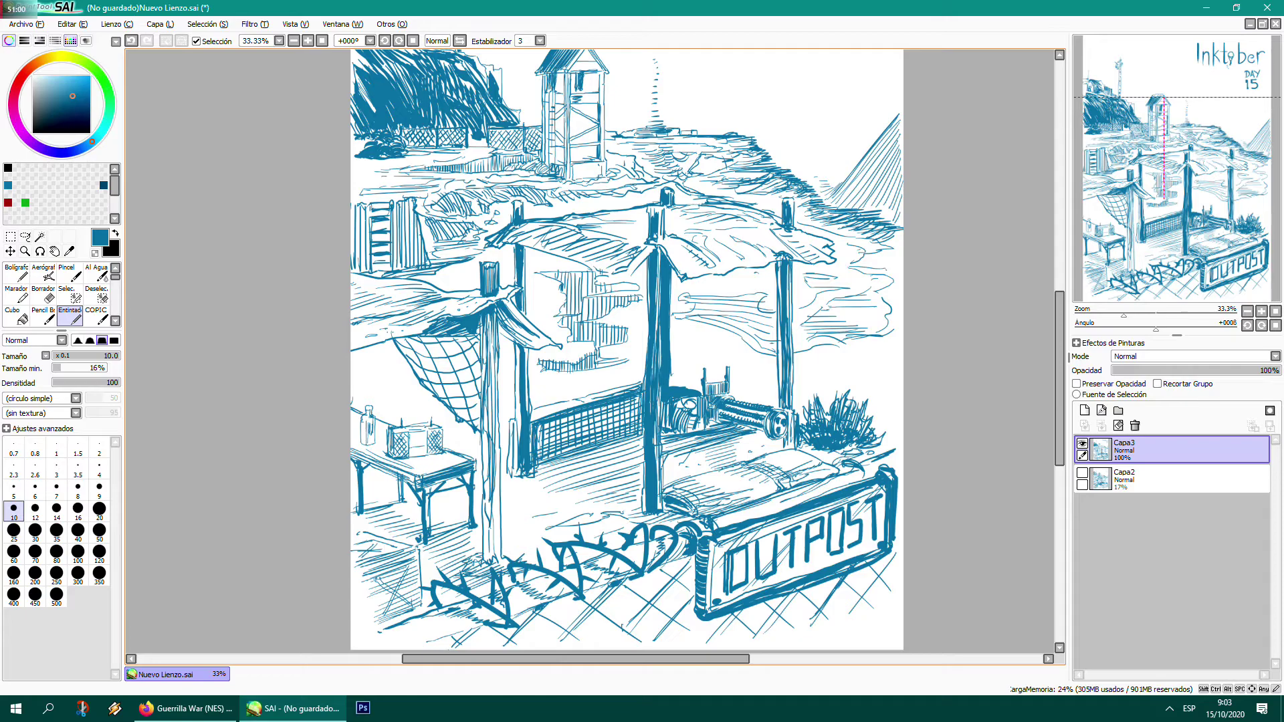
- Darken the distant rocky hillside beyond the watchtower with dense near-horizontal hatching
{"action": "left_click_drag", "start_coordinate": [621, 288], "coordinate": [705, 444]}
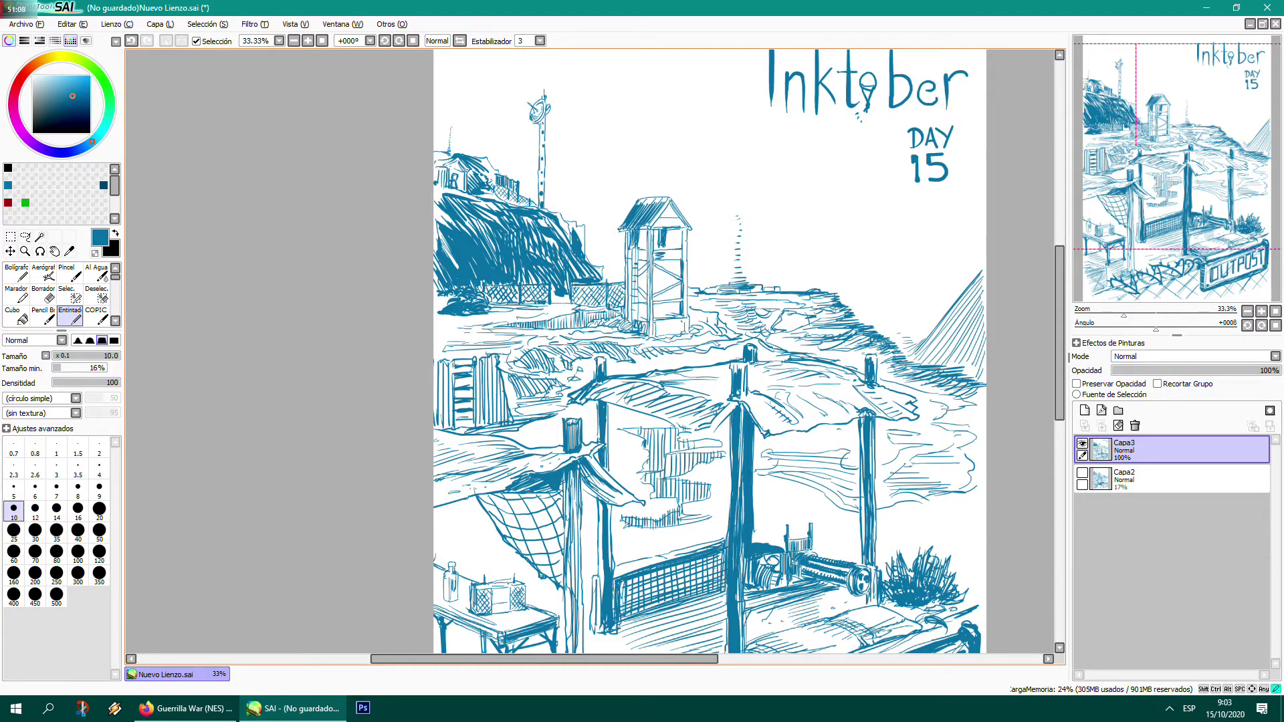
{"action": "left_click_drag", "start_coordinate": [643, 357], "coordinate": [679, 352]}
{"action": "left_click_drag", "start_coordinate": [839, 363], "coordinate": [858, 356]}
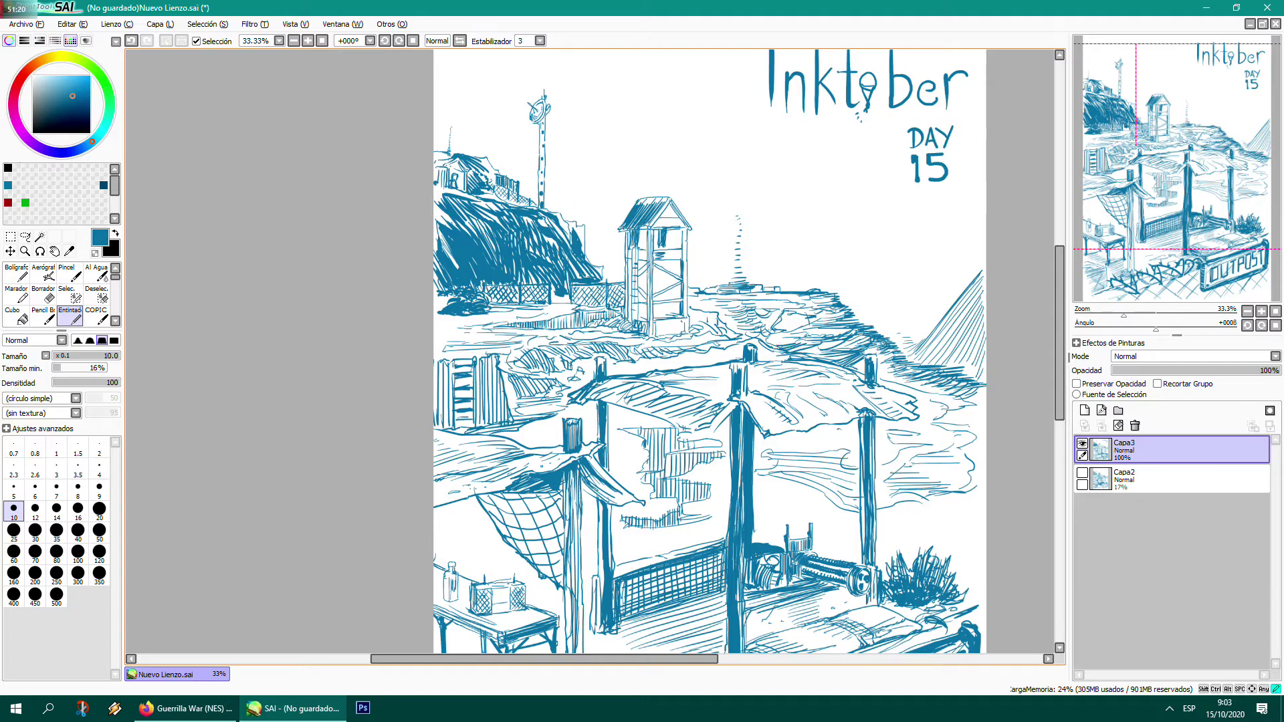
{"action": "mouse_move", "coordinate": [819, 330]}
{"action": "left_mouse_down"}
{"action": "mouse_move", "coordinate": [791, 330]}
{"action": "mouse_move", "coordinate": [835, 314]}
{"action": "mouse_move", "coordinate": [810, 308]}
{"action": "mouse_move", "coordinate": [828, 297]}
{"action": "mouse_move", "coordinate": [845, 309]}
{"action": "mouse_move", "coordinate": [821, 317]}
{"action": "mouse_move", "coordinate": [857, 339]}
{"action": "left_mouse_up"}
{"action": "mouse_move", "coordinate": [843, 345]}
{"action": "left_mouse_down"}
{"action": "mouse_move", "coordinate": [863, 337]}
{"action": "mouse_move", "coordinate": [852, 343]}
{"action": "left_mouse_up"}
{"action": "mouse_move", "coordinate": [823, 353]}
{"action": "left_mouse_down"}
{"action": "mouse_move", "coordinate": [844, 341]}
{"action": "mouse_move", "coordinate": [897, 348]}
{"action": "mouse_move", "coordinate": [926, 380]}
{"action": "left_mouse_up"}
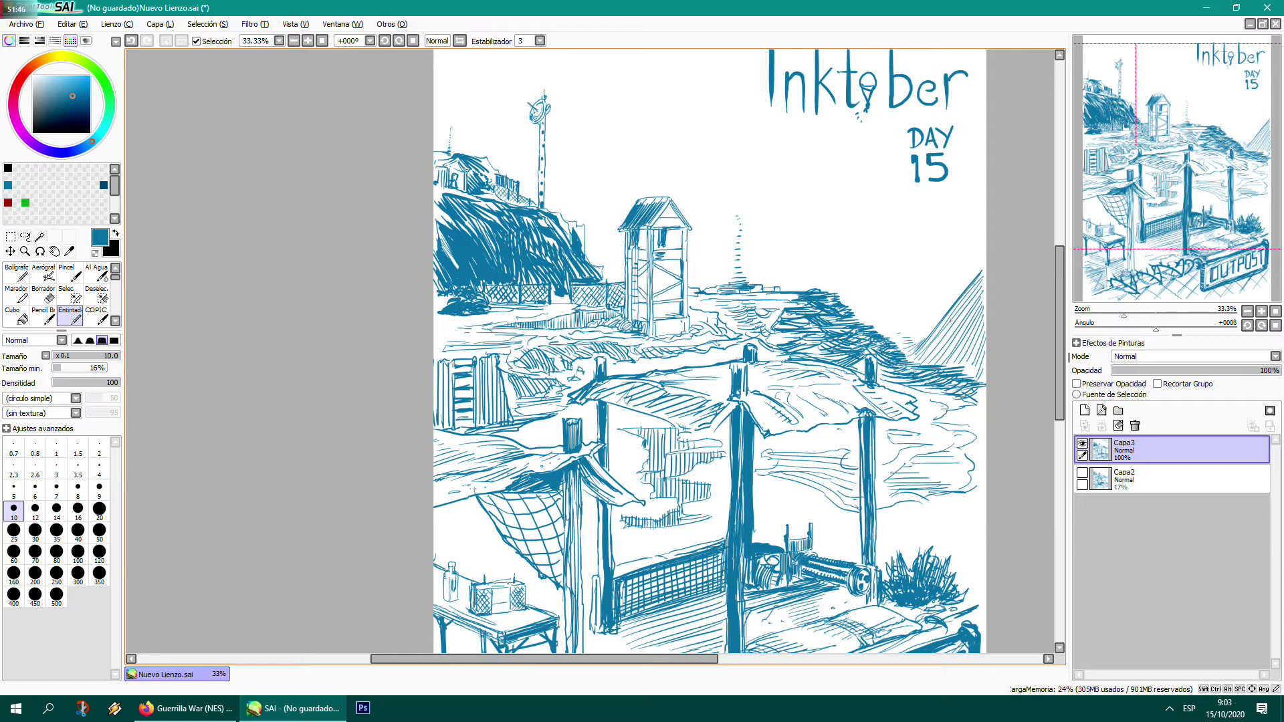
- Set the brush size to 25 and fill a heavy vertical shadow down the left front post
{"action": "left_click_drag", "start_coordinate": [708, 428], "coordinate": [694, 276]}
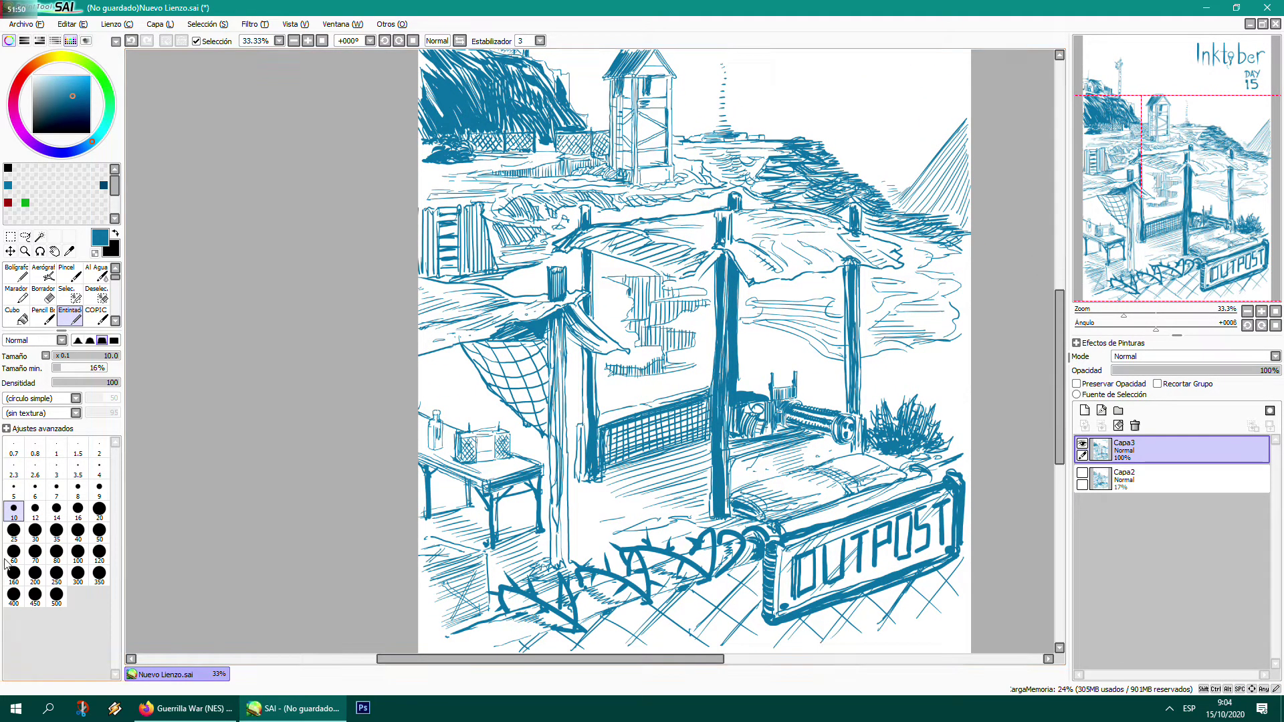
{"action": "left_click", "coordinate": [13, 532]}
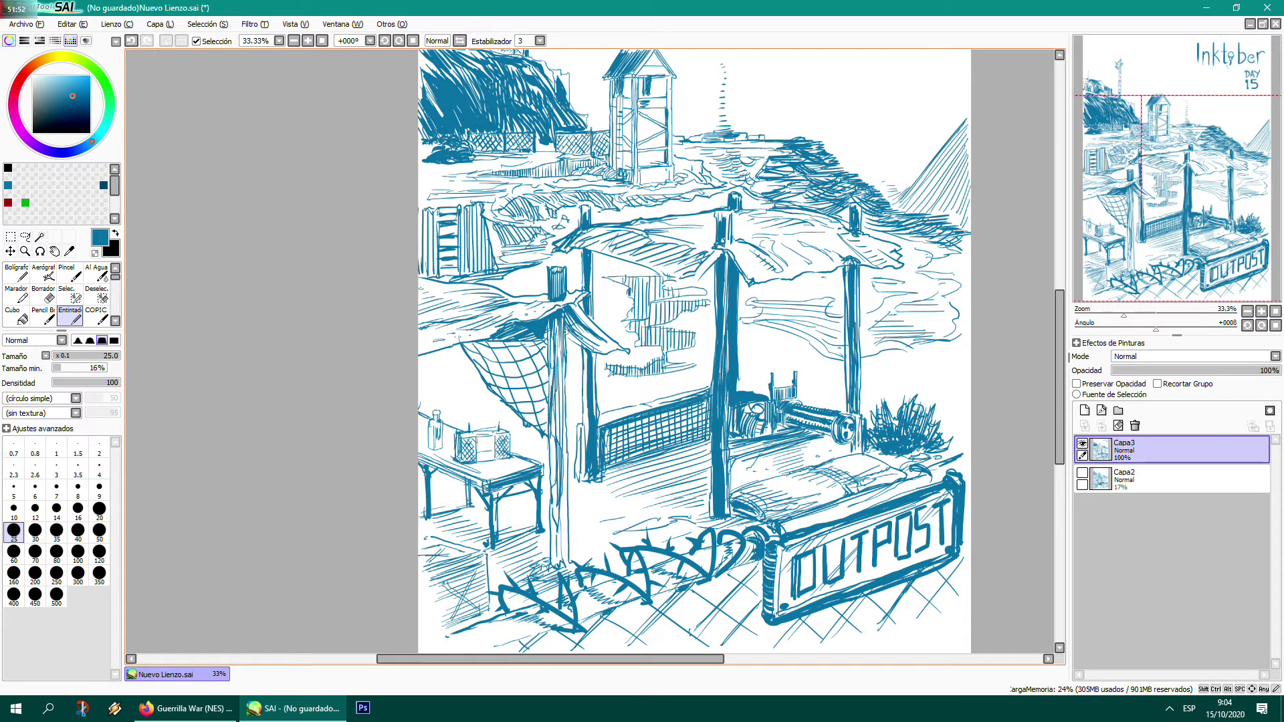
{"action": "mouse_move", "coordinate": [567, 327]}
{"action": "left_mouse_down"}
{"action": "mouse_move", "coordinate": [556, 393]}
{"action": "mouse_move", "coordinate": [552, 316]}
{"action": "mouse_move", "coordinate": [554, 443]}
{"action": "left_mouse_up"}
{"action": "left_click_drag", "start_coordinate": [556, 390], "coordinate": [555, 561]}
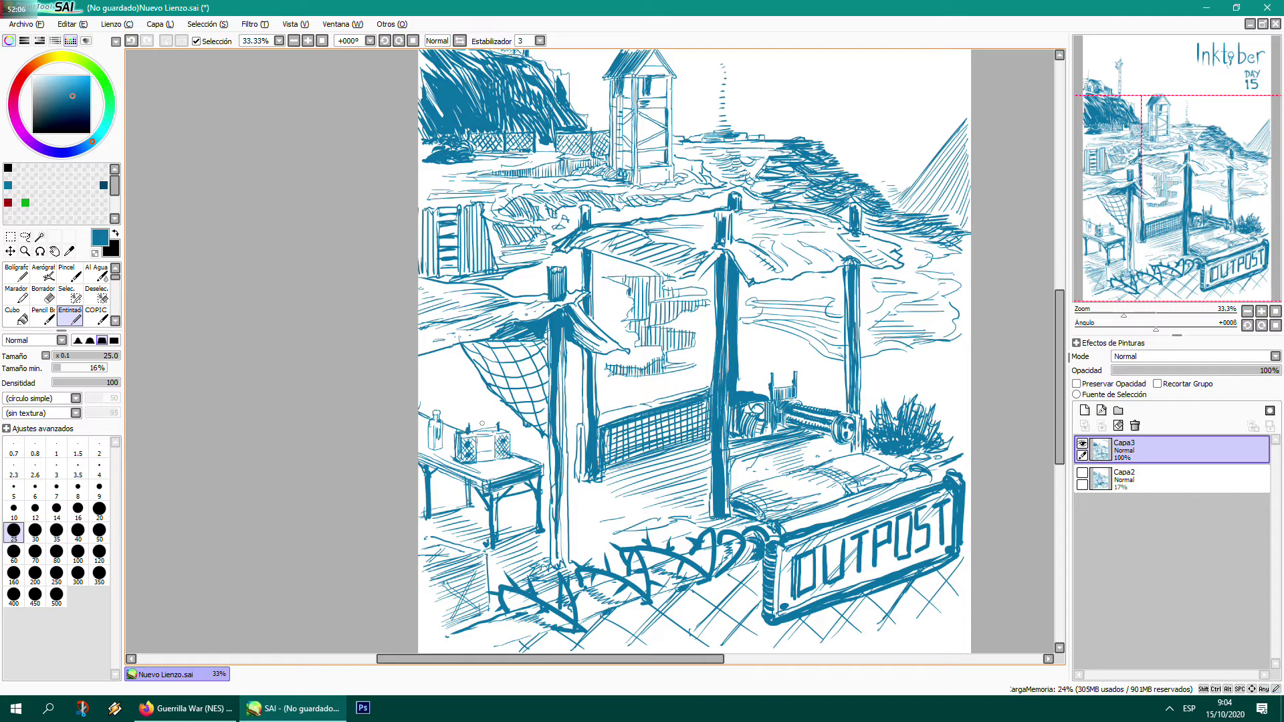
- Thicken the handle and darken the front details of the radio on the table
{"action": "left_click_drag", "start_coordinate": [495, 423], "coordinate": [465, 428]}
{"action": "left_click_drag", "start_coordinate": [491, 443], "coordinate": [480, 452]}
{"action": "left_click", "coordinate": [492, 457]}
- Set the brush size to 10 and ink an uneven terrain line behind the fence and the posts
{"action": "key", "text": "ctrl+minus"}
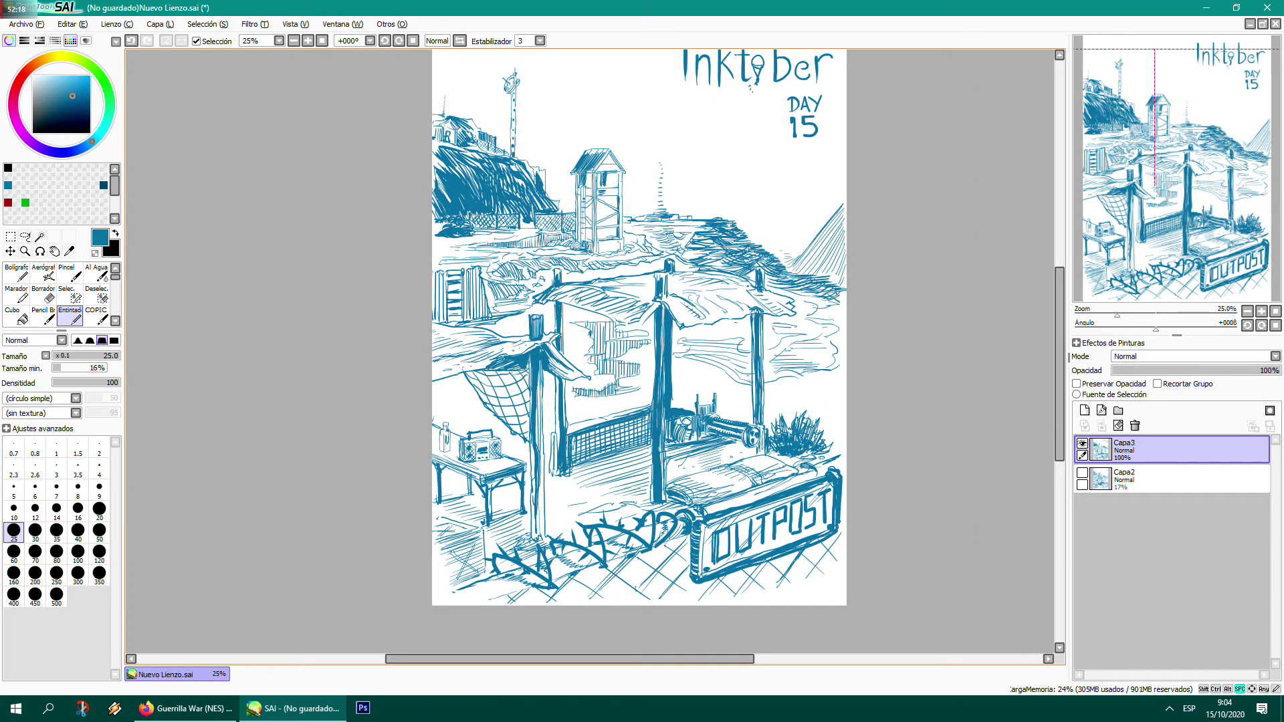
{"action": "left_click_drag", "start_coordinate": [511, 452], "coordinate": [476, 409]}
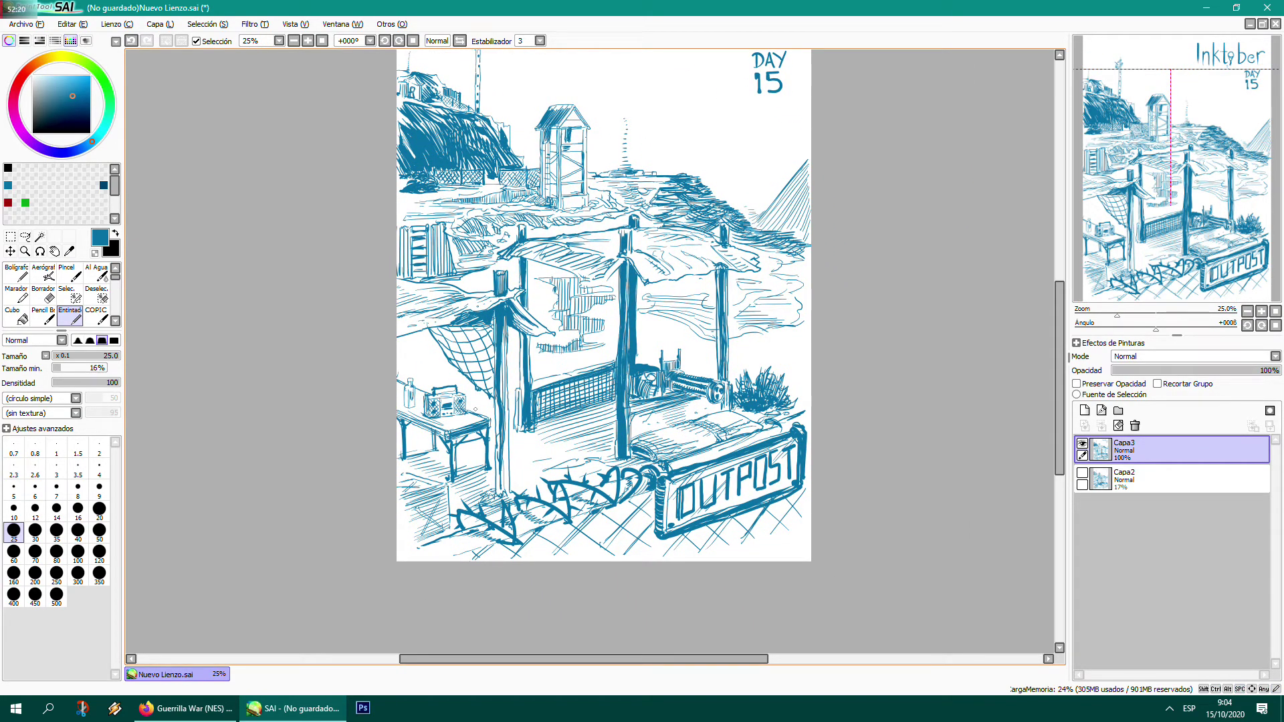
{"action": "scroll", "coordinate": [460, 384], "scroll_direction": "up", "scroll_amount": 2}
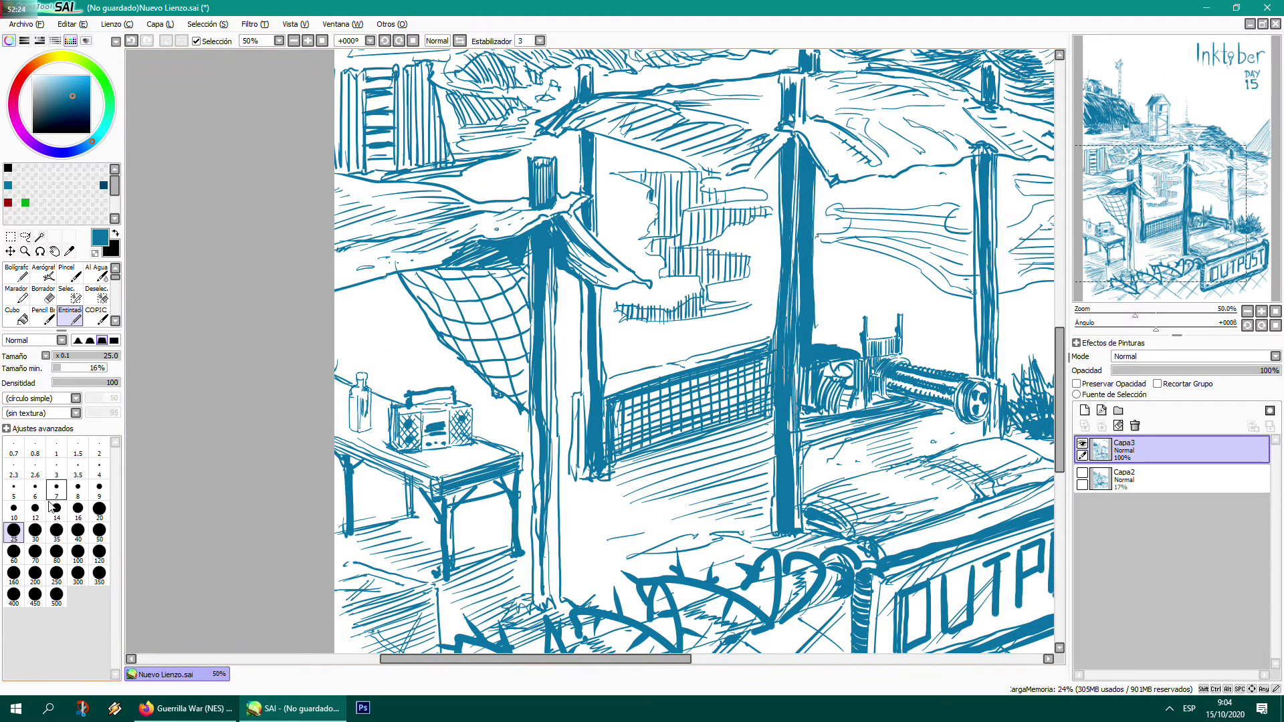
{"action": "left_click", "coordinate": [13, 510]}
{"action": "mouse_move", "coordinate": [627, 334]}
{"action": "left_mouse_down"}
{"action": "mouse_move", "coordinate": [714, 316]}
{"action": "mouse_move", "coordinate": [613, 338]}
{"action": "mouse_move", "coordinate": [890, 298]}
{"action": "left_mouse_up"}
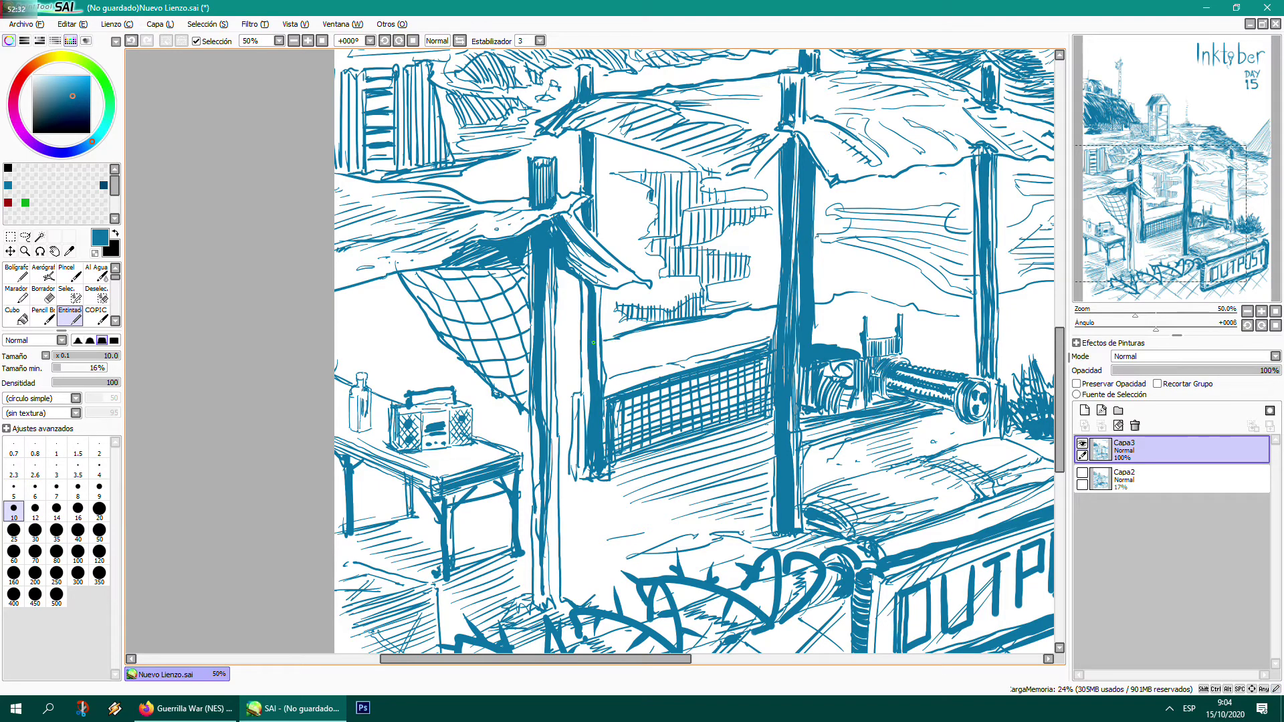
- Hatch loose strokes over the background behind the hanging net and above the table
{"action": "mouse_move", "coordinate": [463, 361]}
{"action": "left_mouse_down"}
{"action": "mouse_move", "coordinate": [371, 355]}
{"action": "mouse_move", "coordinate": [336, 338]}
{"action": "left_mouse_up"}
{"action": "mouse_move", "coordinate": [416, 318]}
{"action": "left_mouse_down"}
{"action": "mouse_move", "coordinate": [348, 324]}
{"action": "mouse_move", "coordinate": [376, 297]}
{"action": "left_mouse_up"}
{"action": "mouse_move", "coordinate": [397, 284]}
{"action": "left_mouse_down"}
{"action": "mouse_move", "coordinate": [338, 300]}
{"action": "mouse_move", "coordinate": [362, 308]}
{"action": "mouse_move", "coordinate": [341, 322]}
{"action": "mouse_move", "coordinate": [353, 331]}
{"action": "left_mouse_up"}
{"action": "mouse_move", "coordinate": [393, 328]}
{"action": "left_mouse_down"}
{"action": "mouse_move", "coordinate": [377, 332]}
{"action": "mouse_move", "coordinate": [411, 342]}
{"action": "mouse_move", "coordinate": [353, 361]}
{"action": "left_mouse_up"}
{"action": "mouse_move", "coordinate": [427, 347]}
{"action": "left_mouse_down"}
{"action": "mouse_move", "coordinate": [385, 357]}
{"action": "mouse_move", "coordinate": [399, 365]}
{"action": "left_mouse_up"}
{"action": "left_click_drag", "start_coordinate": [445, 355], "coordinate": [429, 365]}
{"action": "mouse_move", "coordinate": [453, 349]}
{"action": "left_mouse_down"}
{"action": "mouse_move", "coordinate": [405, 338]}
{"action": "mouse_move", "coordinate": [411, 298]}
{"action": "left_mouse_up"}
{"action": "mouse_move", "coordinate": [447, 282]}
{"action": "left_mouse_down"}
{"action": "mouse_move", "coordinate": [423, 288]}
{"action": "mouse_move", "coordinate": [428, 324]}
{"action": "mouse_move", "coordinate": [458, 358]}
{"action": "mouse_move", "coordinate": [384, 368]}
{"action": "left_mouse_up"}
{"action": "left_click_drag", "start_coordinate": [386, 364], "coordinate": [362, 369]}
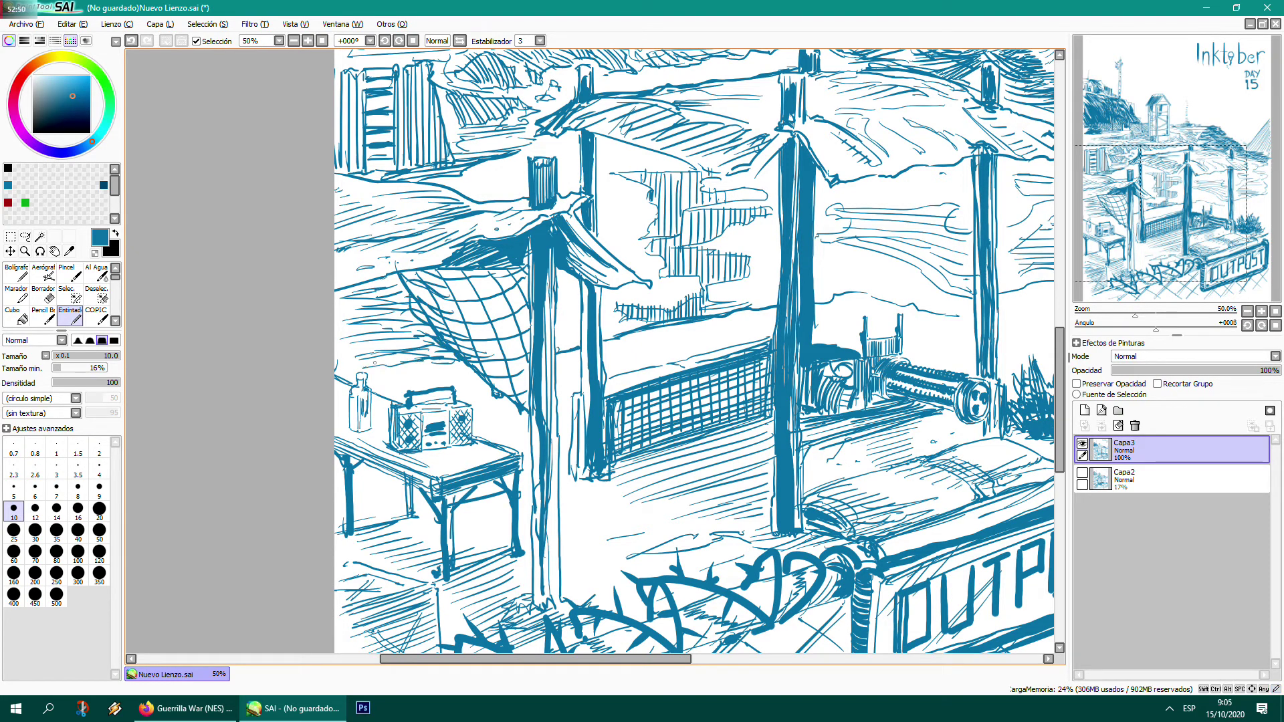
- Hatch the sloping ground just above the mesh fence panel with diagonal strokes
{"action": "mouse_move", "coordinate": [754, 317]}
{"action": "left_mouse_down"}
{"action": "mouse_move", "coordinate": [642, 343]}
{"action": "mouse_move", "coordinate": [704, 337]}
{"action": "mouse_move", "coordinate": [702, 349]}
{"action": "left_mouse_up"}
{"action": "left_click_drag", "start_coordinate": [752, 348], "coordinate": [679, 358]}
{"action": "left_click_drag", "start_coordinate": [746, 331], "coordinate": [644, 372]}
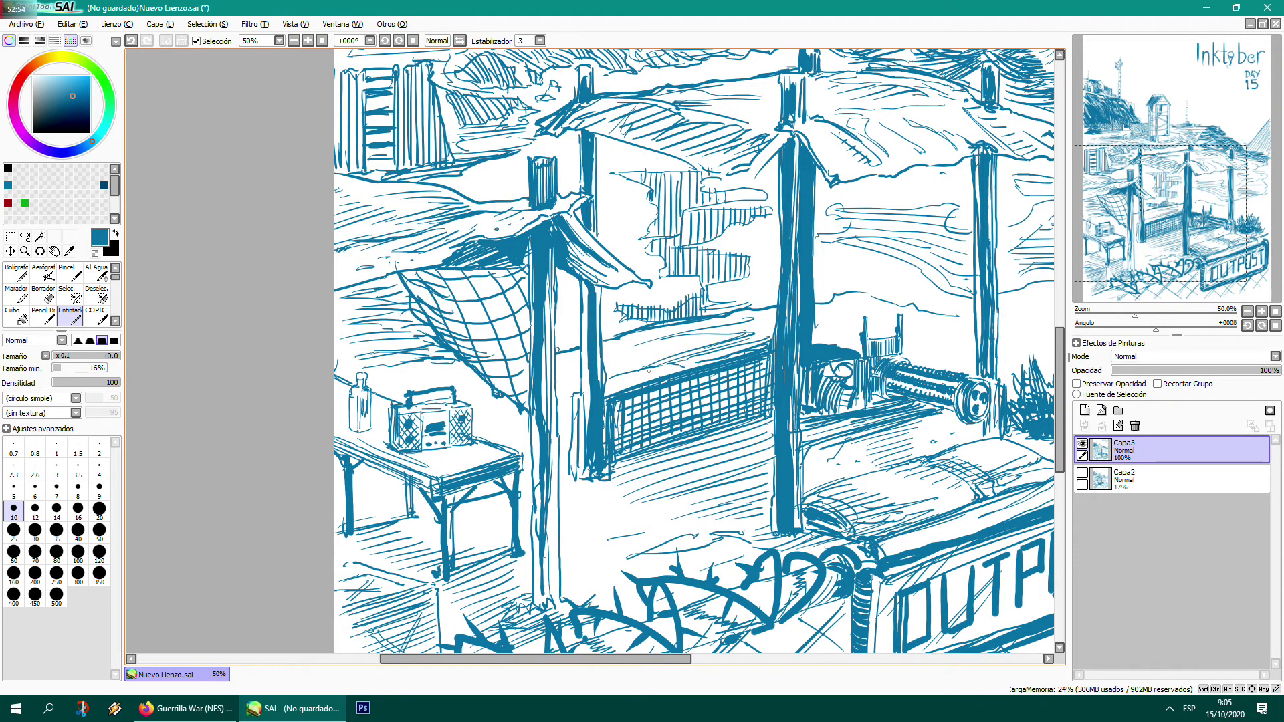
- Check the whole drawing and add small ink touches to the ground between the central post and the barbed wire
{"action": "scroll", "coordinate": [652, 371], "scroll_direction": "down", "scroll_amount": 3}
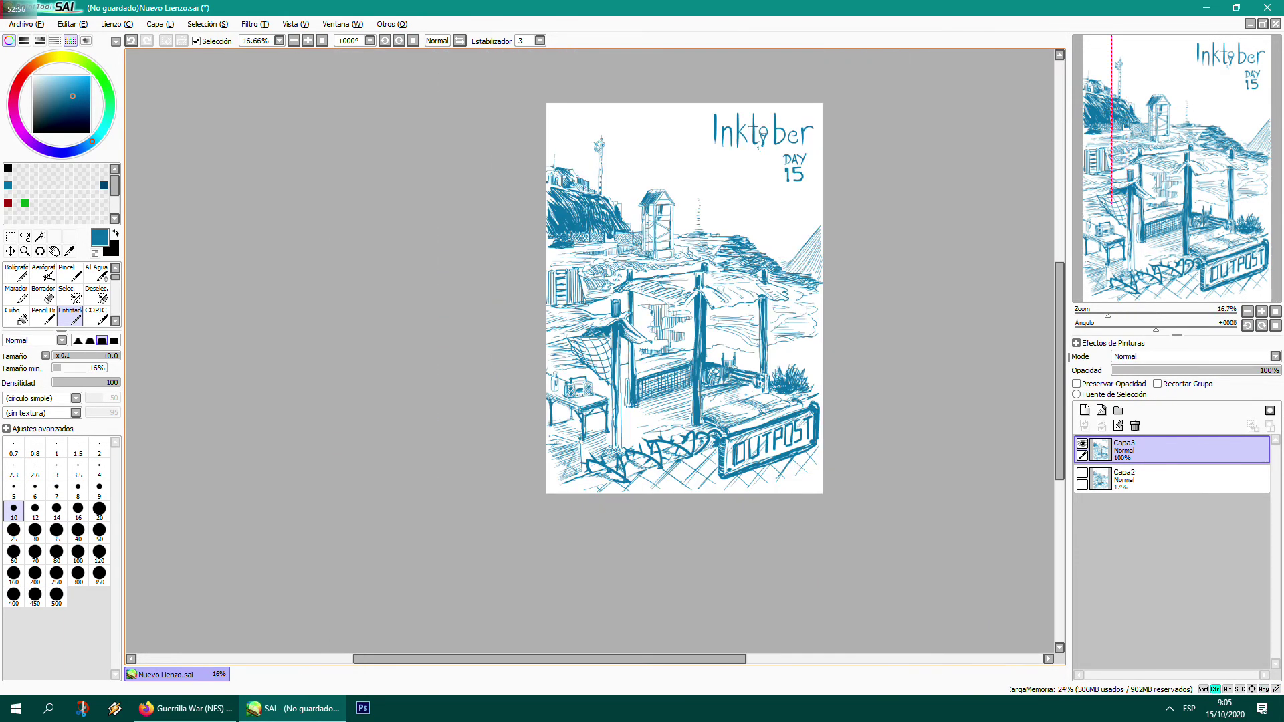
{"action": "key", "text": "ctrl+plus"}
{"action": "left_click_drag", "start_coordinate": [659, 267], "coordinate": [511, 300]}
{"action": "left_click_drag", "start_coordinate": [590, 334], "coordinate": [617, 333]}
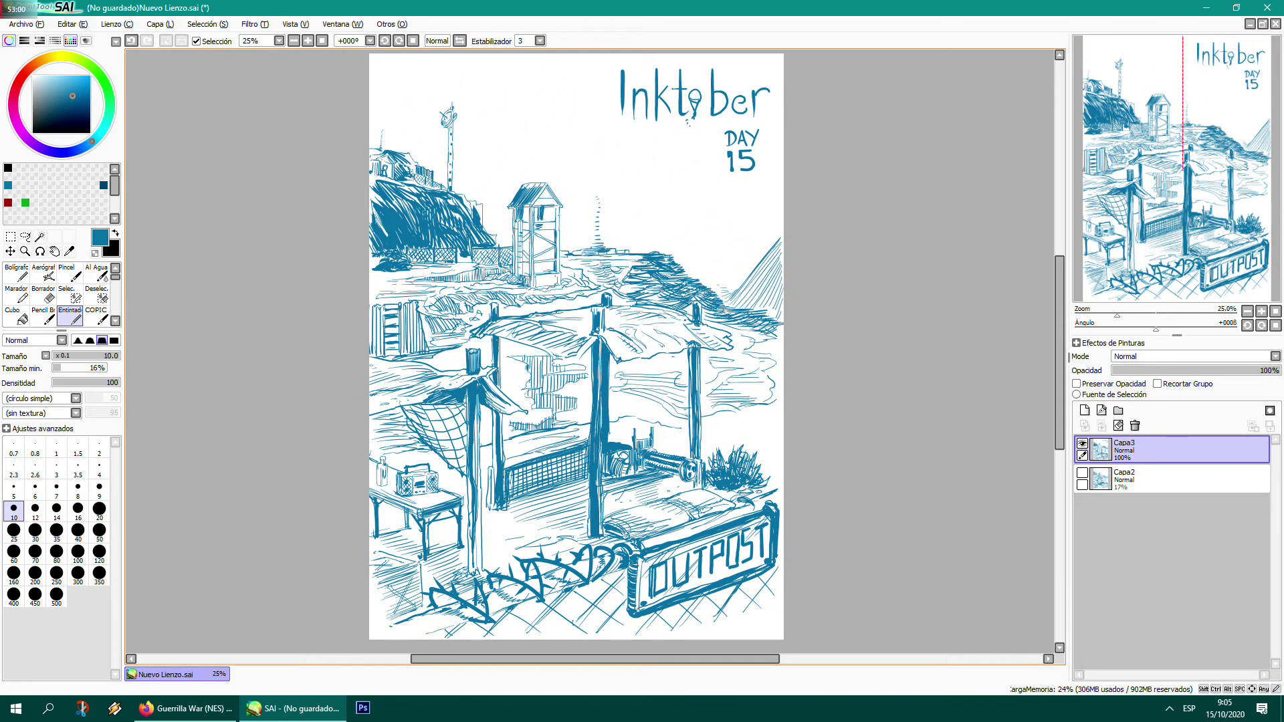
{"action": "key", "text": "ctrl"}
{"action": "key", "text": "ctrl+plus"}
{"action": "key", "text": "ctrl+plus"}
{"action": "left_click_drag", "start_coordinate": [575, 427], "coordinate": [681, 176]}
{"action": "left_click_drag", "start_coordinate": [641, 428], "coordinate": [526, 237]}
{"action": "left_click_drag", "start_coordinate": [602, 375], "coordinate": [539, 359]}
{"action": "left_click_drag", "start_coordinate": [667, 315], "coordinate": [680, 313]}
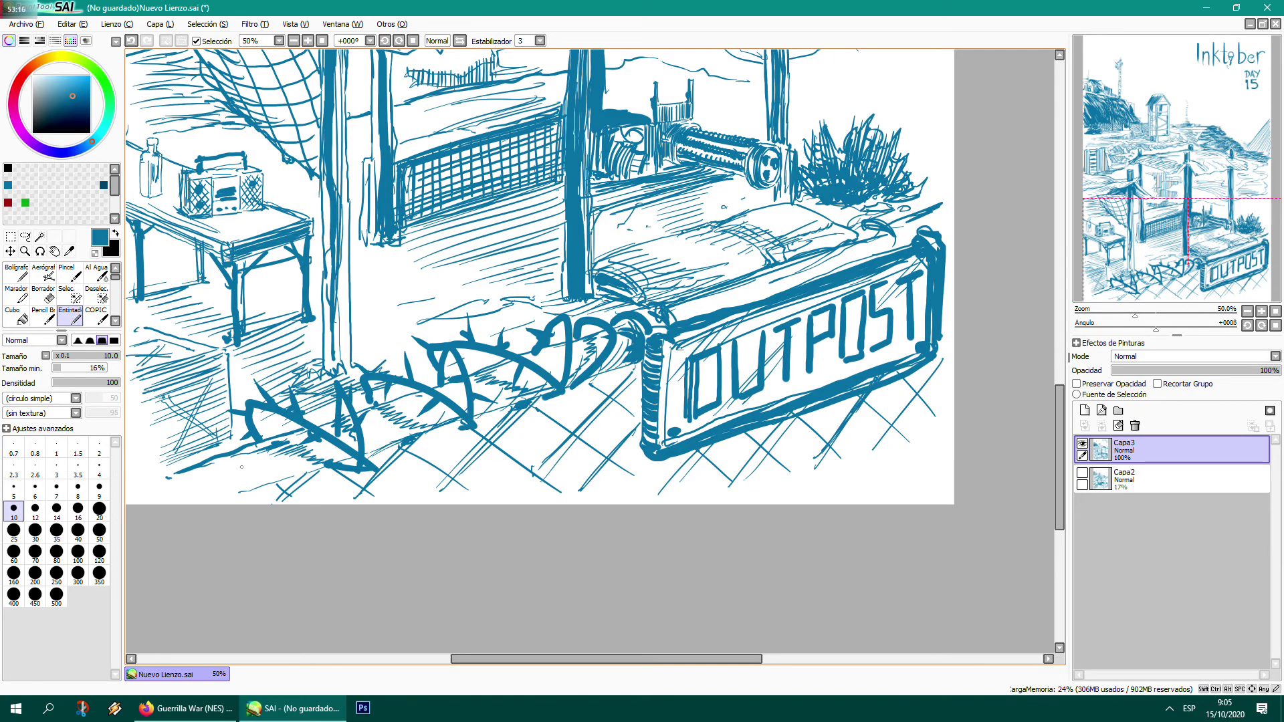
- Sign the drawing with the artist's initials in the lower-left corner below the barbed wire
{"action": "mouse_move", "coordinate": [239, 465]}
{"action": "left_mouse_down"}
{"action": "mouse_move", "coordinate": [249, 491]}
{"action": "mouse_move", "coordinate": [241, 474]}
{"action": "mouse_move", "coordinate": [266, 481]}
{"action": "mouse_move", "coordinate": [276, 464]}
{"action": "mouse_move", "coordinate": [268, 476]}
{"action": "mouse_move", "coordinate": [284, 489]}
{"action": "mouse_move", "coordinate": [298, 466]}
{"action": "mouse_move", "coordinate": [292, 488]}
{"action": "mouse_move", "coordinate": [474, 617]}
{"action": "left_mouse_up"}
{"action": "key", "text": "ctrl+minus"}
{"action": "left_click_drag", "start_coordinate": [595, 348], "coordinate": [589, 356]}
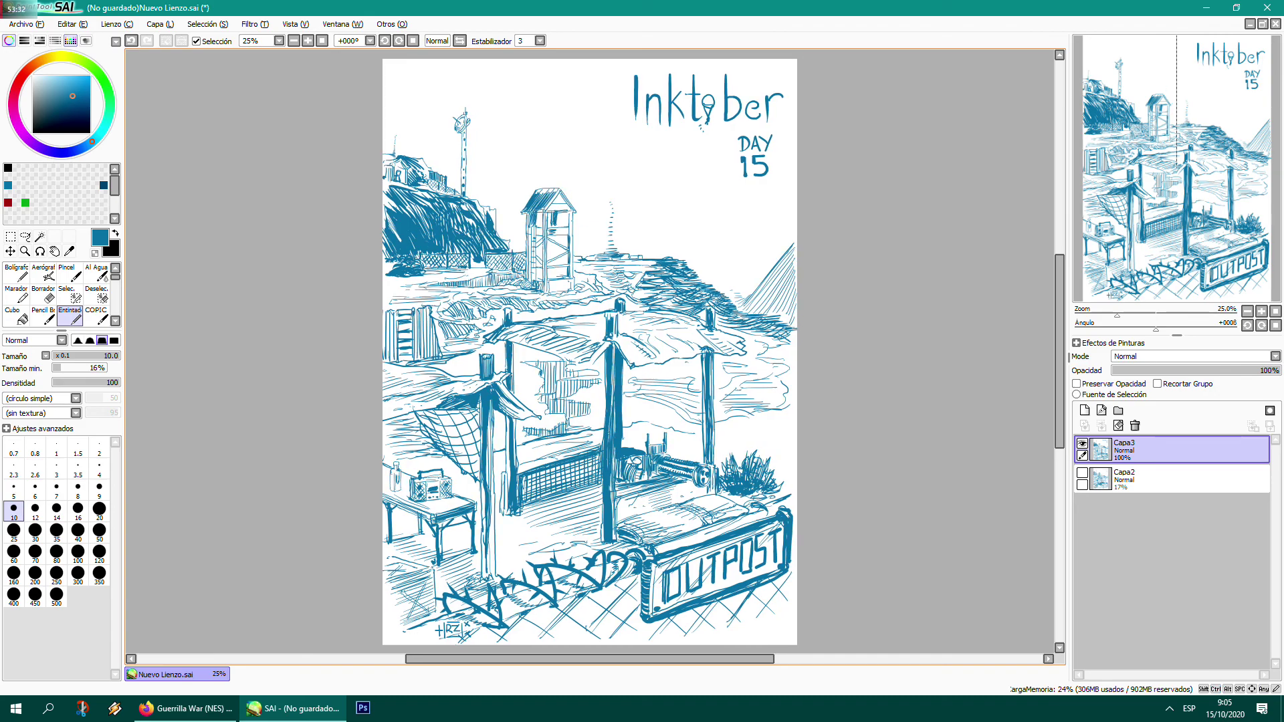